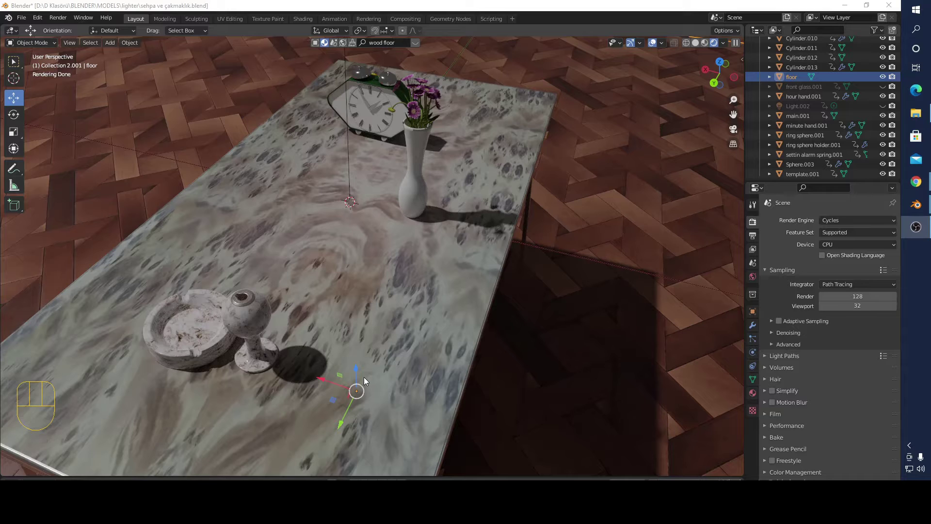
Examine the finished coffee table scene from several angles, including the tabletop, lighter, vase, alarm clock and legs.
left_click(316, 304)
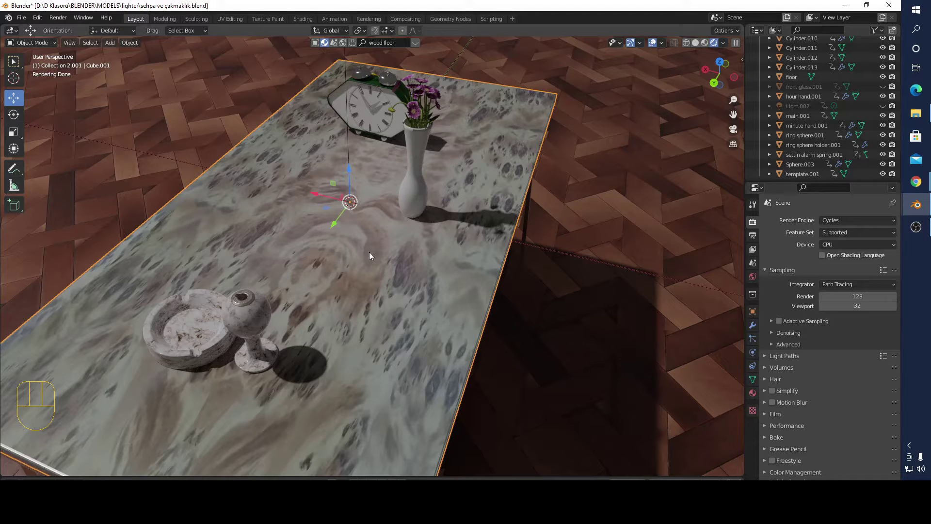
scroll(368, 256, "down", 6)
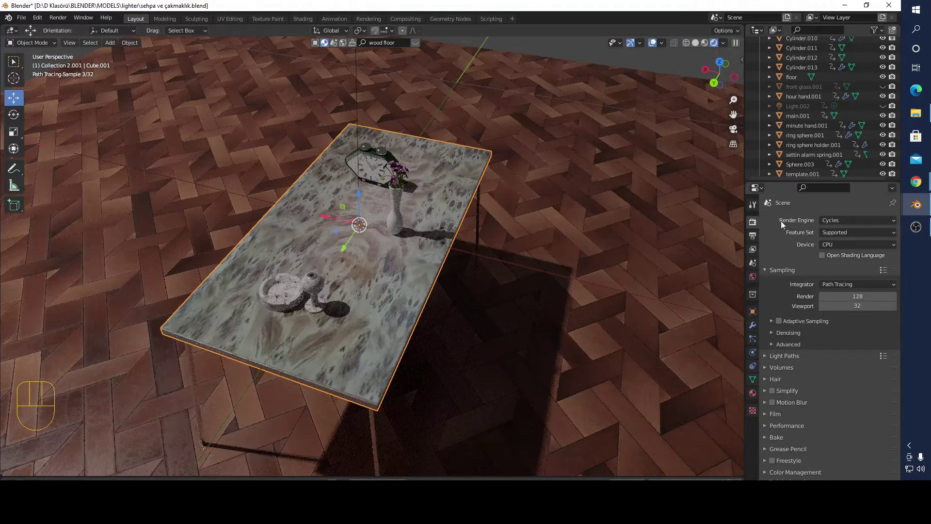
middle_click_drag(560, 263, 624, 221)
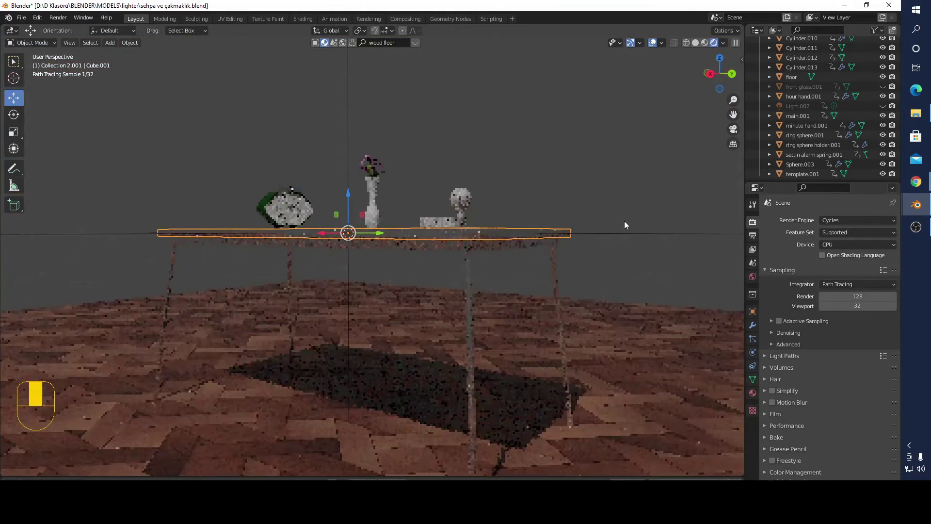
left_click(463, 200)
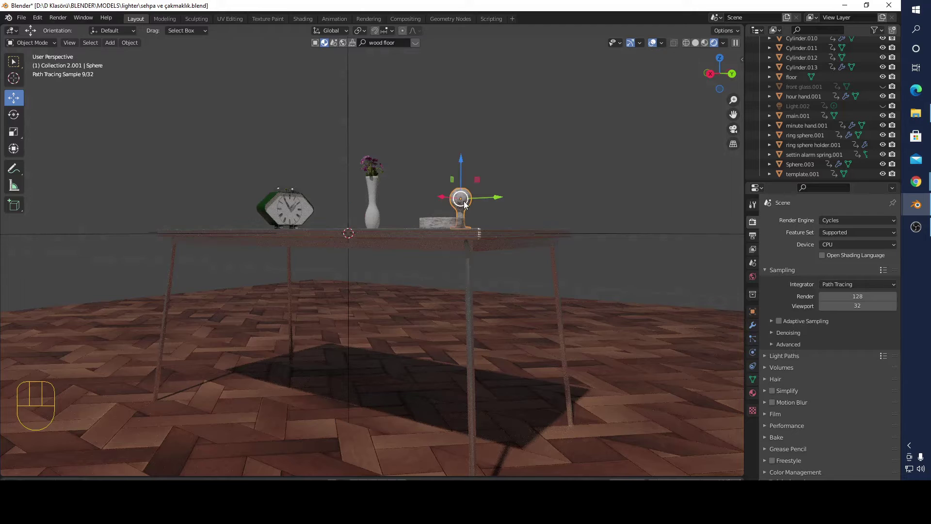
left_click(375, 206)
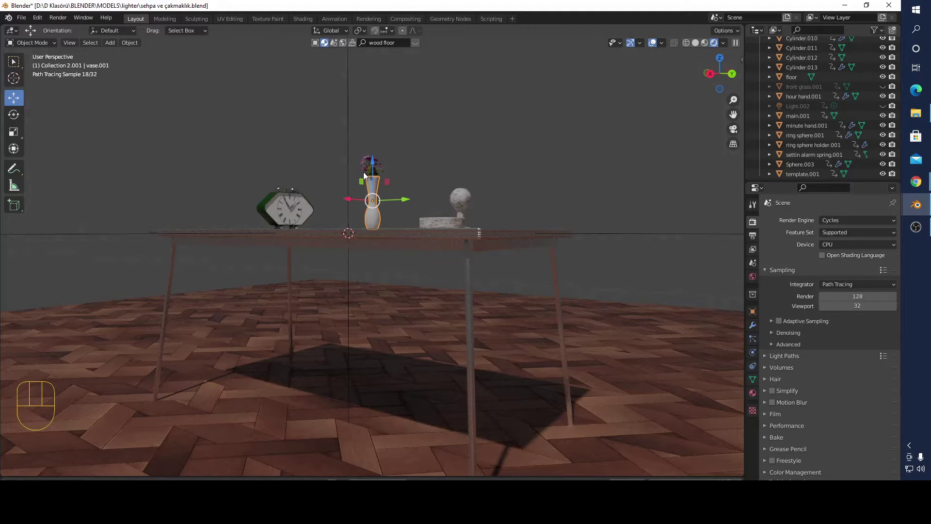
left_click(292, 199)
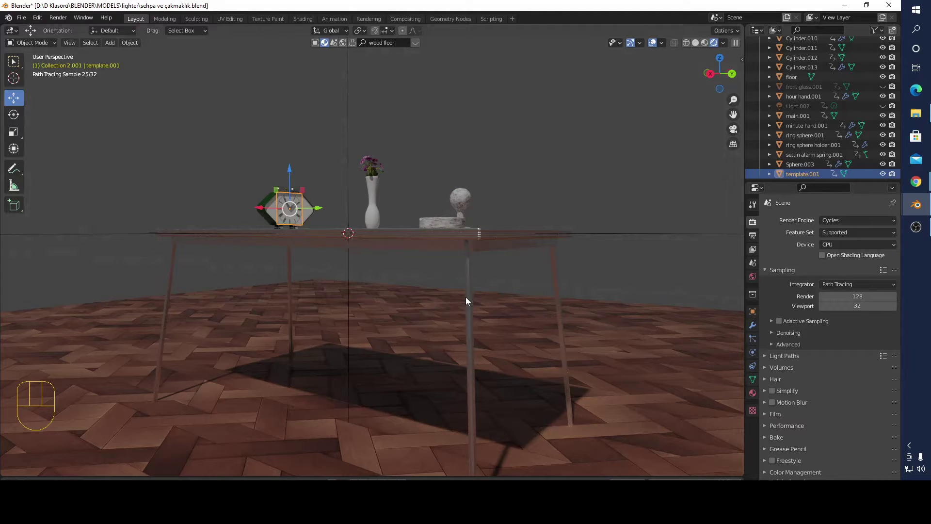
left_click(585, 300)
left_click(620, 240)
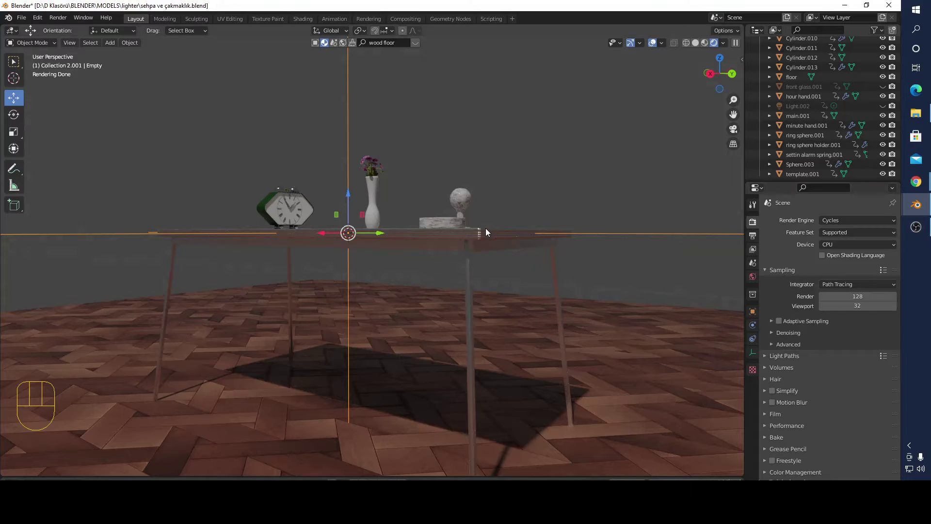
middle_click_drag(585, 208, 565, 263)
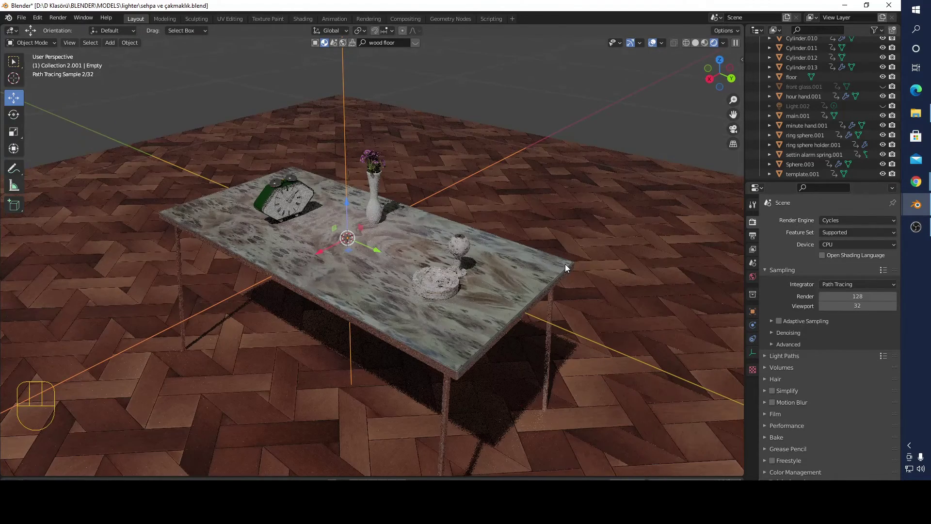
Switch to the new Blender file's window and delete the default cube.
left_click(916, 205)
left_click(854, 228)
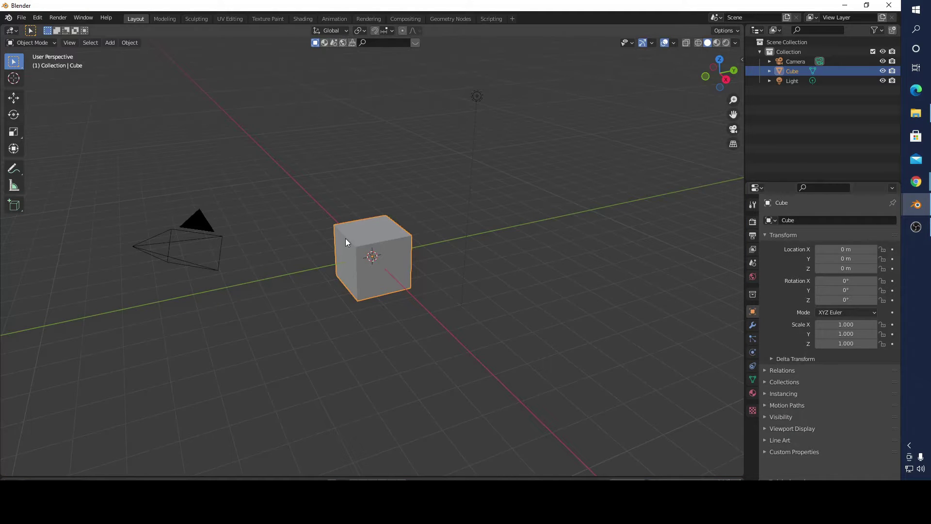
key("x")
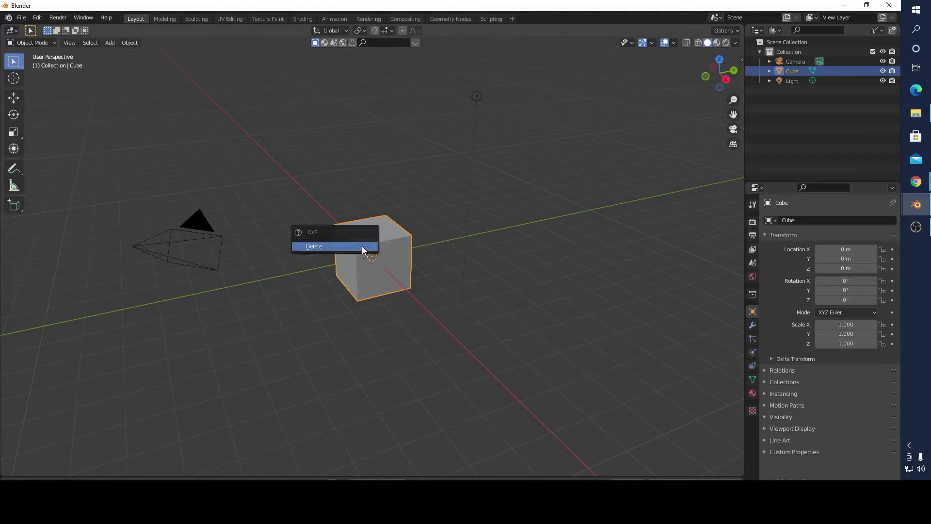
left_click(361, 245)
Enable the Screencast Keys display from the viewport sidebar, leaving the sidebar hidden.
key("n")
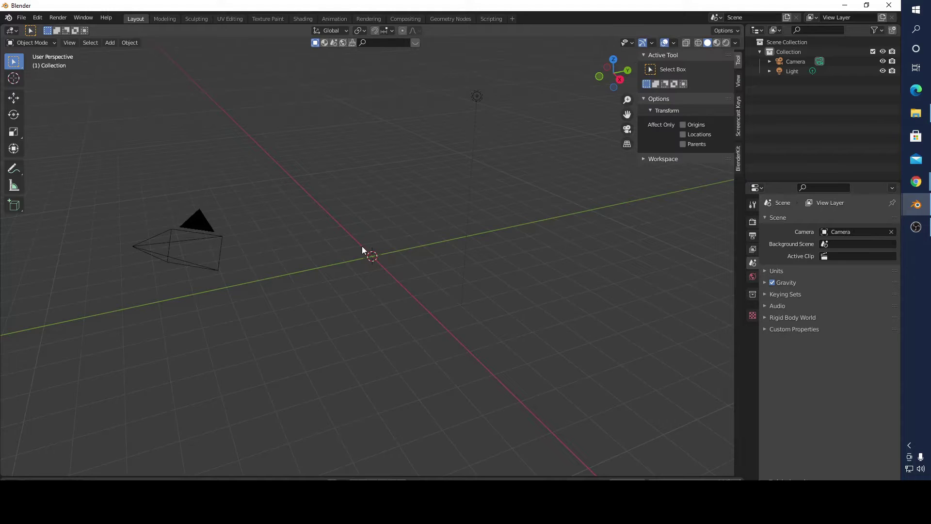
left_click(738, 126)
key("n")
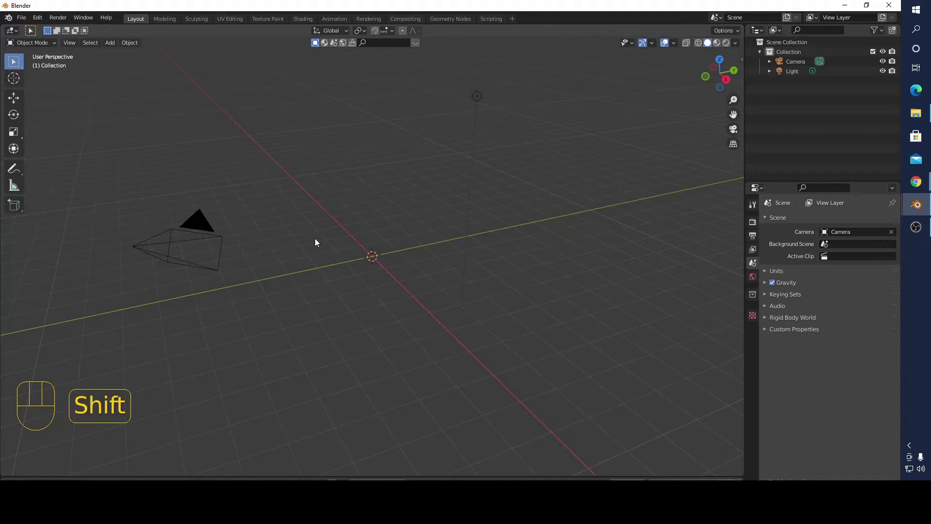
Add a mesh cube at the world origin with a size of 2 cm.
key("shift+a")
left_click(372, 246)
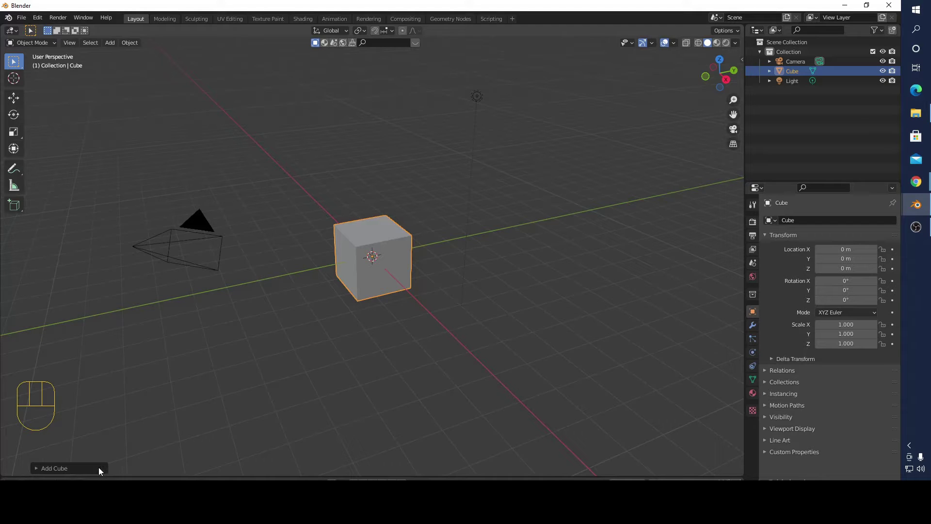
left_click(75, 468)
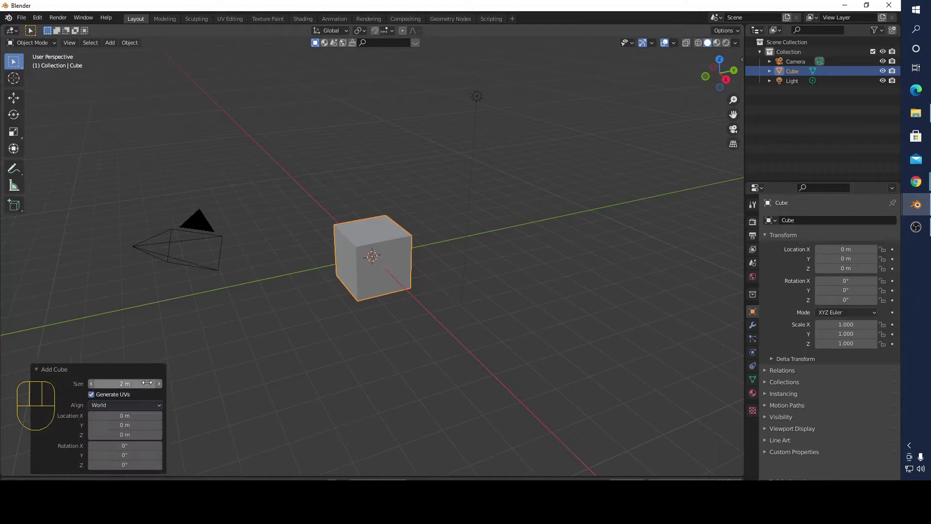
left_click(147, 382)
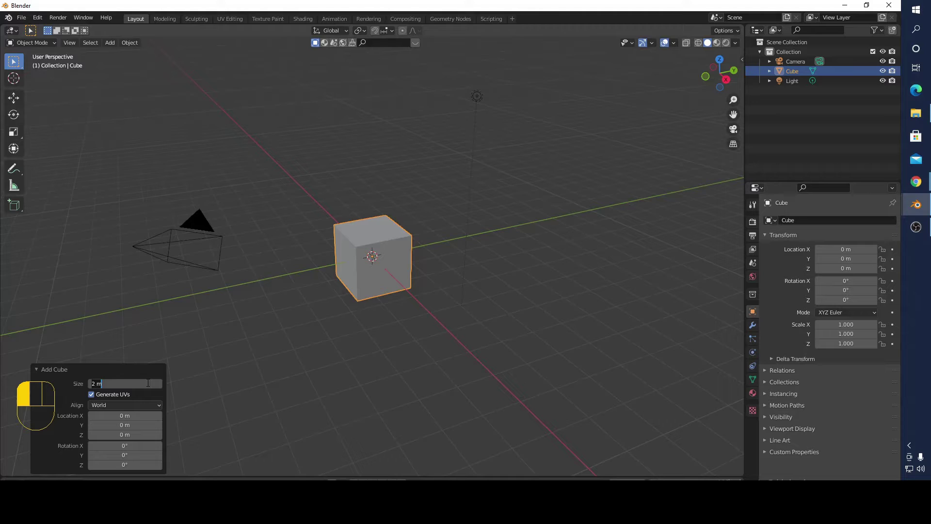
key("BackSpace")
key("BackSpace")
type("c")
type("m")
key("Return")
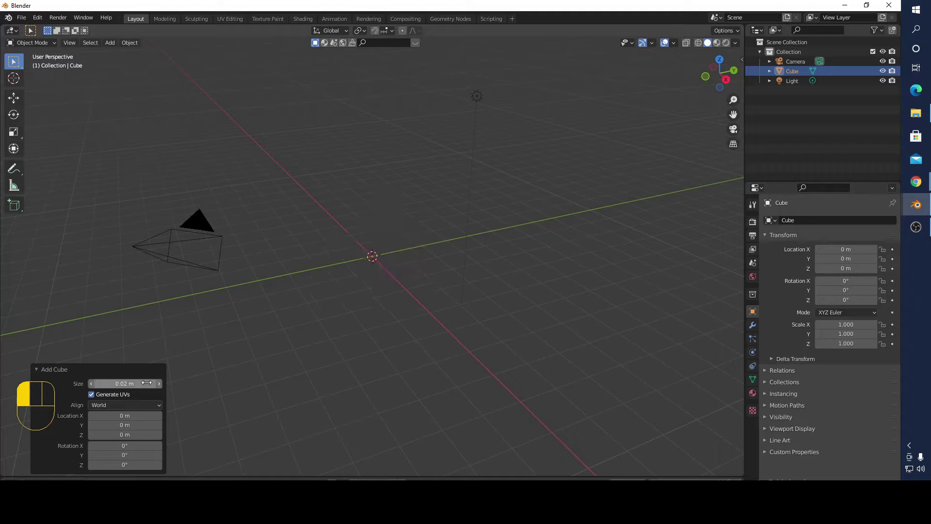
In top view, scale the cube along the Y axis by a factor of 50.
key("KP_Decimal")
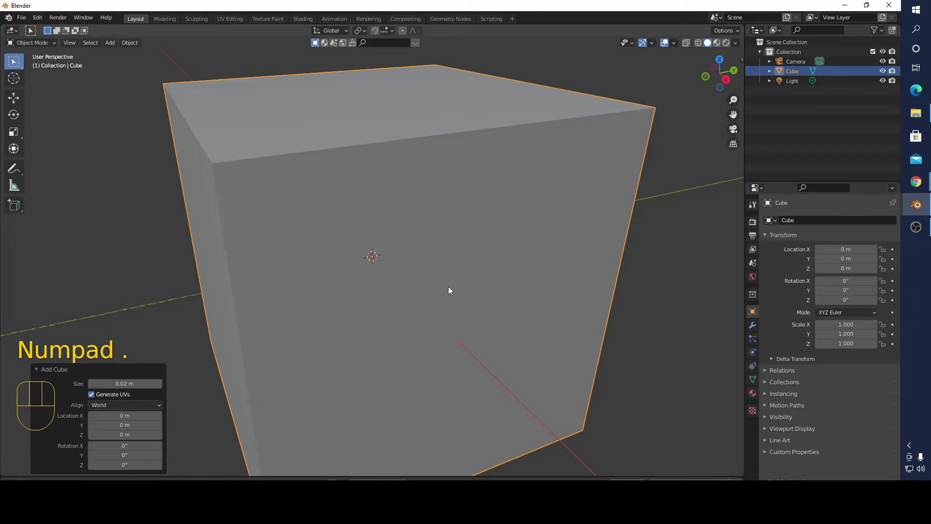
scroll(515, 202, "down", 3)
middle_click_drag(539, 212, 569, 221)
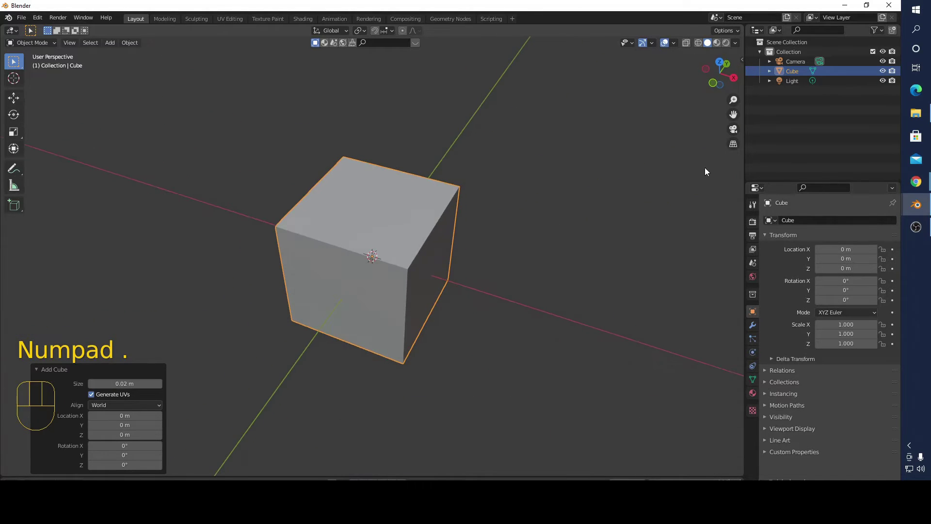
left_click(720, 62)
scroll(522, 249, "down", 5)
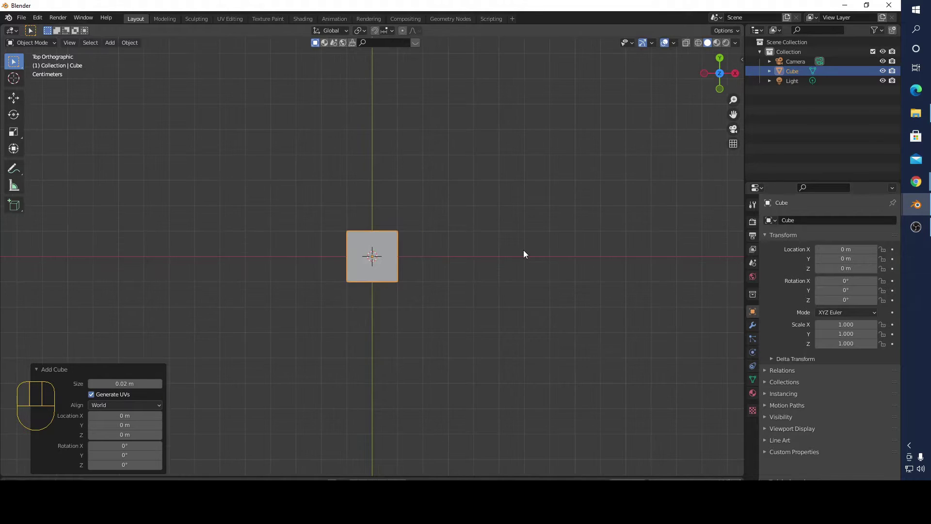
left_click(228, 205)
left_click(381, 262)
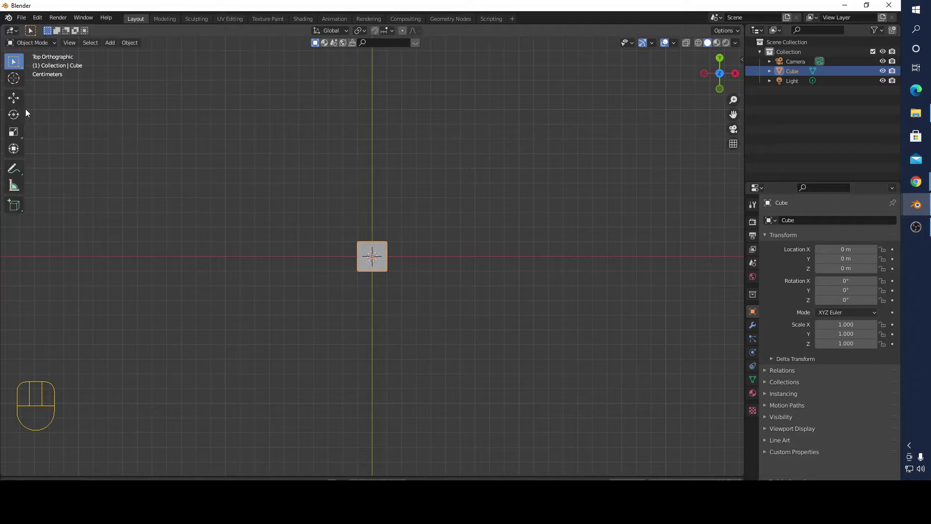
left_click(14, 98)
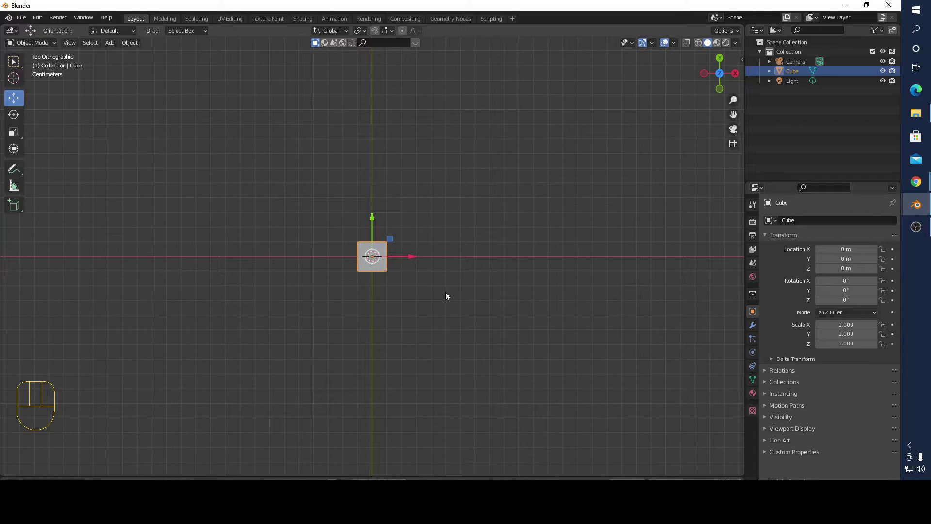
left_click(16, 134)
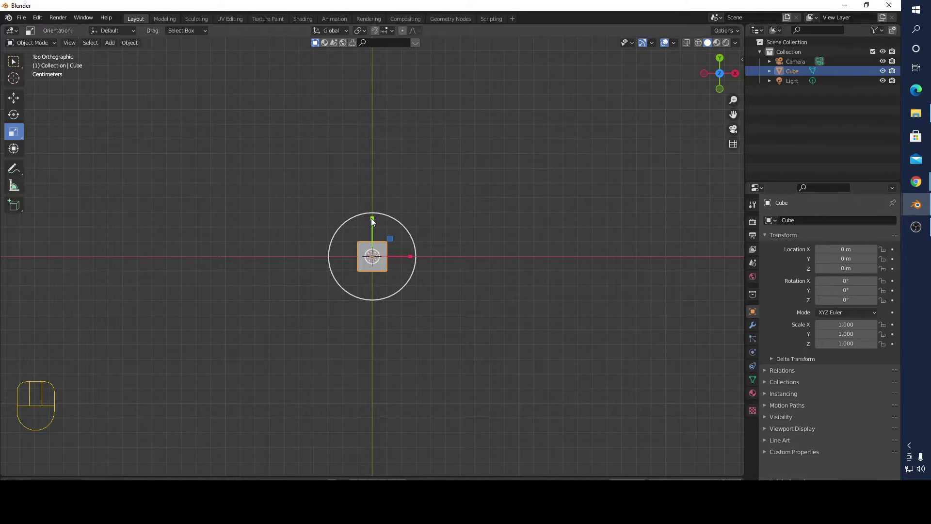
left_click_drag(372, 220, 409, 63)
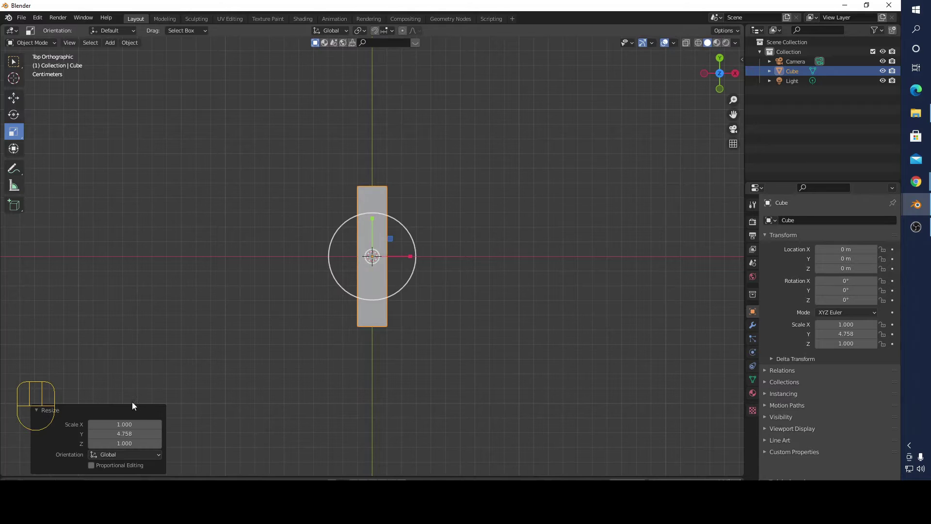
left_click(122, 433)
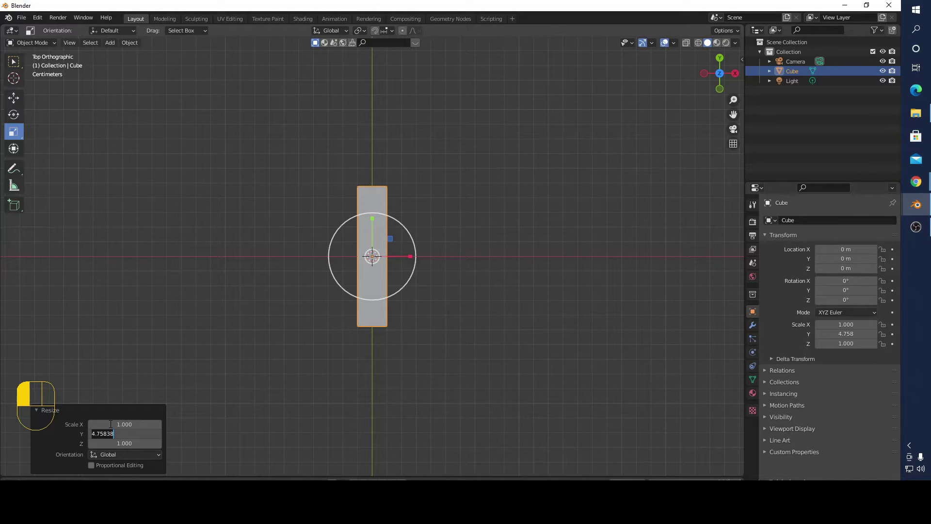
type("50")
key("Return")
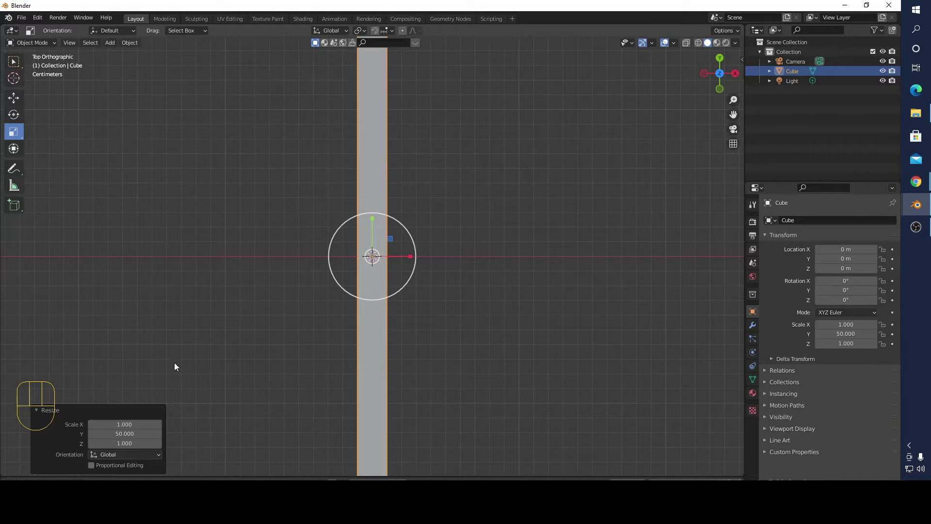
Scale the long bar along the X axis by a factor of 25 to form the tabletop slab.
scroll(548, 255, "down", 3)
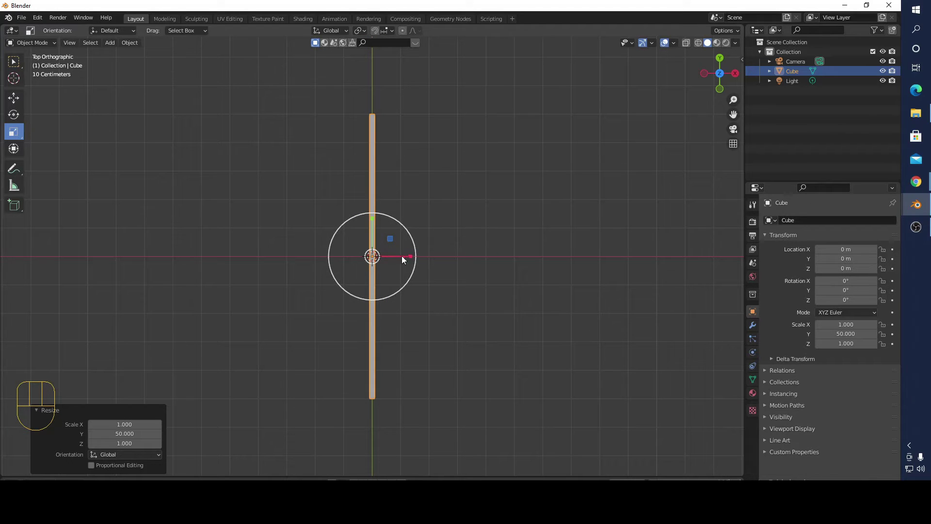
left_click_drag(411, 255, 611, 271)
double_click(129, 424)
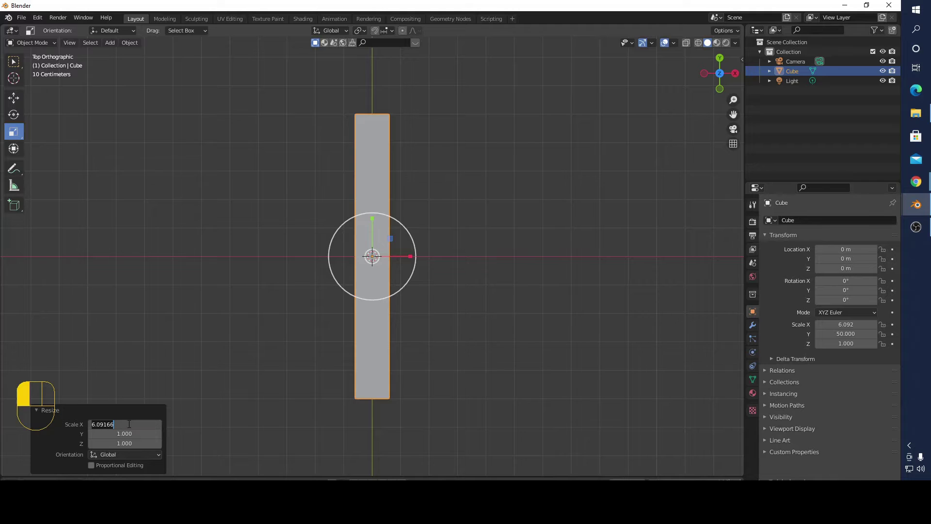
type("25")
key("Return")
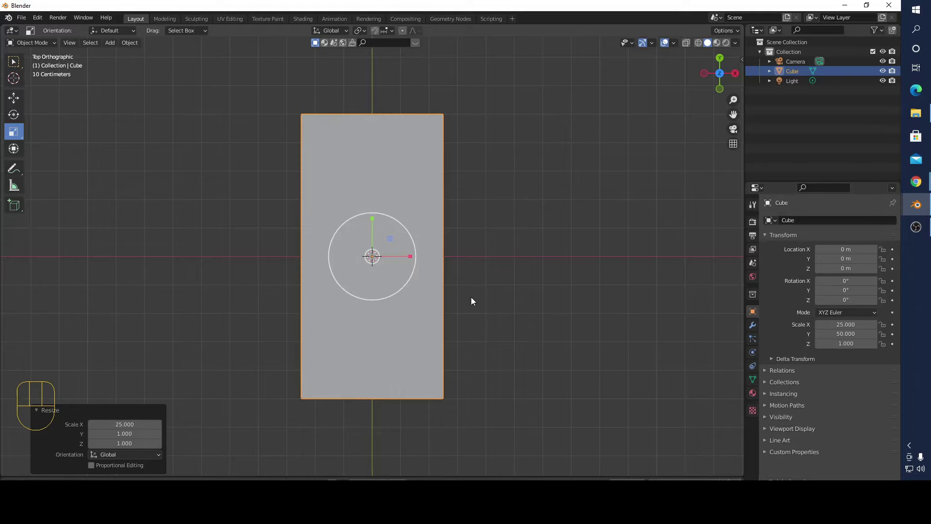
Duplicate the tabletop slab in place and hide the original Cube in the viewport.
middle_click_drag(538, 290, 413, 293)
scroll(402, 272, "up", 4)
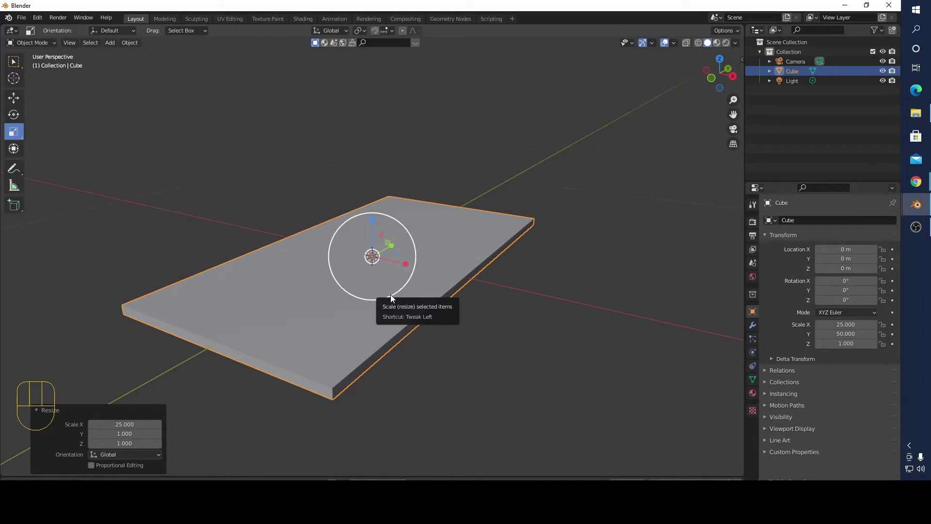
key("shift+d")
right_click(473, 280)
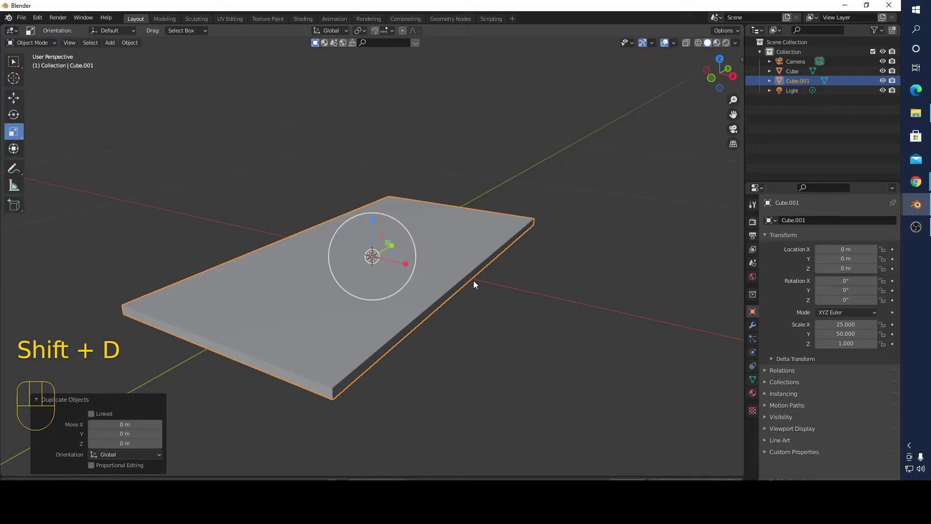
left_click(883, 71)
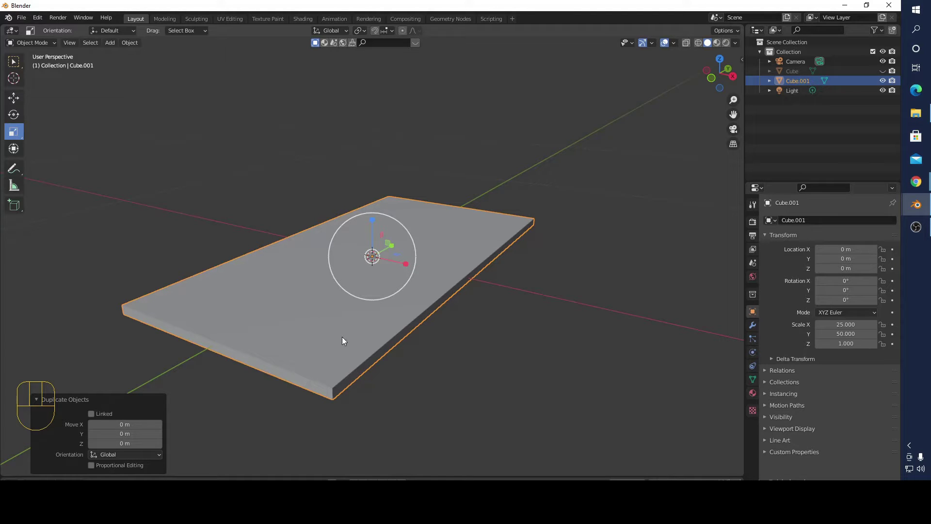
Enter Edit Mode on the duplicated slab and switch to face selection.
key("Tab")
middle_click_drag(473, 391, 493, 397)
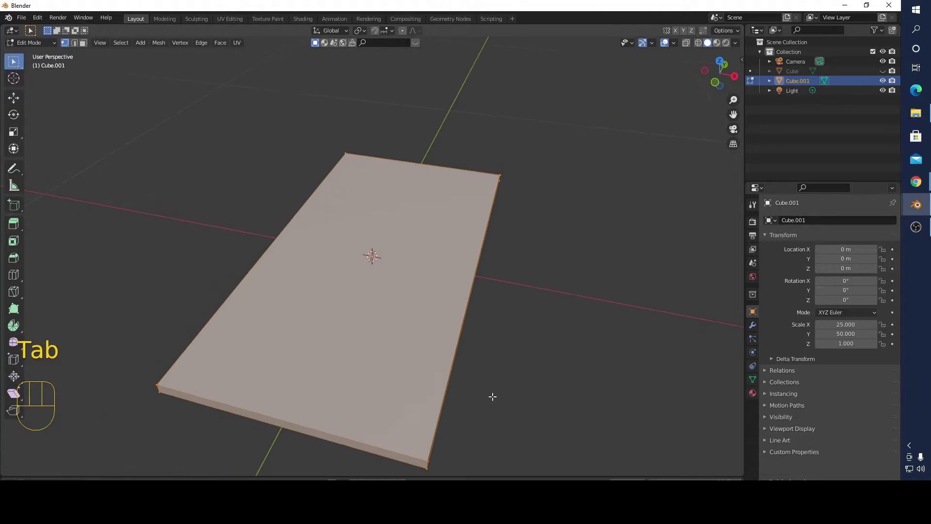
left_click(718, 61)
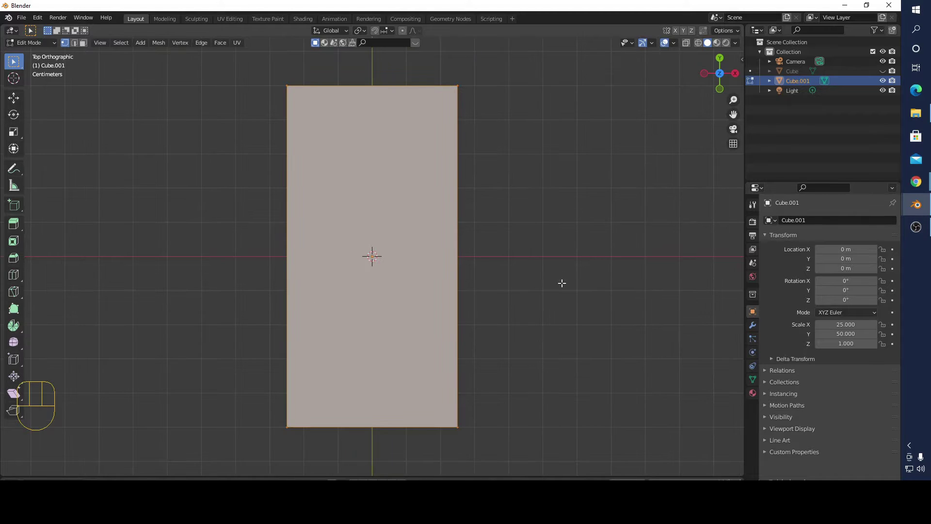
middle_click_drag(561, 282, 546, 206)
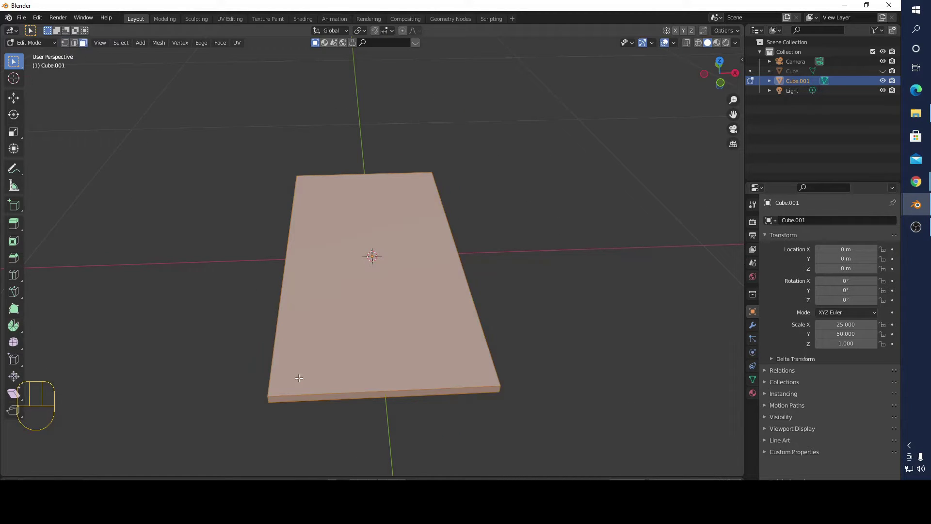
Add two lengthwise loop cuts to the slab and scale them apart along X by about 2.905, close to the long edges.
left_click(304, 394)
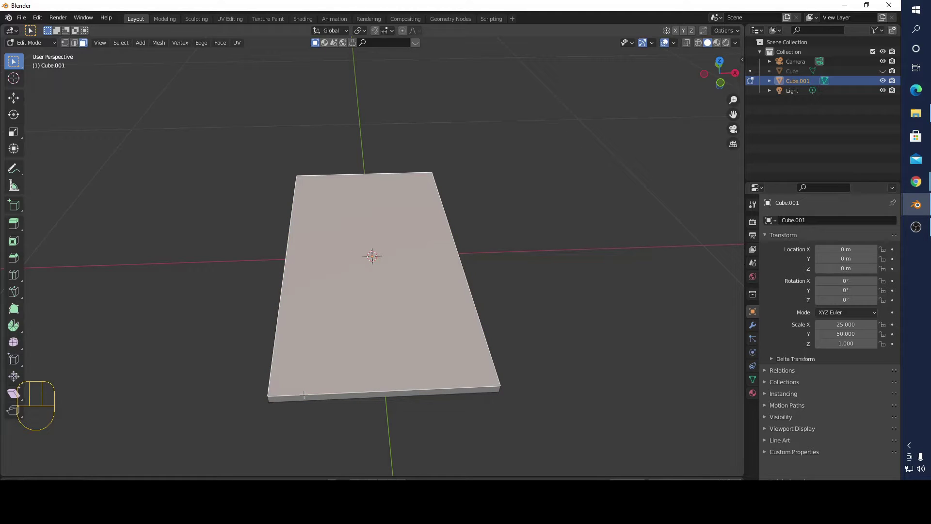
left_click(304, 395, "alt")
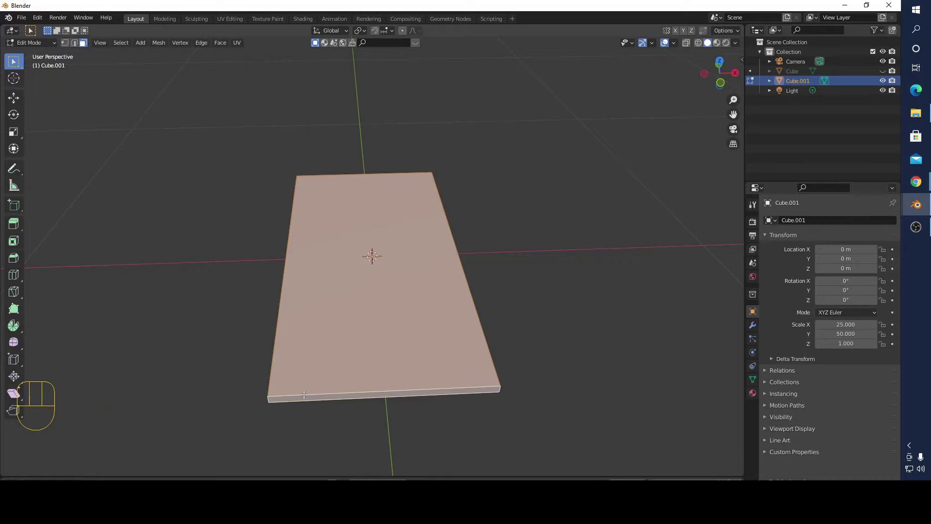
key("ctrl+r")
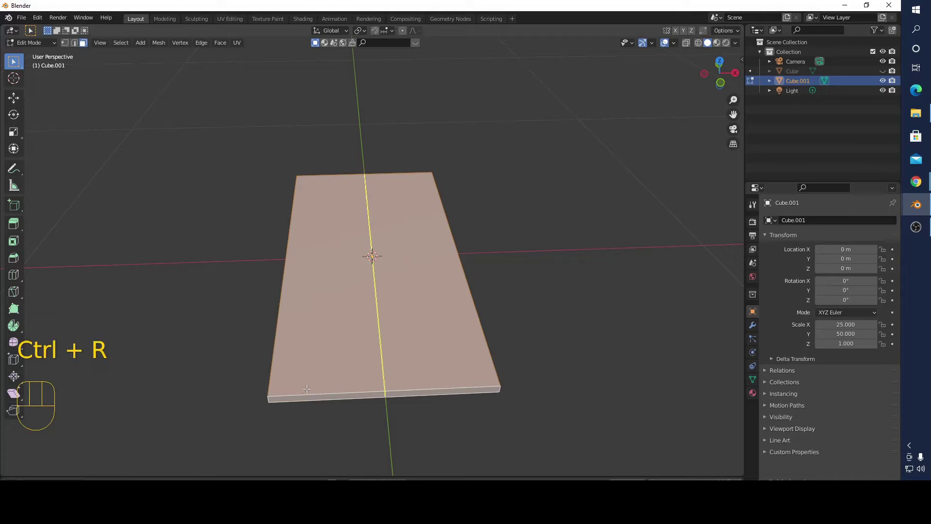
scroll(307, 389, "up", 1)
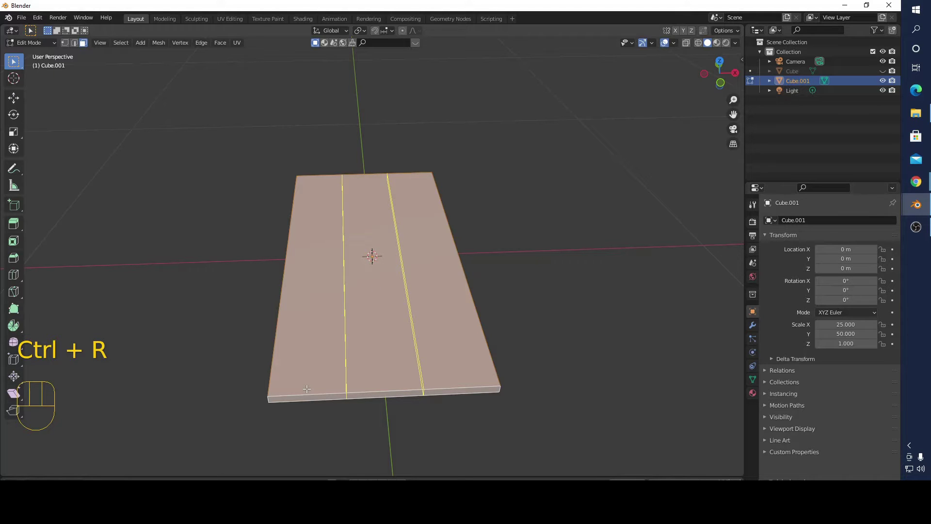
left_click(307, 389)
right_click(307, 389)
key("s")
key("x")
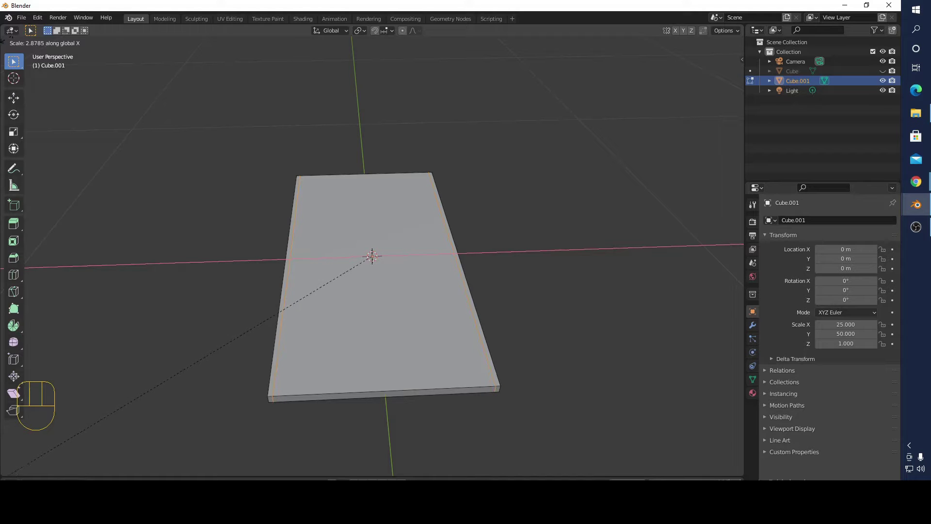
left_click(7, 473)
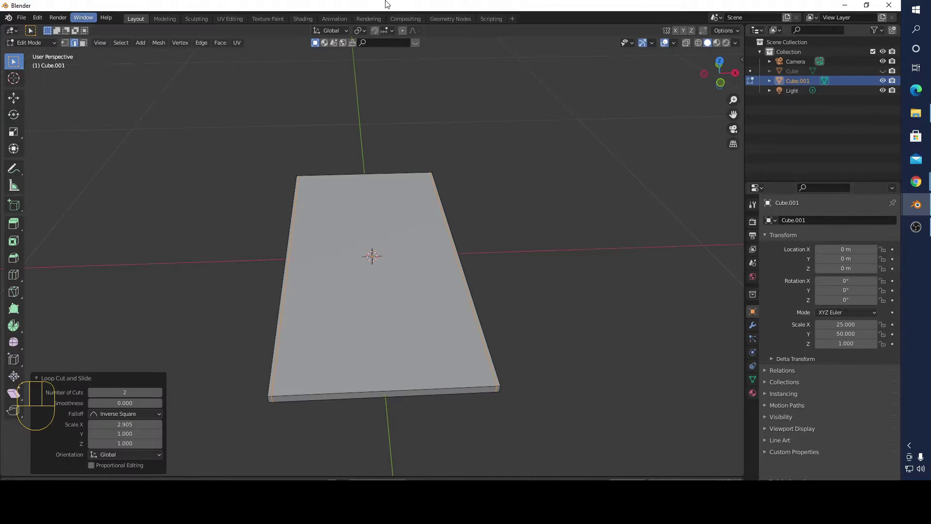
Add two crosswise loop cuts to the slab and scale them apart along Y by about 2.955, close to the short edges.
middle_click_drag(594, 183, 380, 346)
scroll(380, 346, "up", 2)
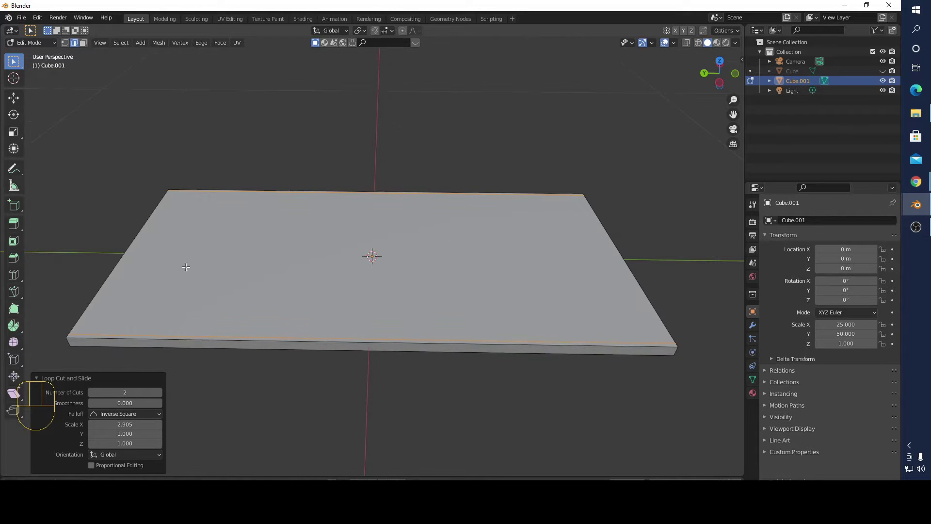
left_click(83, 42)
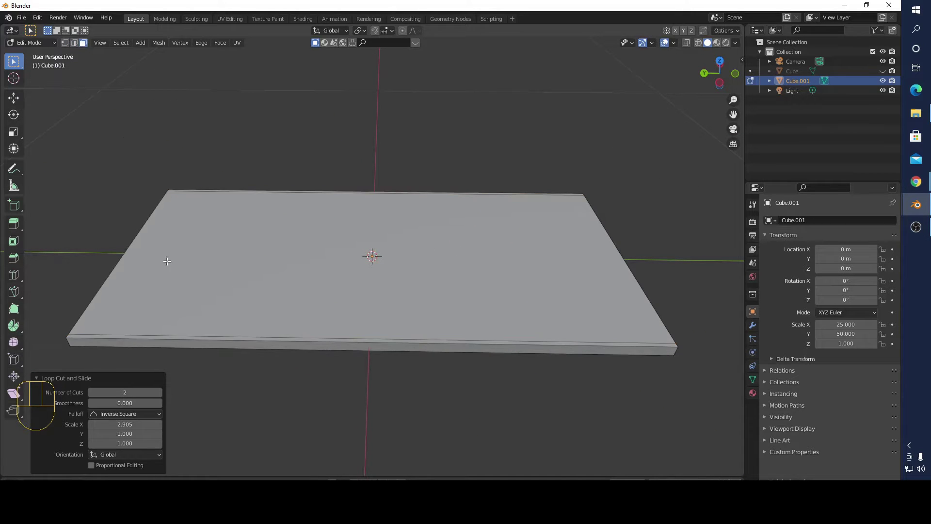
left_click(225, 342)
left_click(224, 340, "alt")
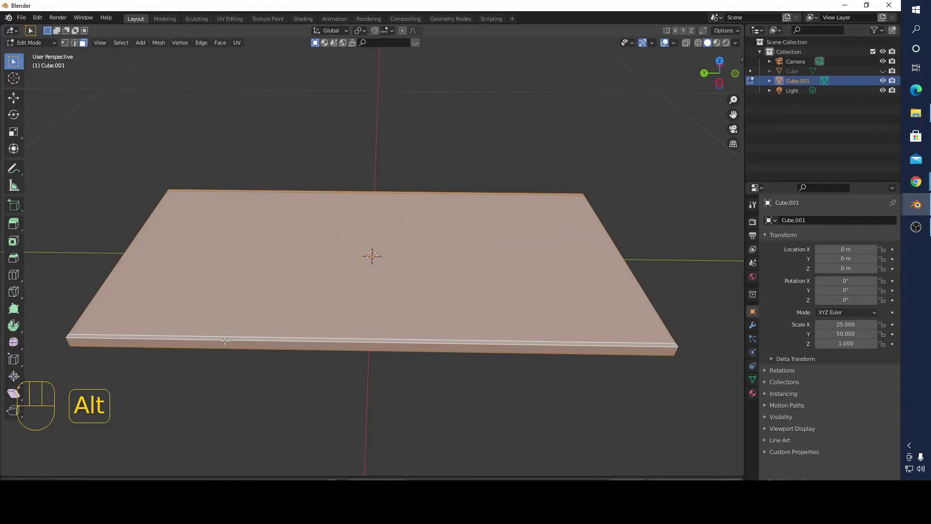
key("ctrl")
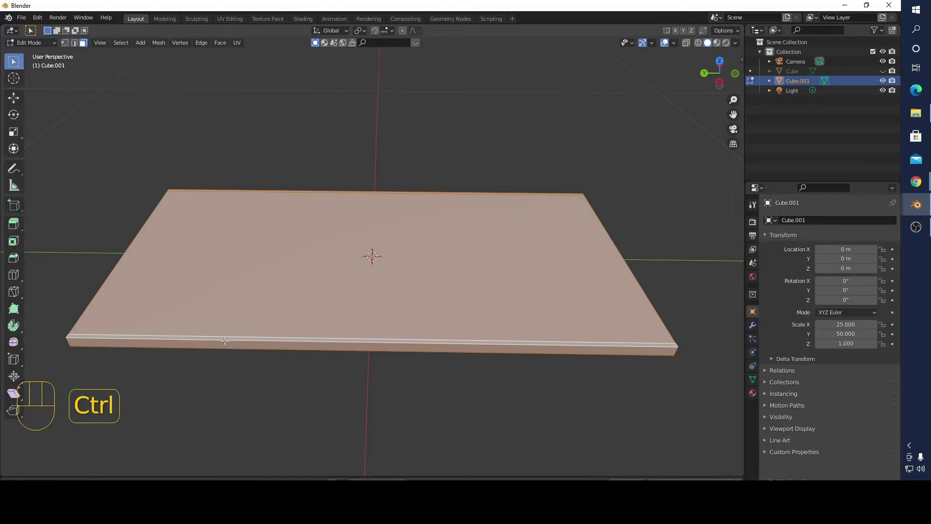
key("ctrl+r")
scroll(235, 337, "up", 1)
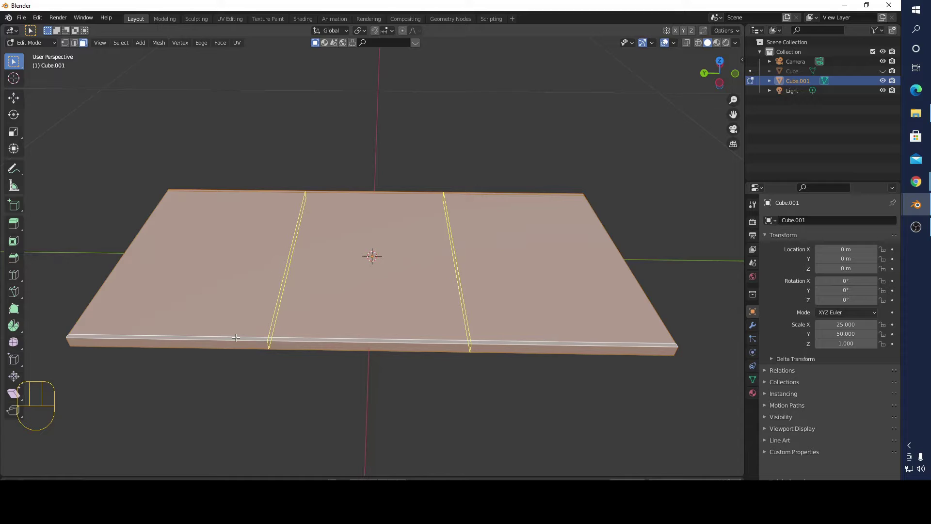
left_click(236, 338)
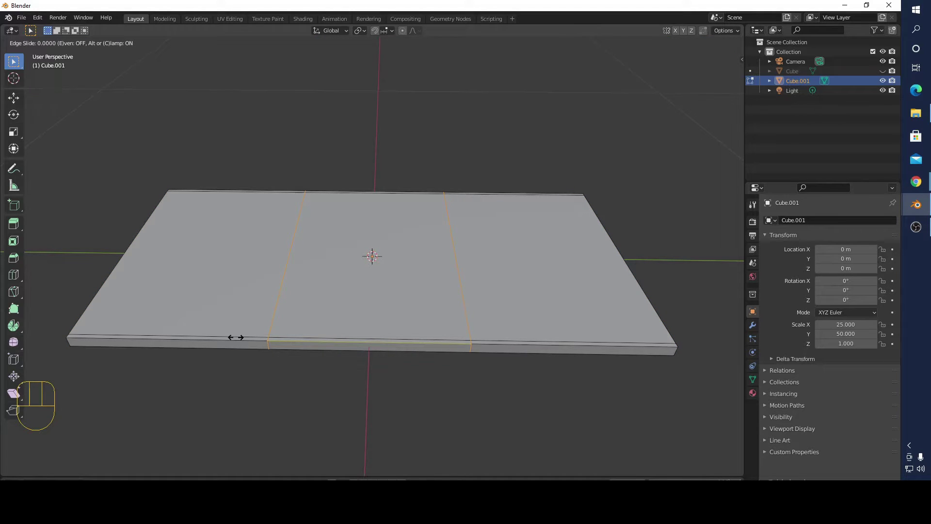
right_click(236, 338)
key("s")
key("y")
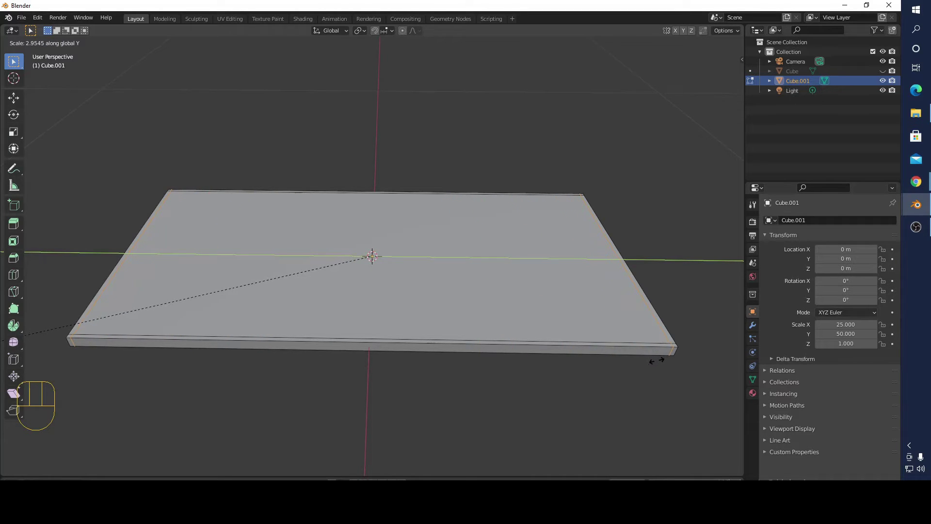
left_click(658, 360)
middle_click_drag(658, 360, 618, 325)
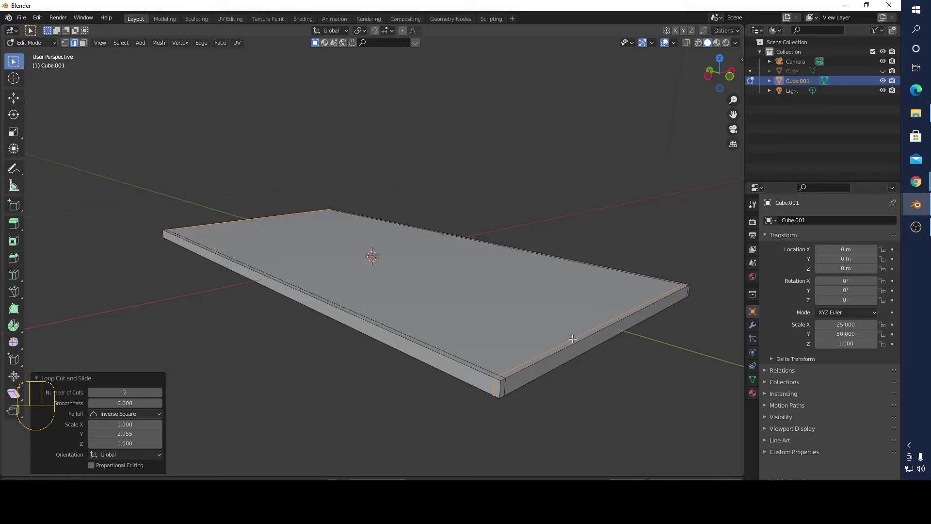
Undo the lengthwise and crosswise loop cuts on the slab.
middle_click_drag(494, 352, 481, 333)
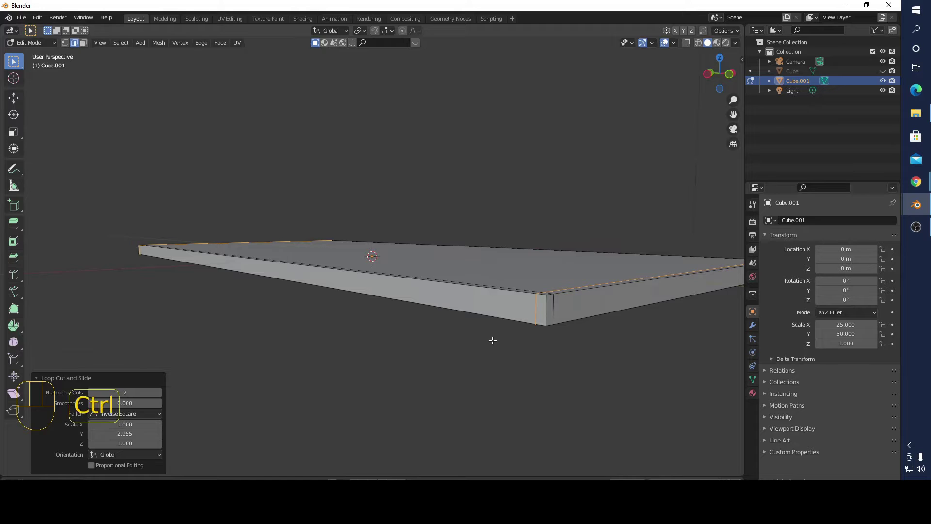
key("ctrl+z")
key("ctrl+z")
key("ctrl+z")
key("ctrl+z")
key("ctrl+z")
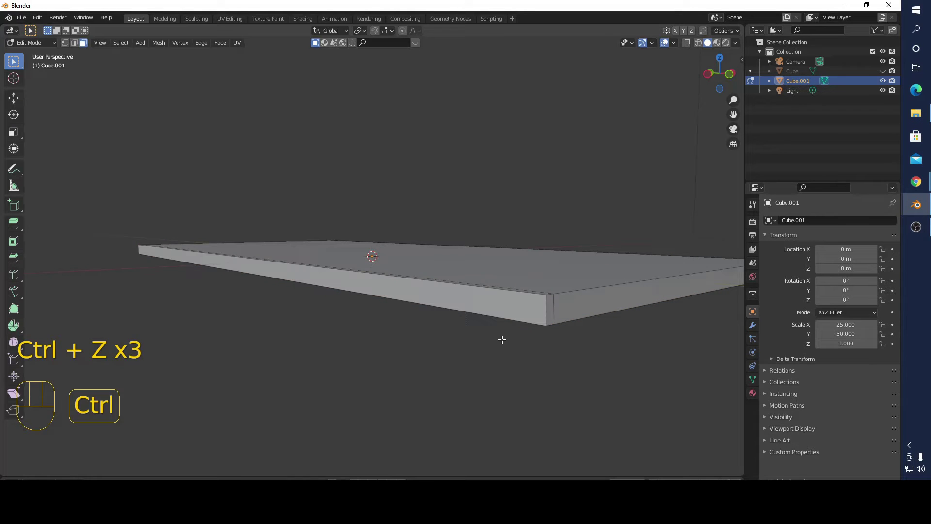
Select the band of side faces and add eight evenly spaced horizontal loop cuts around the slab's thickness.
left_click(547, 307)
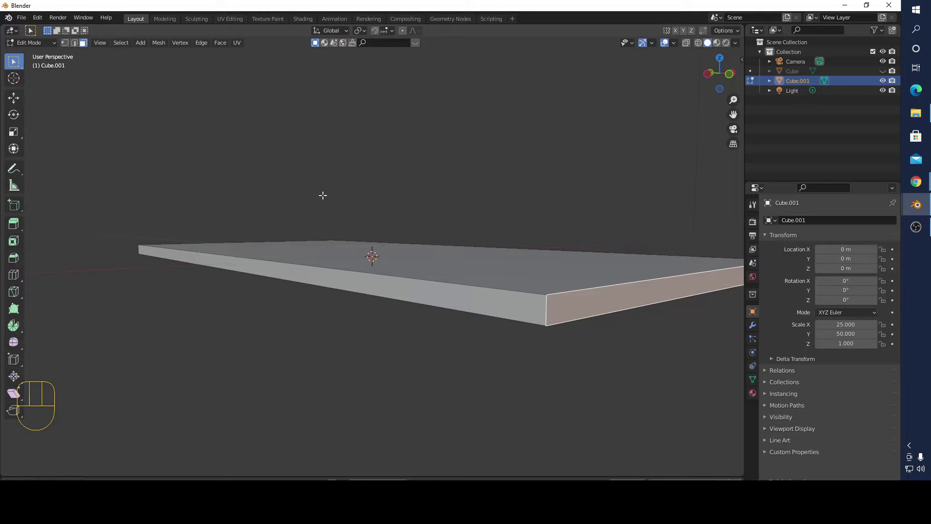
left_click(544, 304)
left_click(545, 305, "alt")
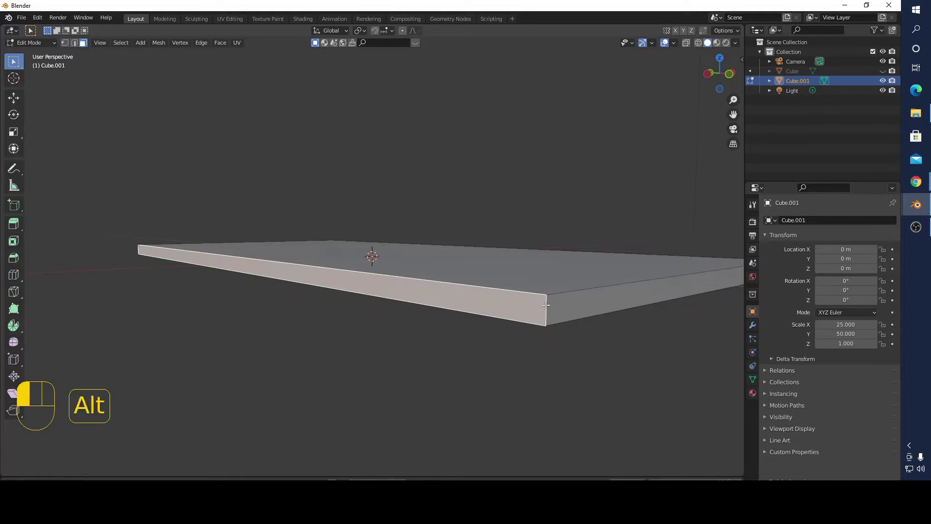
middle_click_drag(535, 328, 592, 321)
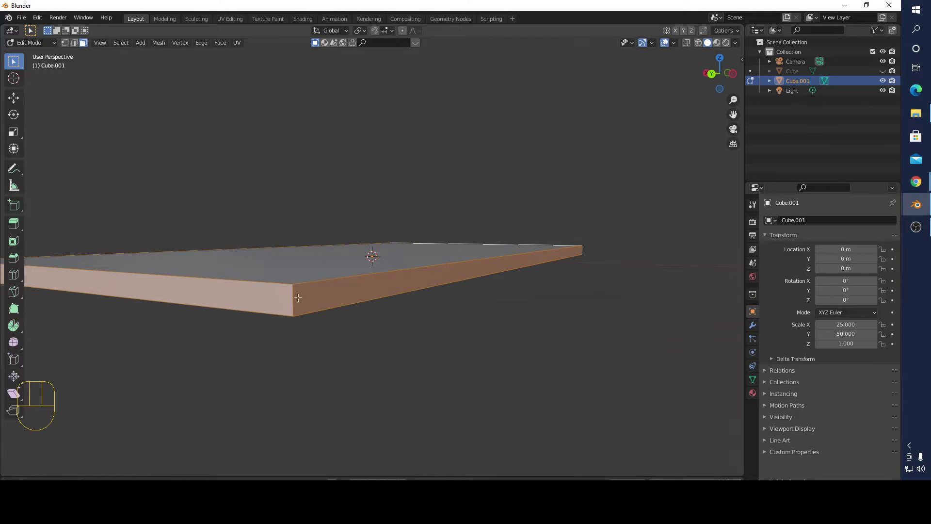
key("ctrl+r")
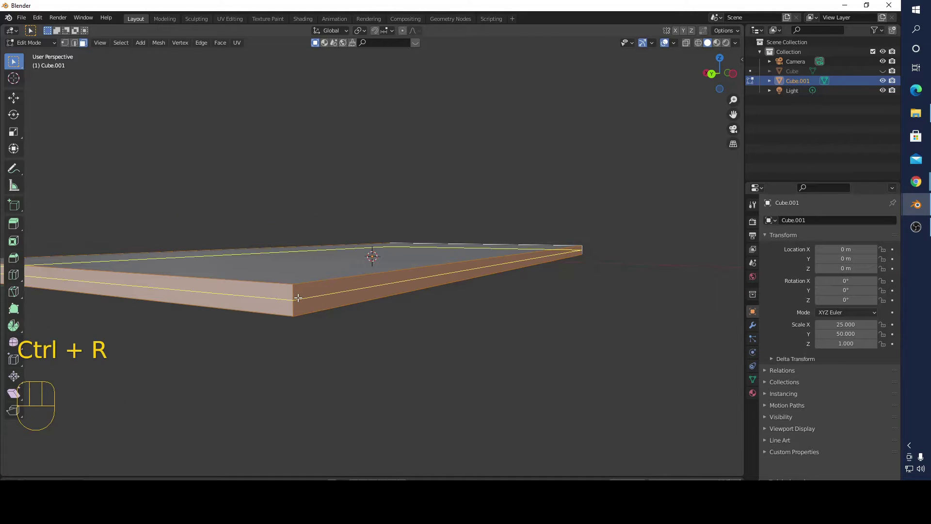
scroll(298, 297, "up", 7)
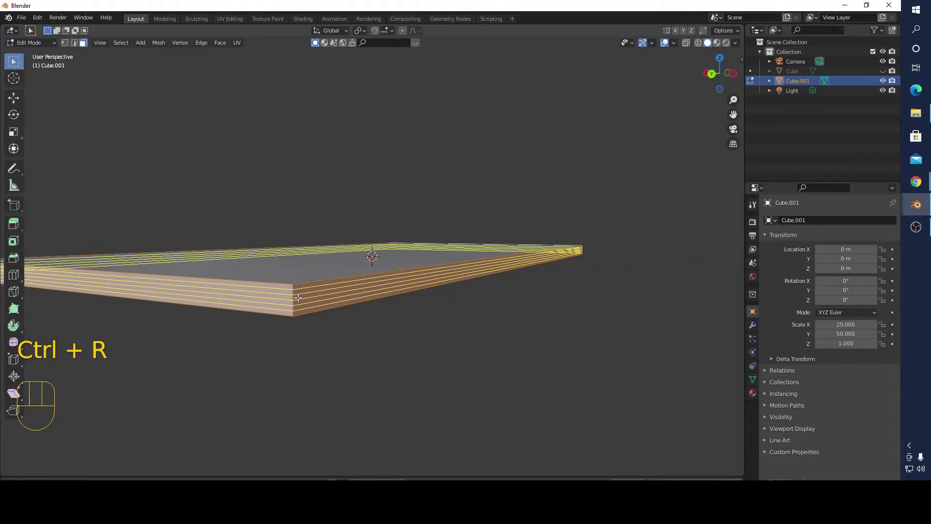
scroll(297, 298, "up", 6)
scroll(297, 297, "up", 4)
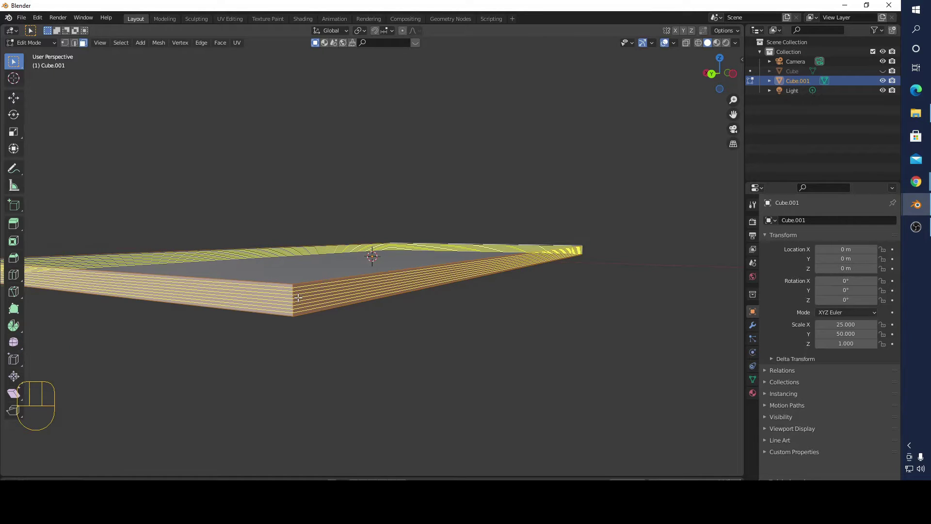
left_click(298, 298)
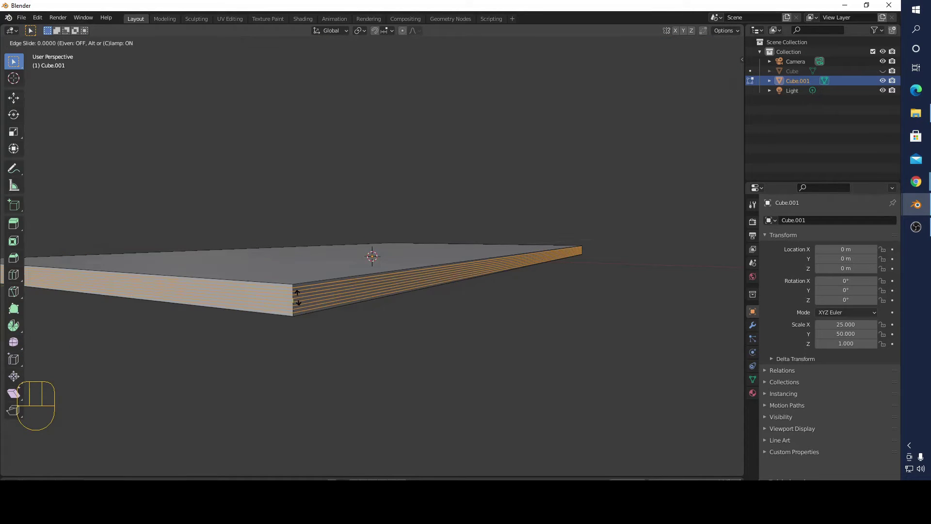
right_click(298, 297)
Scale the eight horizontal edge loops along Z by about 0.785 to bring them closer together.
key("s")
key("z")
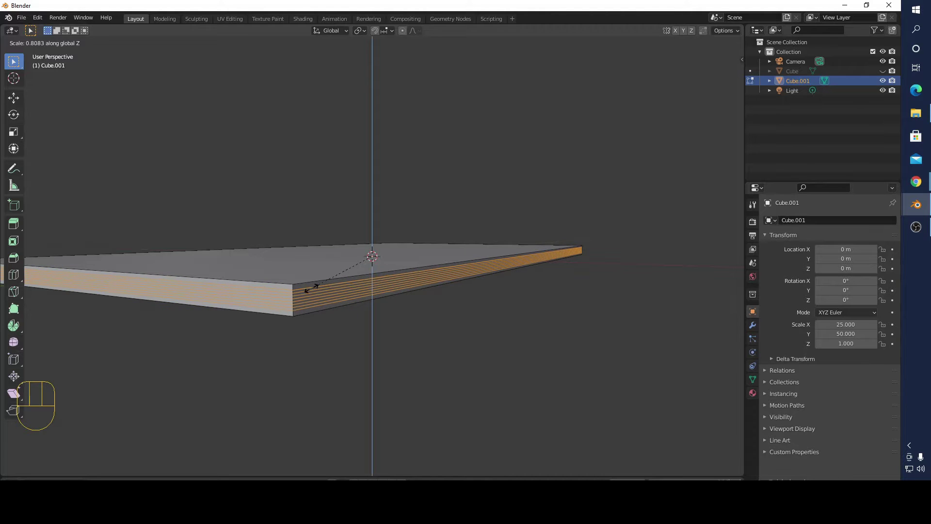
left_click(313, 287)
Select every other horizontal edge loop around the slab's sides, starting with the second from the top, and scale them inward to 0.994 in X and Y only.
middle_click_drag(339, 316, 365, 312)
scroll(451, 306, "up", 3)
middle_click_drag(597, 286, 572, 286)
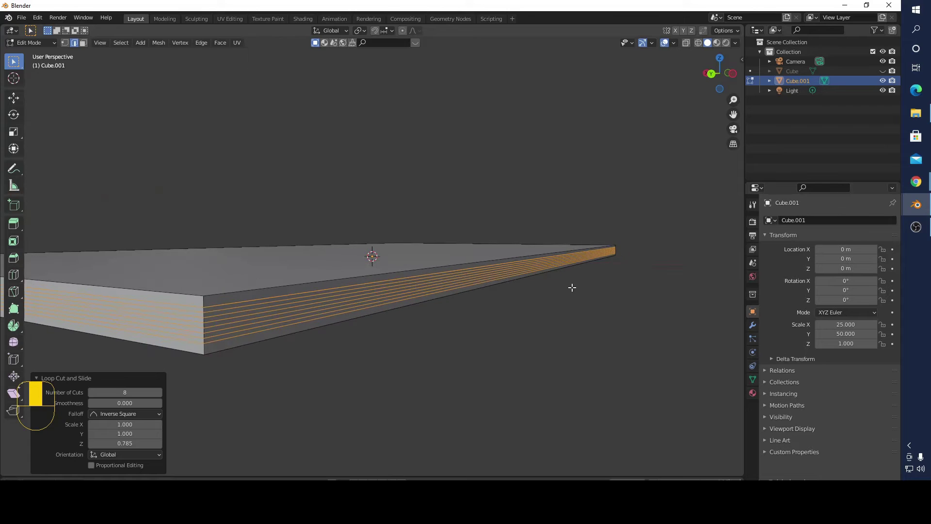
left_click(257, 307)
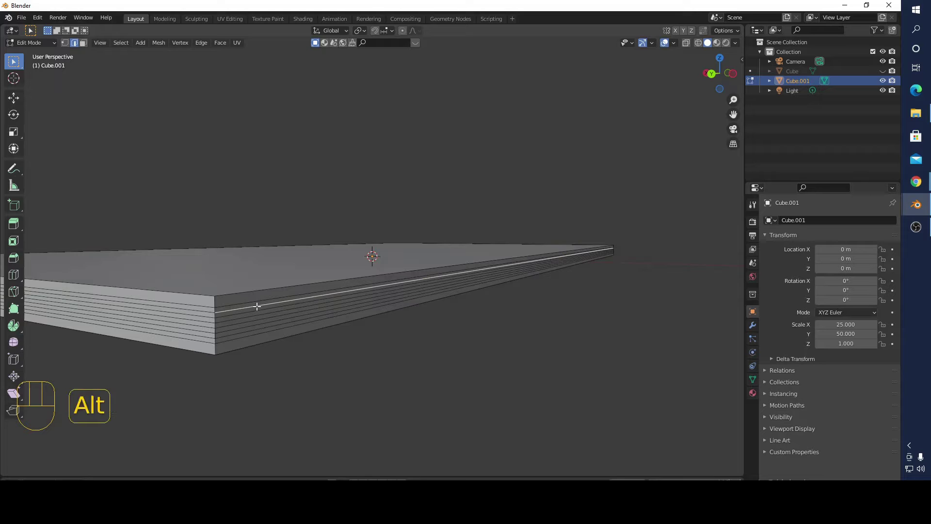
left_click(257, 306, "alt")
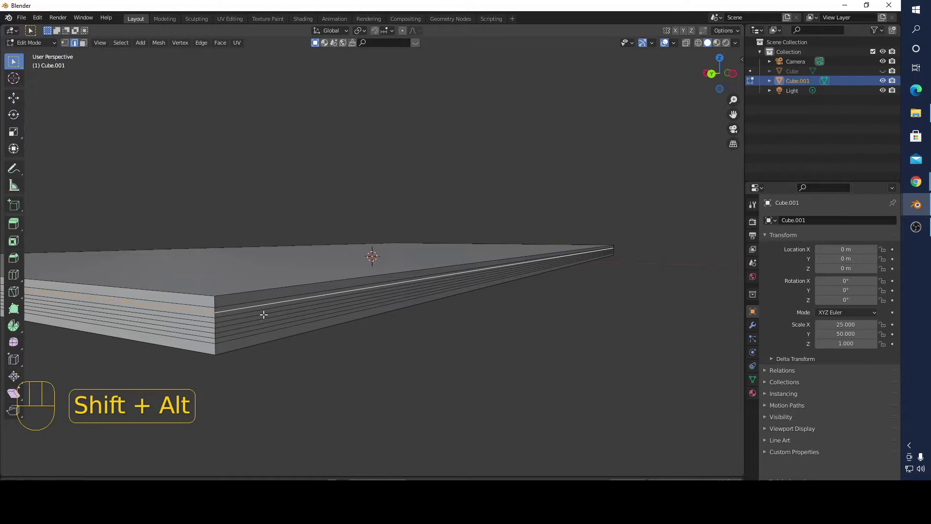
left_click(264, 314, "alt+shift")
left_click(257, 324, "alt+shift")
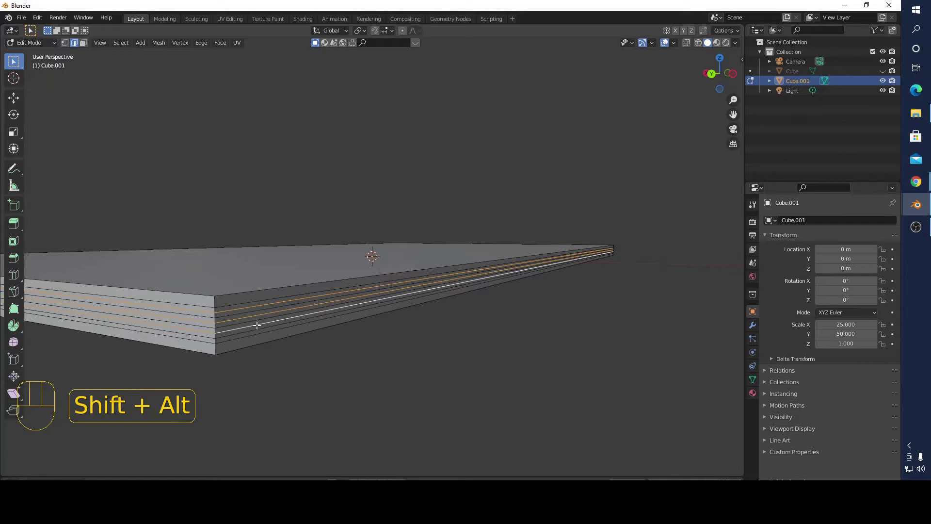
left_click(255, 333, "alt+shift")
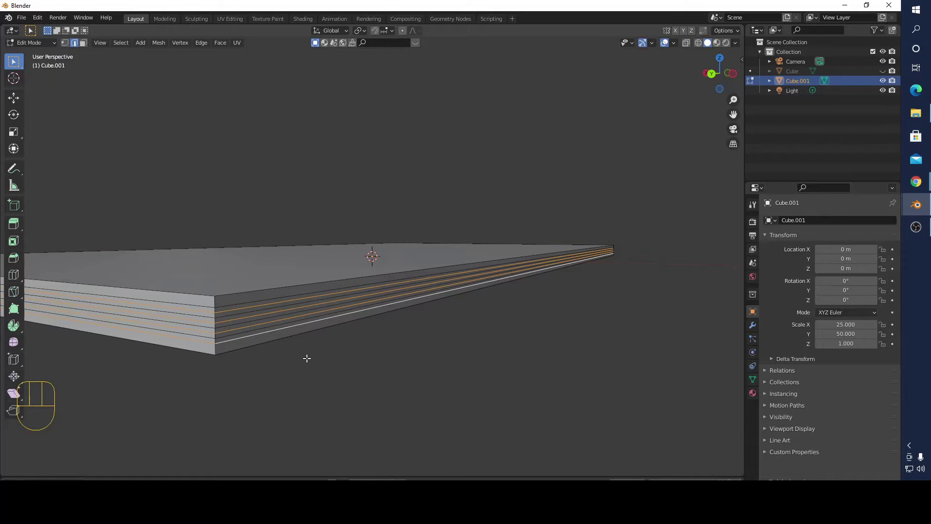
middle_click_drag(296, 356, 310, 353)
key("s")
key("shift+z")
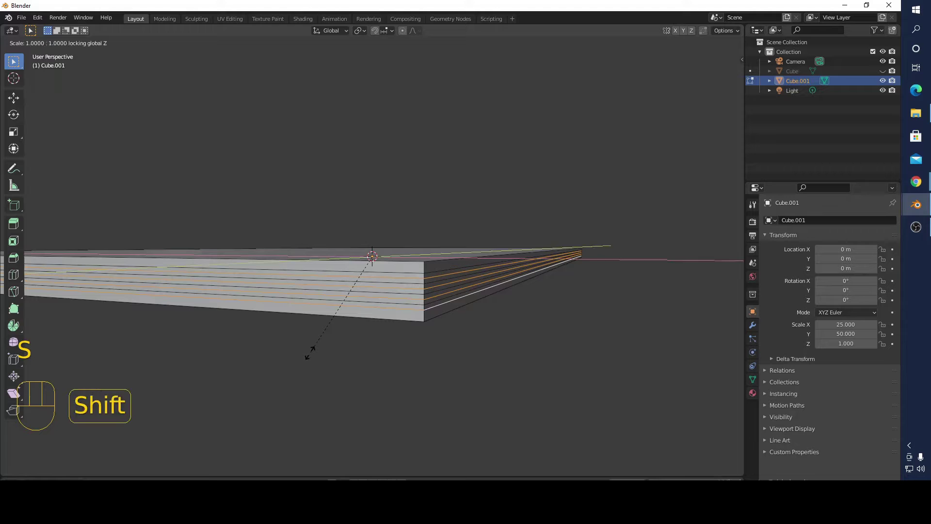
key("shift+z")
key("shift+z")
key("shift+z")
left_click(334, 359)
middle_click_drag(495, 366, 510, 351)
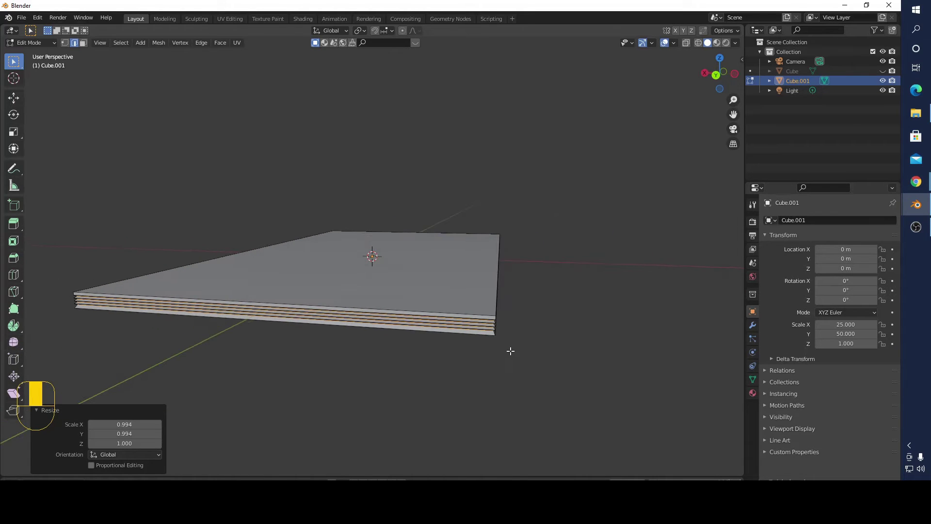
middle_click_drag(388, 348, 401, 359)
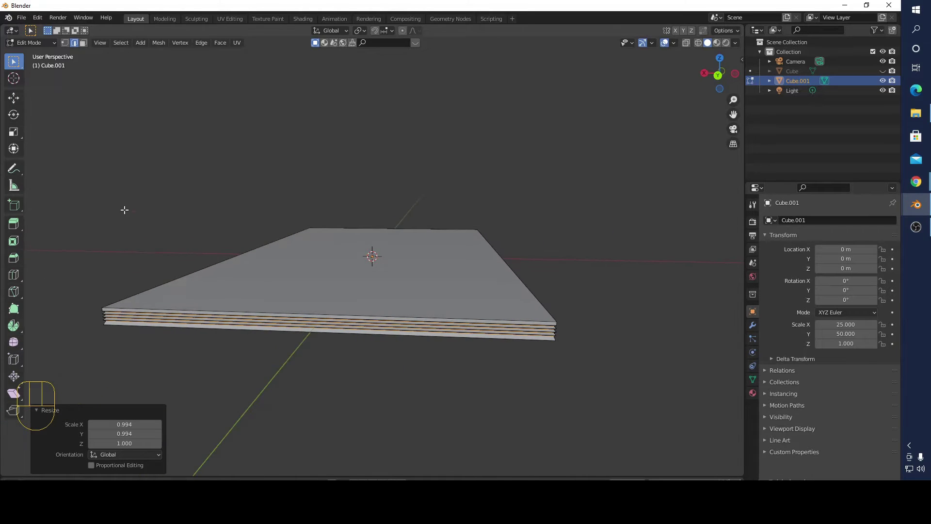
Add two evenly spaced lengthwise loop cuts across the slab, leaving them unslid.
left_click(83, 43)
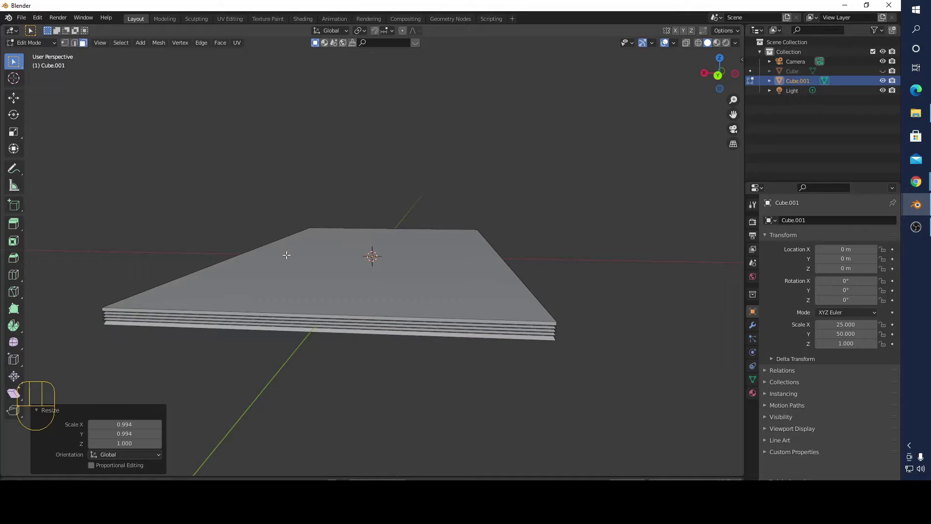
left_click(332, 316)
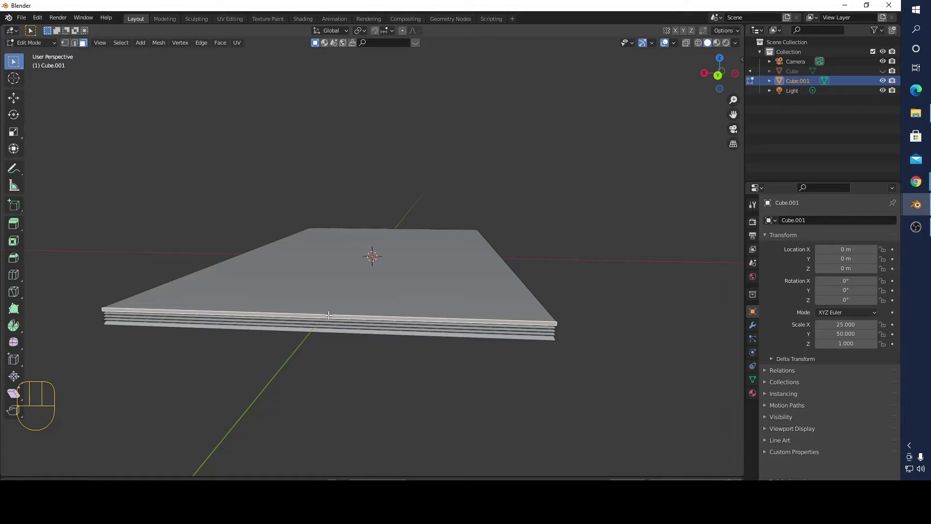
left_click(328, 315, "alt")
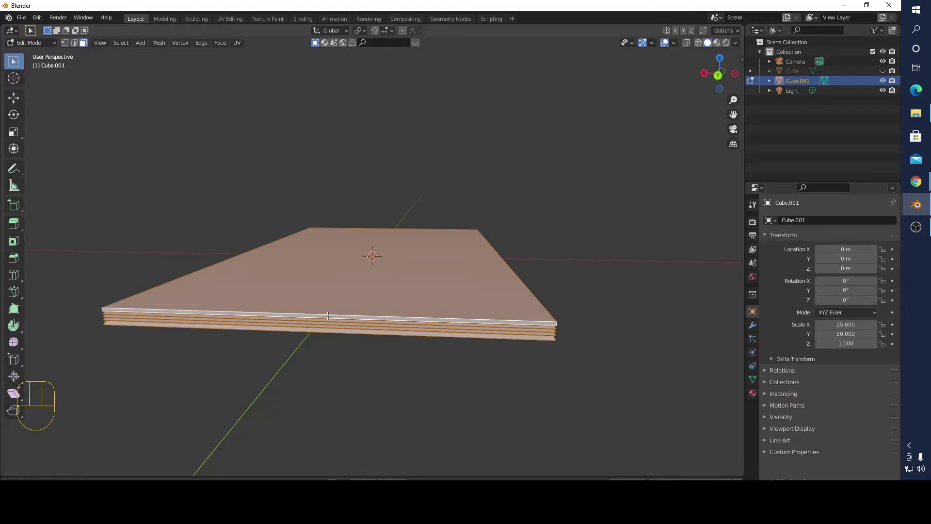
middle_click_drag(357, 340, 399, 348)
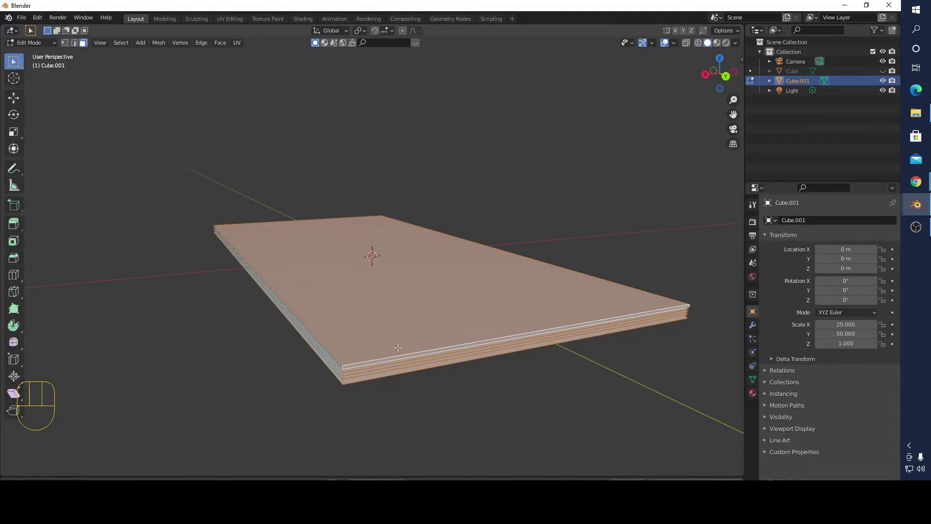
key("ctrl+r")
scroll(395, 346, "up", 1)
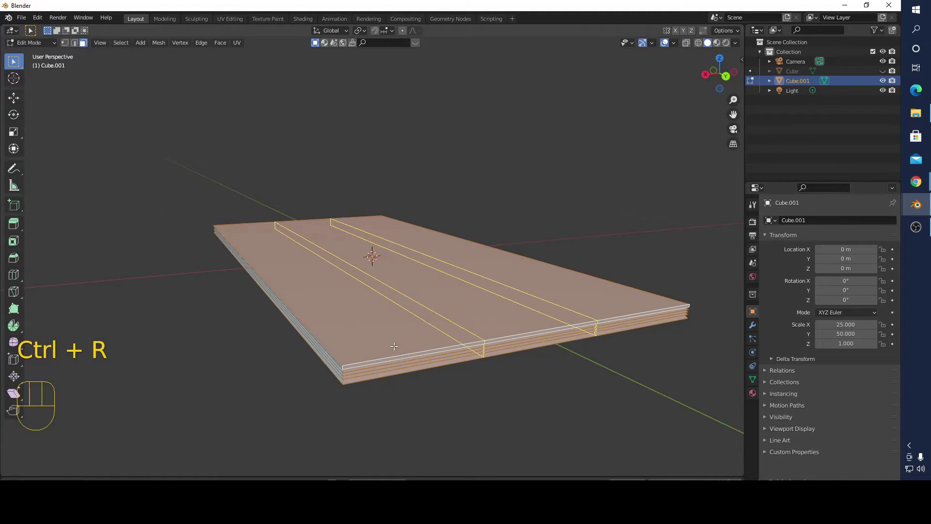
left_click(393, 344)
right_click(393, 344)
Scale the two lengthwise loops along X by about 2.923, spreading them close to the slab's long edges.
key("s")
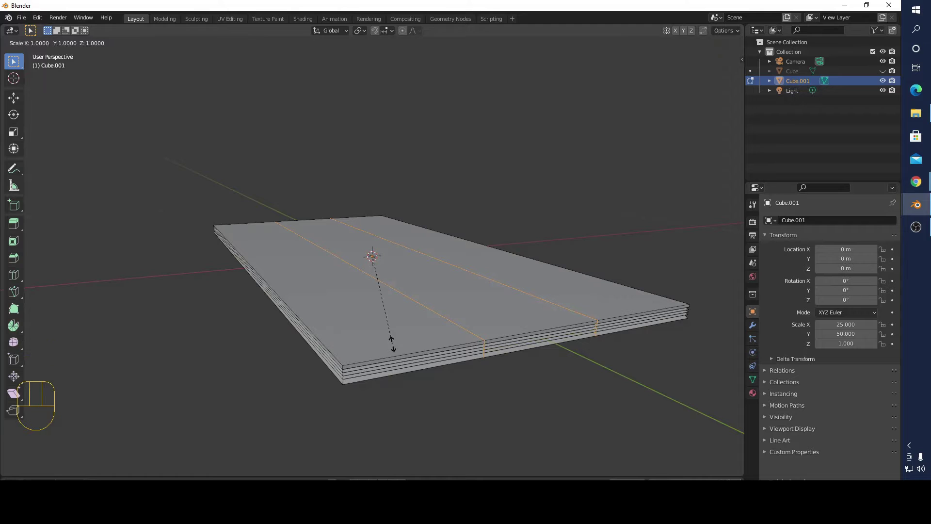
key("y")
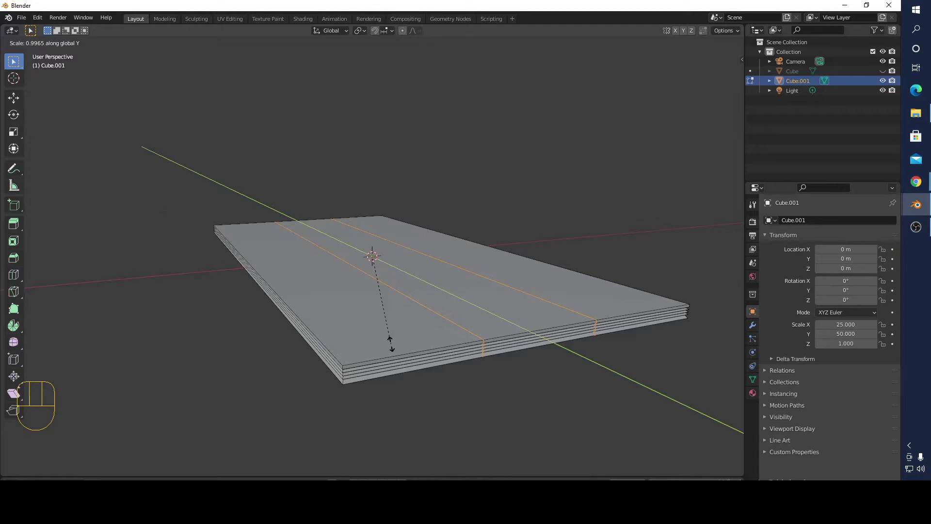
key("x")
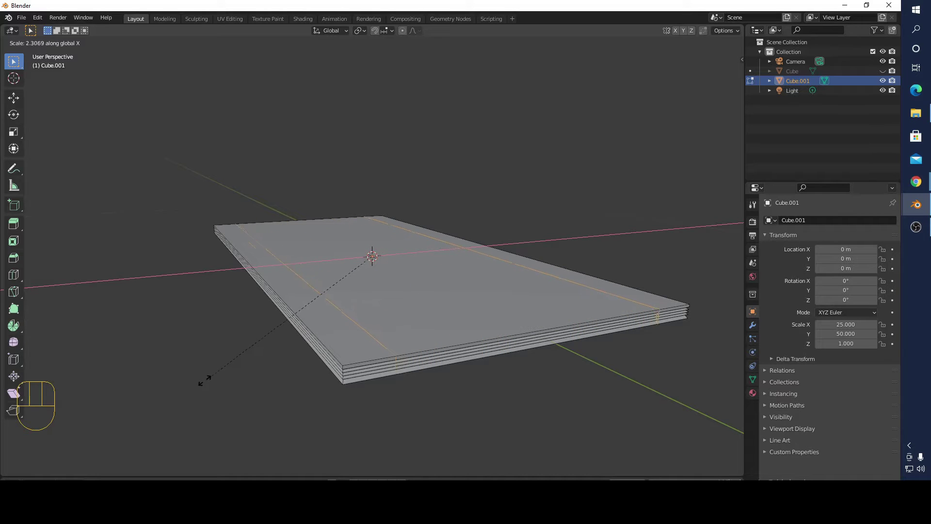
left_click(148, 396)
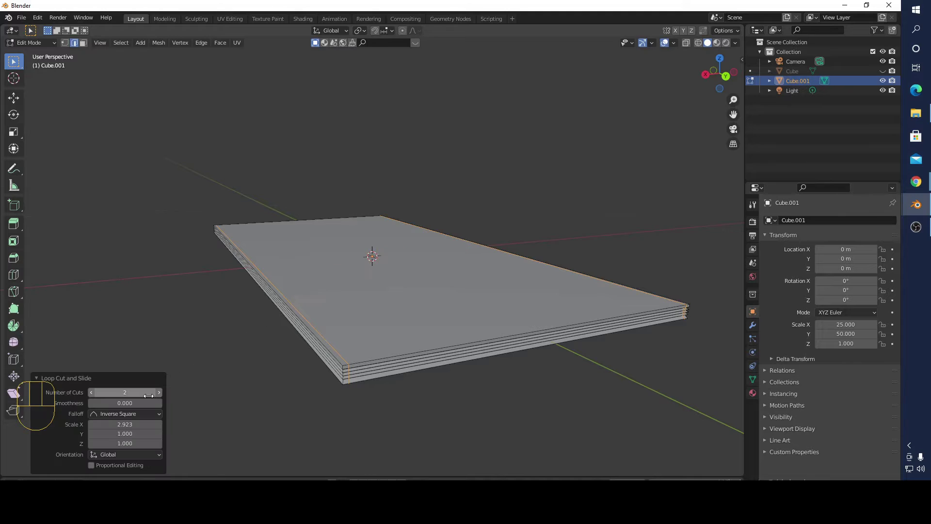
Add two evenly spaced crosswise loop cuts across the slab, leaving them unslid.
middle_click_drag(253, 366, 323, 312)
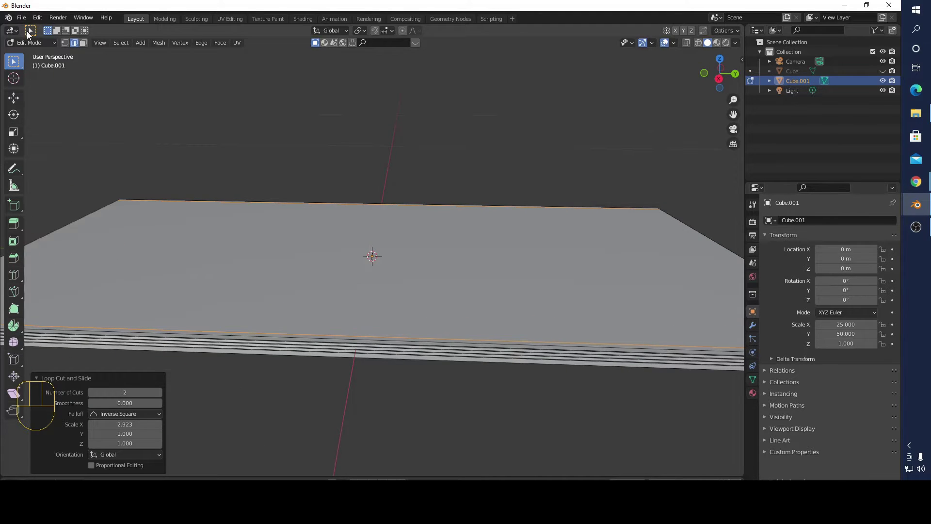
left_click(82, 43)
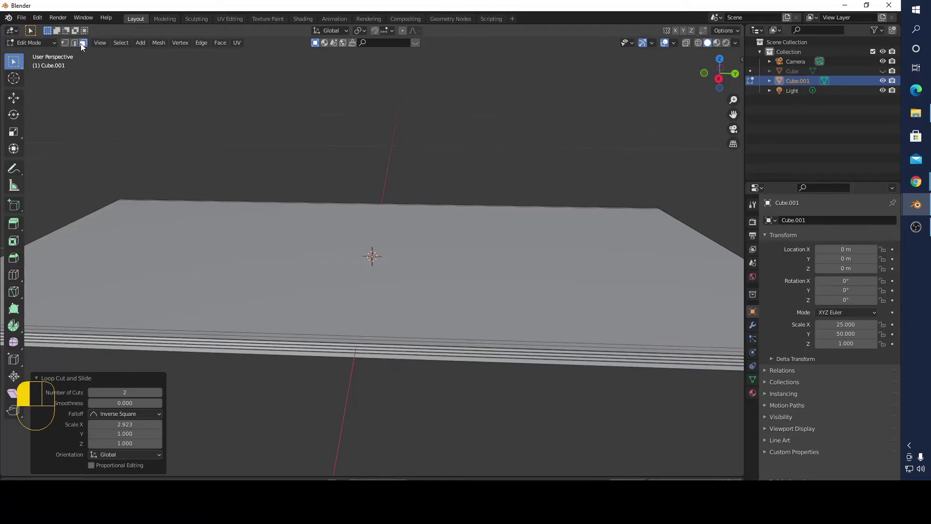
left_click(334, 339)
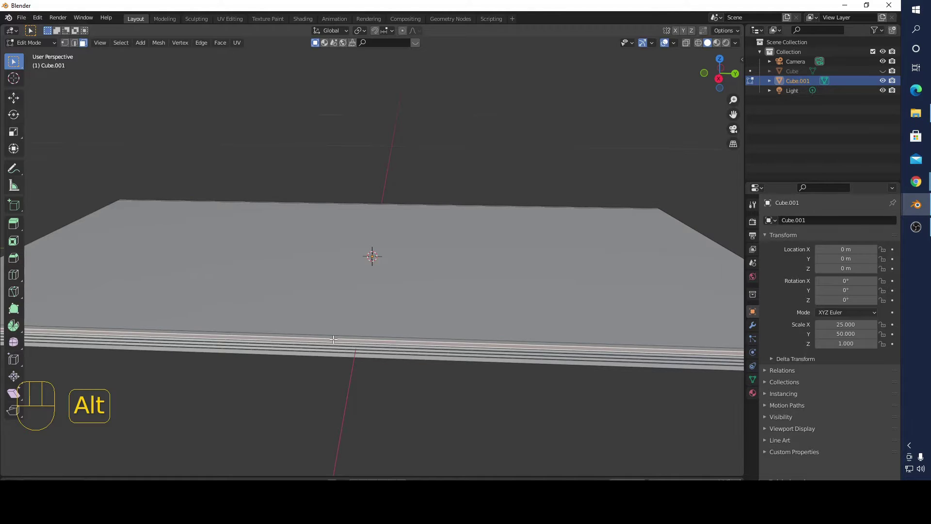
left_click(334, 339, "alt")
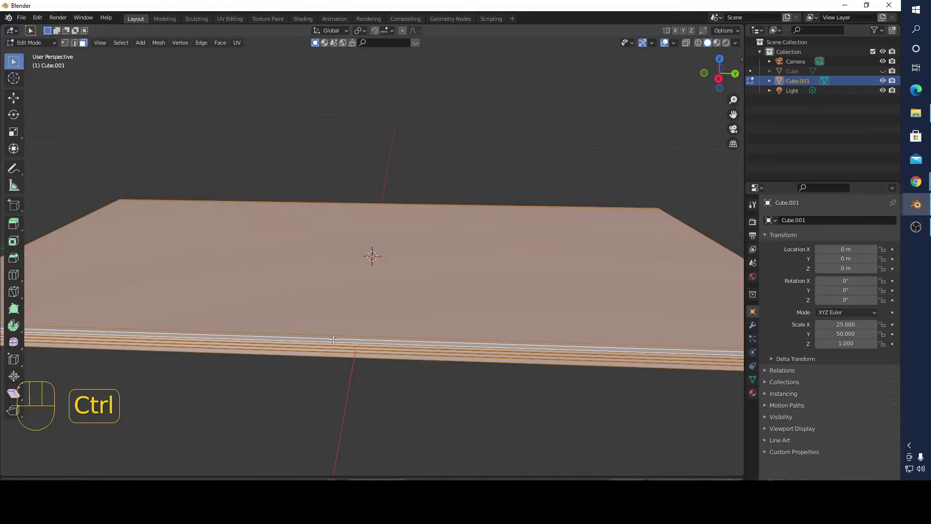
key("ctrl+r")
scroll(334, 339, "up", 1)
left_click(333, 339)
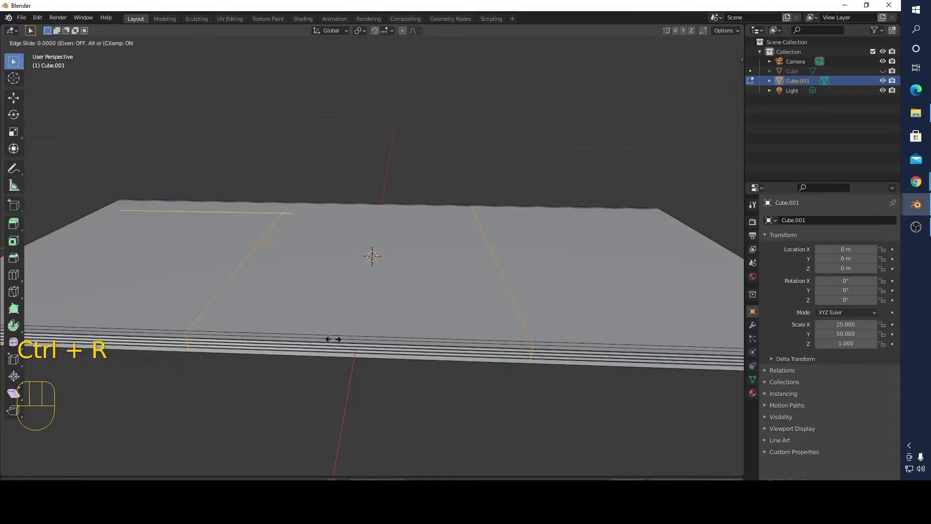
right_click(334, 339)
Scale the two crosswise loops along Y by about 2.873 and again by 1.035 to sit near the short ends, and deselect them.
key("s")
key("y")
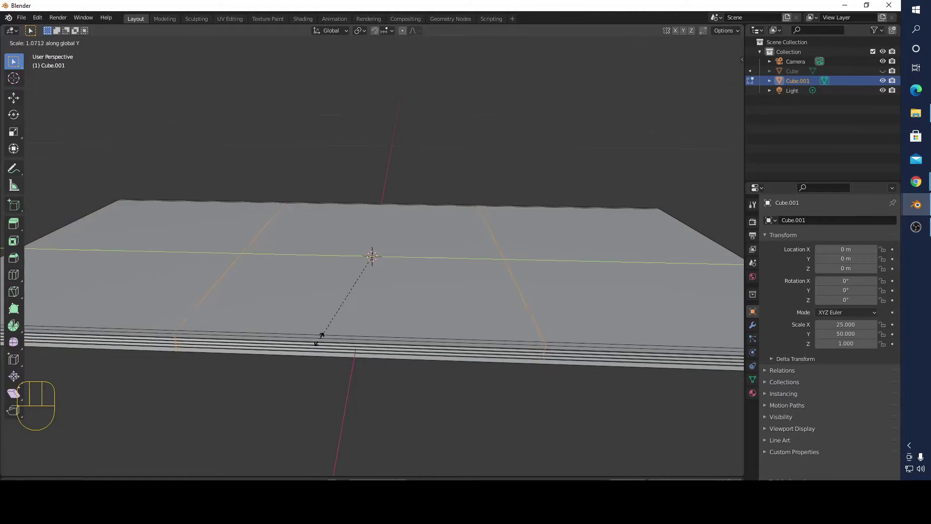
left_click(143, 388)
middle_click_drag(317, 388, 580, 413, "shift")
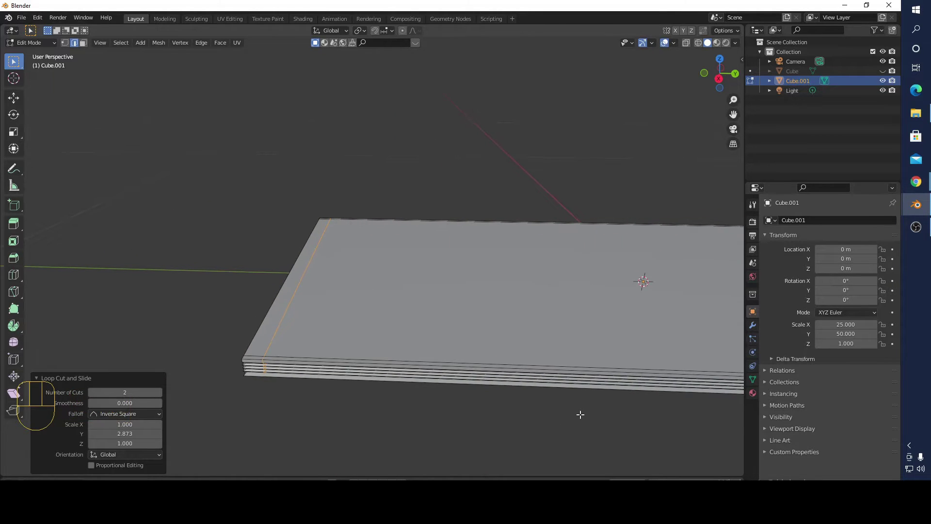
key("s")
key("y")
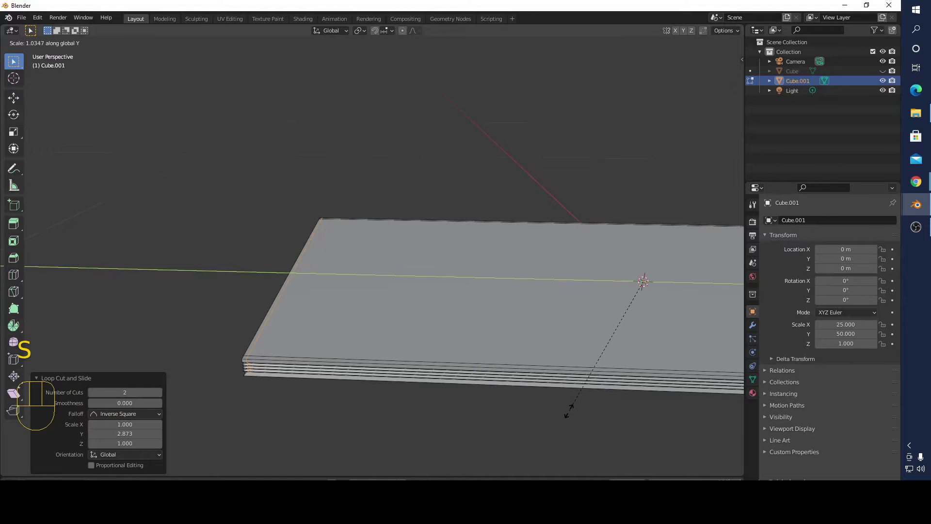
left_click(568, 411)
middle_click_drag(455, 409, 408, 388)
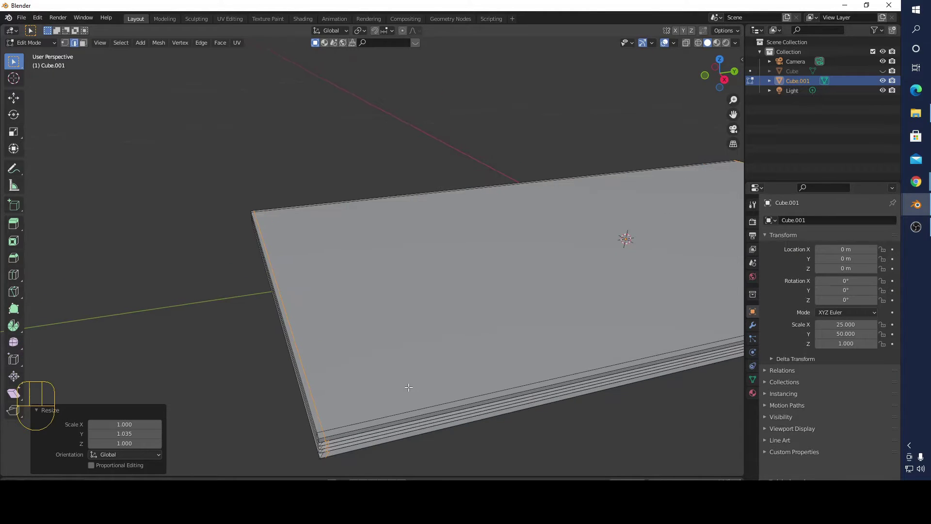
left_click(373, 149)
scroll(404, 263, "down", 2)
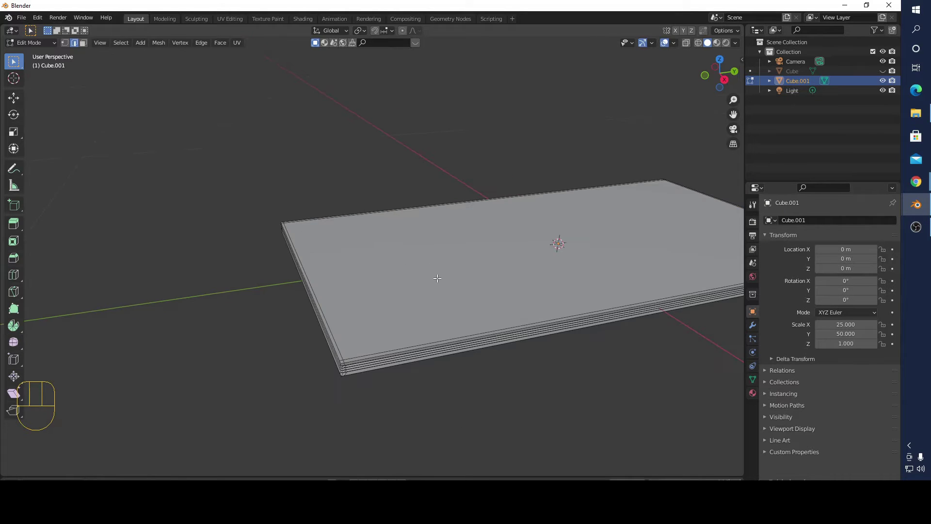
Try to apply subdivision levels 1, 2 and 3 to the slab while editing its mesh.
left_click(83, 45)
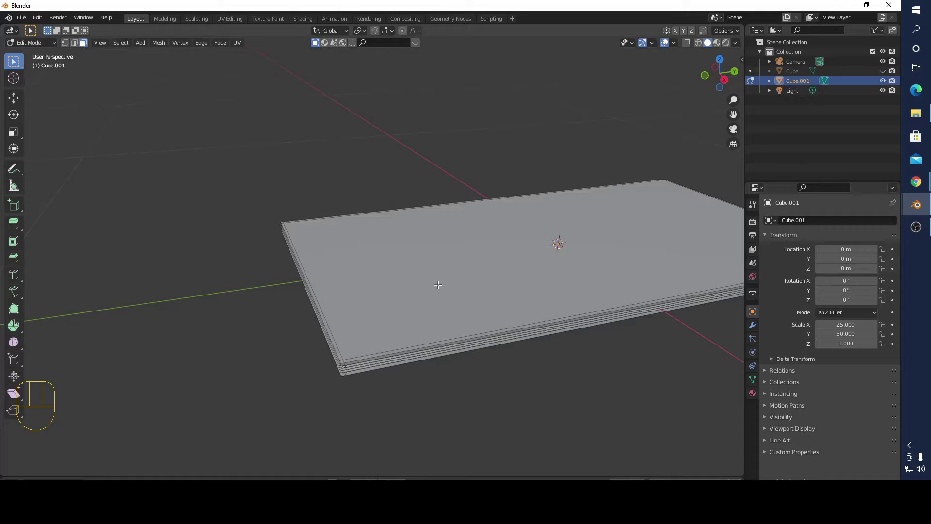
key("ctrl")
key("ctrl+1")
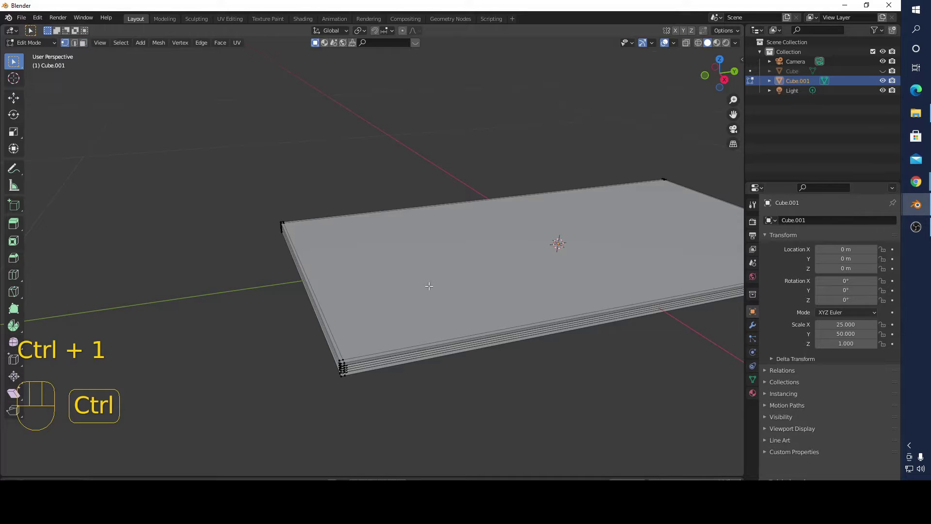
key("ctrl+2")
key("ctrl+3")
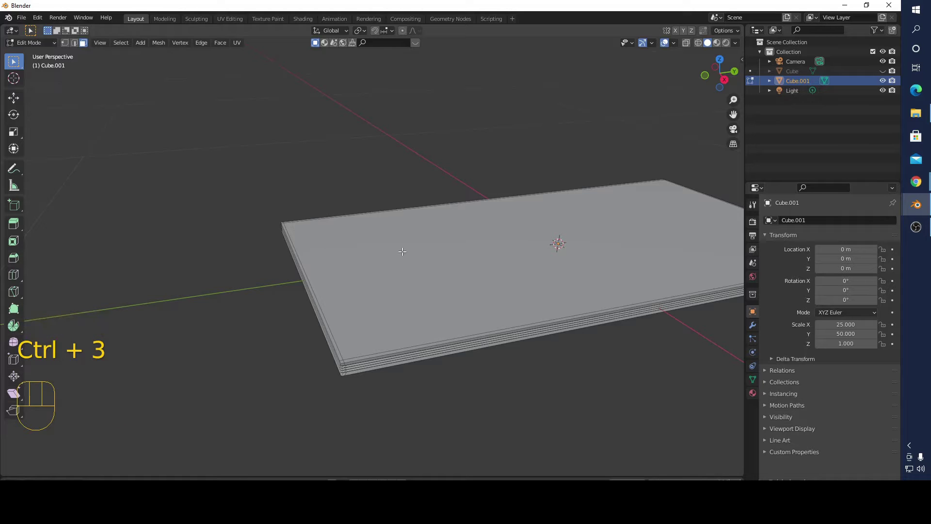
Try to inset the slab's large top face, and undo the inset.
left_click(435, 280)
middle_click_drag(473, 285, 495, 342)
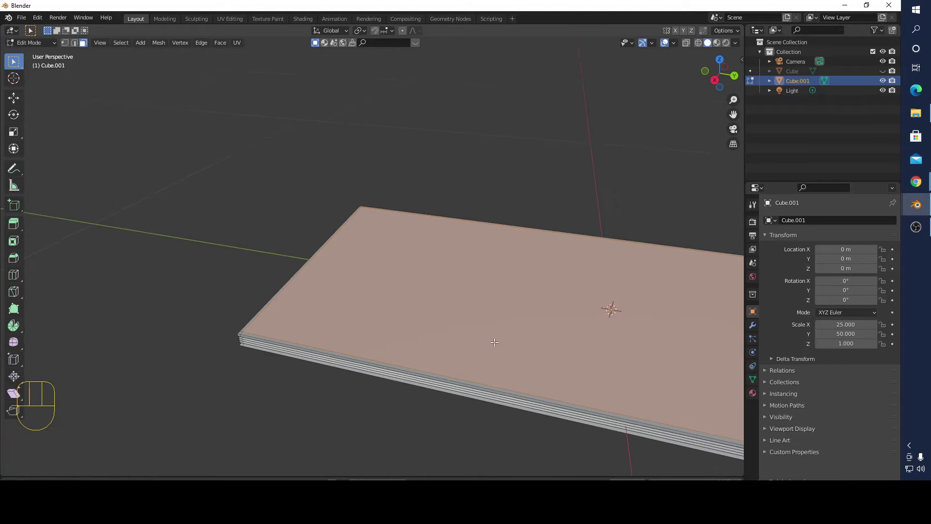
key("i")
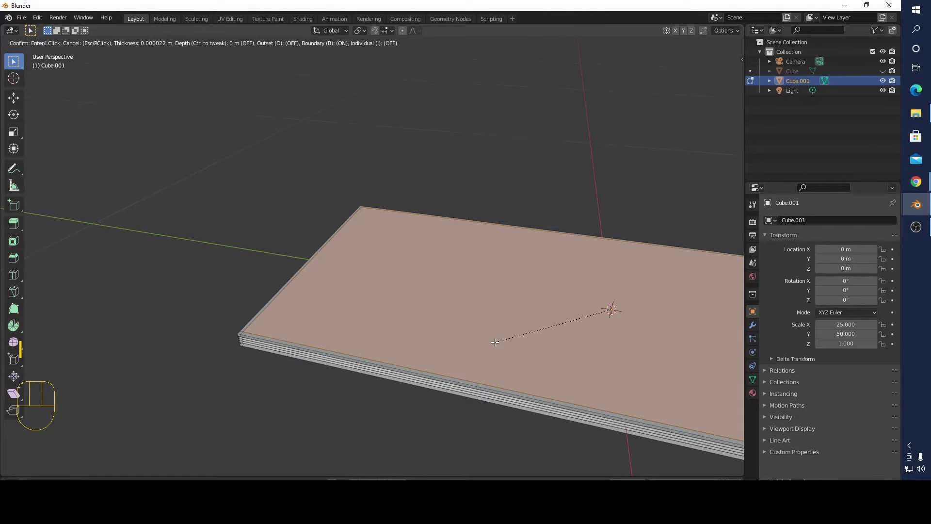
key("ctrl")
left_click(495, 342)
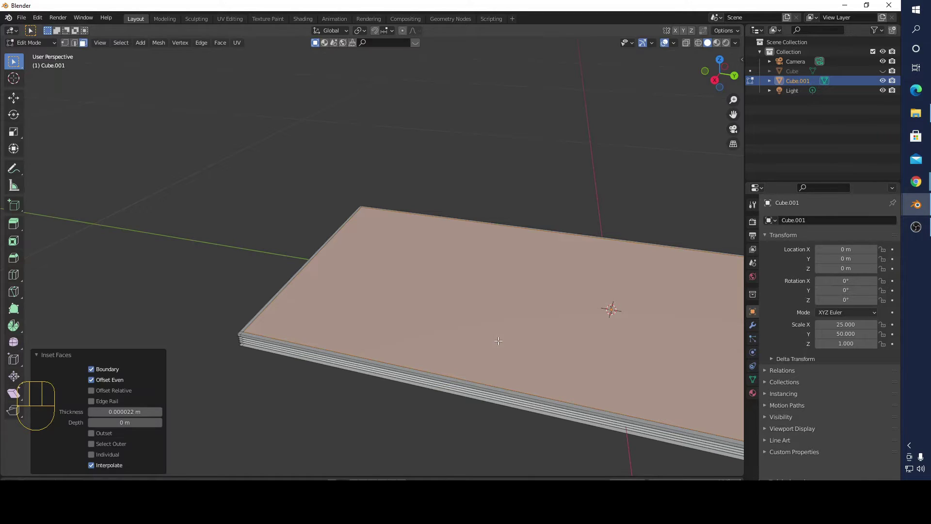
key("ctrl+z")
Delete the slab's large top face and select all the remaining geometry.
key("x")
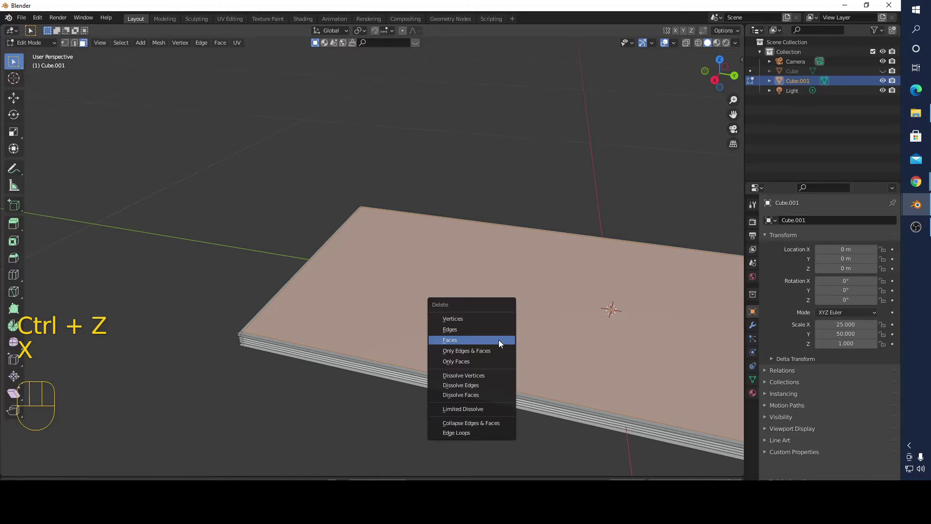
left_click(499, 339)
key("a")
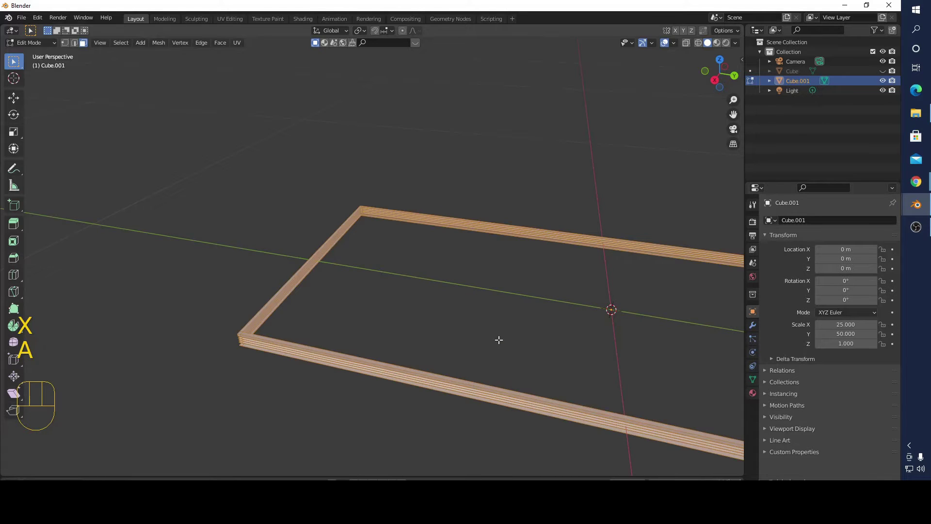
Add a Catmull-Clark Subdivision Surface modifier to the slab and inspect the smoothed shape around its opening.
left_click(753, 326)
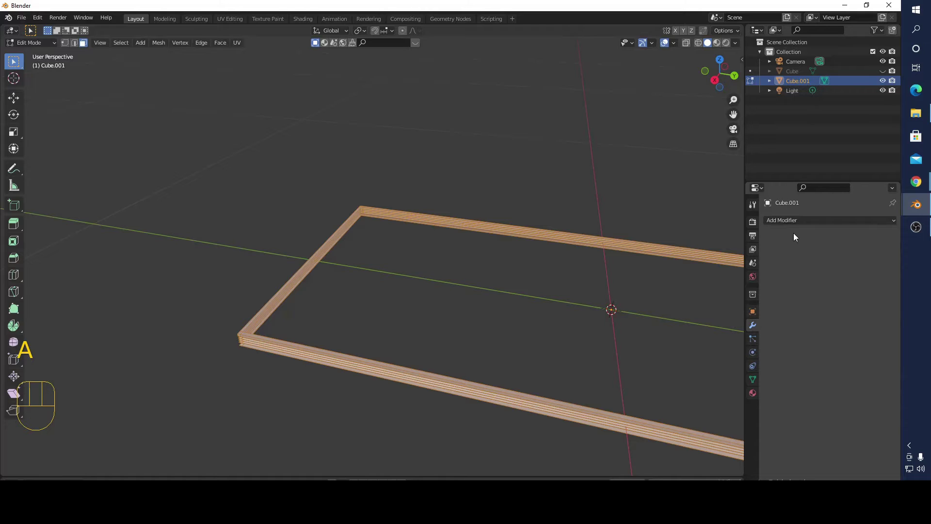
left_click(793, 220)
left_click(700, 396)
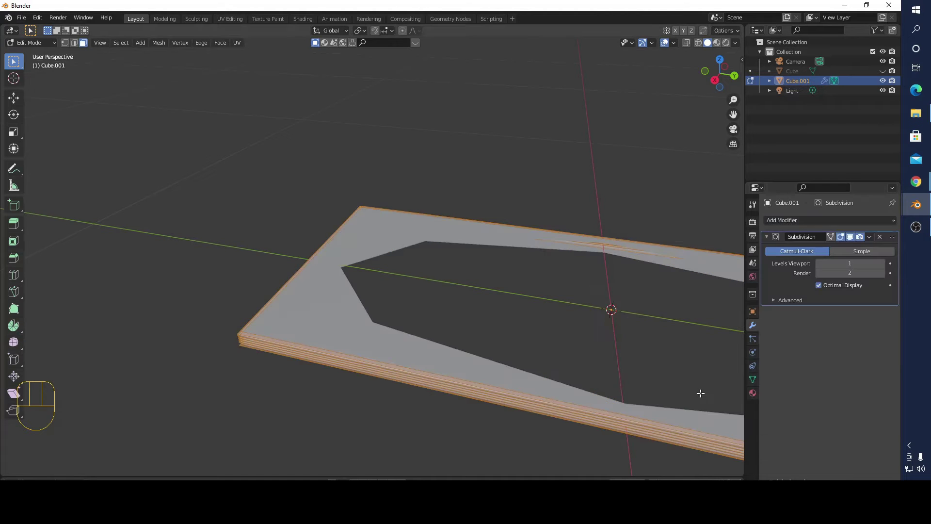
middle_click_drag(611, 357, 631, 366)
scroll(589, 349, "up", 4)
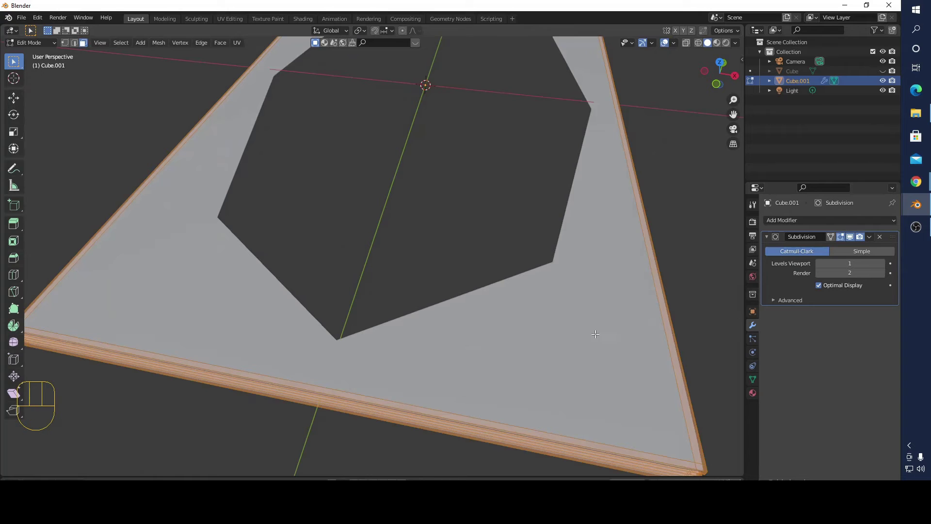
scroll(586, 321, "down", 4)
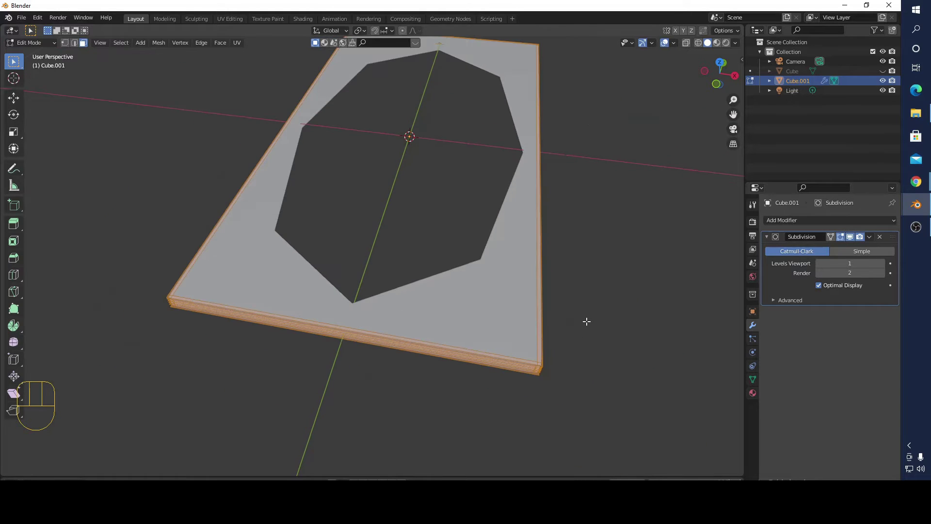
Undo the deletion of the slab's large top face.
key("ctrl+z")
key("ctrl+z")
key("ctrl+z")
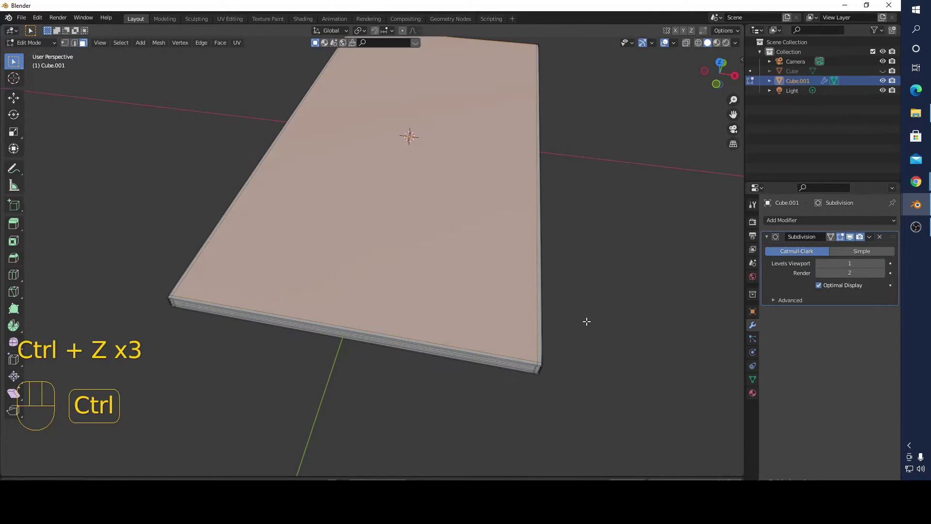
middle_click_drag(586, 321, 612, 282)
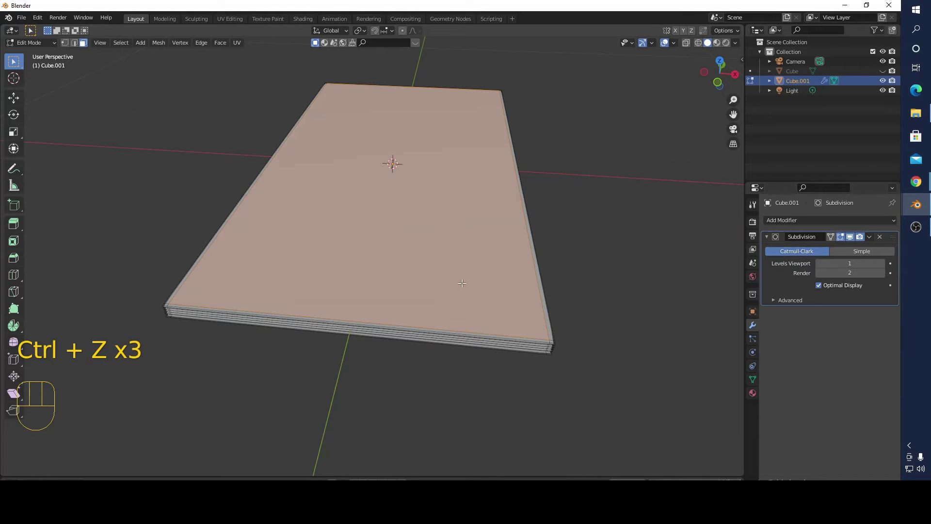
Add two lengthwise loop cuts to the slab and spread them along X at a scale of 2.986, close to its long edges.
left_click(74, 44)
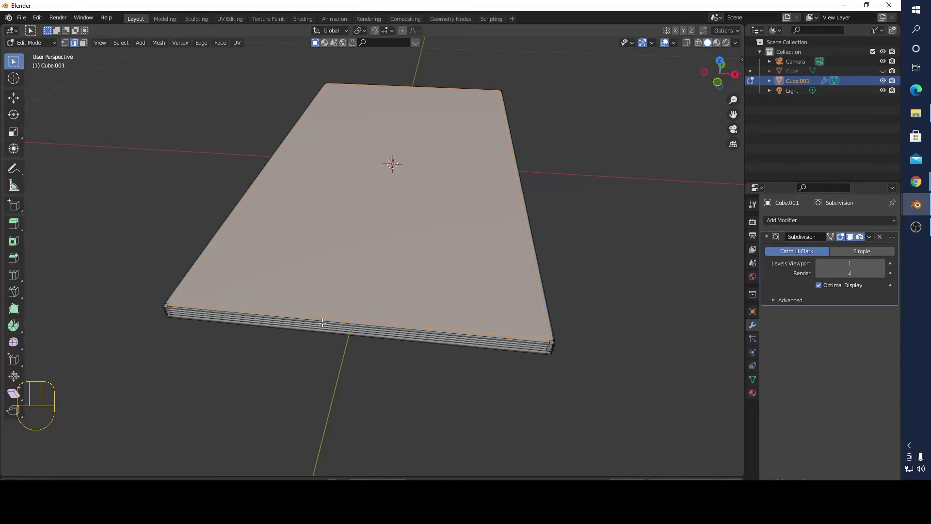
mouse_move(323, 320)
middle_mouse_down()
mouse_move(358, 238)
mouse_move(323, 307)
middle_mouse_up()
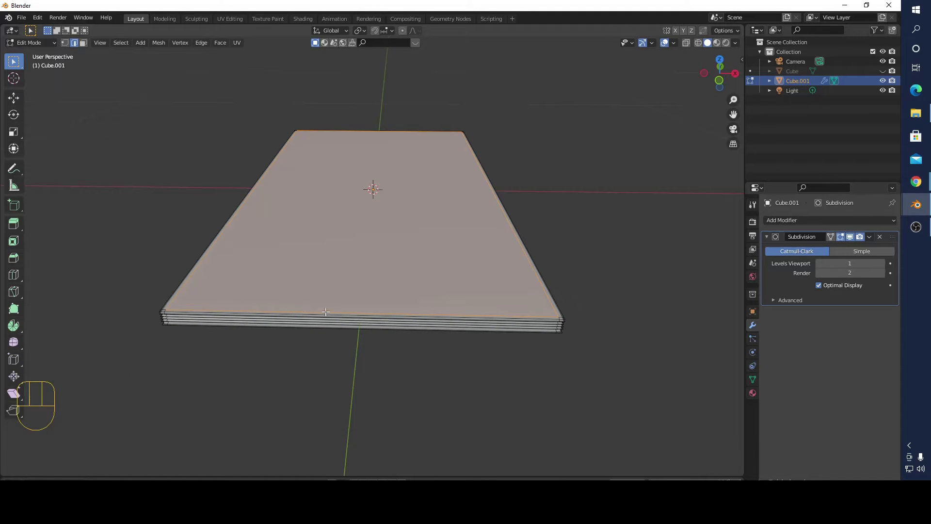
left_click(327, 316)
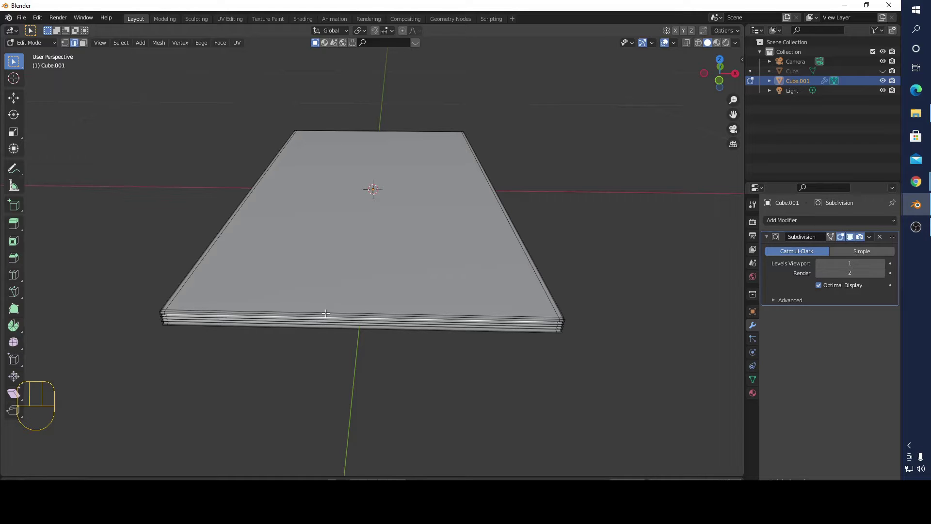
key("ctrl+3")
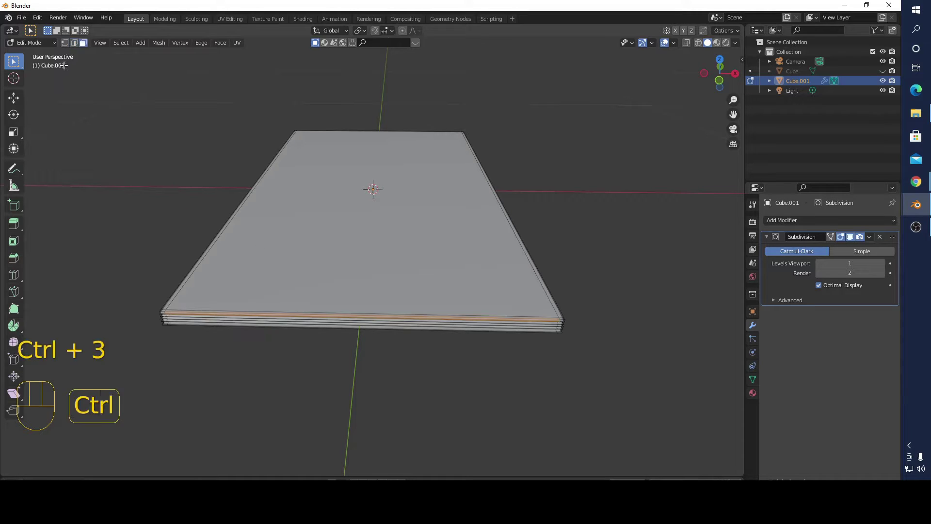
left_click(352, 310)
left_click(352, 313, "alt")
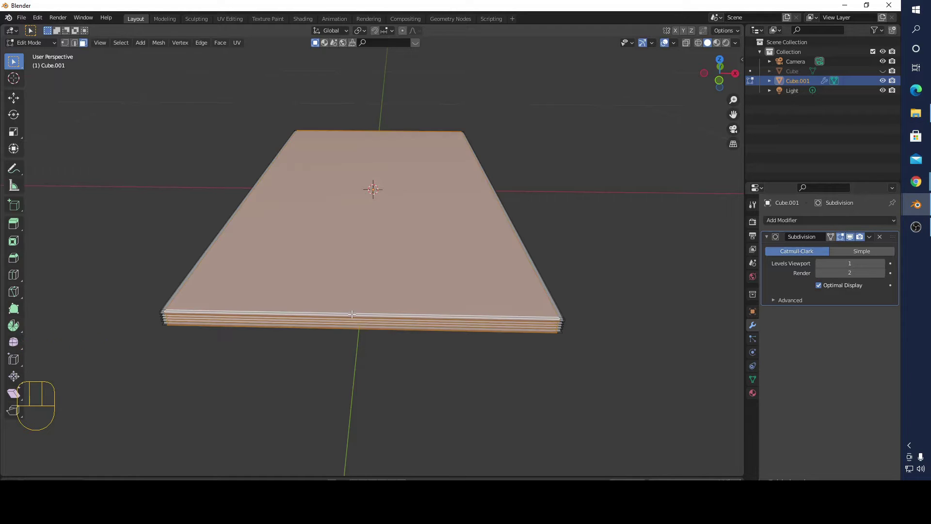
key("ctrl+r")
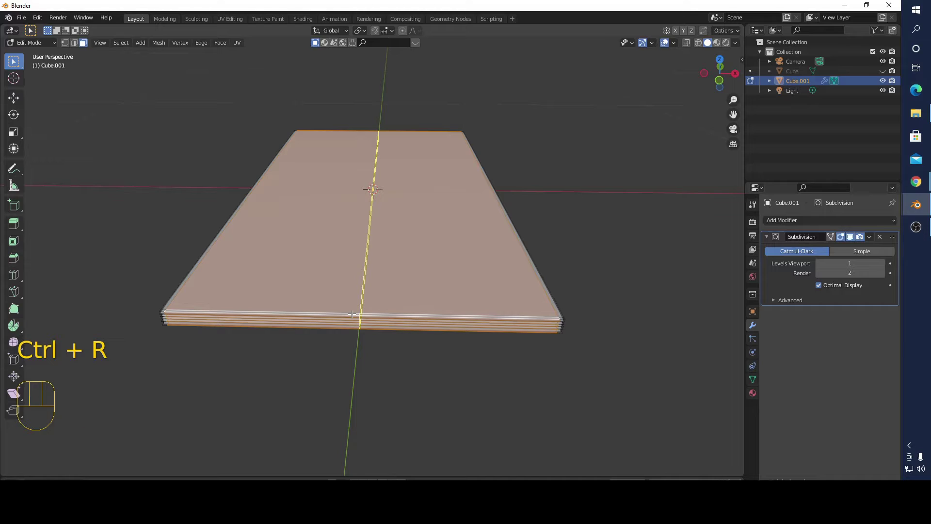
scroll(352, 314, "up", 1)
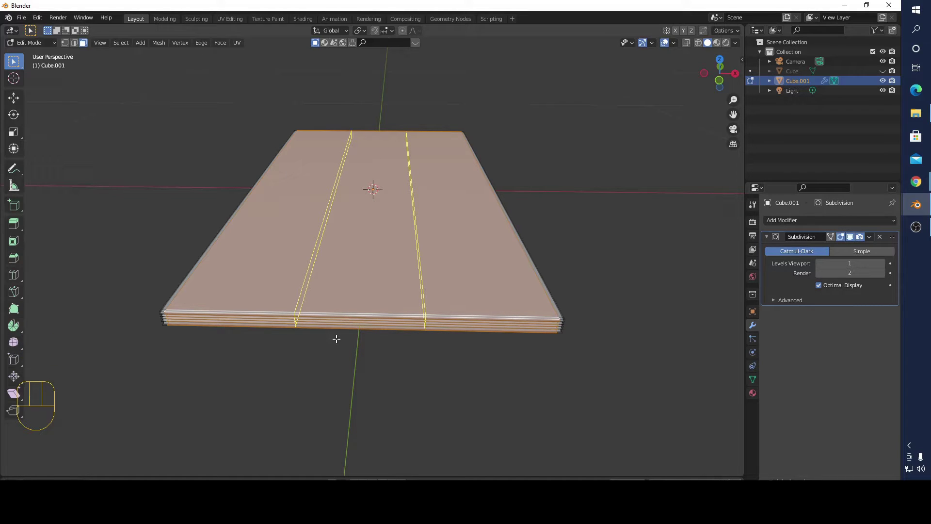
left_click(376, 310)
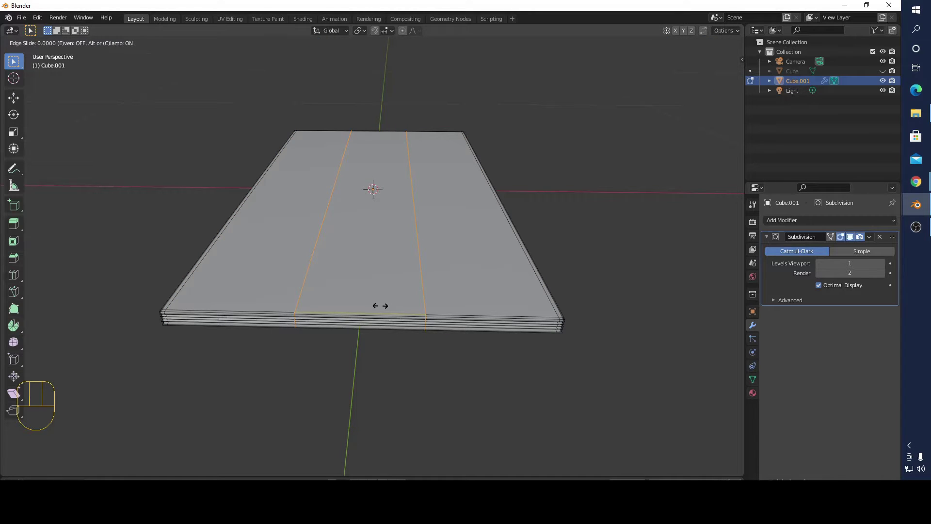
key("s")
key("x")
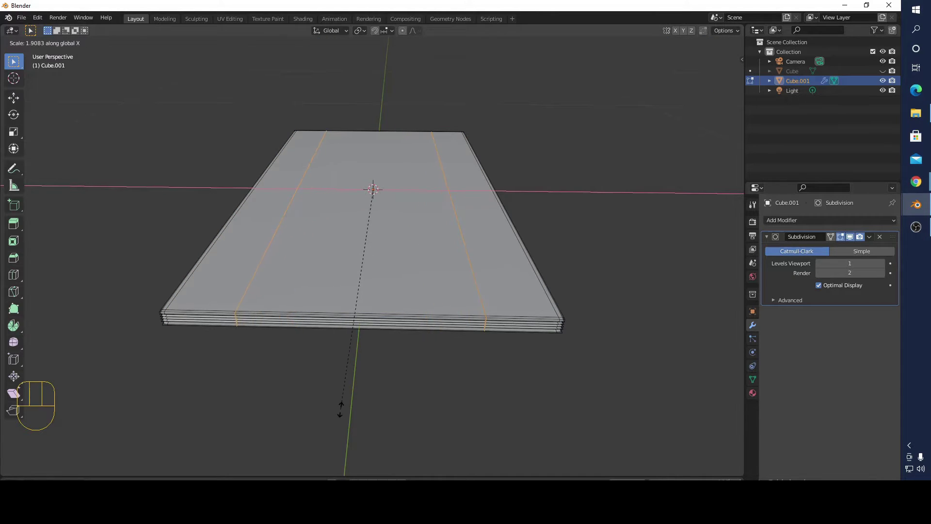
left_click(340, 96)
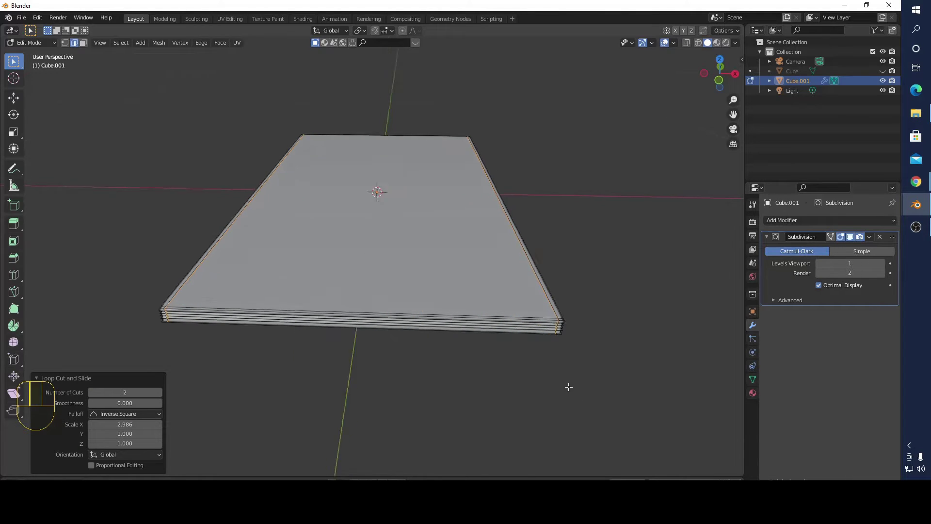
Add two crosswise loop cuts to the slab and spread them along Y at a scale of 2.641 toward its short ends.
middle_click_drag(569, 387, 487, 372)
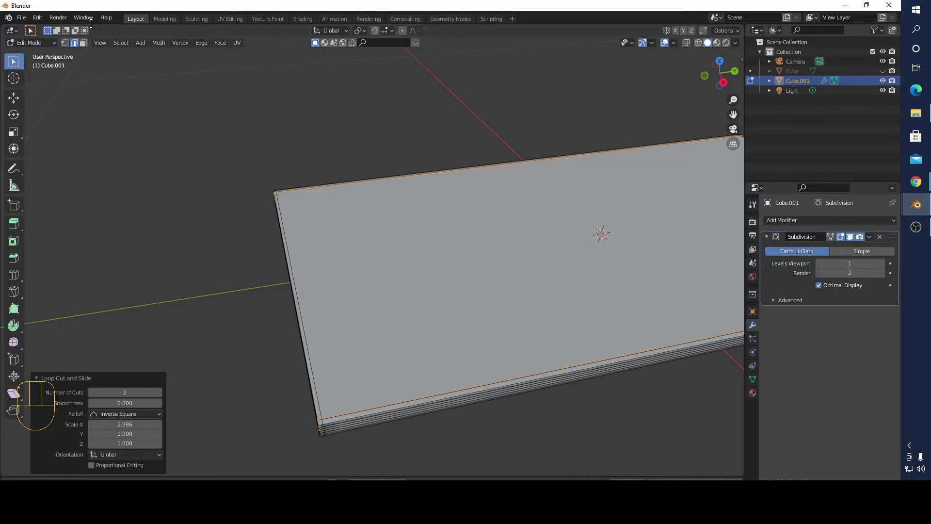
key("ctrl+3")
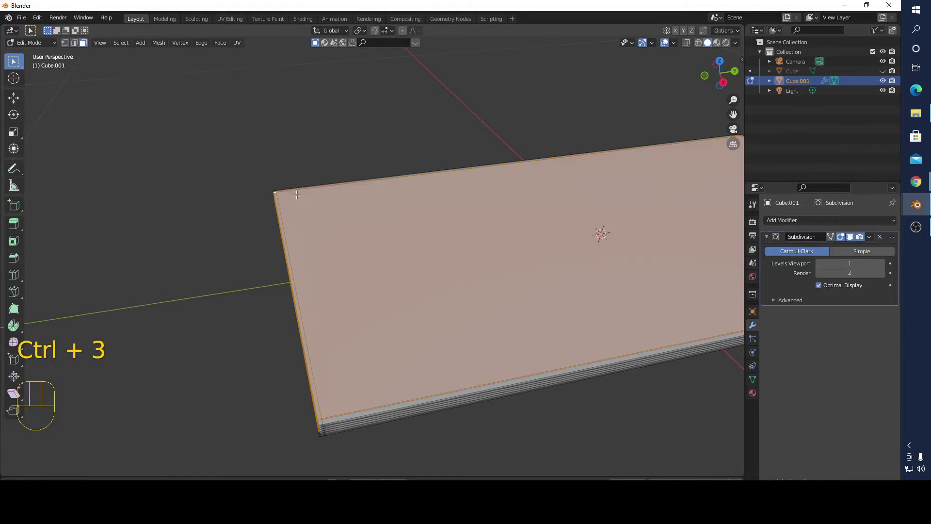
left_click(564, 366)
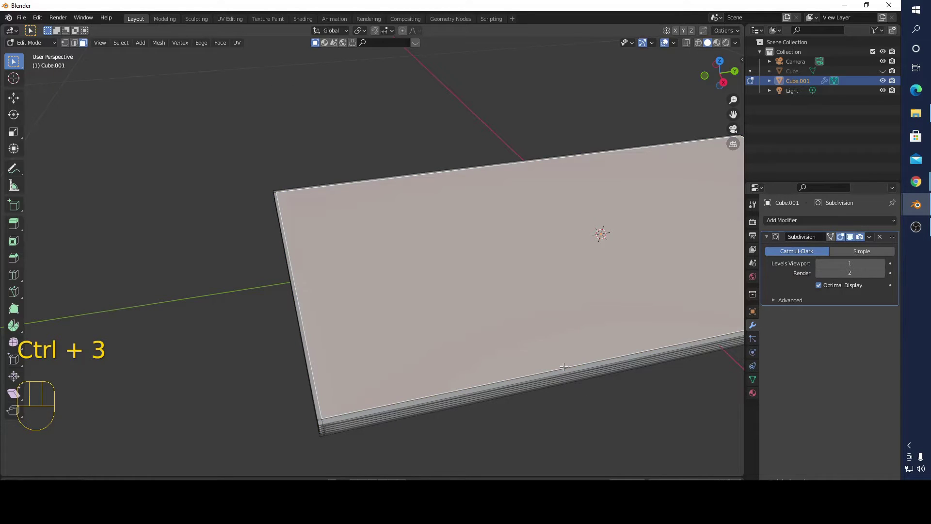
left_click(564, 365, "alt")
key("ctrl+r")
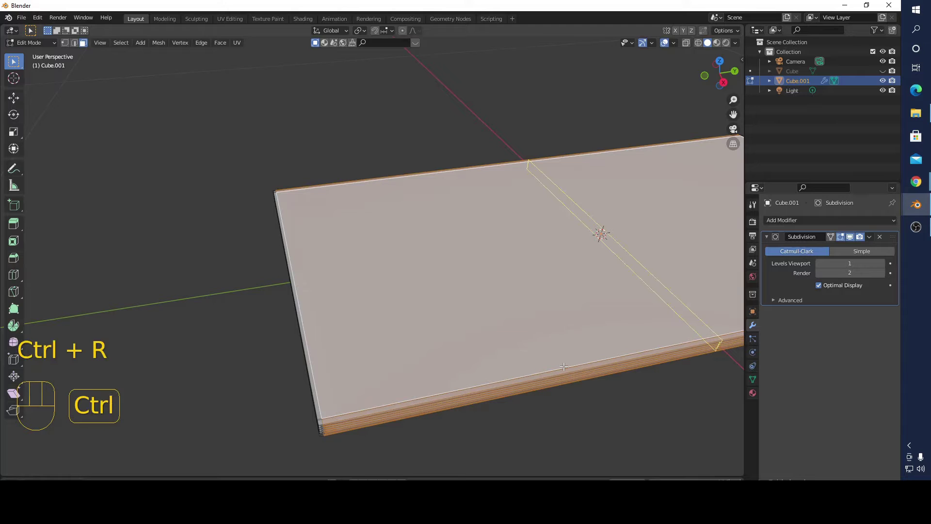
scroll(564, 366, "up", 1)
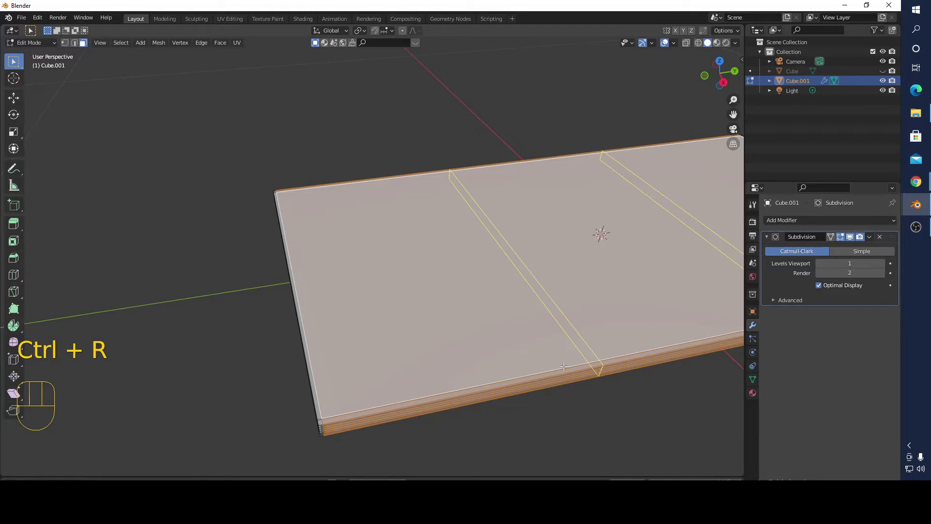
left_click(564, 366)
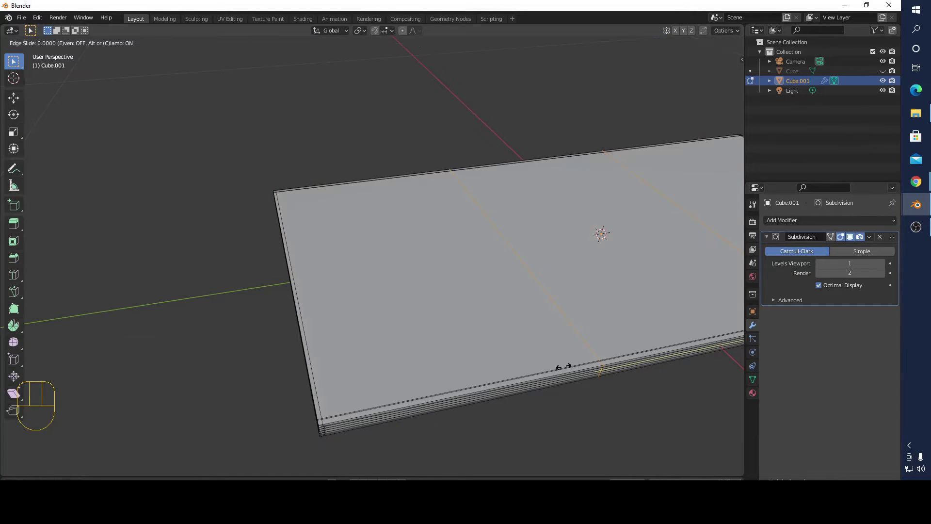
right_click(564, 366)
key("s")
key("y")
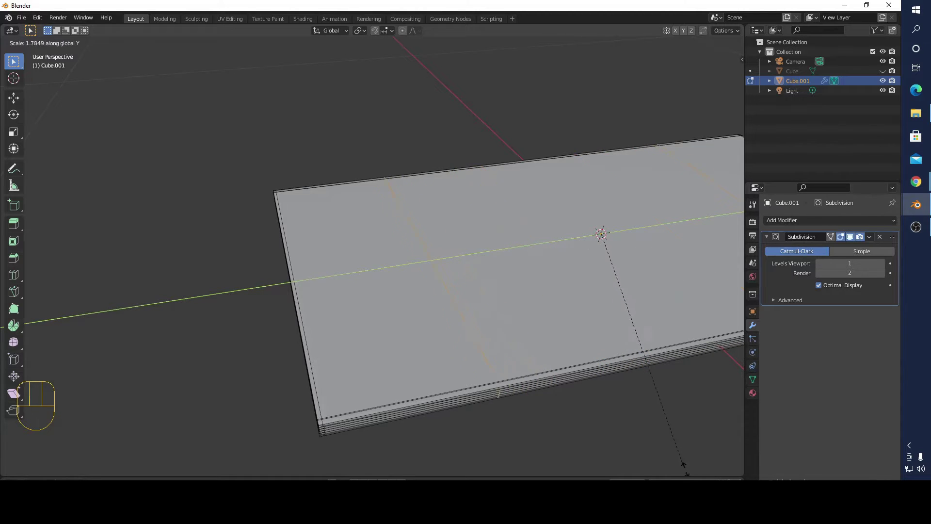
left_click(383, 145)
Scale the two crosswise loops farther apart along Y by 1.131 so they sit close to the slab's short edges.
left_click(13, 148)
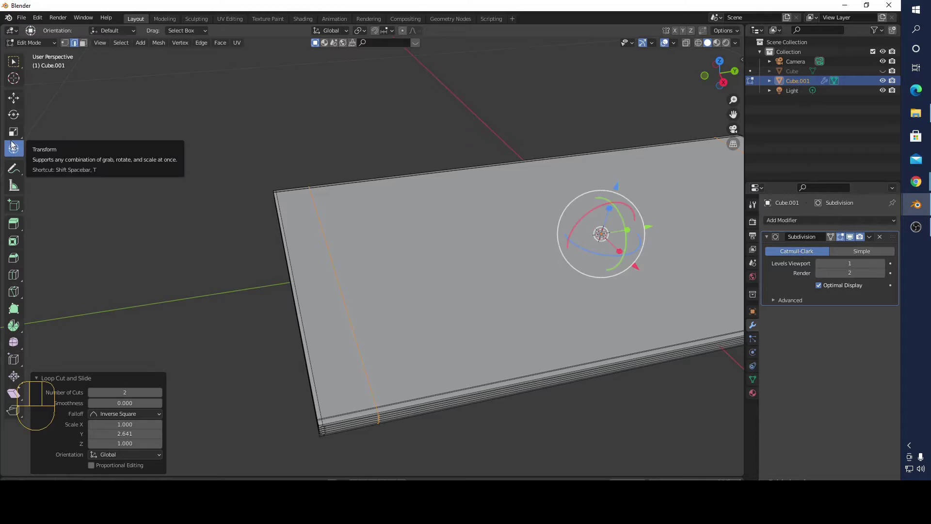
key("s")
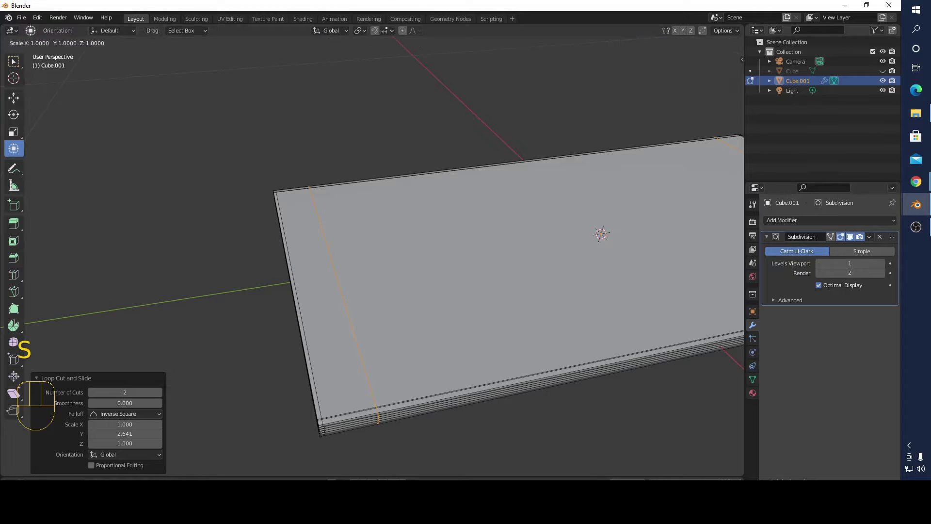
key("y")
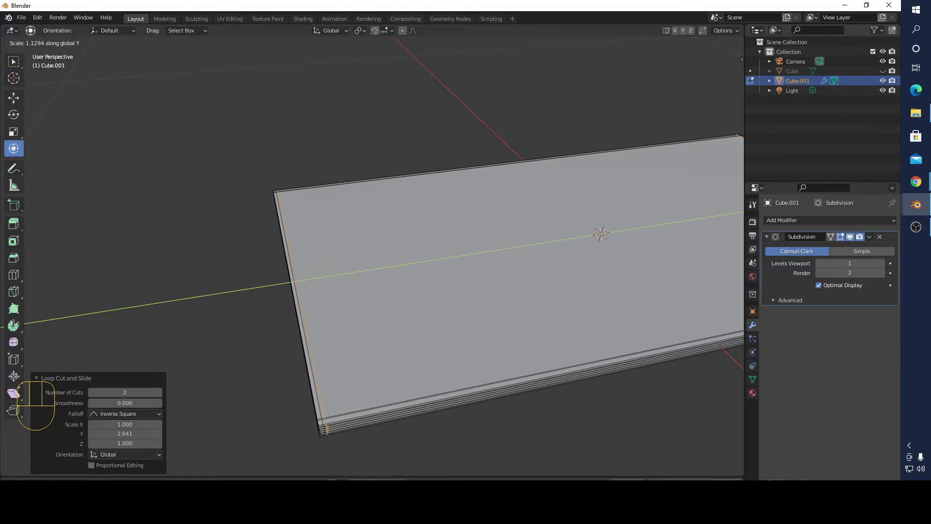
left_click(27, 293)
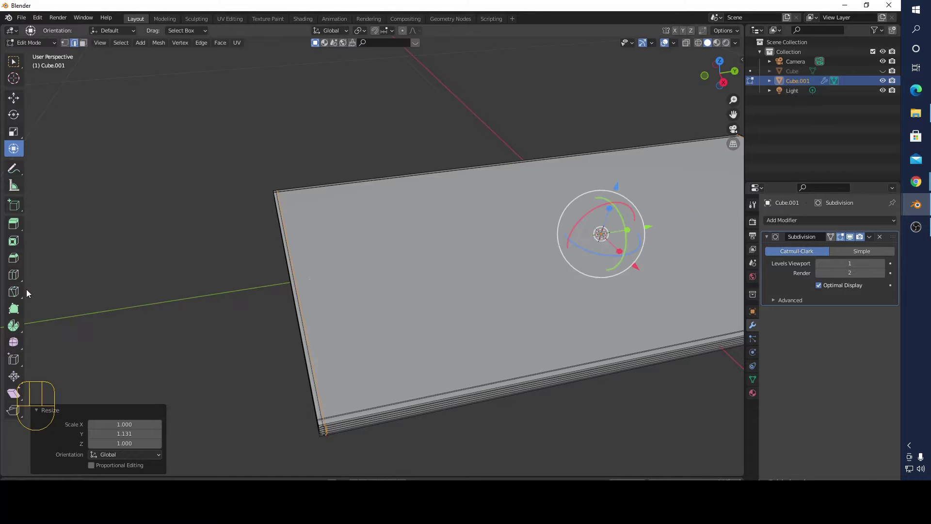
Switch to face selection and set the Subdivision modifier's viewport level to 2.
left_click(83, 43)
middle_click_drag(343, 133, 347, 119)
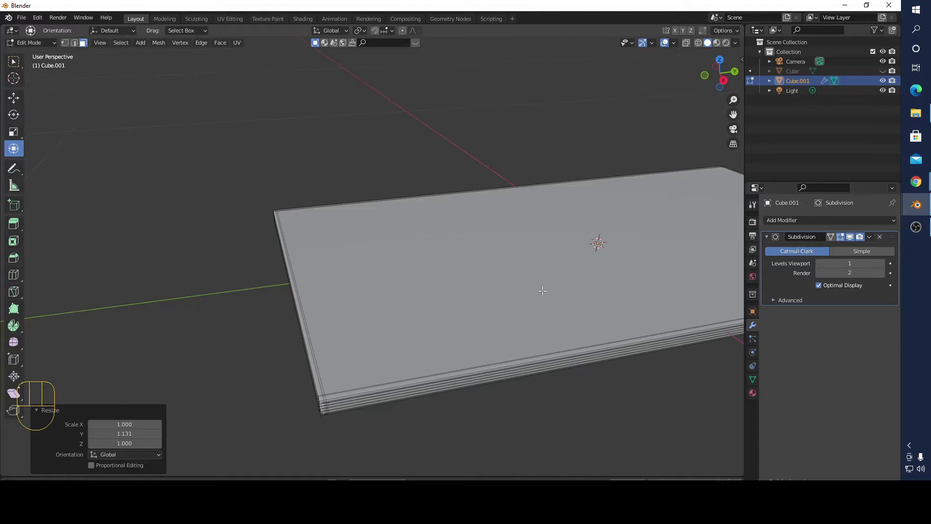
left_click(883, 263)
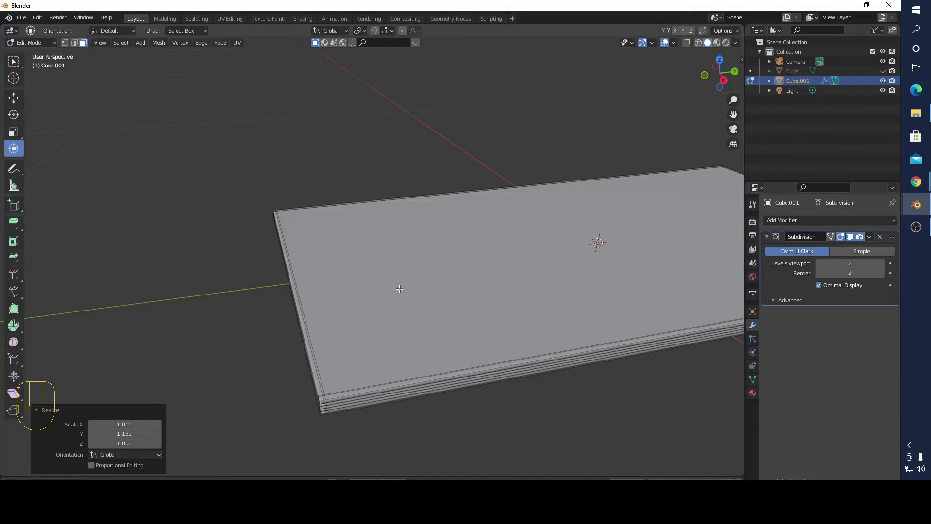
Delete the slab's large top and bottom faces together.
left_click(399, 289)
middle_click_drag(404, 300, 419, 219)
left_click(418, 232, "shift")
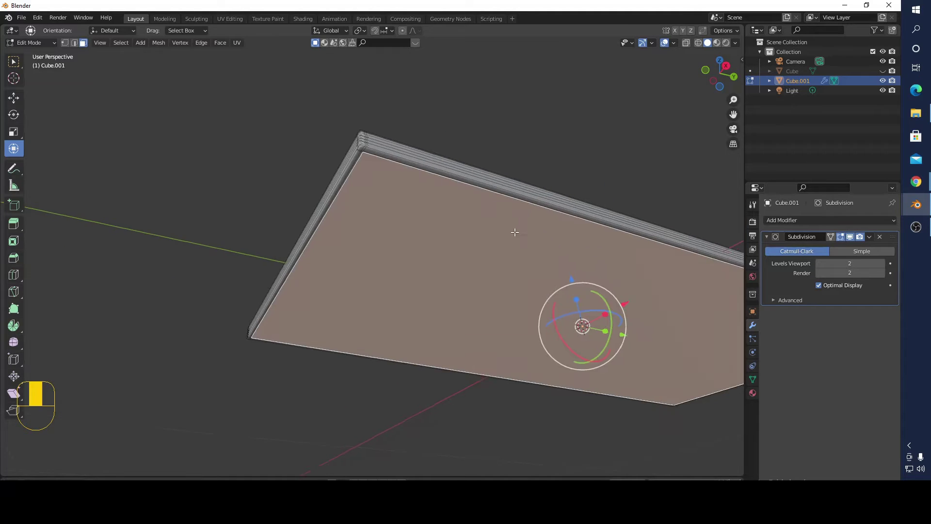
middle_click_drag(513, 231, 572, 322)
key("x")
left_click(484, 282)
middle_click_drag(506, 314, 153, 242)
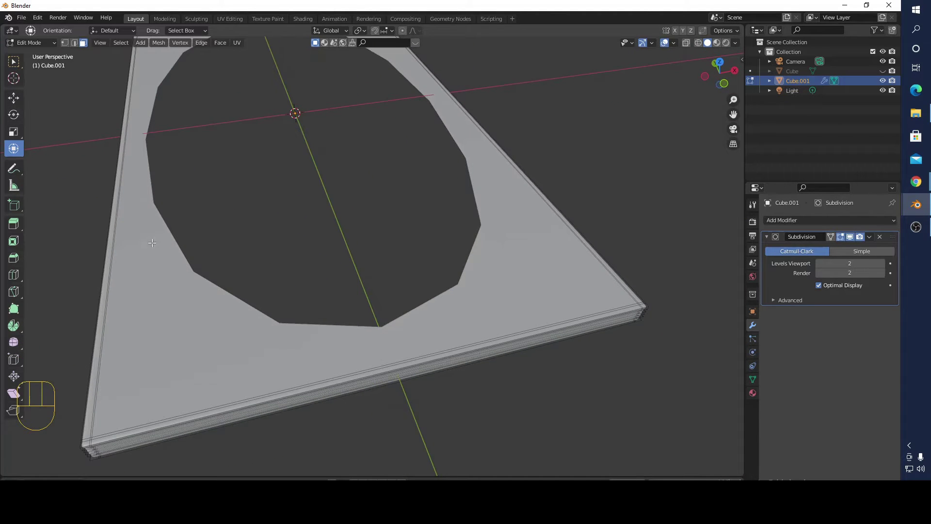
Try loop cuts slid fully to both ends of the slab's short side, at factors -1.000 and 1.000, and undo them.
left_click(13, 275)
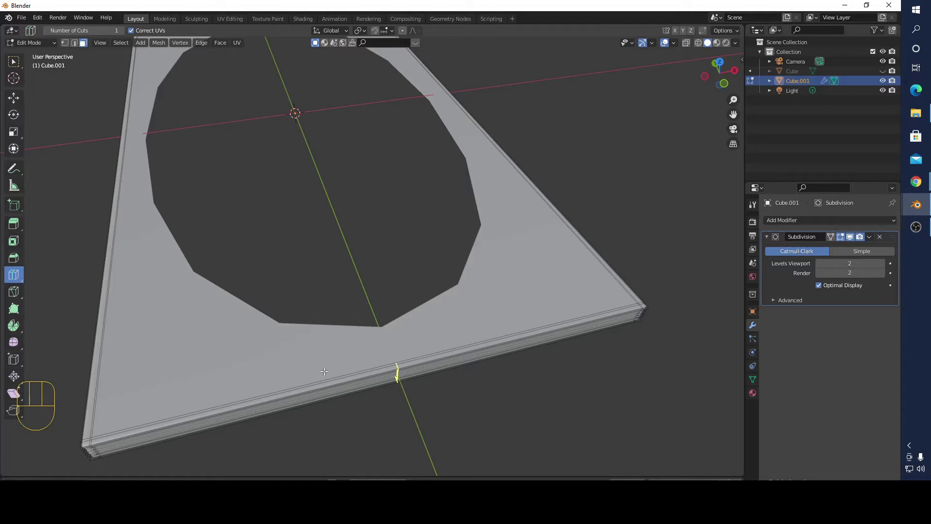
middle_click_drag(398, 376, 413, 338)
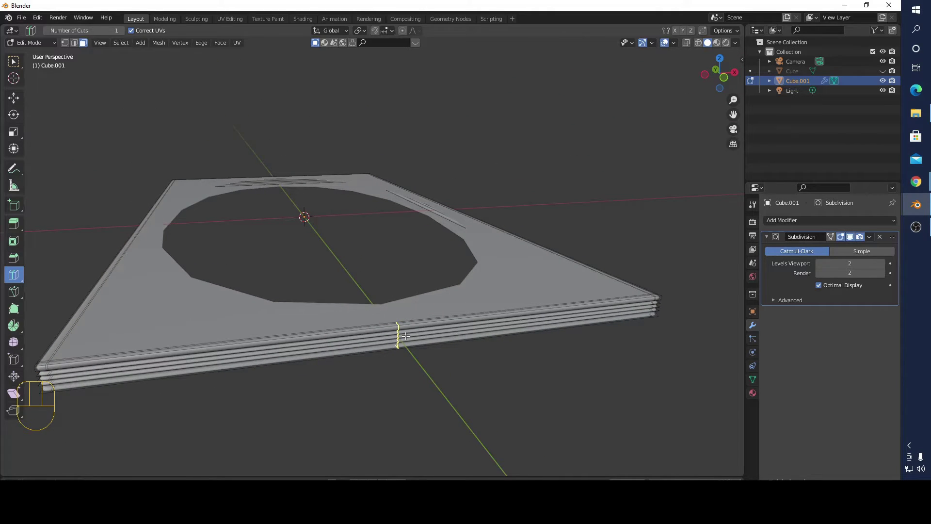
scroll(406, 336, "down", 2)
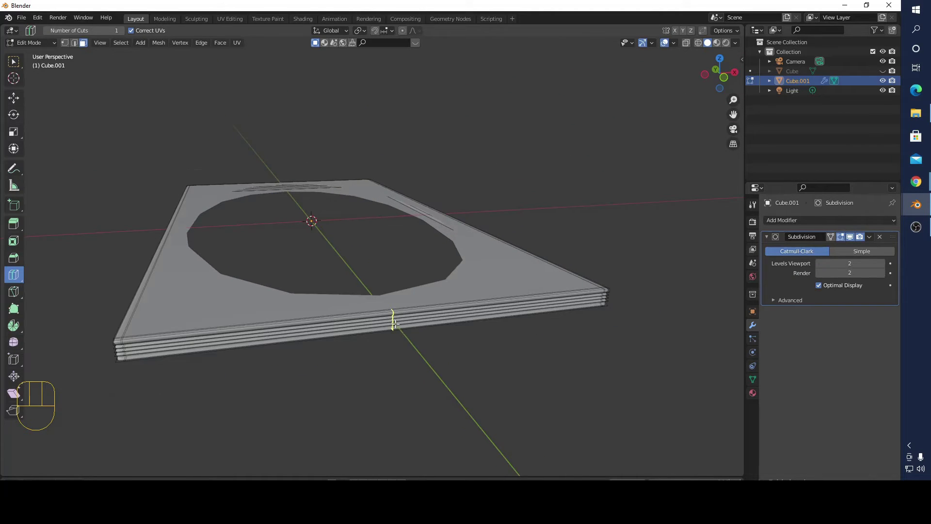
left_click_drag(392, 320, 147, 322)
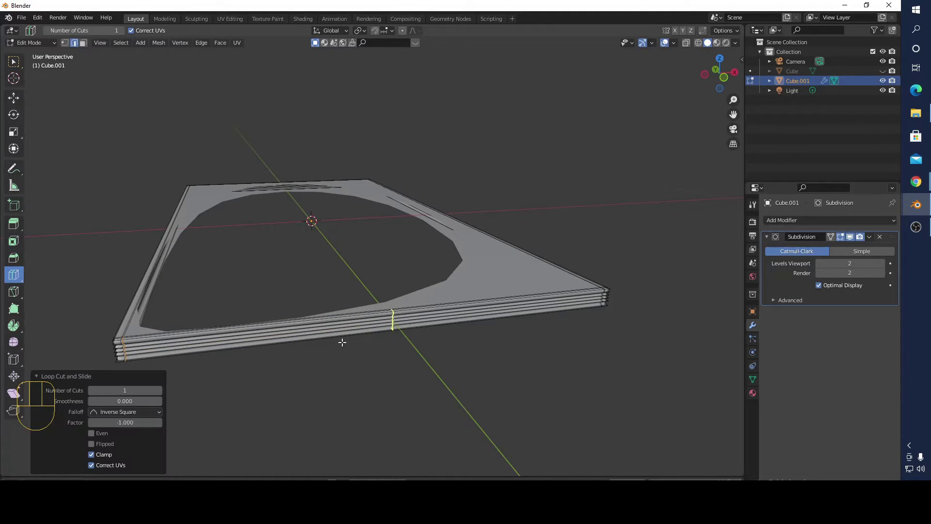
left_click_drag(384, 331, 638, 327)
mouse_move(382, 361)
middle_mouse_down()
mouse_move(459, 347)
mouse_move(457, 359)
mouse_move(380, 358)
middle_mouse_up()
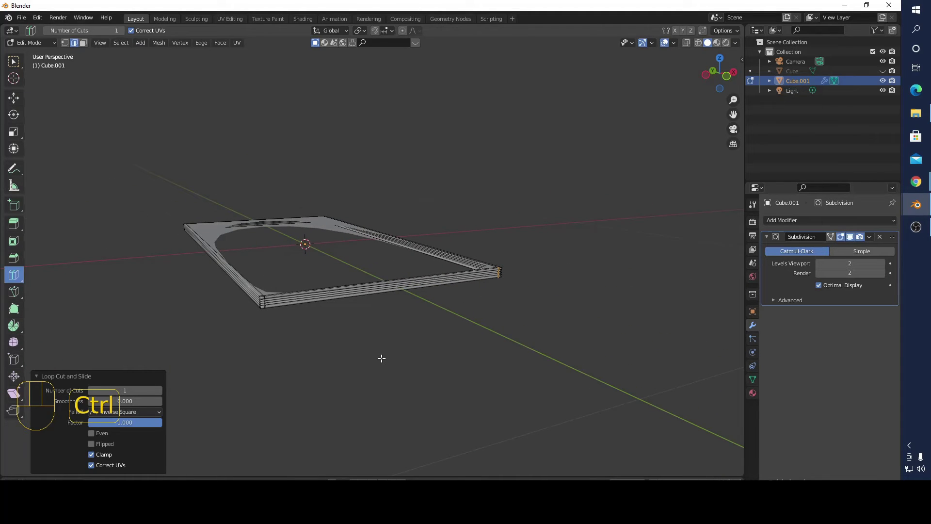
key("ctrl+z")
key("ctrl+z")
scroll(381, 338, "up", 3)
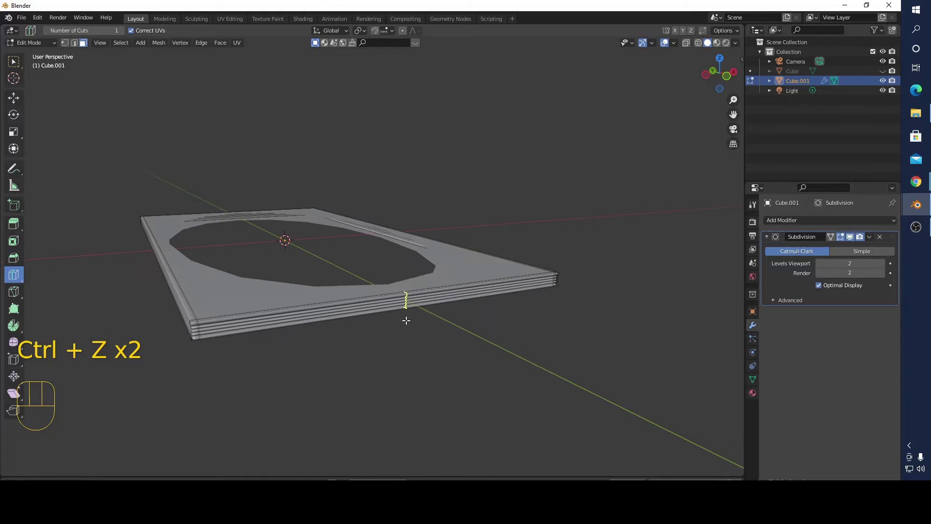
Add loop cuts near both ends of one short side, at factors -0.978 and 0.975, and of one long side, at -0.988 and 0.978.
left_click_drag(407, 320, 232, 318)
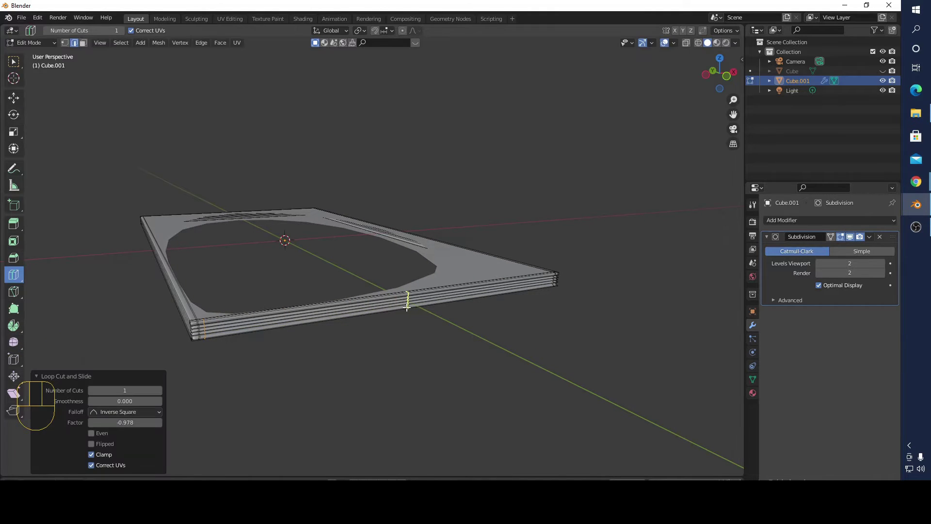
left_click_drag(406, 307, 584, 308)
middle_click_drag(374, 336, 192, 321)
scroll(77, 310, "down", 2)
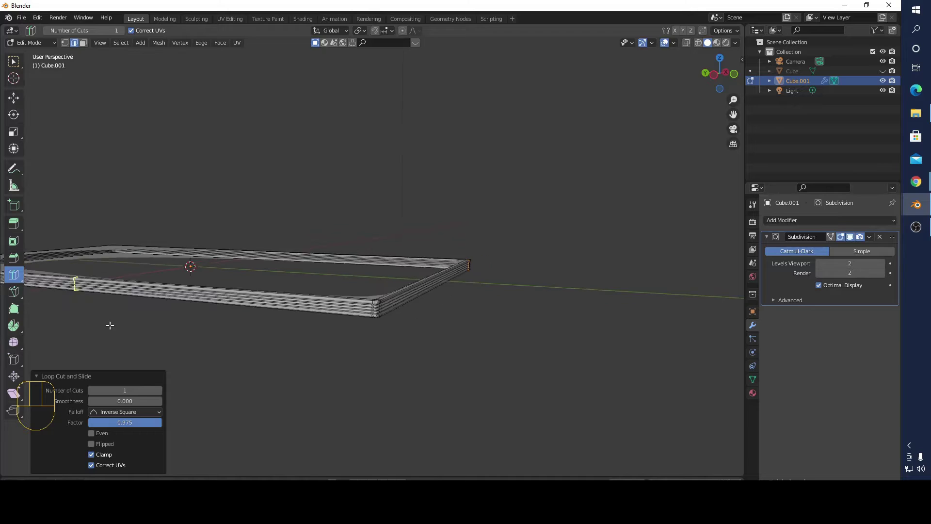
left_click_drag(115, 284, 324, 300)
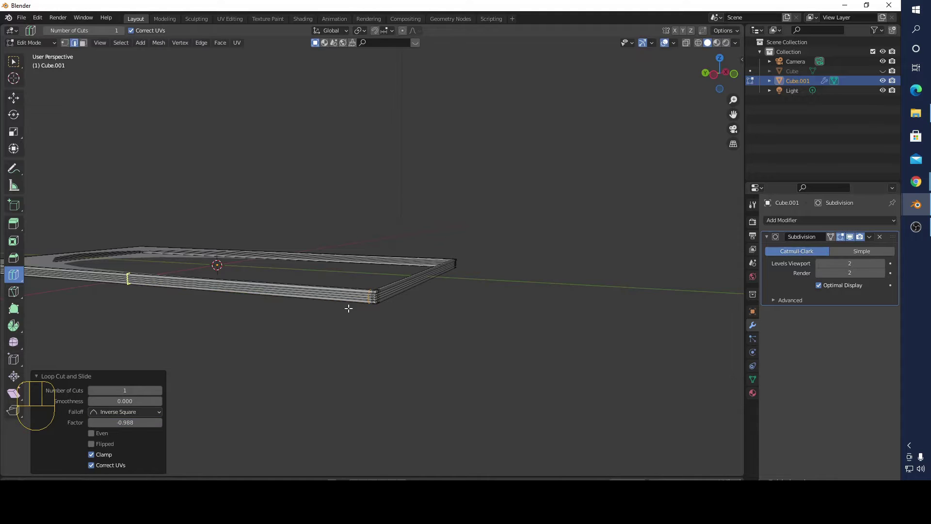
middle_click_drag(349, 307, 403, 343)
middle_click_drag(331, 352, 415, 282)
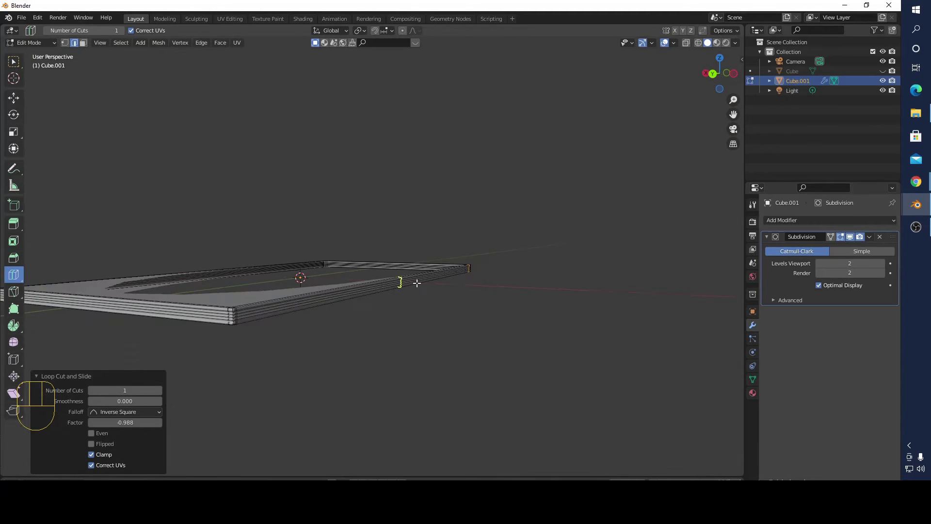
left_click_drag(412, 282, 297, 303)
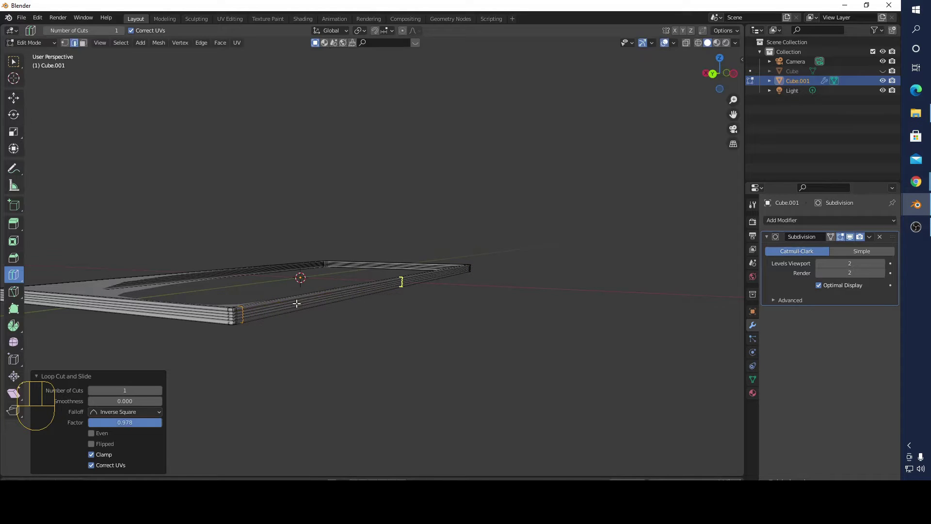
Add loop cuts near both ends of the other short side and near one end of the remaining long side.
middle_click_drag(303, 324, 339, 355)
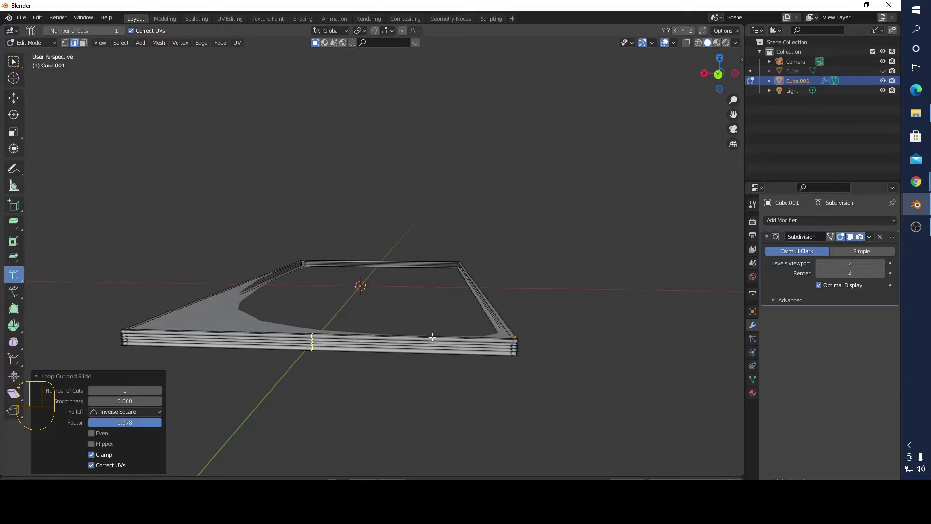
left_click_drag(432, 336, 620, 349)
left_click_drag(312, 337, 142, 343)
middle_click_drag(235, 366, 304, 365)
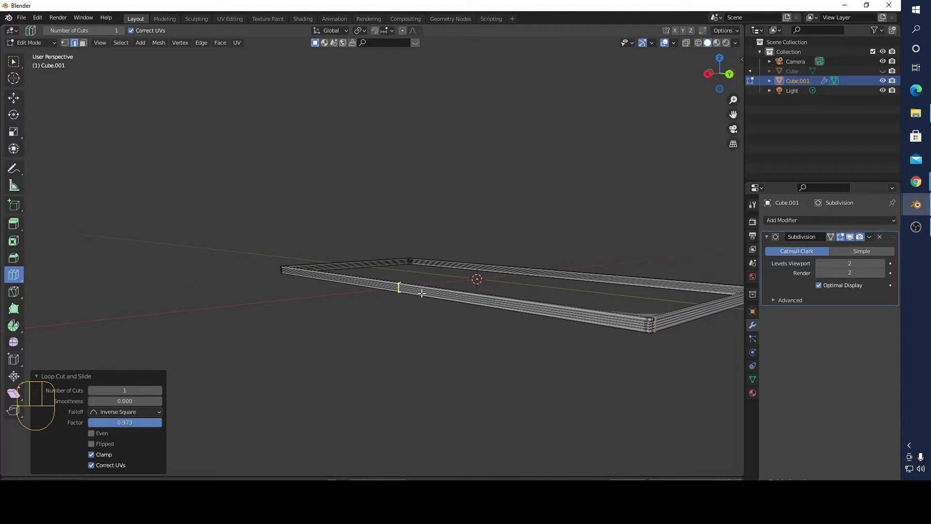
left_click_drag(422, 293, 467, 296)
left_click_drag(593, 316, 603, 320)
Examine the smoothed grooved frame and its corners from several angles in Object Mode.
middle_click_drag(574, 359, 484, 332)
key("Tab")
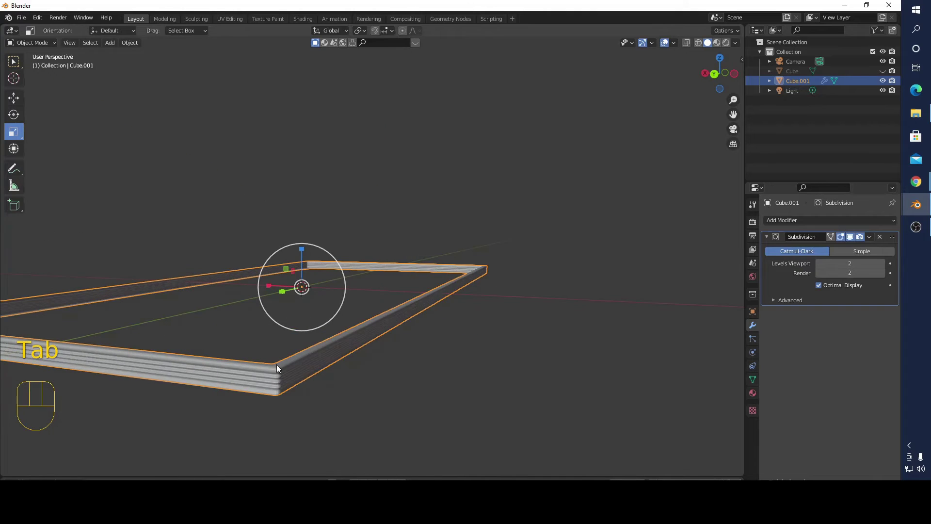
middle_click_drag(276, 364, 325, 357)
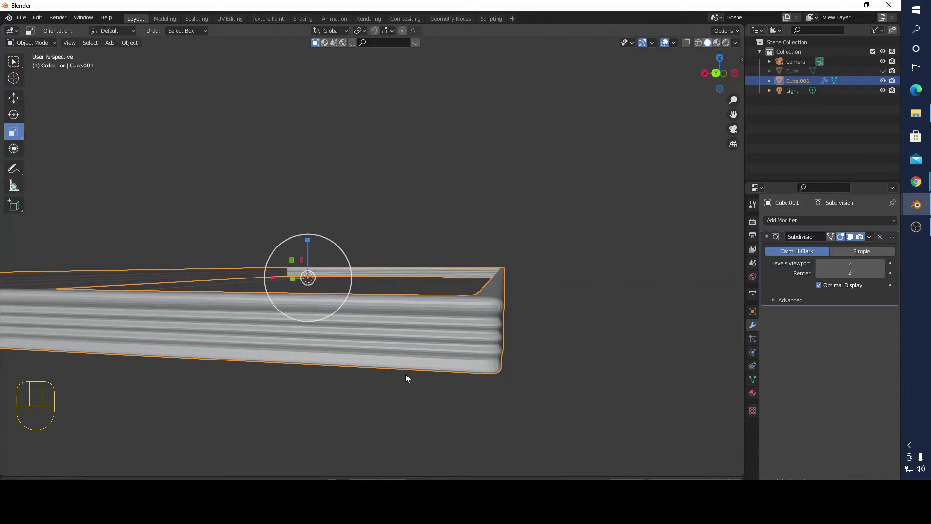
middle_click_drag(406, 377, 434, 336)
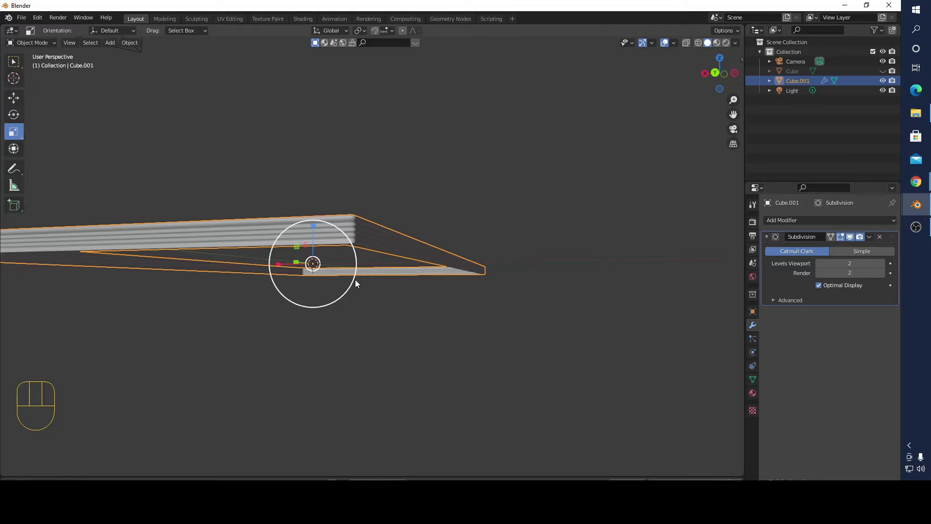
middle_click_drag(355, 283, 354, 352)
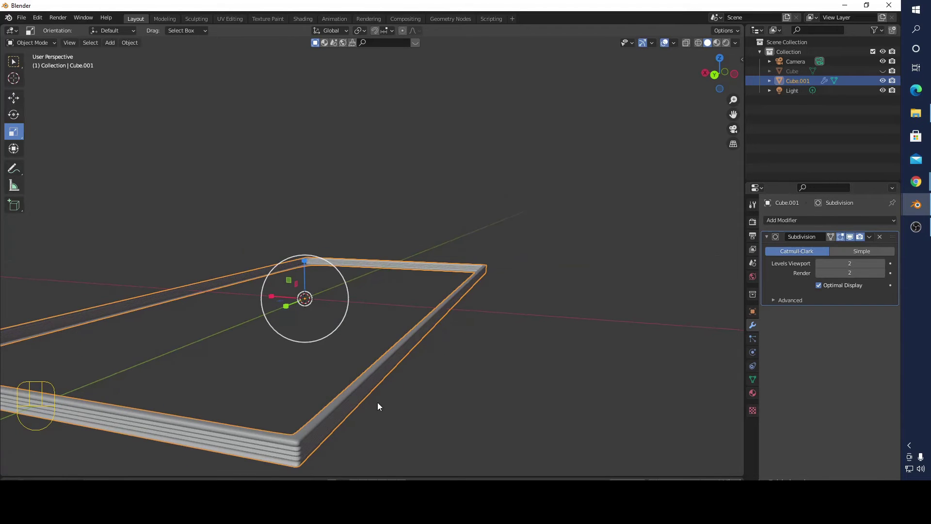
middle_click_drag(377, 407, 408, 406)
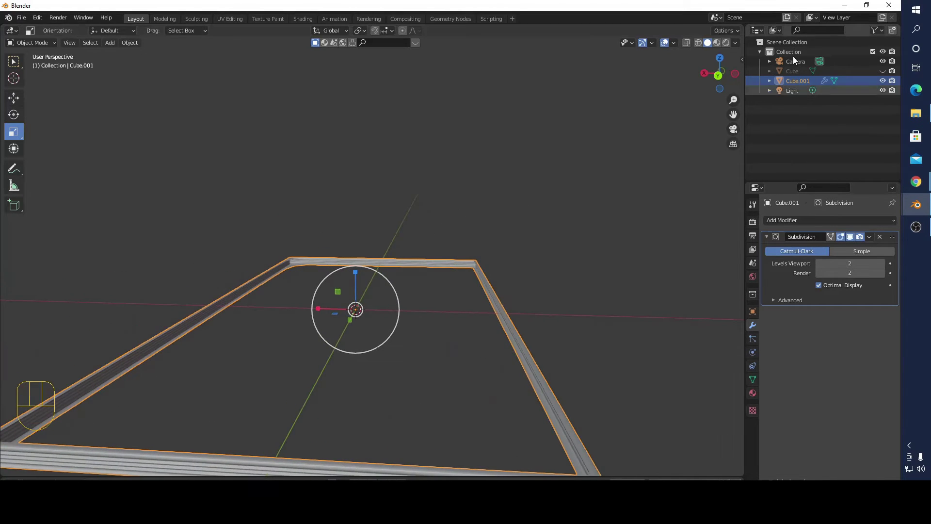
left_click(720, 58)
middle_click_drag(518, 256, 444, 220)
Return to Edit Mode and add a loop cut at factor -0.992 beside the unsupported corner of the long side.
key("Tab")
middle_click_drag(433, 362, 429, 332)
scroll(429, 332, "up", 3)
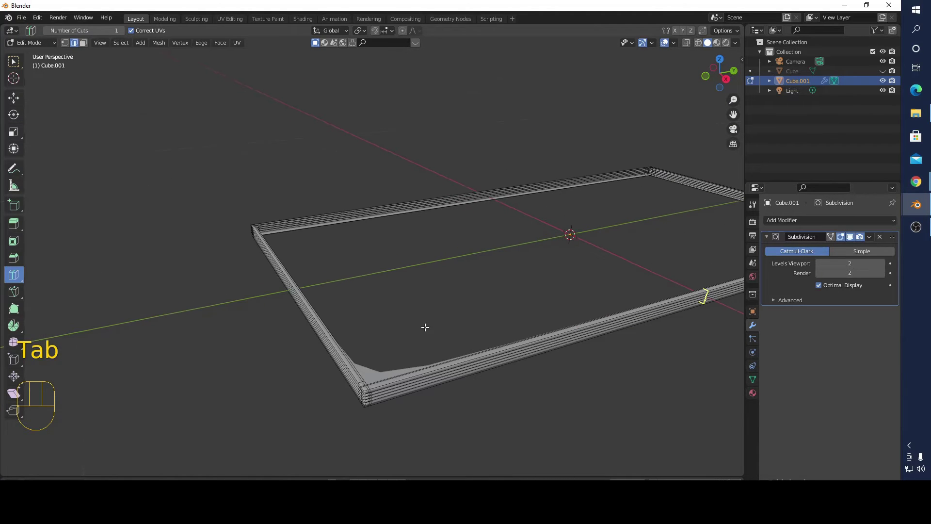
left_click_drag(709, 303, 434, 365)
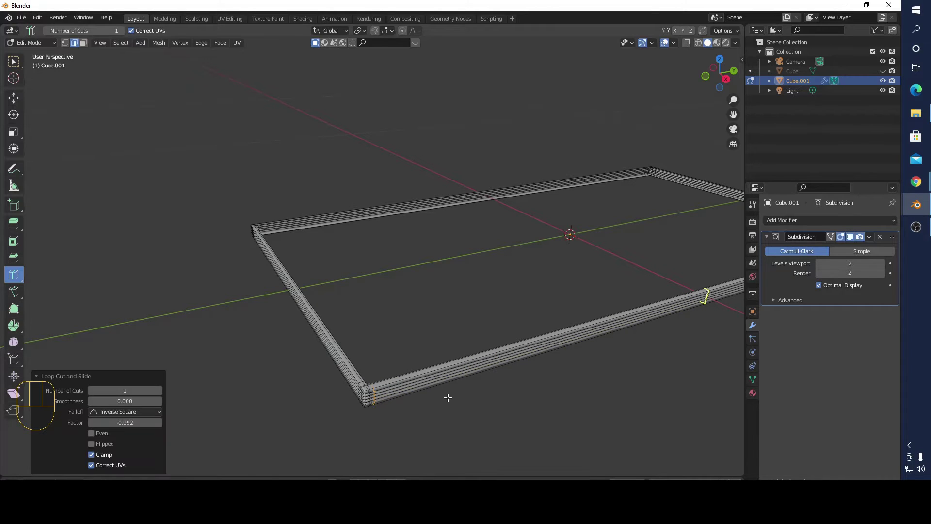
Try to dissolve the vertical edge loop running down the frame's corner, and undo it.
middle_click_drag(448, 398, 449, 378)
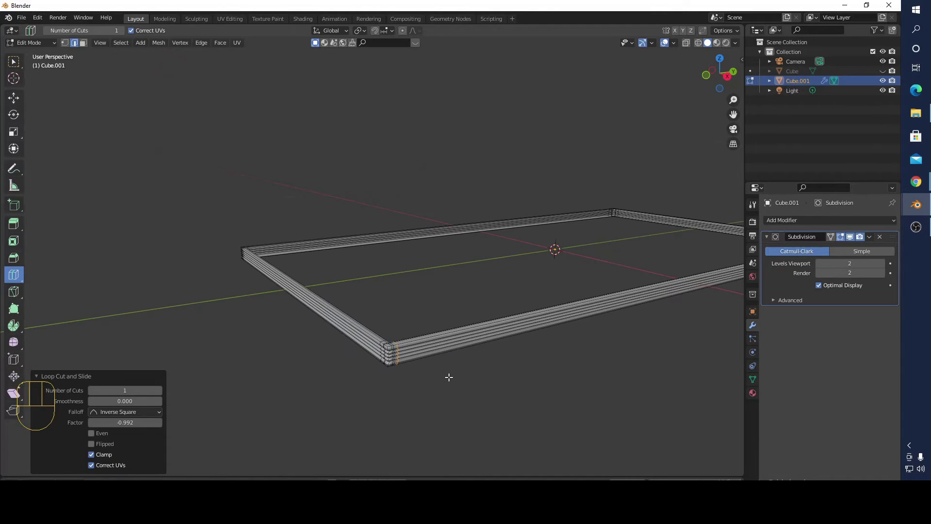
left_click(13, 61)
middle_click_drag(298, 288, 308, 267)
scroll(471, 383, "up", 8)
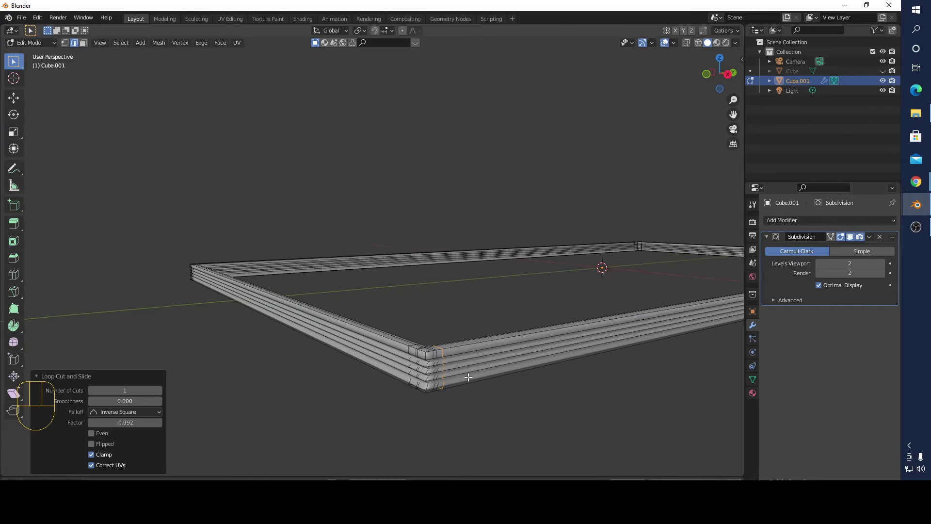
left_click(473, 337)
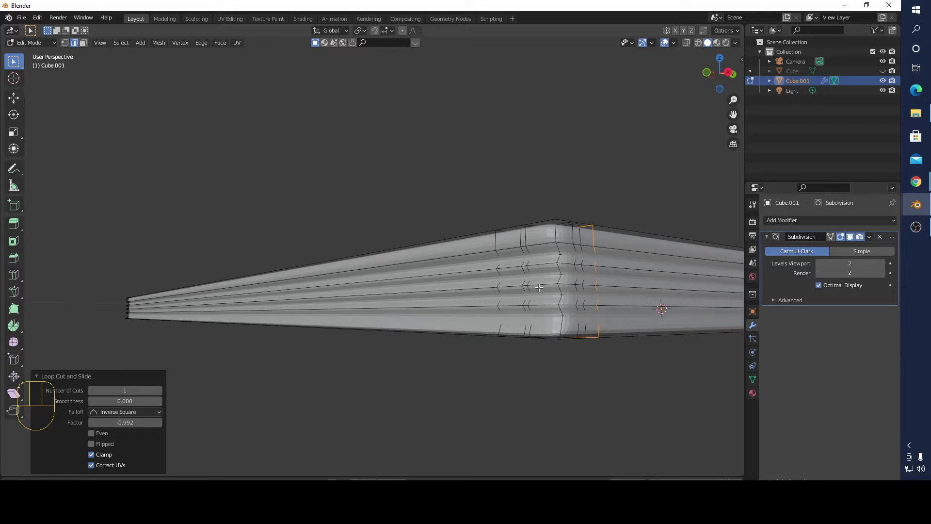
key("alt+a")
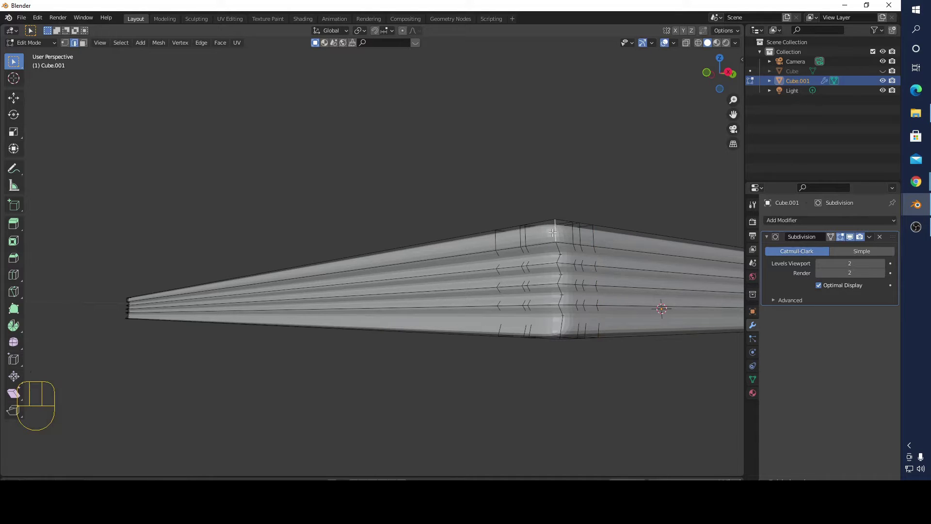
key("alt")
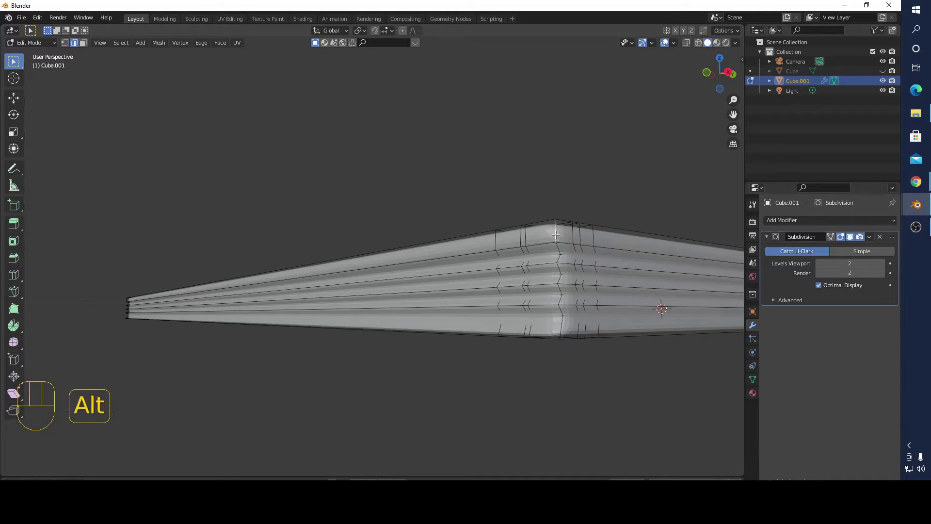
left_click(556, 235, "alt")
right_click(555, 236)
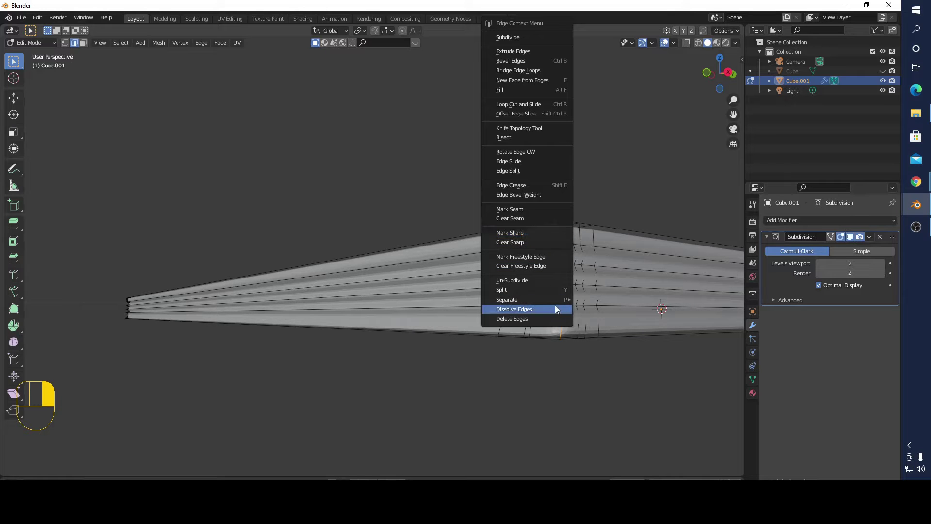
left_click(554, 307)
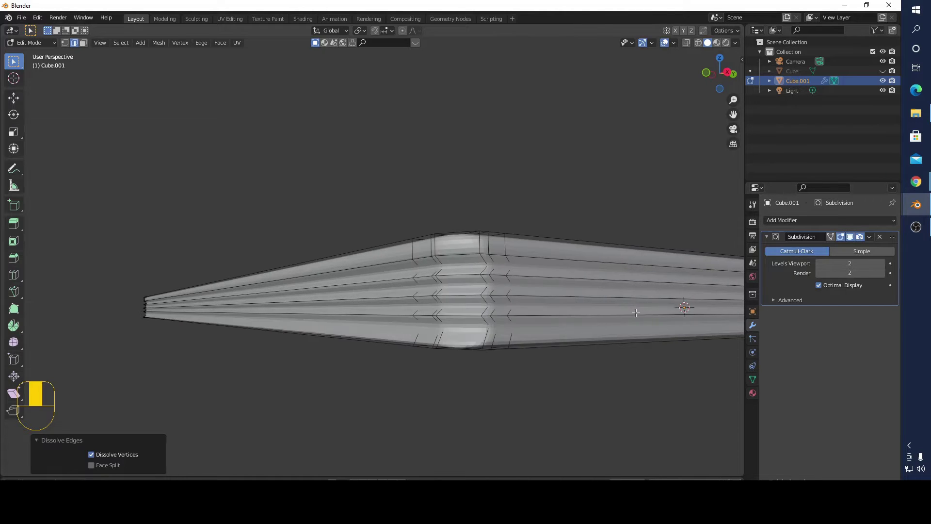
middle_click_drag(636, 312, 631, 313)
middle_click_drag(519, 306, 555, 299)
key("ctrl+z")
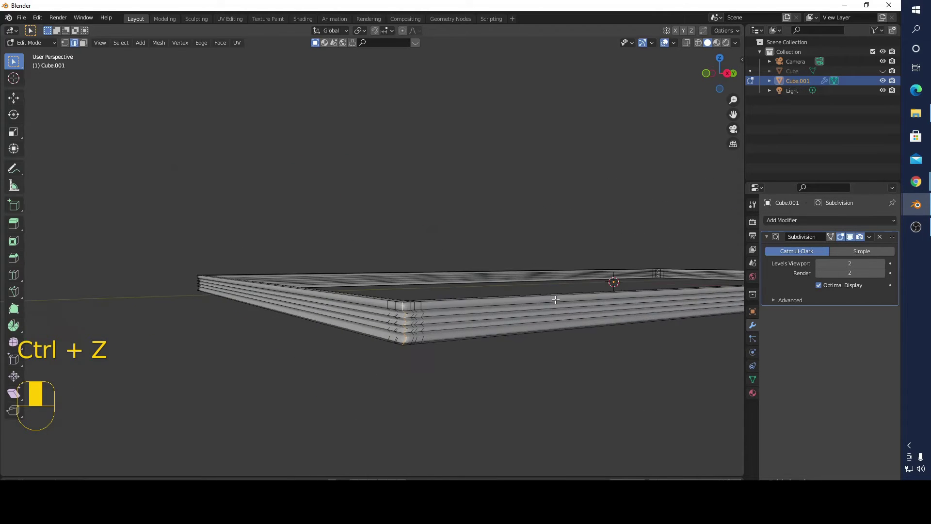
Examine the rounded grooved corner up close and the whole frame from above.
scroll(476, 312, "up", 5)
middle_click_drag(482, 305, 483, 300)
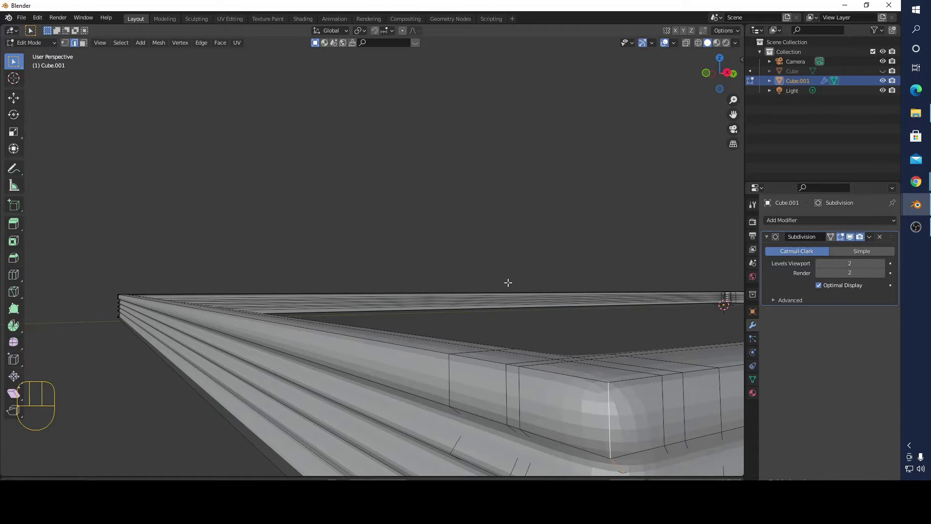
scroll(508, 282, "down", 4)
middle_click_drag(574, 313, 561, 326)
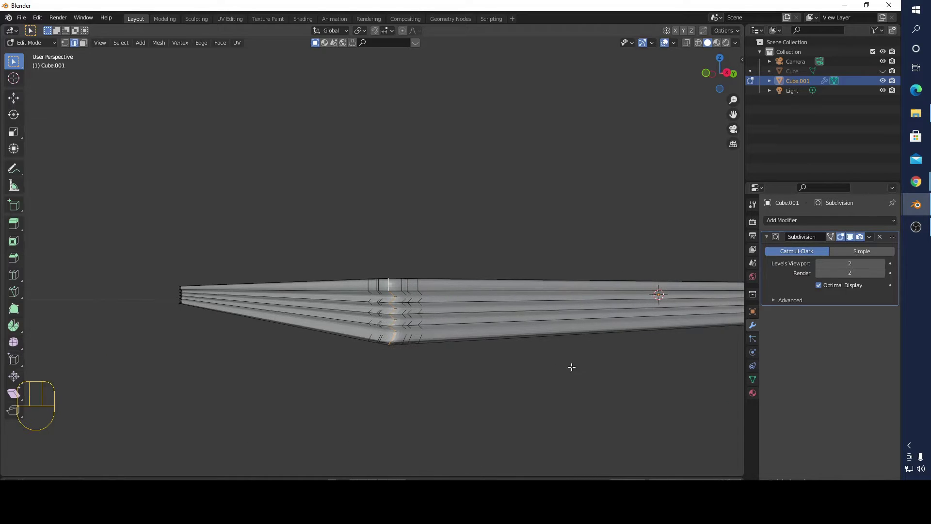
middle_click_drag(572, 368, 541, 351)
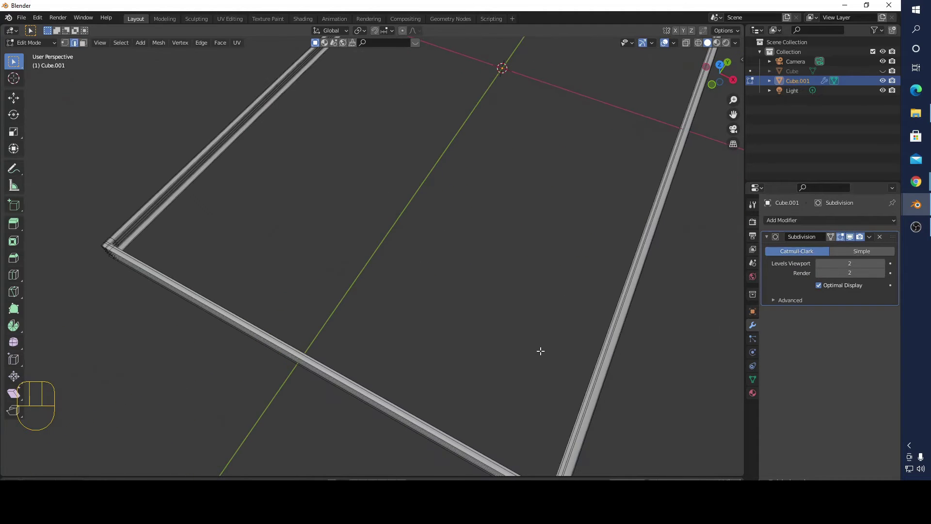
scroll(540, 351, "down", 3)
middle_click_drag(639, 276, 677, 268)
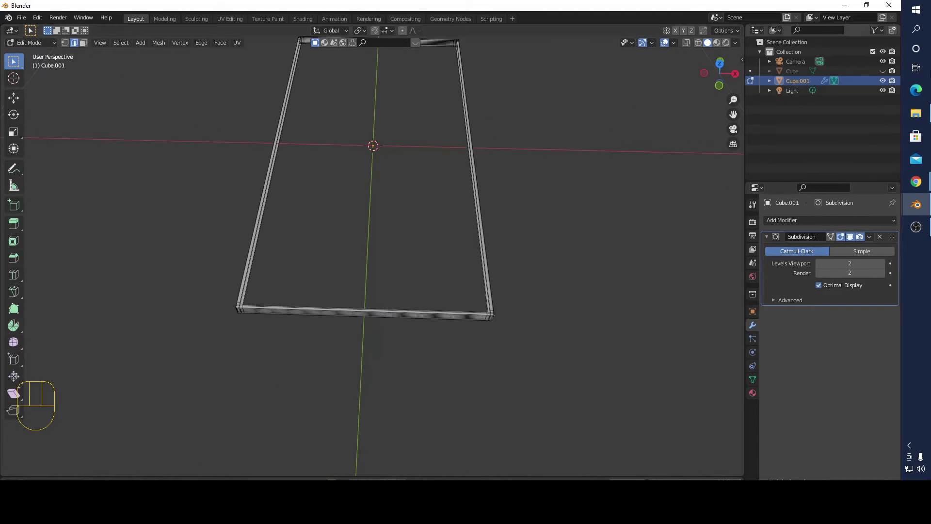
Unhide the original tabletop object Cube and look at it with the frame in top orthographic view.
left_click(883, 71)
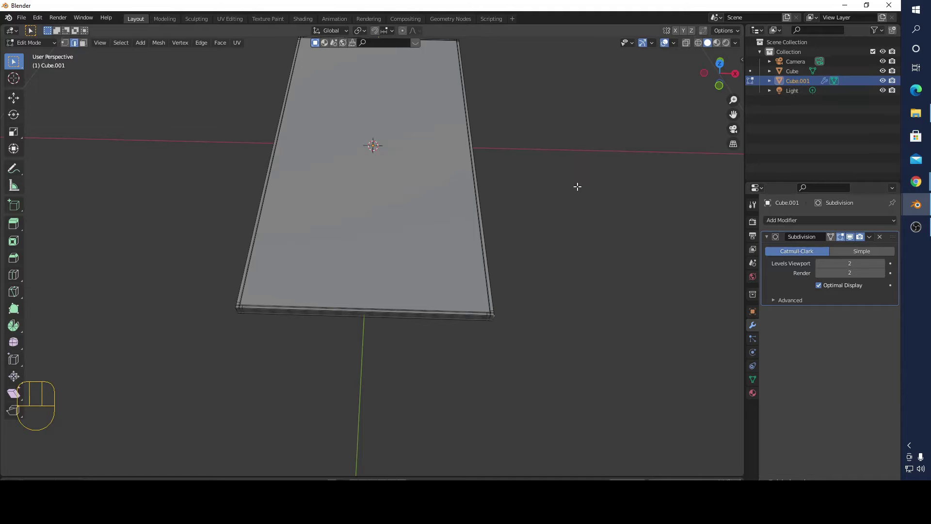
left_click(721, 64)
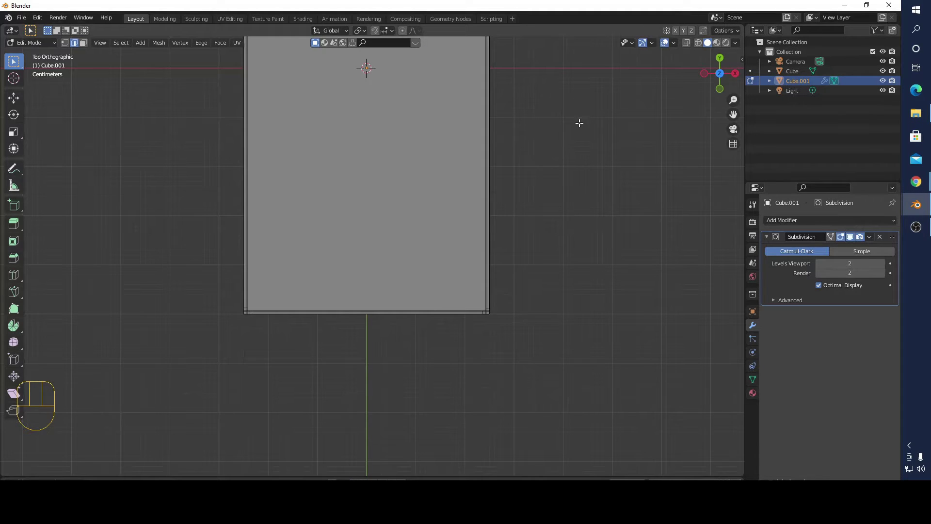
middle_click_drag(579, 123, 547, 369, "shift")
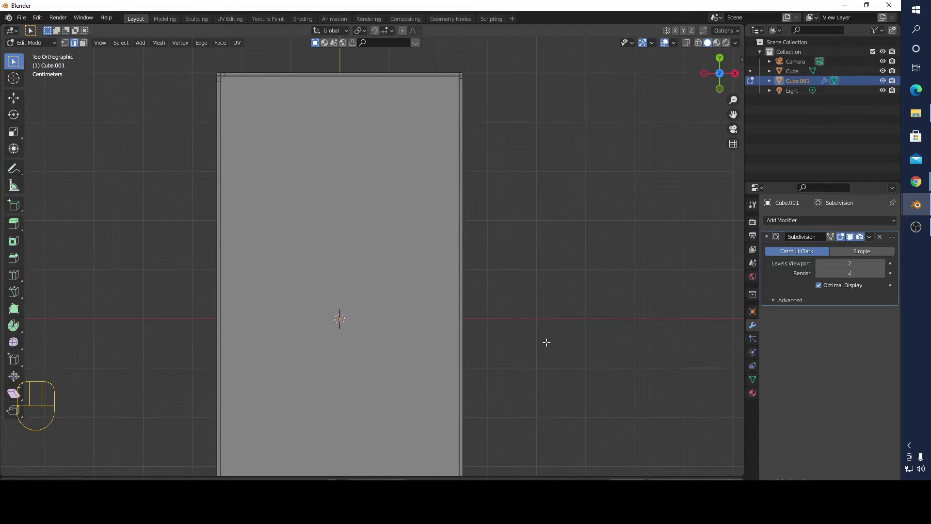
middle_click_drag(548, 295, 572, 258, "shift")
scroll(563, 262, "down", 1)
left_click(722, 73)
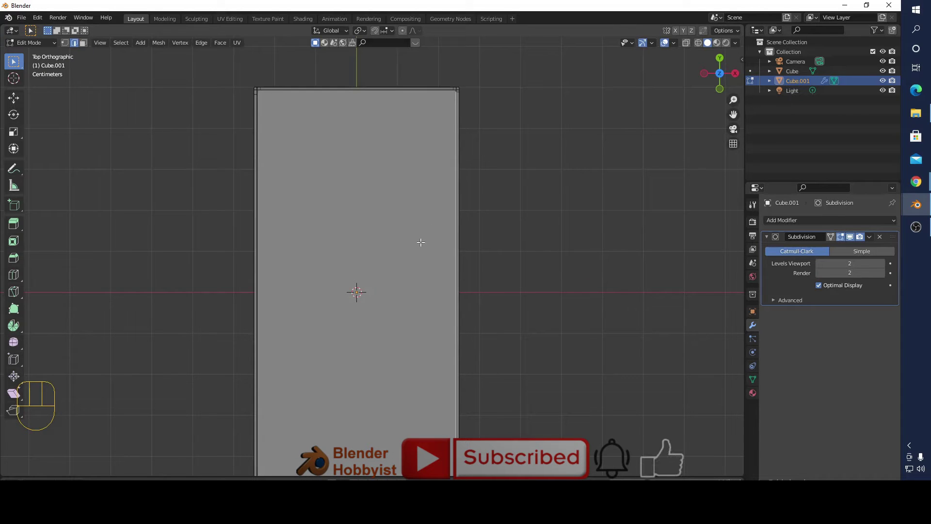
Select the original tabletop in Object Mode and scale it to 0.998 along X so it fits inside the frame.
key("Tab")
left_click(392, 220)
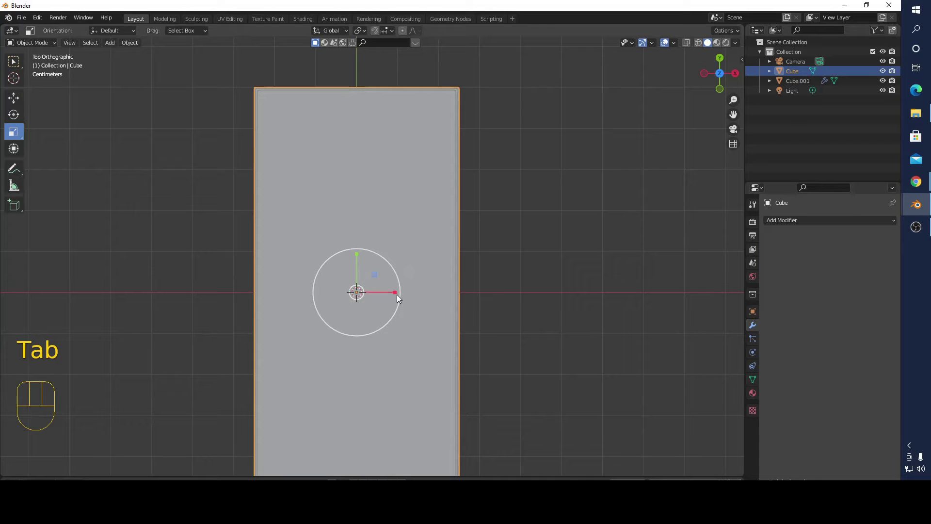
left_click_drag(396, 292, 392, 292)
left_click(132, 425)
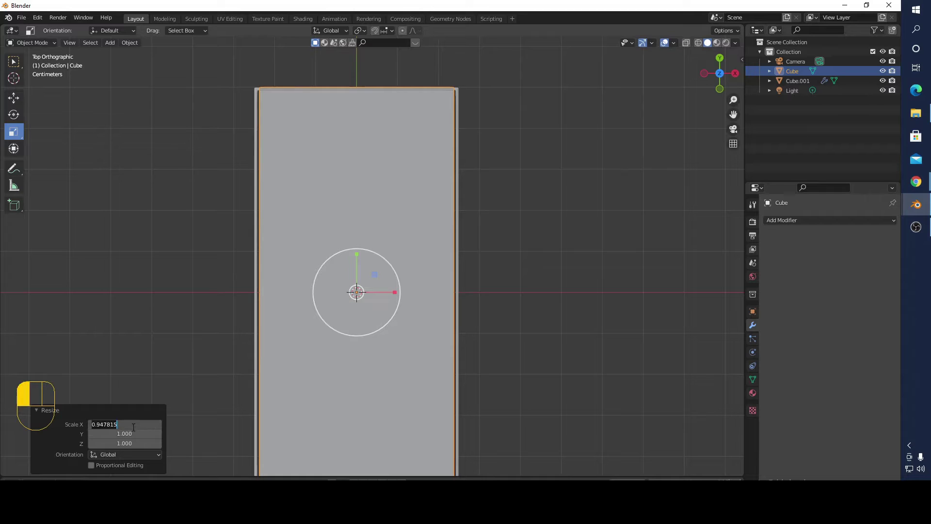
type("0.")
type("998")
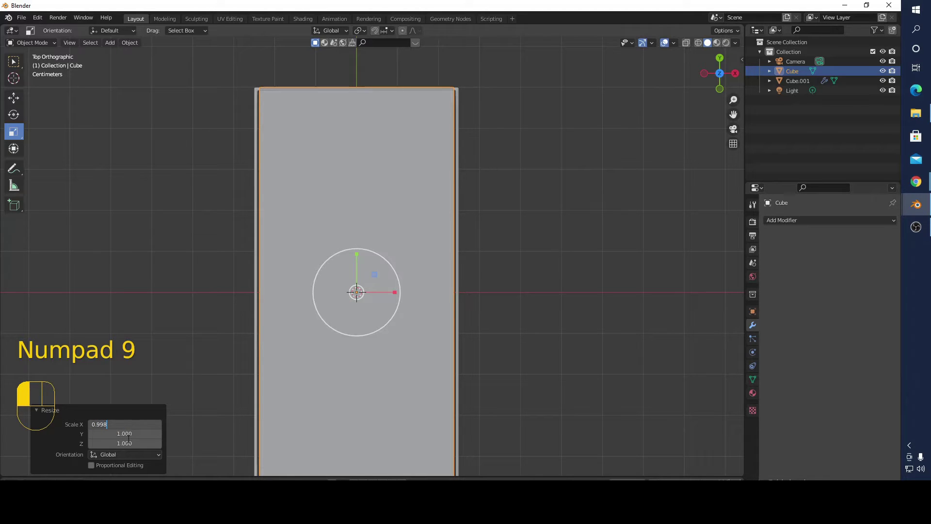
left_click(130, 435)
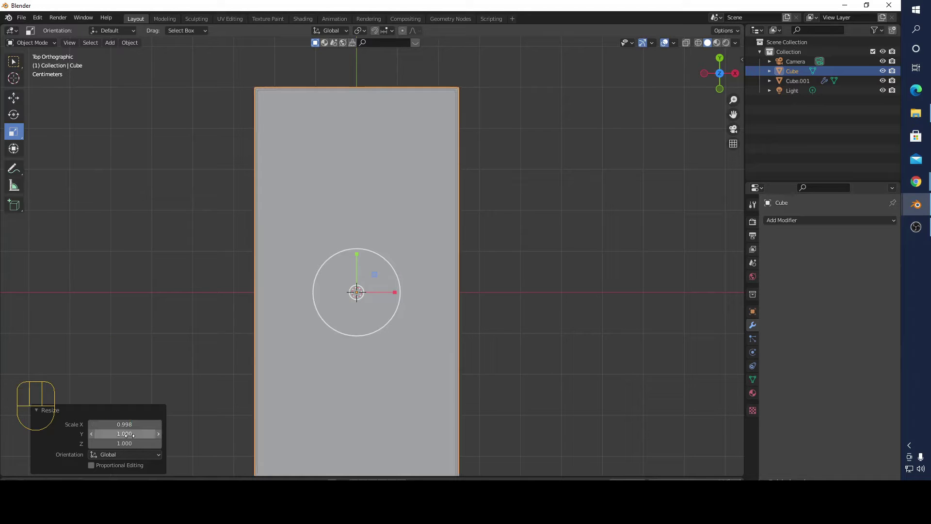
Set the tabletop's resize factor along Y to 0.998 as well.
left_click(131, 436)
type("0.")
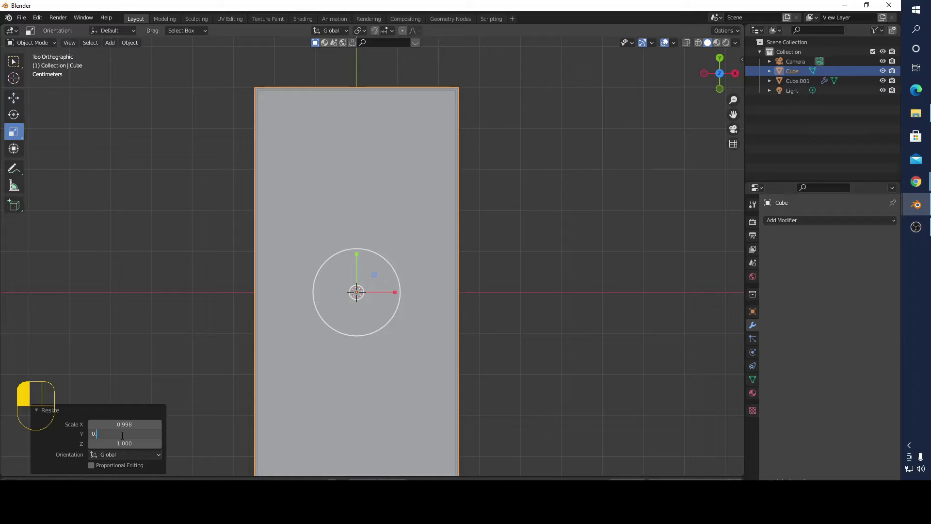
type("998")
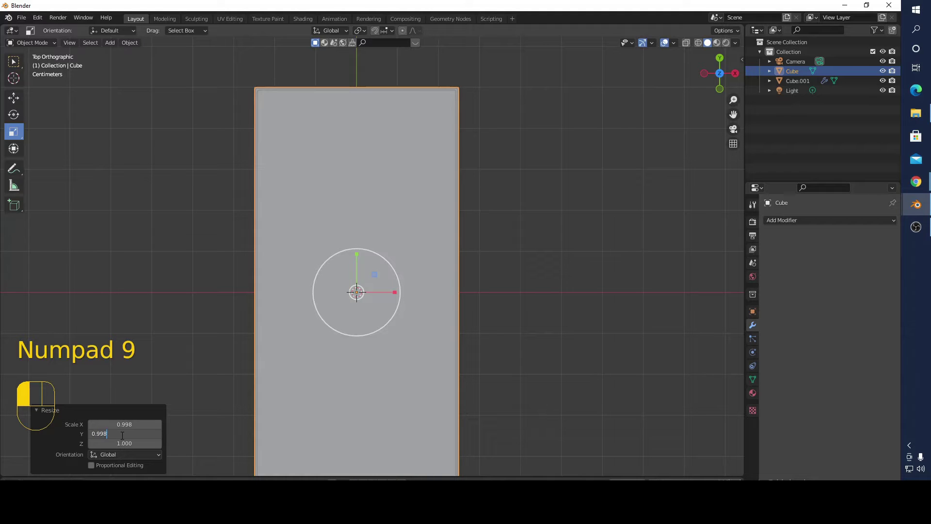
key("Return")
left_click(576, 151)
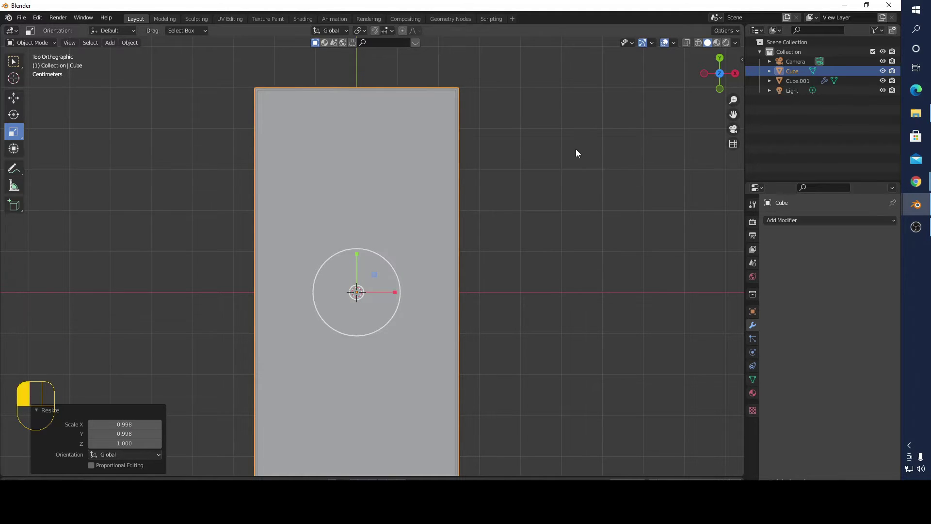
Check the tabletop from below and scale it to 0.995 along Z.
middle_click_drag(541, 167, 534, 52)
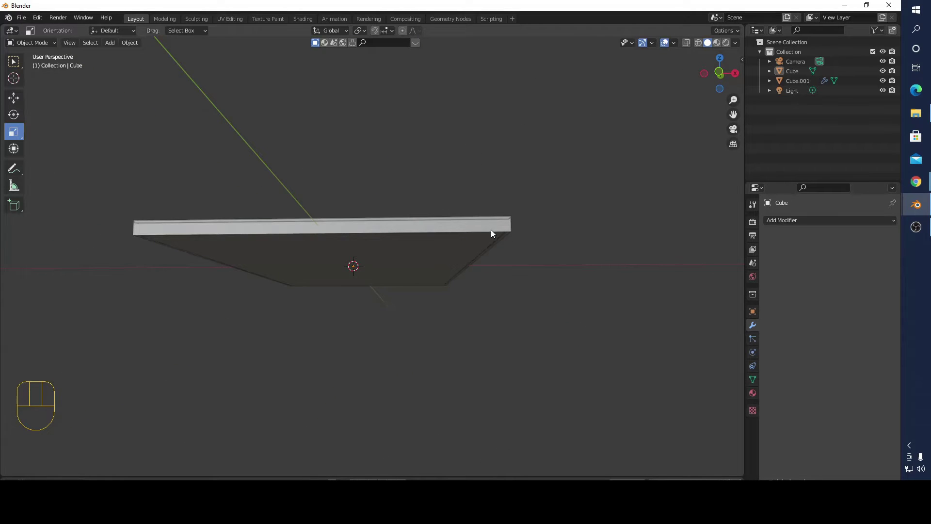
scroll(503, 233, "up", 4)
scroll(511, 234, "down", 2)
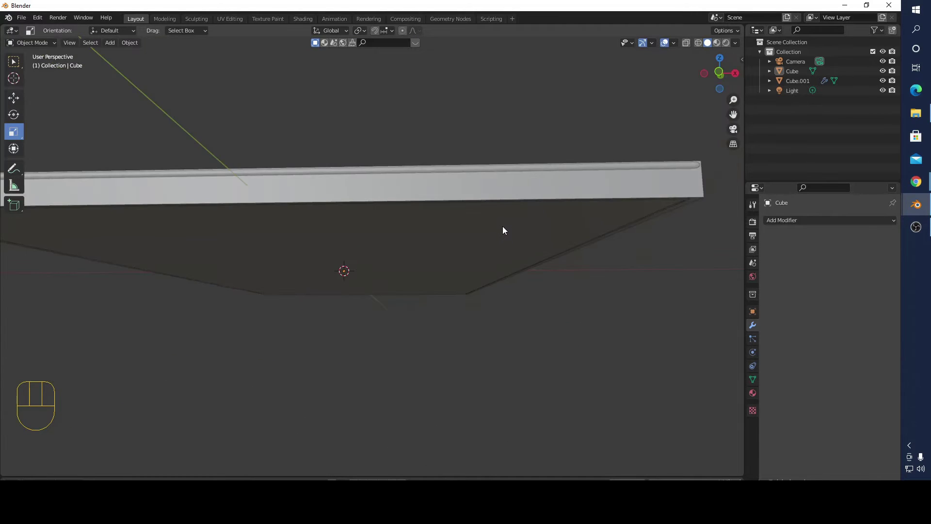
middle_click_drag(505, 227, 511, 249)
scroll(469, 273, "down", 3)
middle_click_drag(413, 318, 356, 339)
left_click(356, 339)
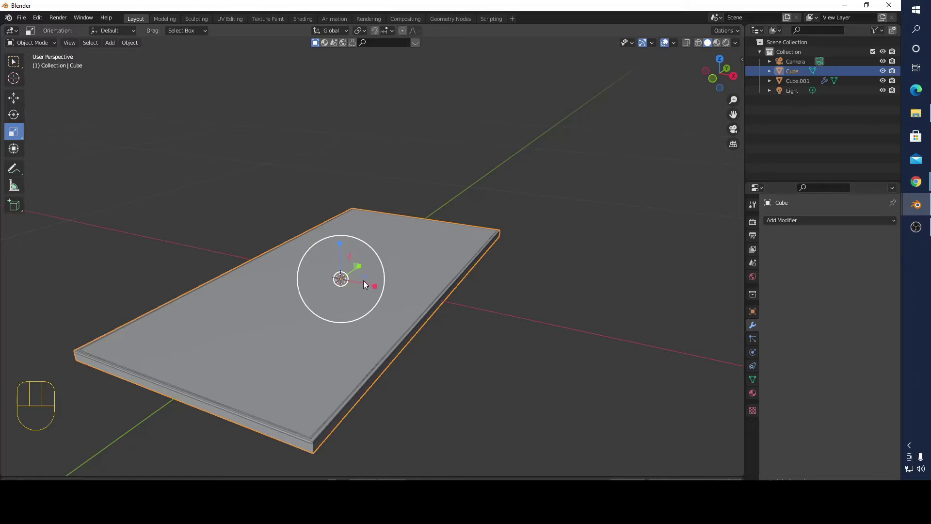
left_click_drag(341, 242, 343, 262)
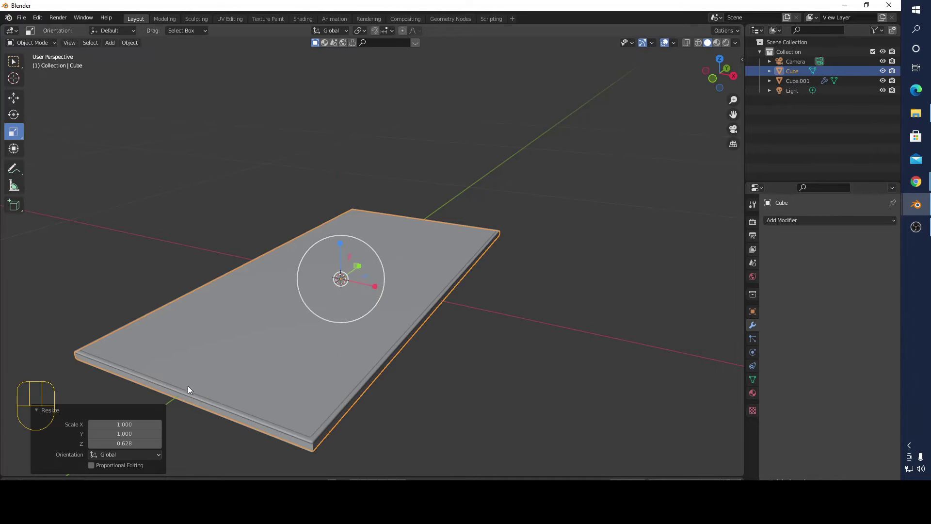
left_click(127, 441)
type("0")
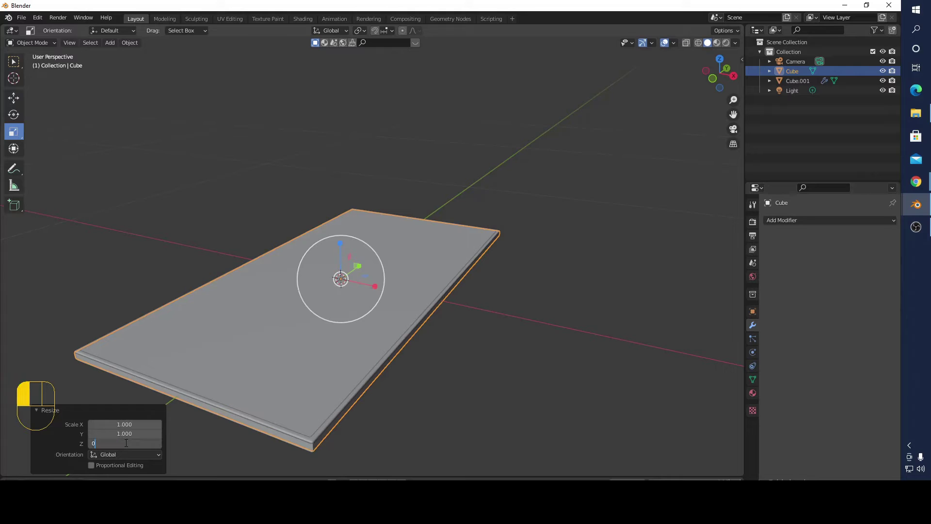
type(".995")
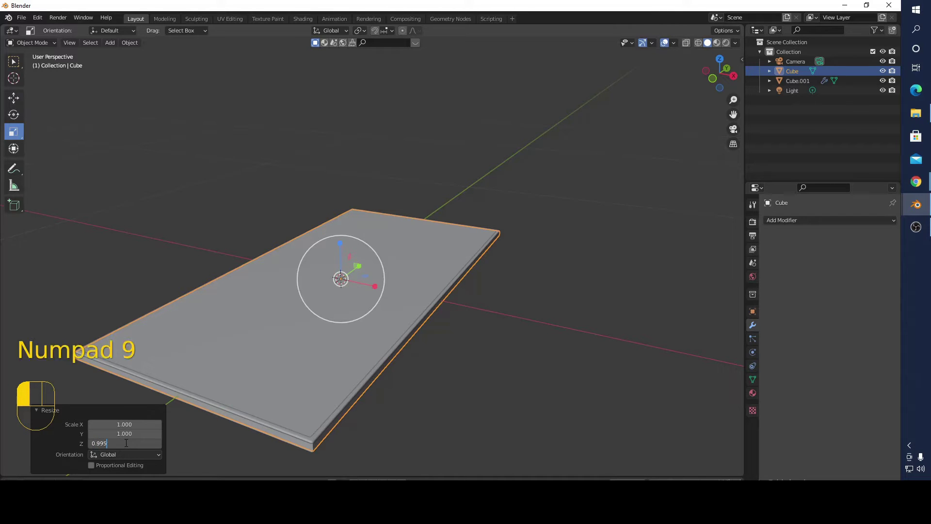
key("Return")
Show the model in see-through top orthographic view and scale the tabletop to 0.995 along Y.
middle_click_drag(454, 342, 504, 252)
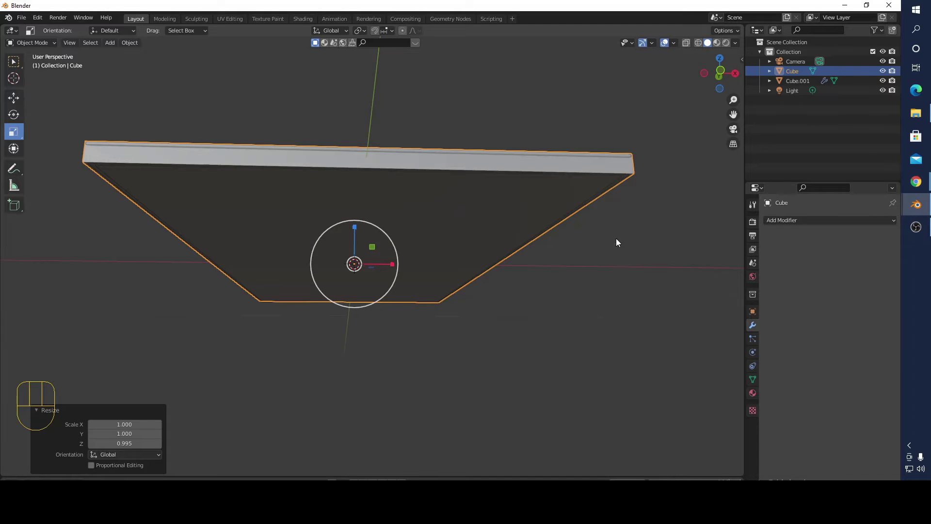
middle_click_drag(617, 243, 611, 298)
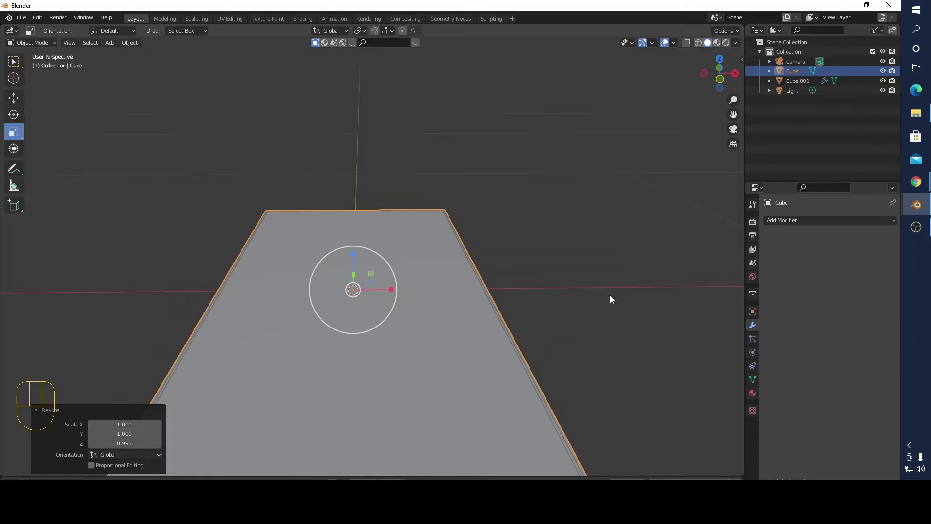
left_click(721, 60)
key("alt+z")
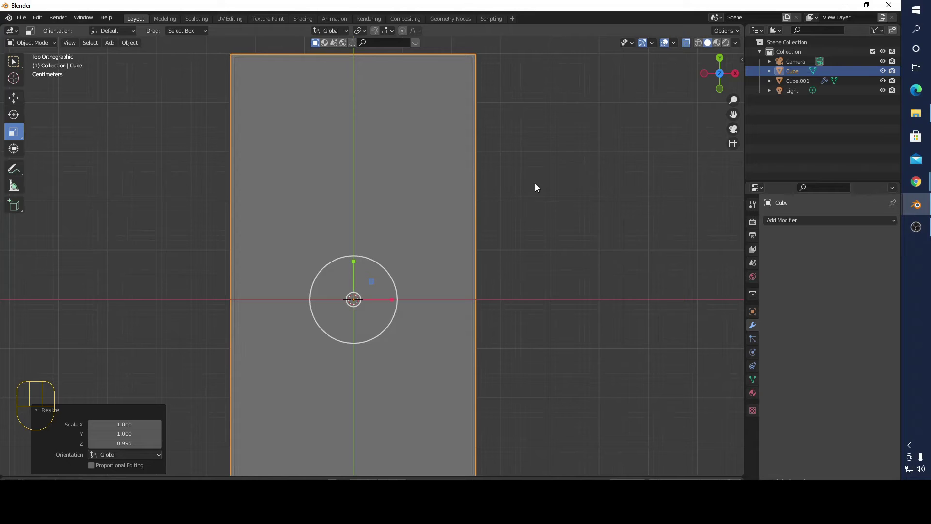
middle_click_drag(559, 193, 644, 387, "shift")
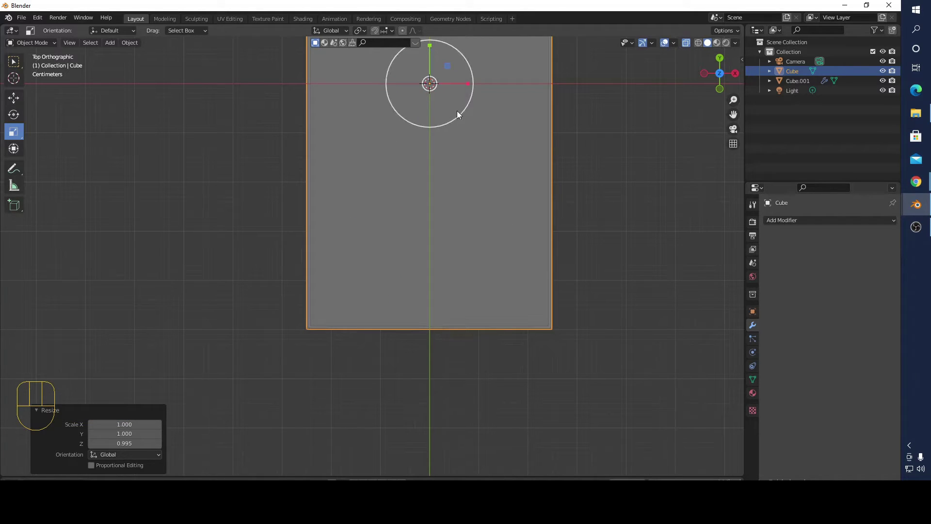
left_click_drag(428, 47, 430, 49)
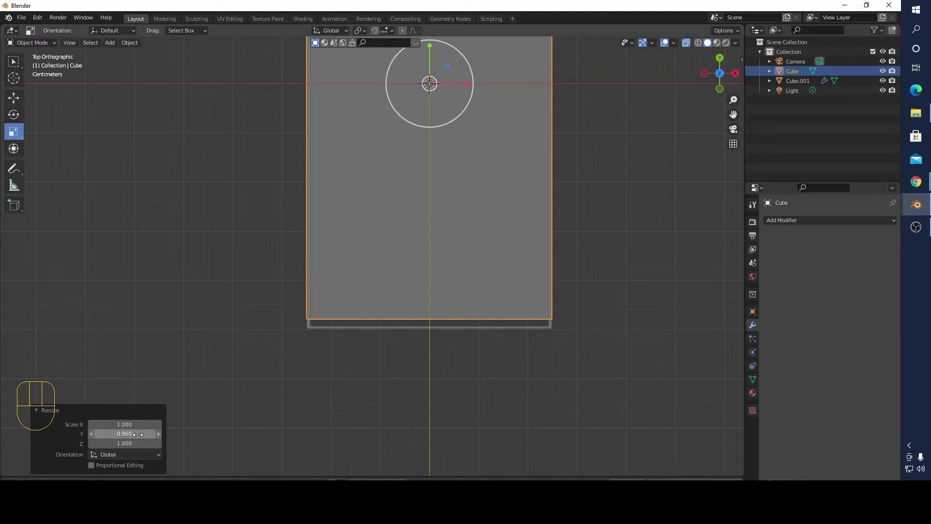
left_click(136, 434)
type("0.")
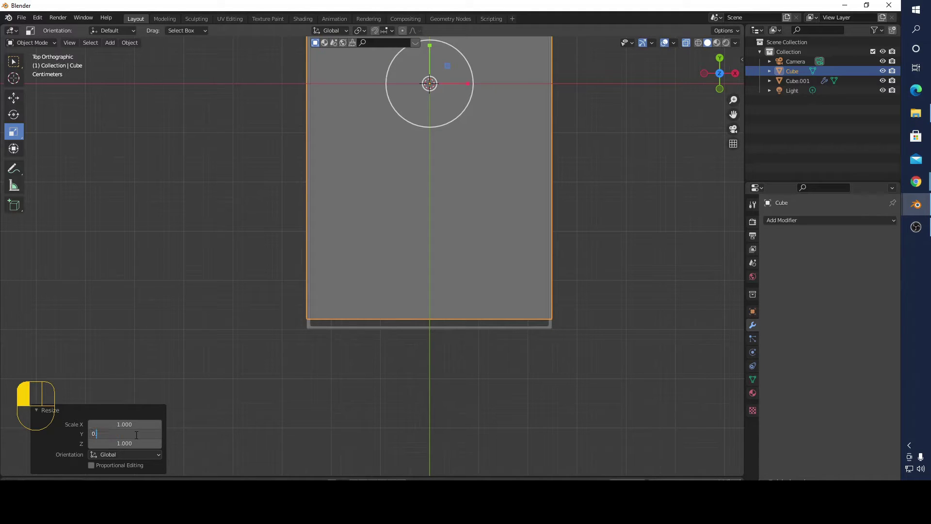
type("995")
key("Return")
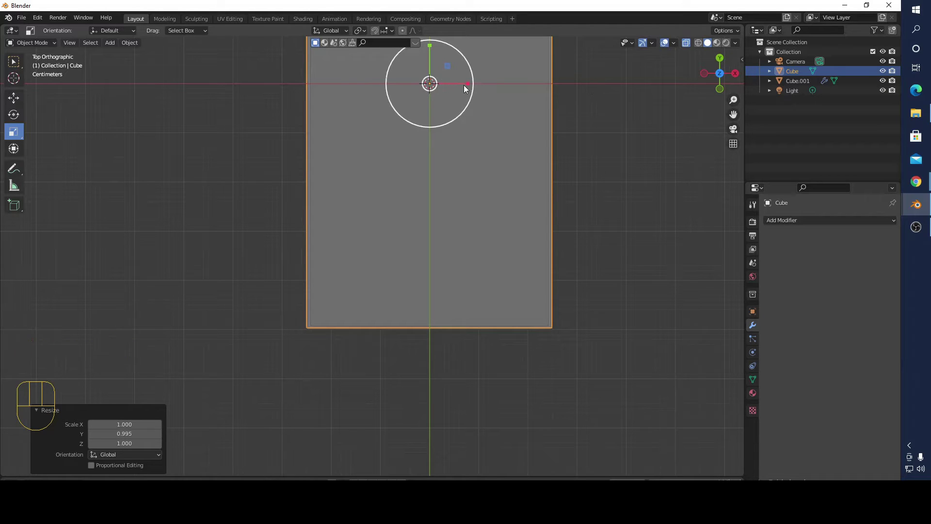
Scale the tabletop to 0.995 along X and check its fit in the frame in perspective with solid display.
left_click_drag(466, 84, 462, 83)
left_click(116, 423)
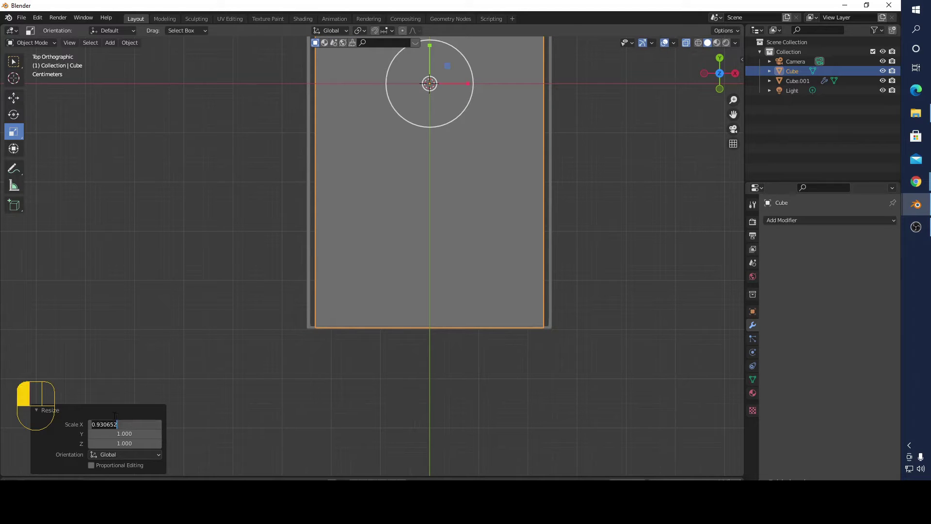
type("0.995")
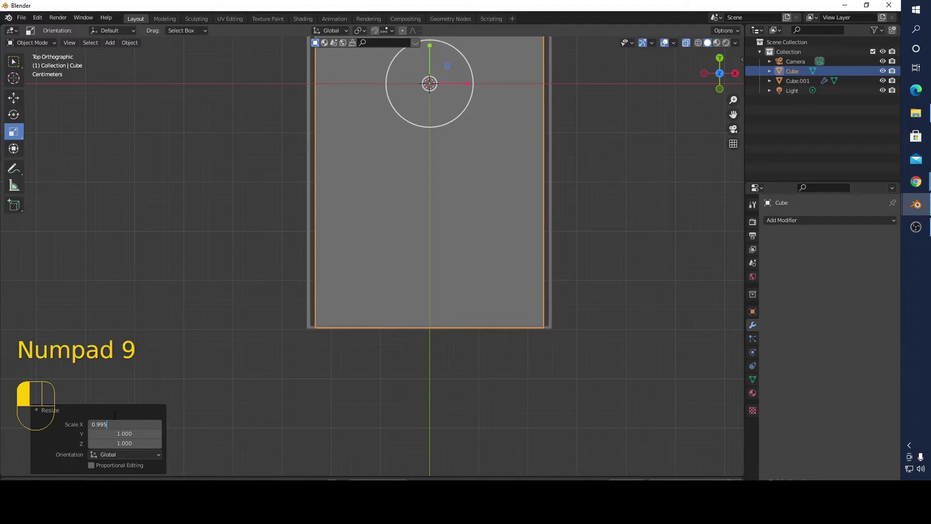
key("Return")
middle_click_drag(499, 307, 558, 291)
middle_click_drag(621, 122, 653, 196)
left_click(515, 297)
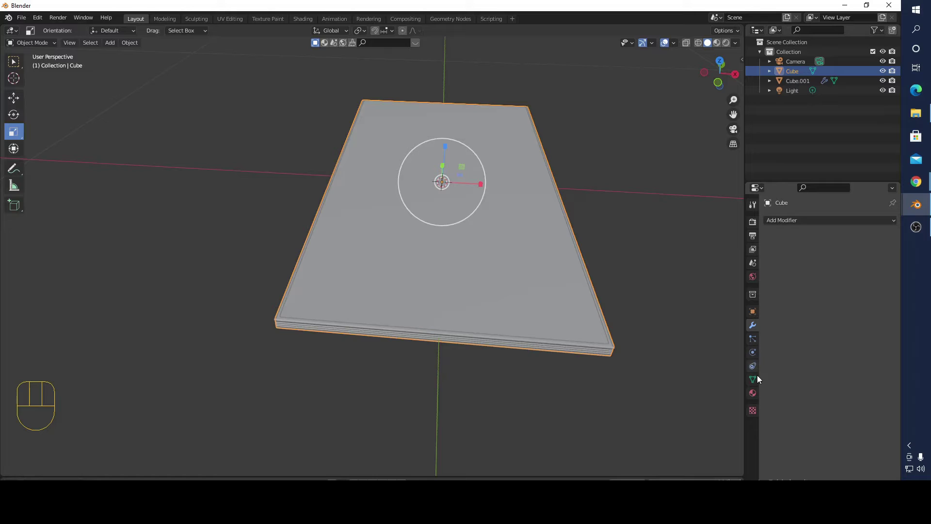
Create a new material on the tabletop with a yellow base color and show the viewport in Material Preview.
left_click(753, 394)
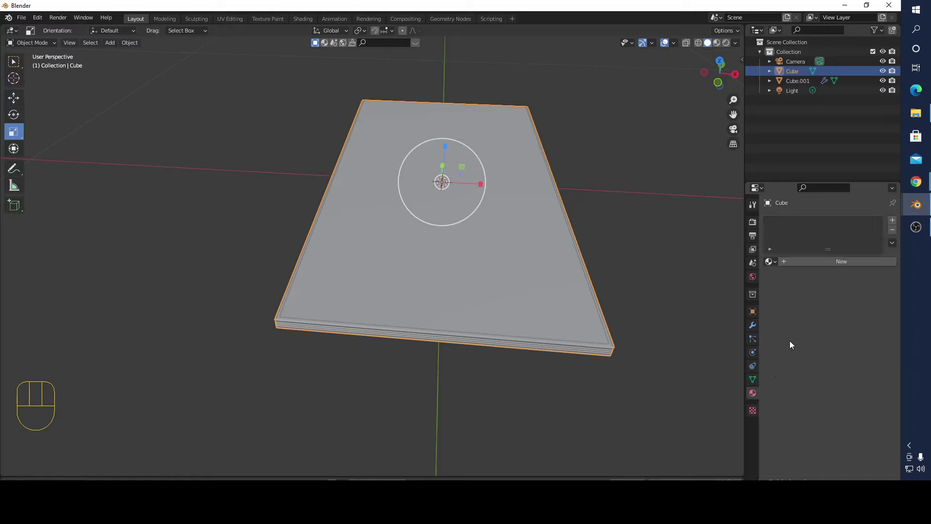
left_click(842, 262)
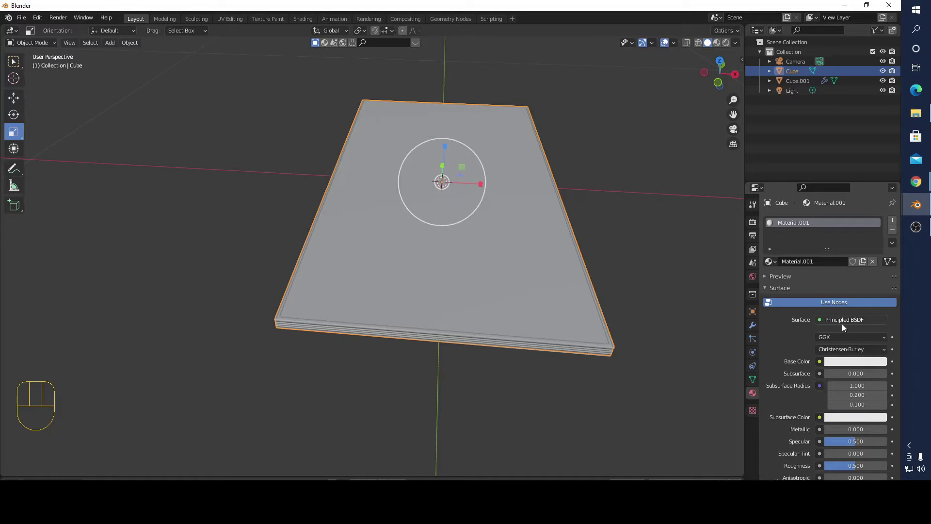
left_click(859, 364)
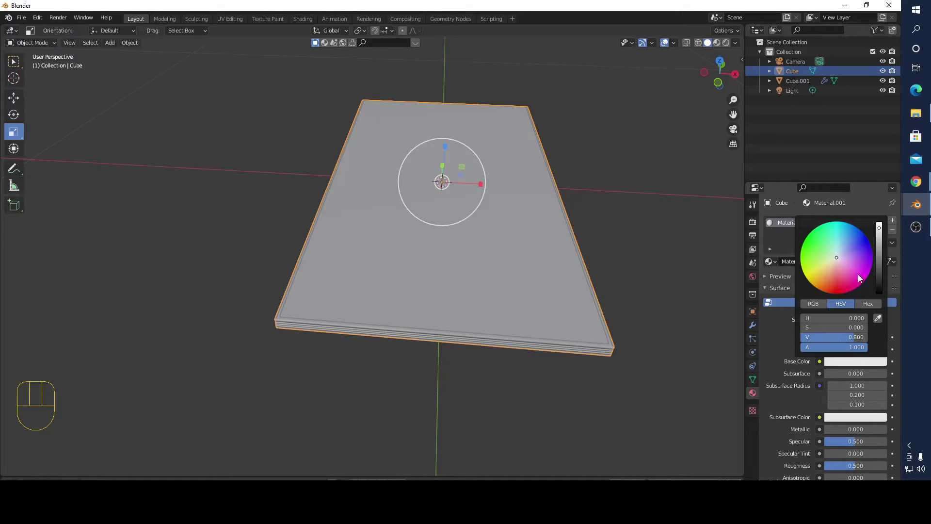
left_click_drag(825, 328, 863, 327)
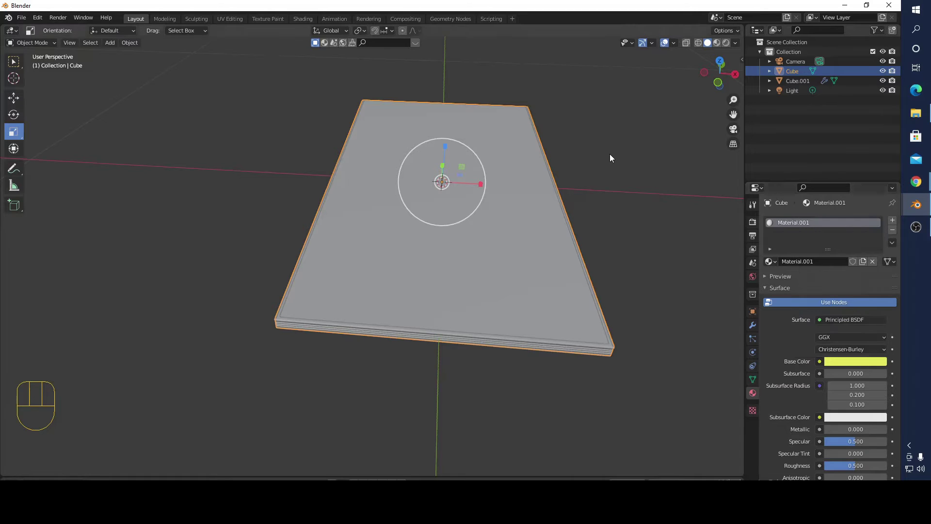
left_click(717, 43)
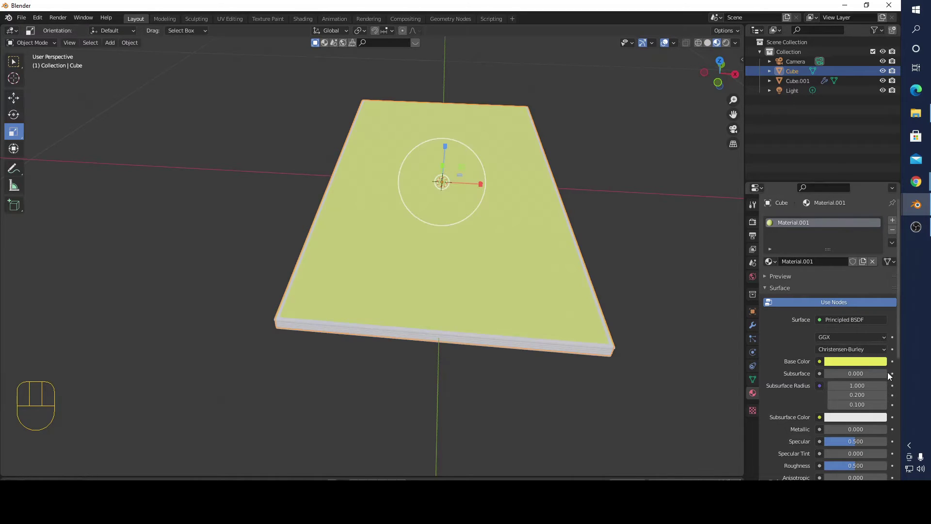
Assign an Image Texture to the material's base color and load IMG_20211009_140053.jpg from the Desktop.
left_click(819, 362)
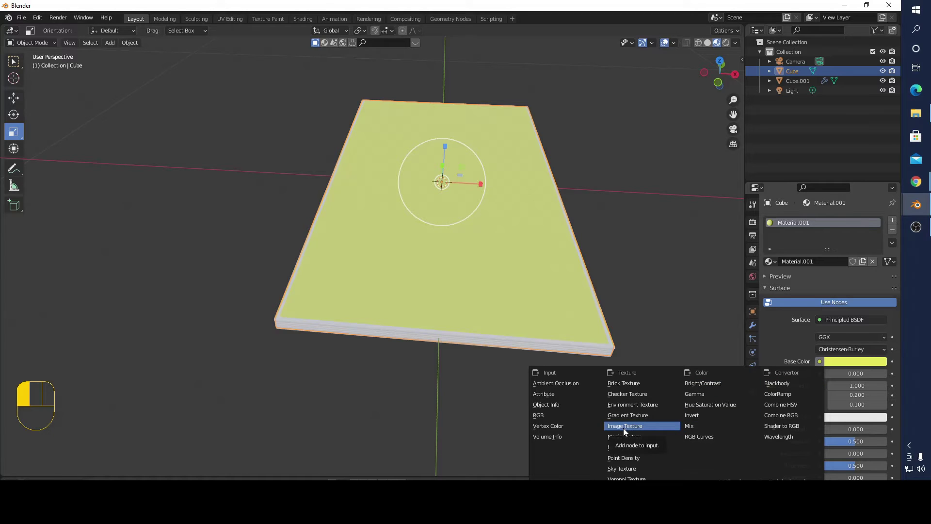
left_click(820, 361)
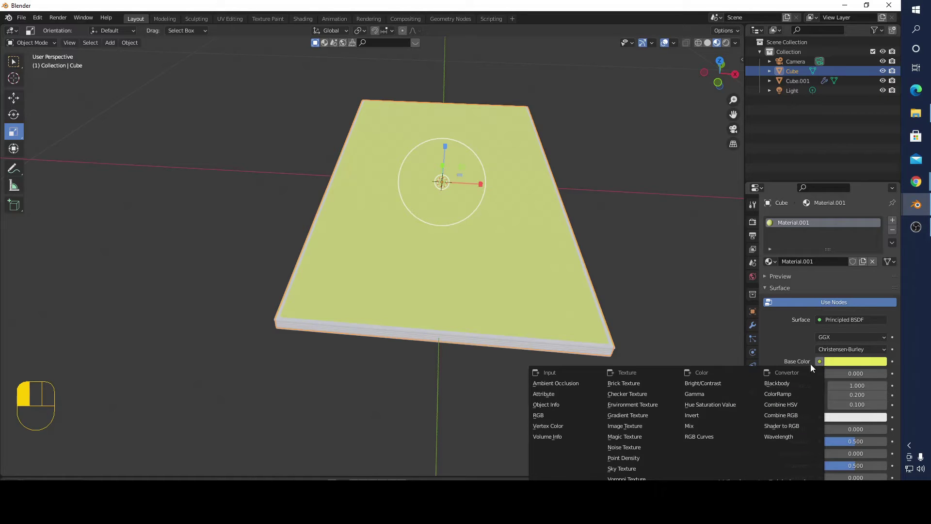
left_click(643, 426)
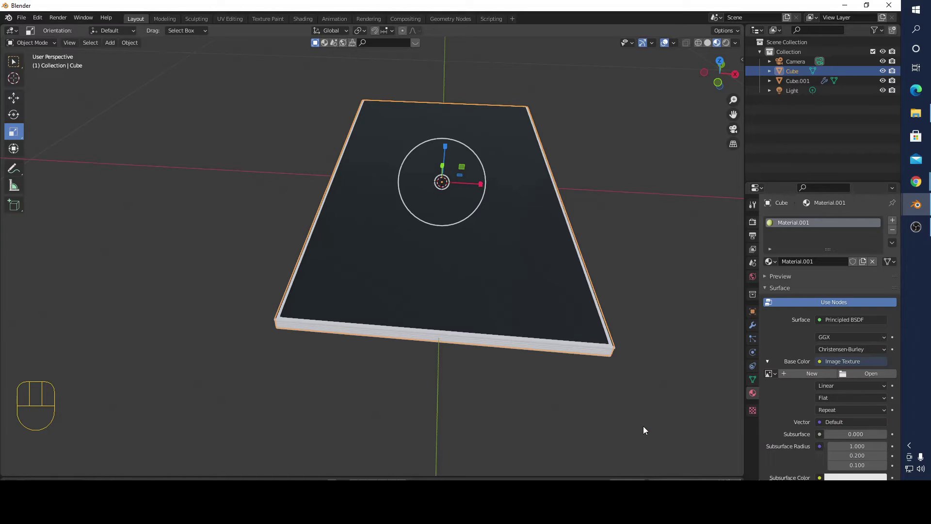
left_click(869, 372)
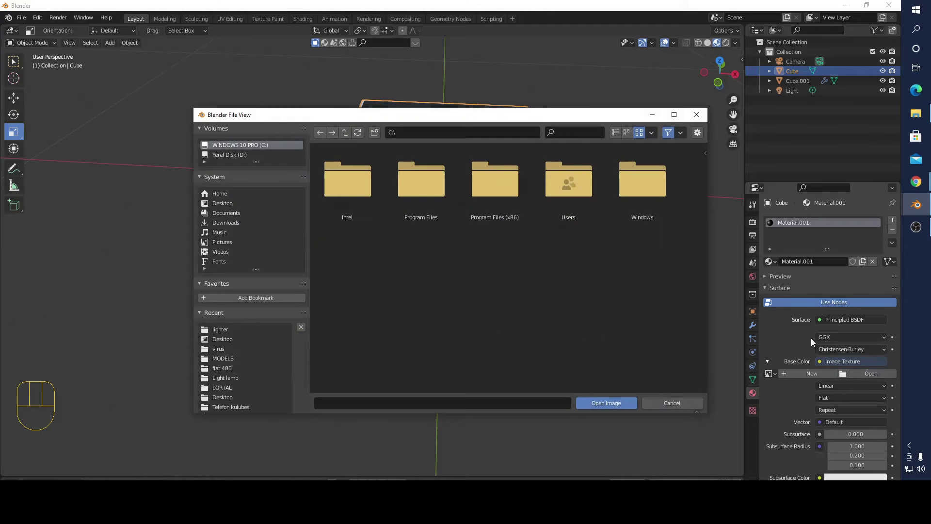
left_click(216, 204)
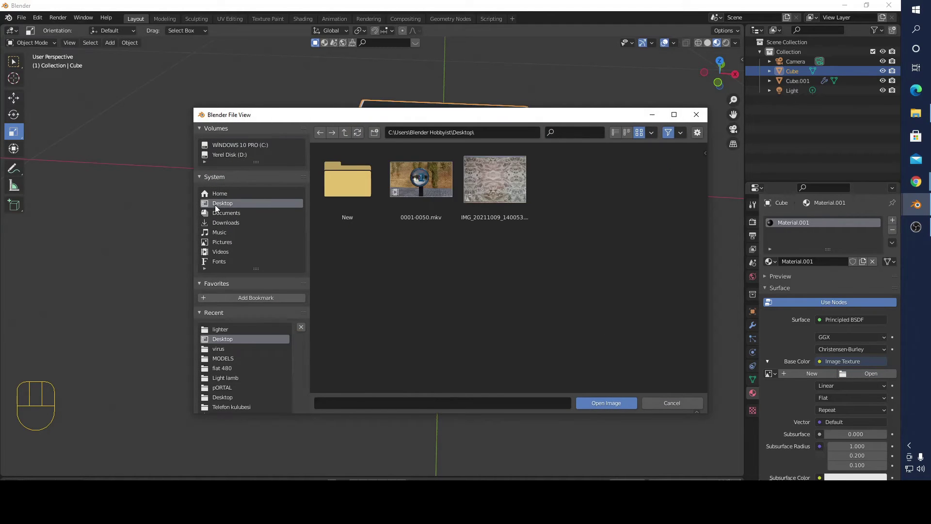
left_click(493, 177)
left_click(604, 403)
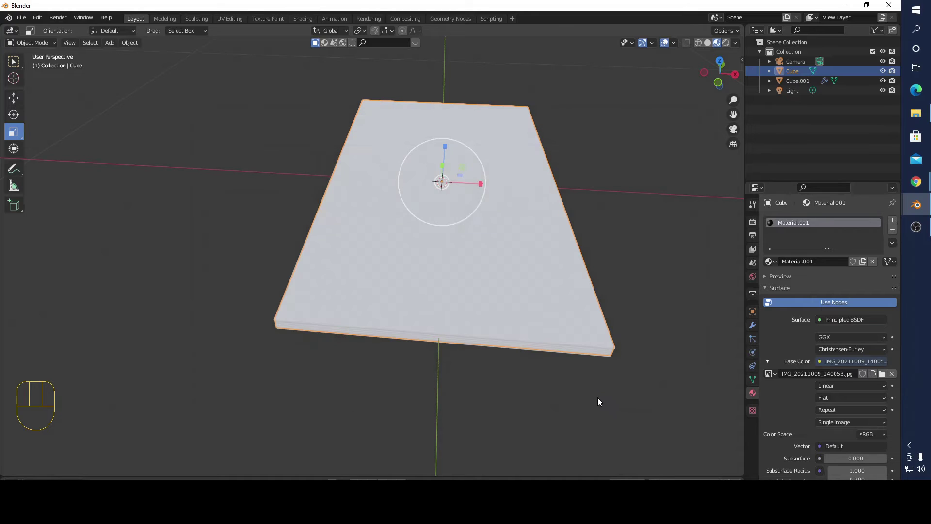
middle_click_drag(571, 328, 475, 334)
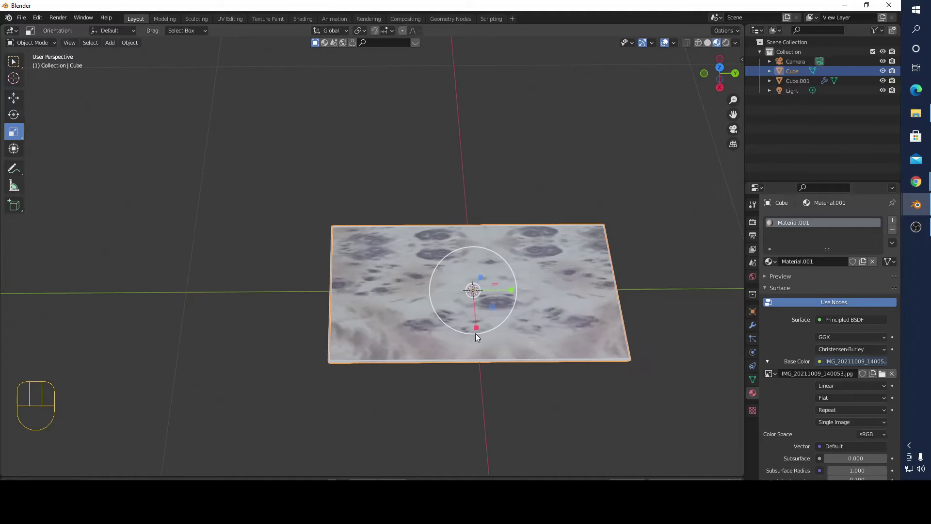
In the UV Editing workspace, enlarge the tabletop's whole UV layout about 2.3 times and move it downward over the photo image.
left_click(230, 19)
scroll(297, 191, "down", 8)
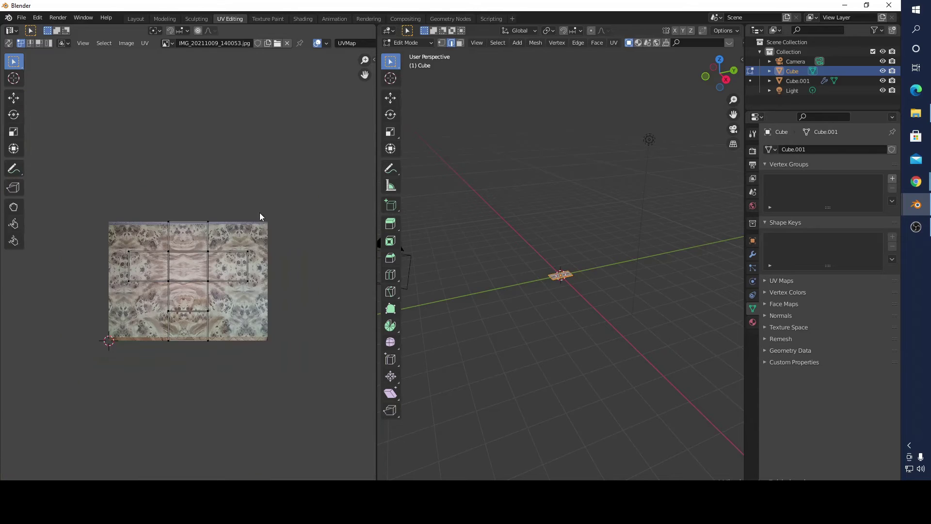
key("a")
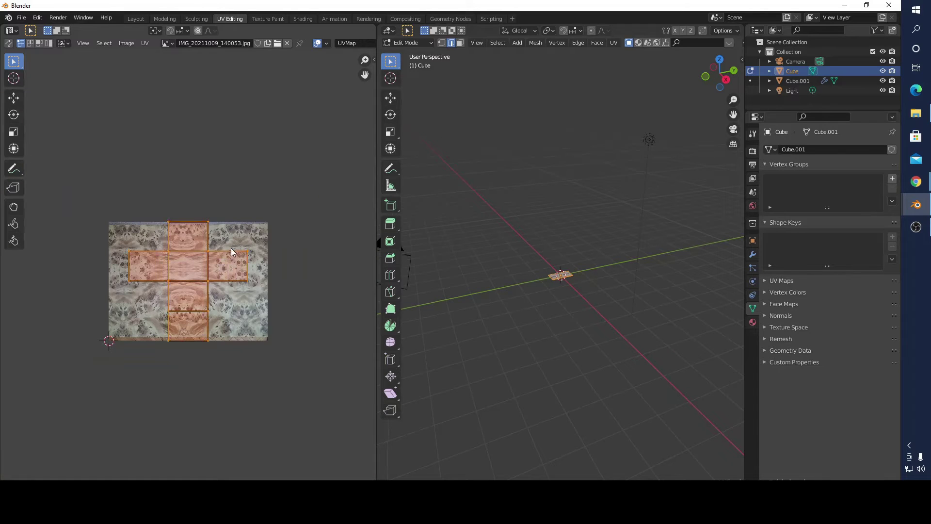
key("s")
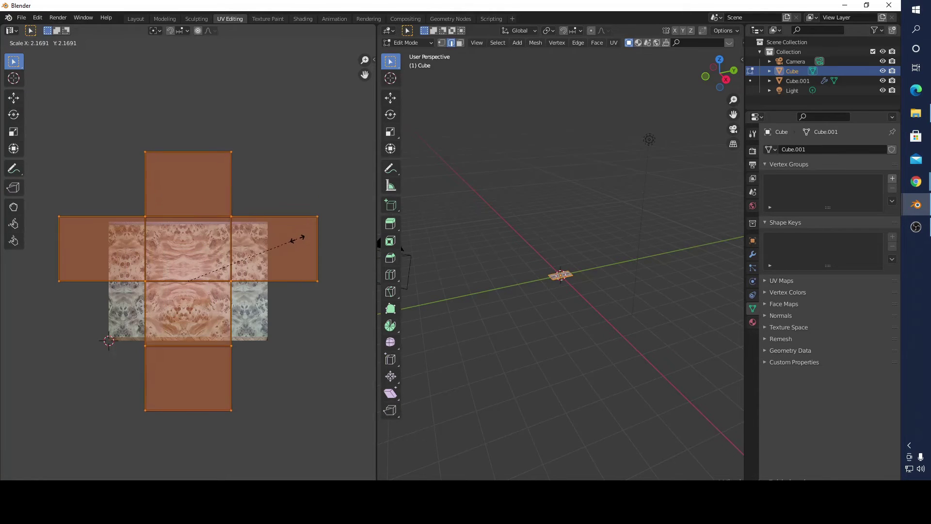
left_click(295, 235)
key("g")
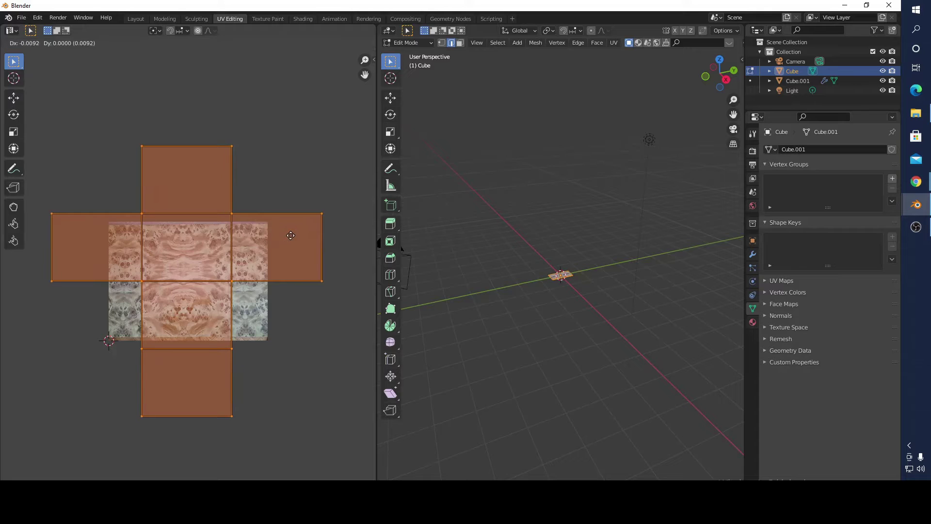
left_click(292, 270)
Enlarge the UV layout by about 1.3 and again by about 1.1, moving it to centre a large face on the image.
key("s")
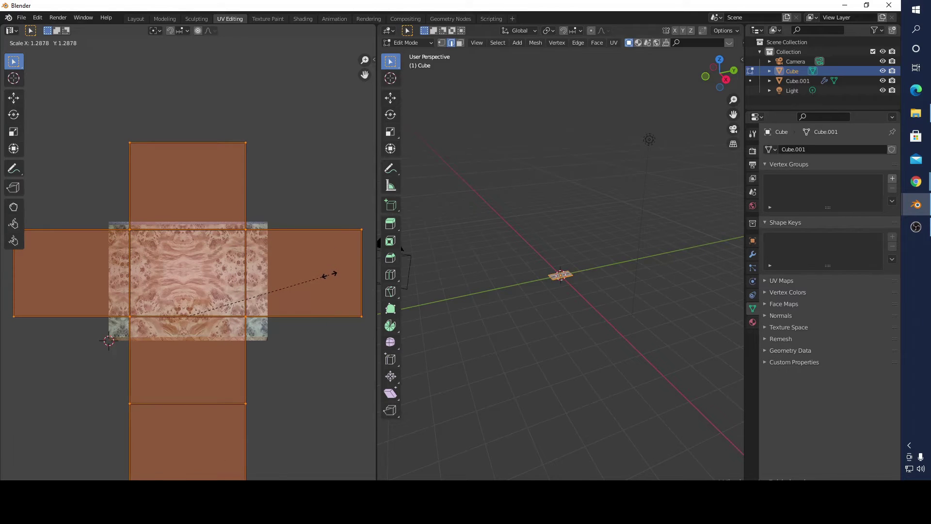
left_click(324, 277)
key("g")
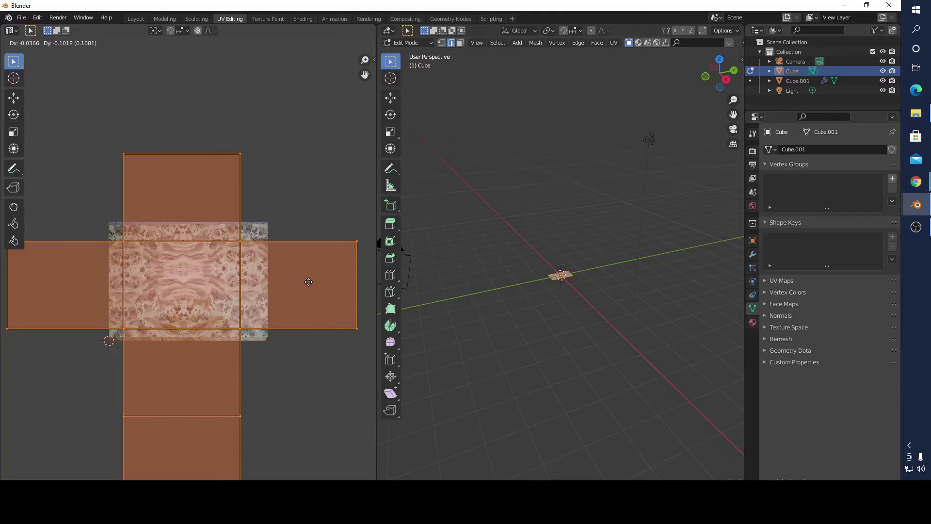
left_click(310, 277)
key("s")
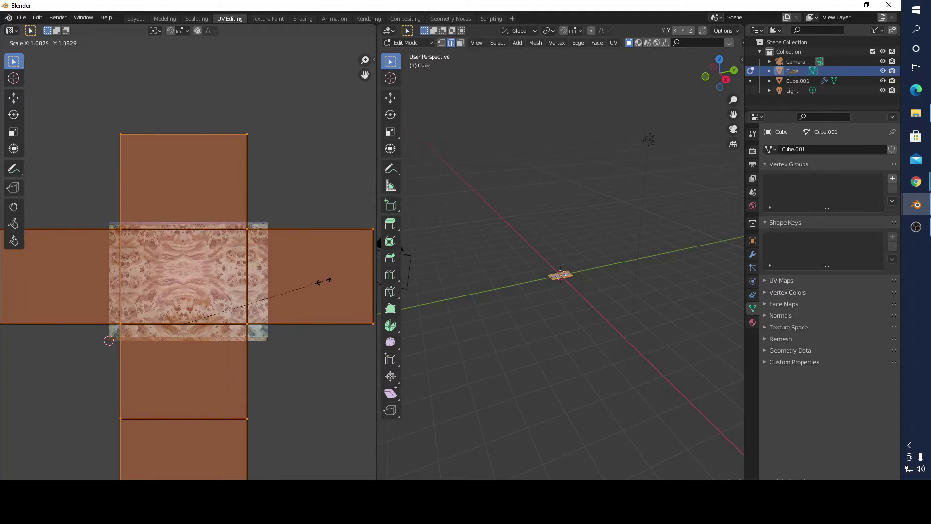
left_click(329, 281)
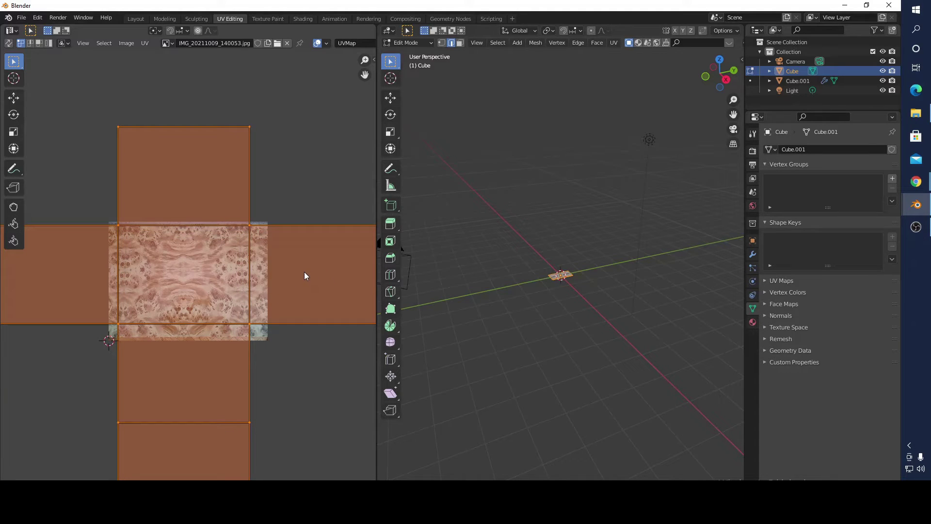
key("g")
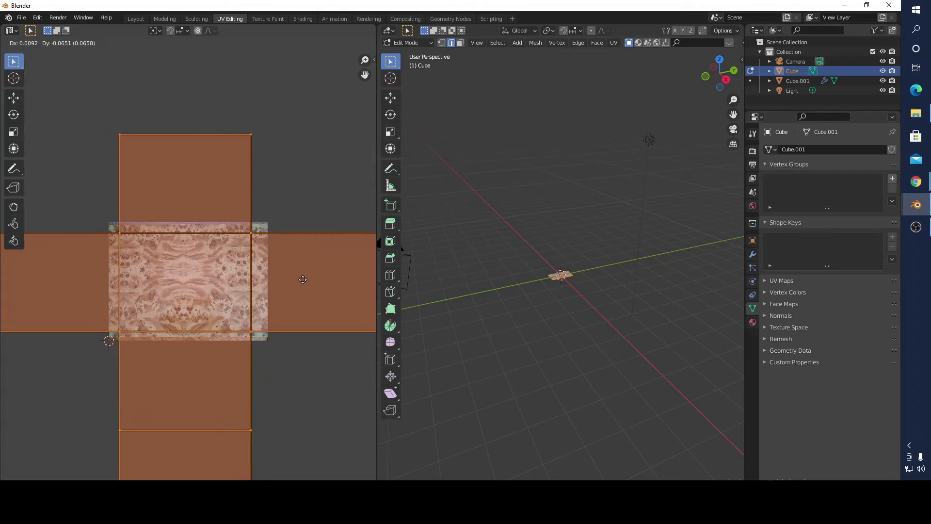
left_click(303, 279)
Fine-tune the UV layout with small enlargements and moves until the central face nearly fills the image with a narrow margin.
key("s")
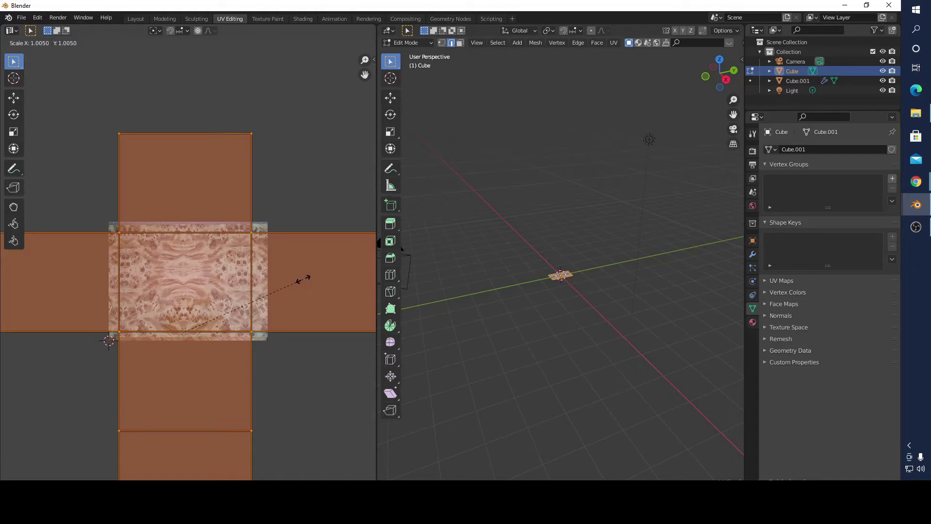
left_click(312, 283)
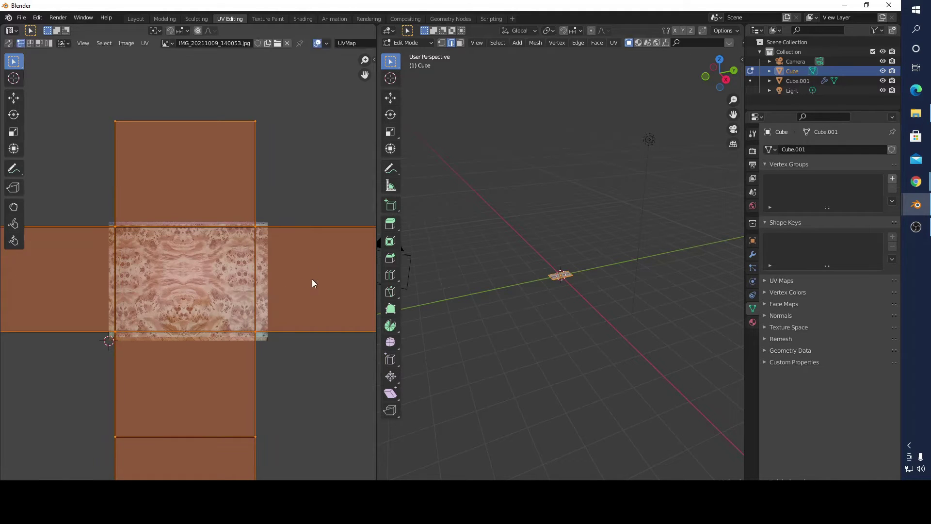
key("g")
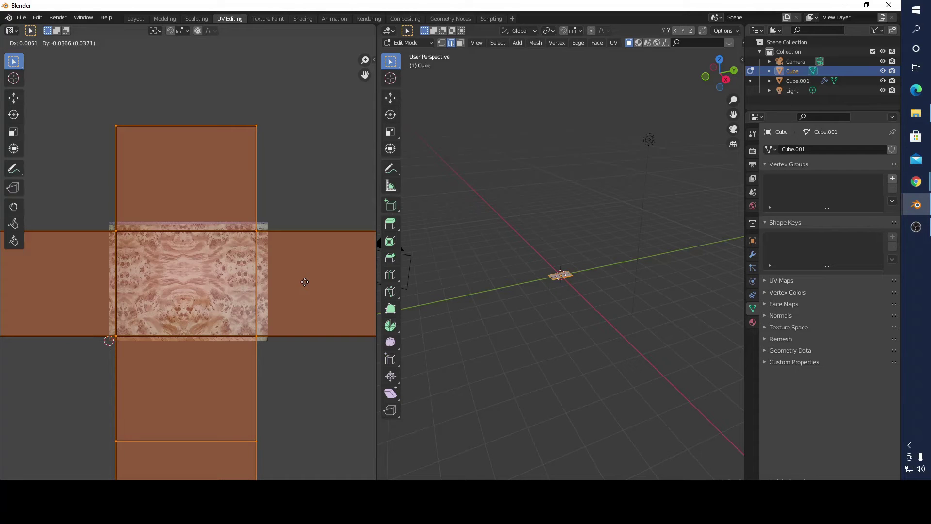
left_click(304, 282)
key("s")
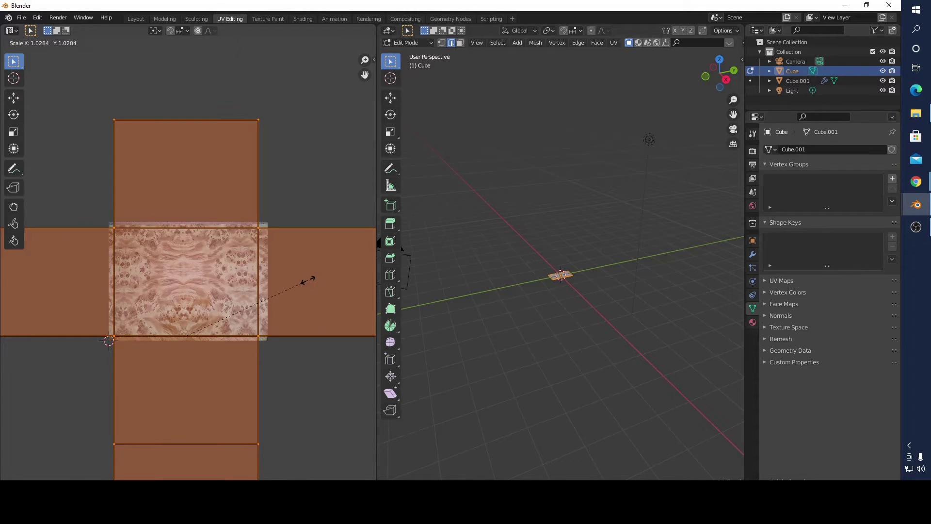
left_click(304, 280)
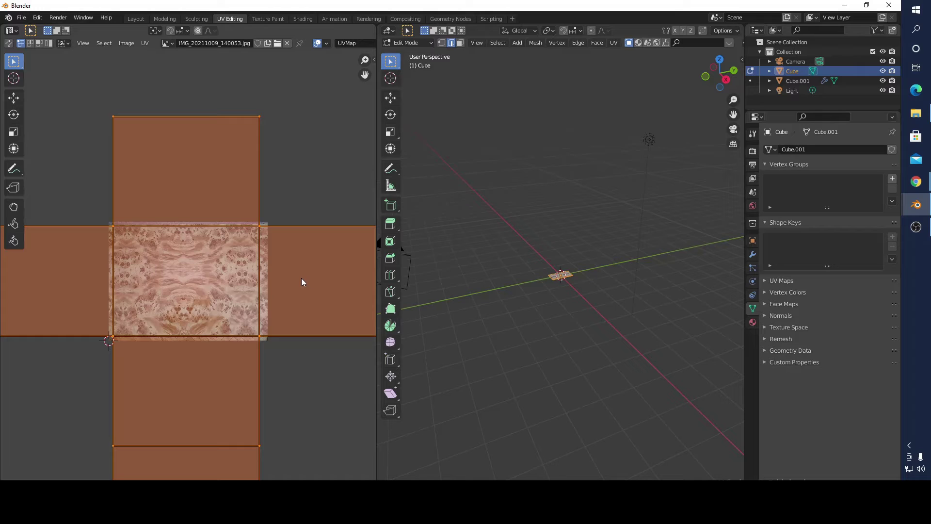
scroll(268, 259, "up", 2)
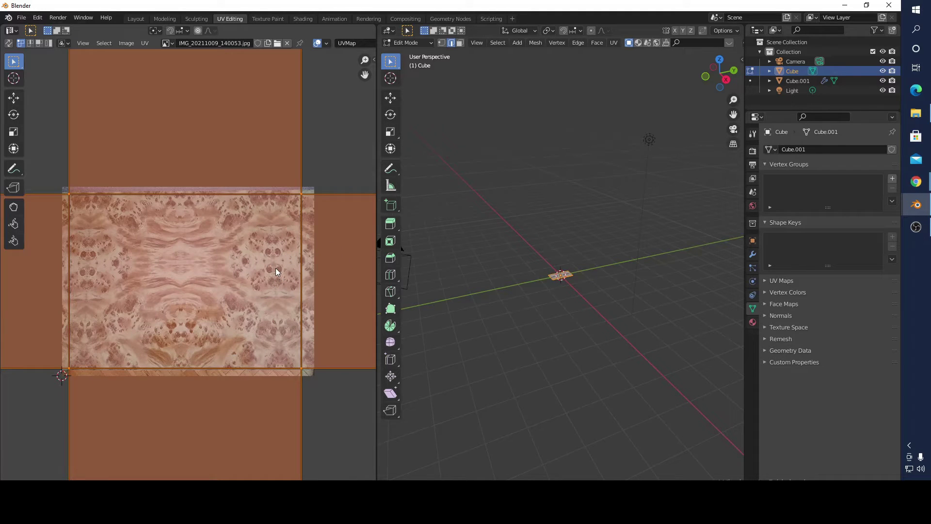
key("g")
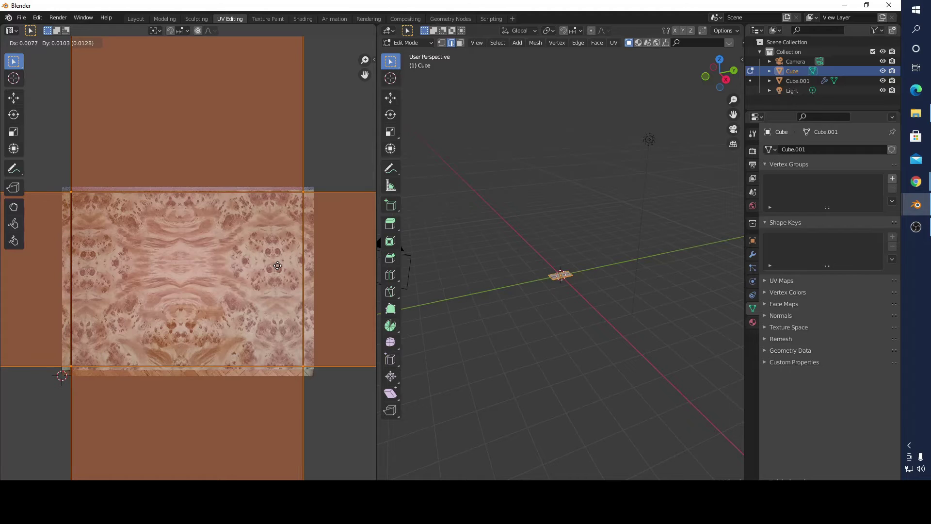
left_click(277, 266)
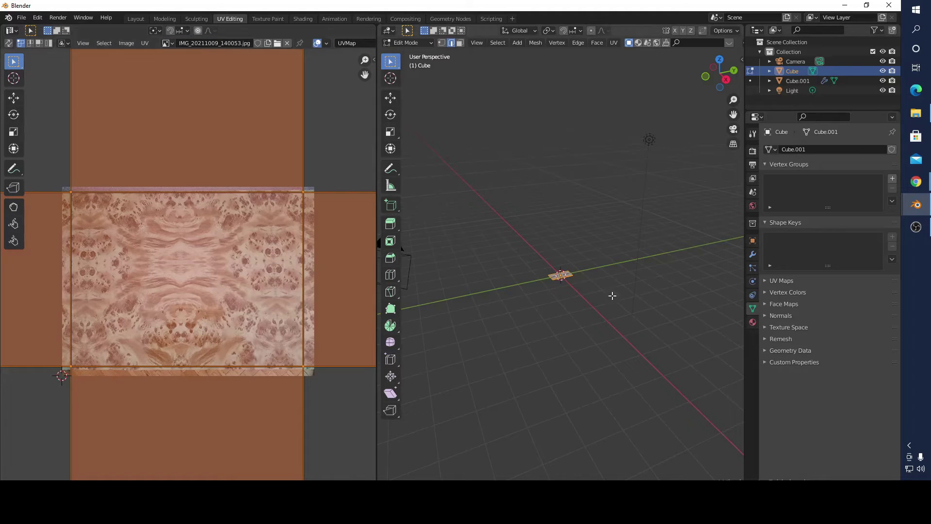
Return to the Layout workspace, view the textured tabletop's edge, and search the BlenderKit materials for "alliminum".
left_click(135, 18)
middle_click_drag(473, 258, 507, 210)
scroll(496, 238, "up", 3)
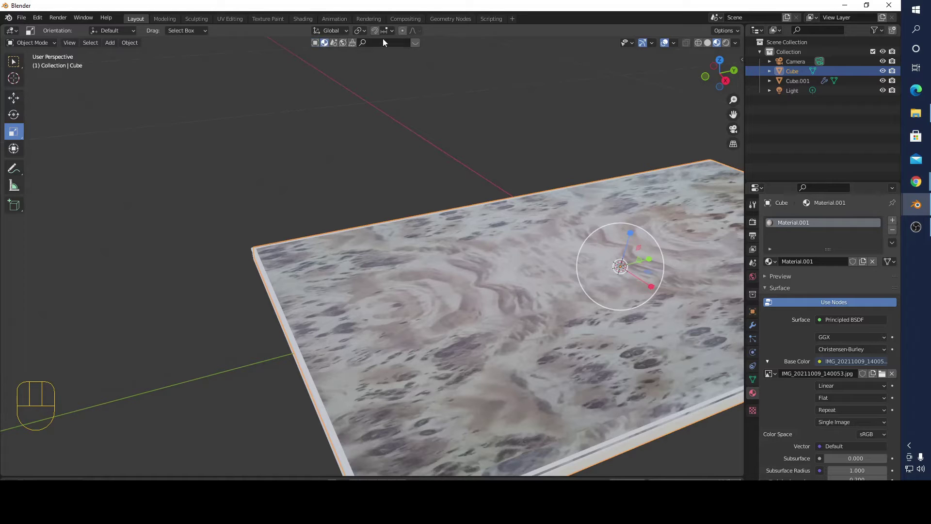
middle_click_drag(311, 354, 424, 309)
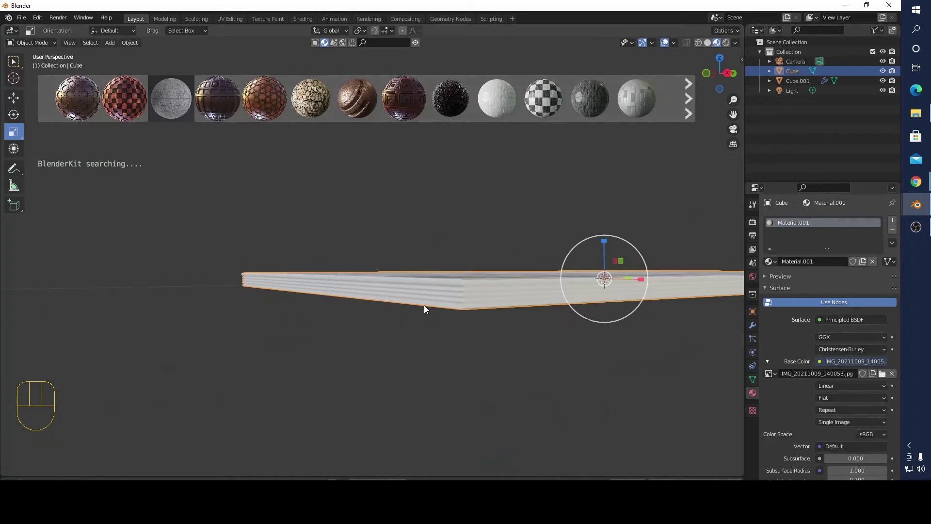
left_click(396, 42)
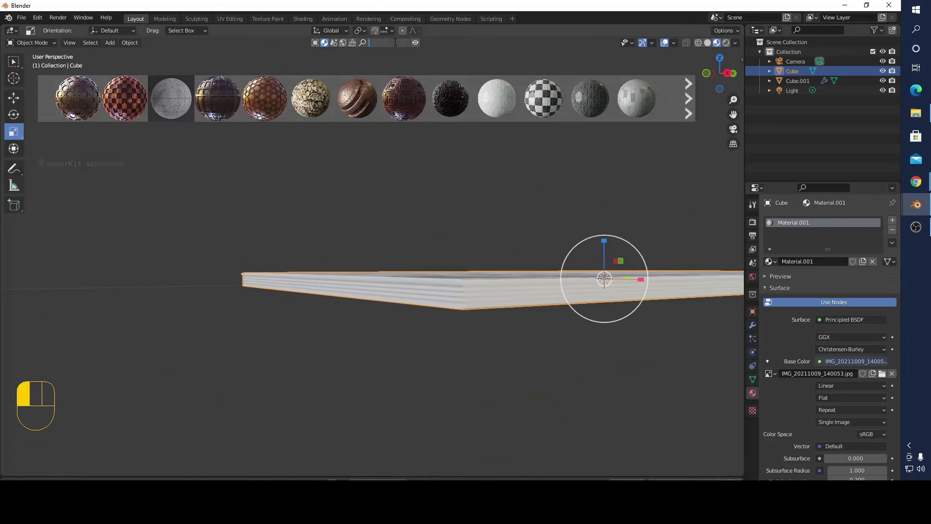
type("a")
type("lliminum")
left_click(373, 43)
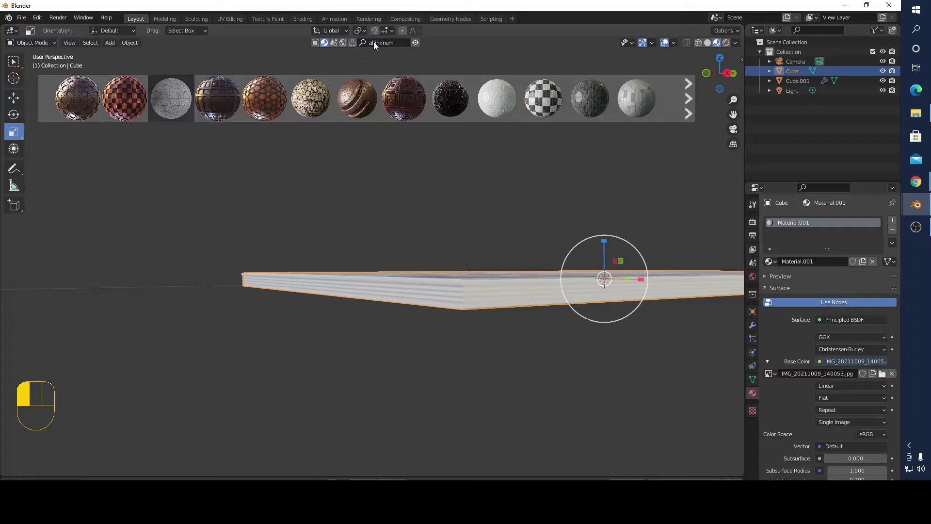
Compare the metal material previews and apply Brushed Aluminum 2 to the grooved edge frame.
mouse_move(199, 106)
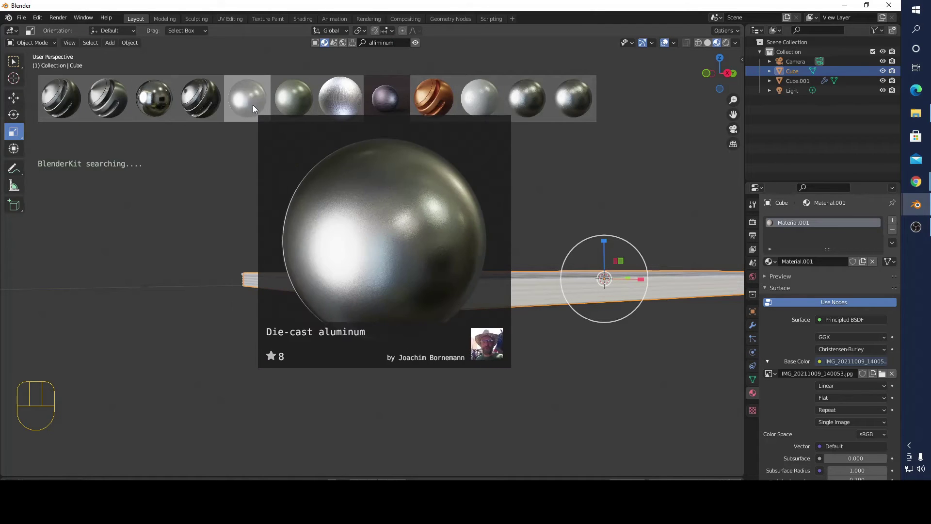
mouse_move(292, 102)
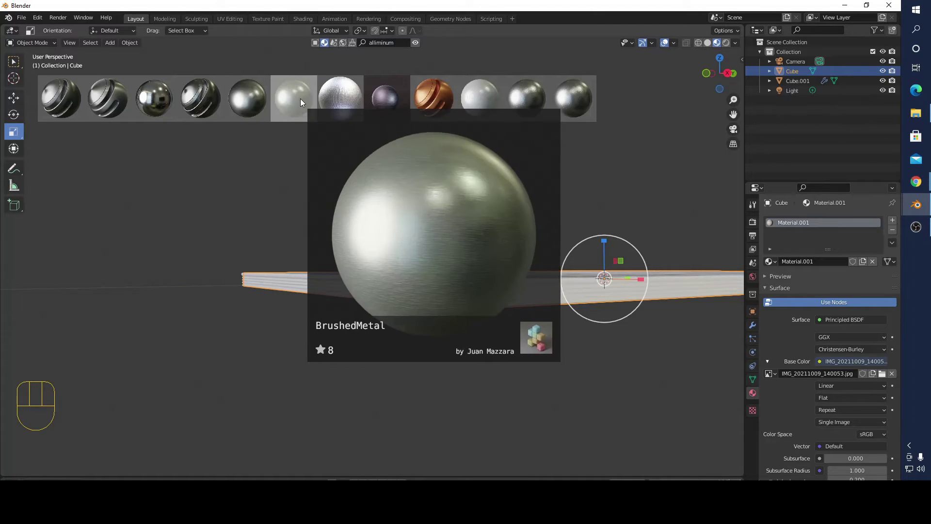
mouse_move(479, 99)
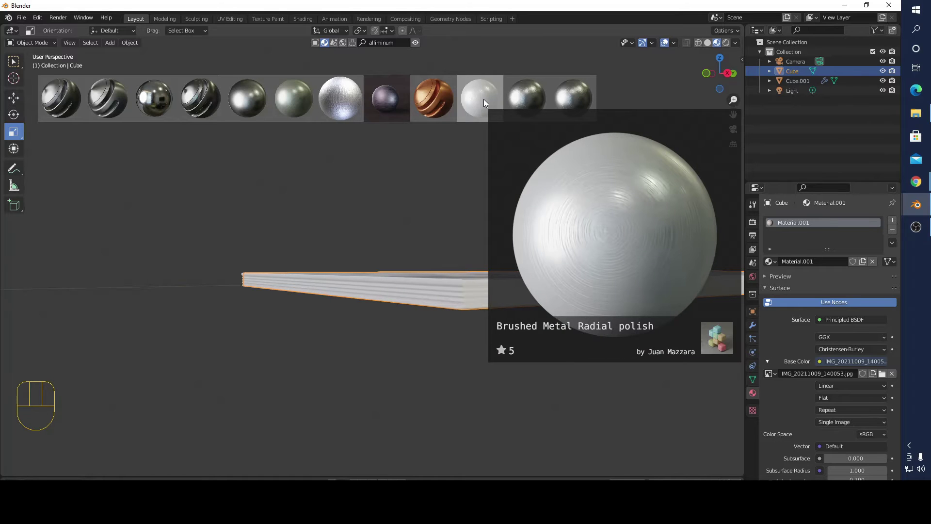
mouse_move(508, 100)
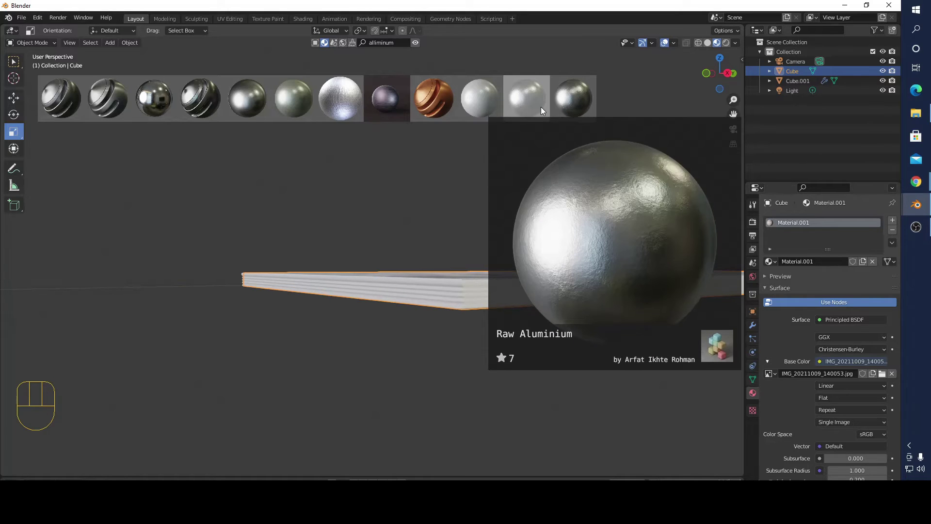
mouse_move(143, 114)
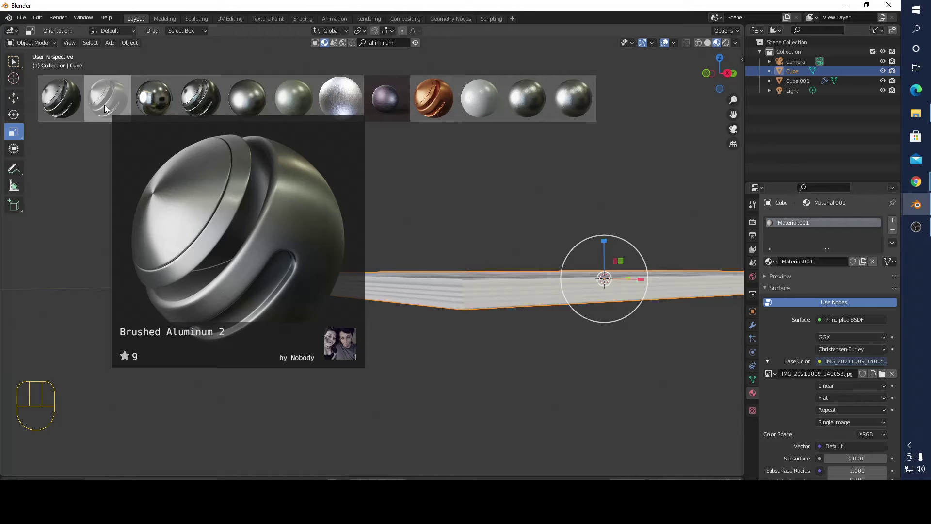
left_click_drag(105, 109, 438, 290)
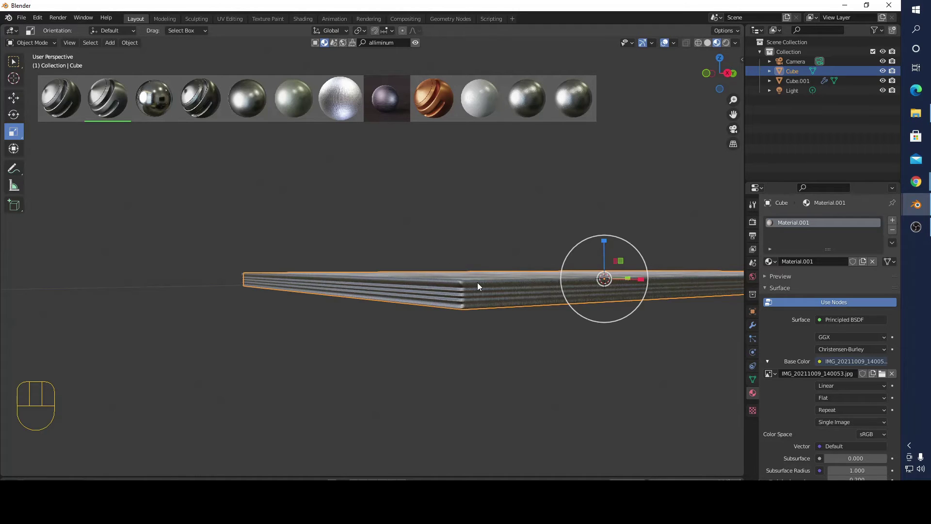
Select the grooved edge frame, apply smooth shading to it, and inspect its grooves up close.
scroll(466, 405, "up", 3)
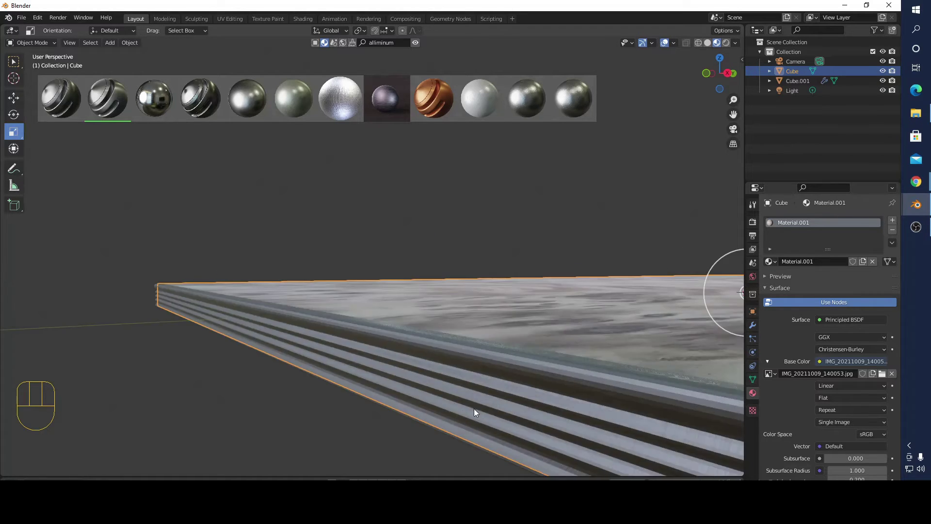
middle_click_drag(502, 402, 531, 364)
right_click(532, 363)
left_click(543, 335)
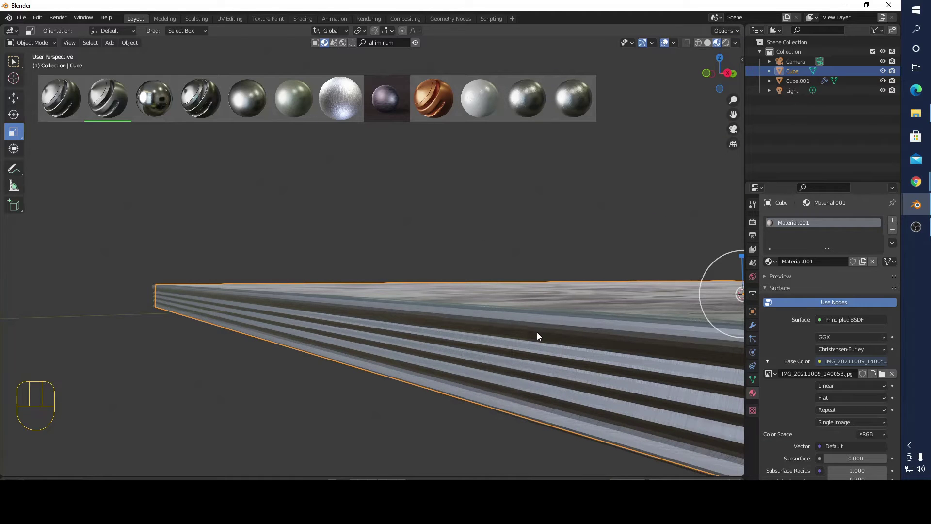
left_click(567, 288)
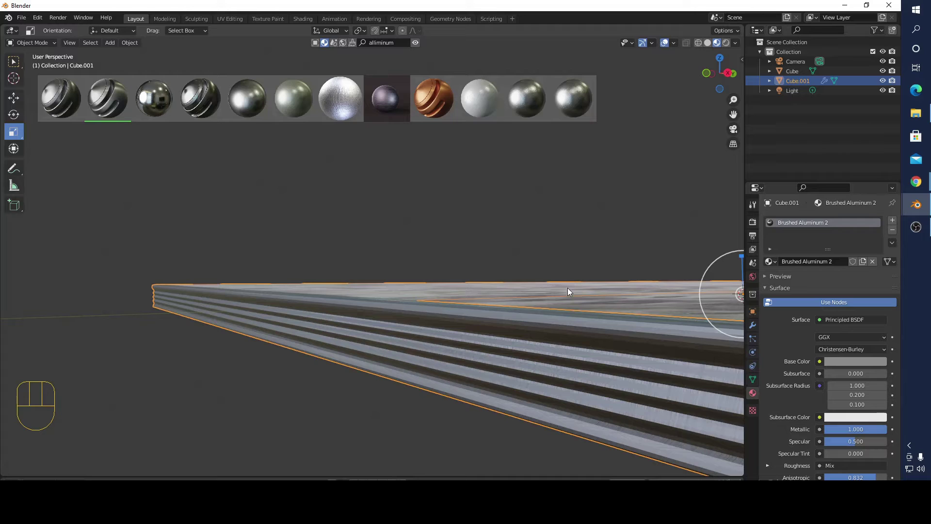
right_click(519, 314)
left_click(522, 312)
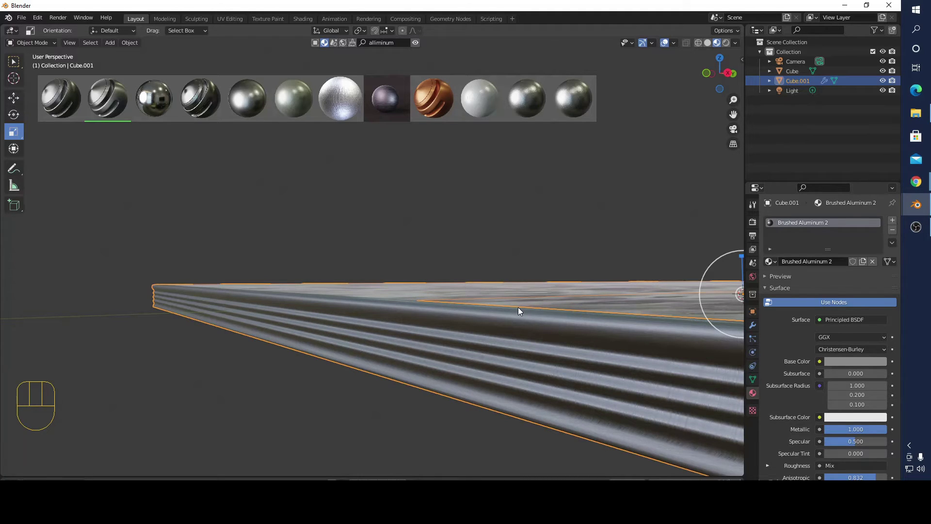
middle_click_drag(518, 307, 351, 194)
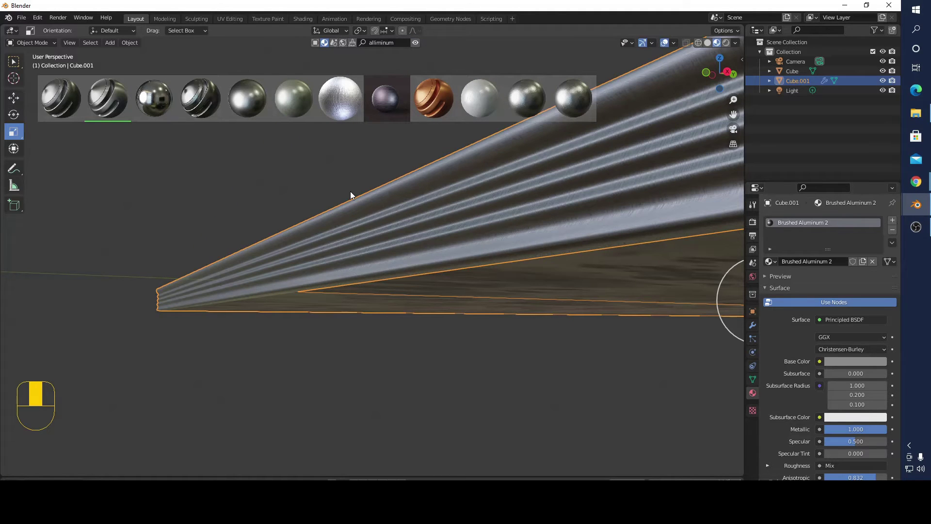
mouse_move(232, 104)
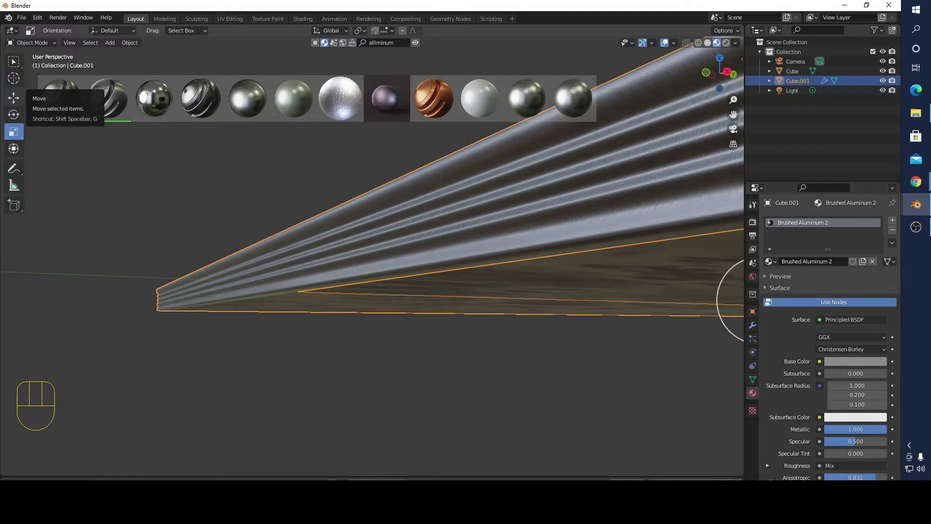
key("super+d")
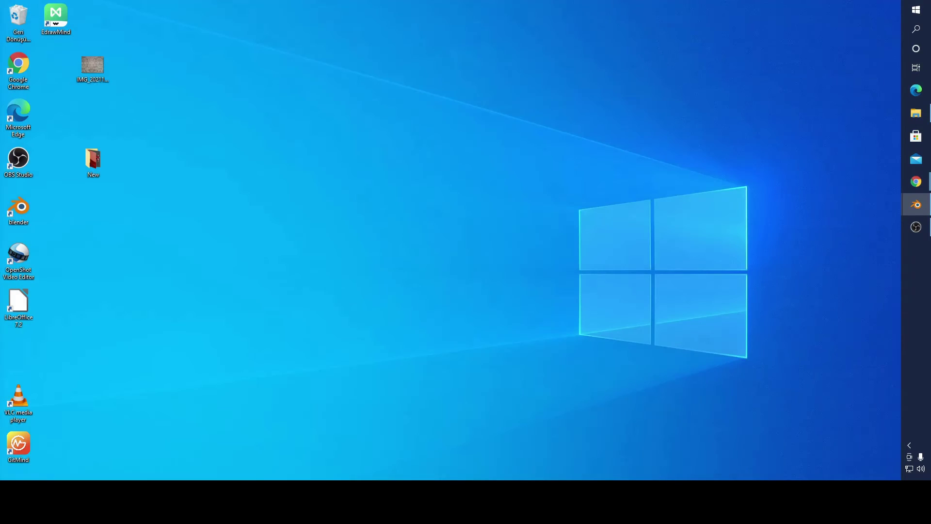
key("super+d")
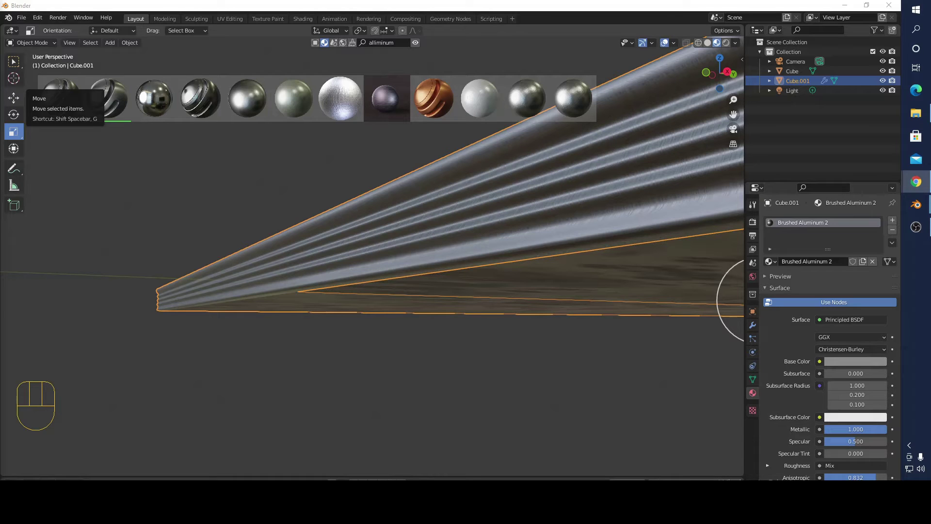
Replace the BlenderKit material search term with "aluminum" and run the search.
left_click(394, 44)
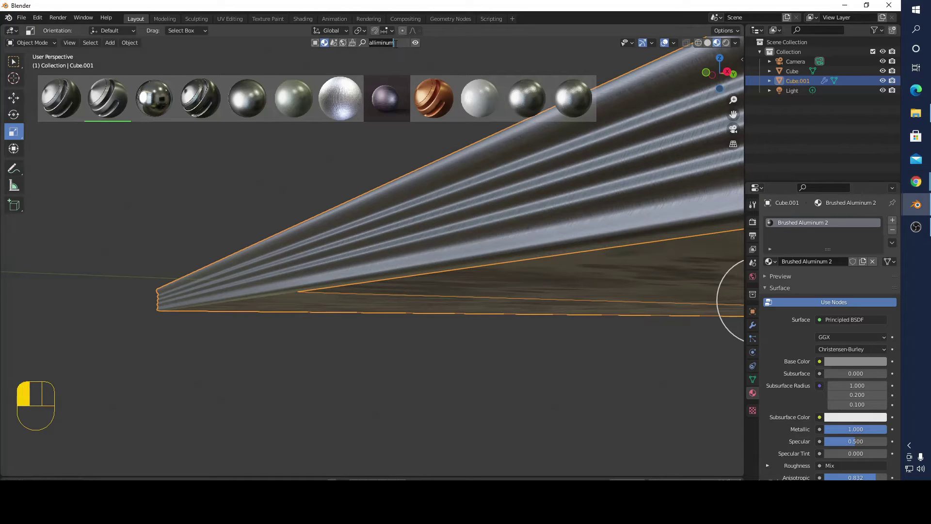
key("BackSpace")
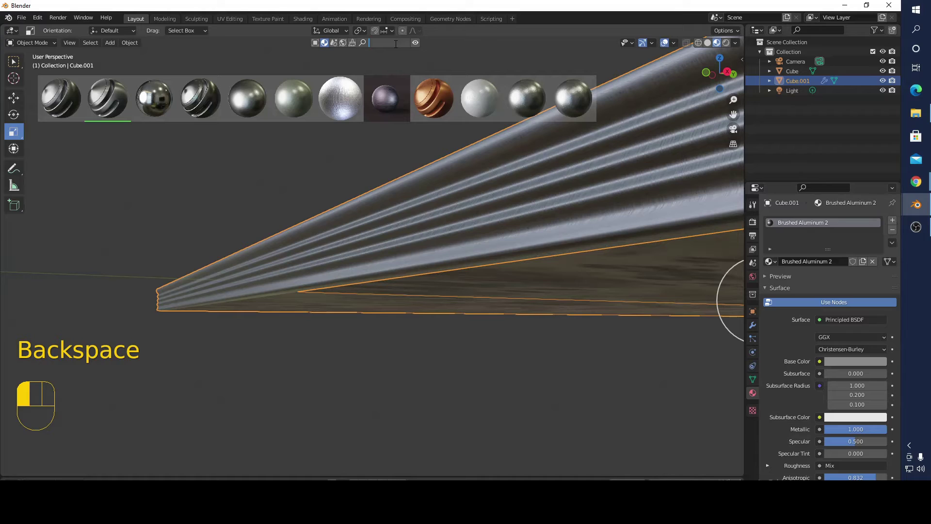
type("alumi")
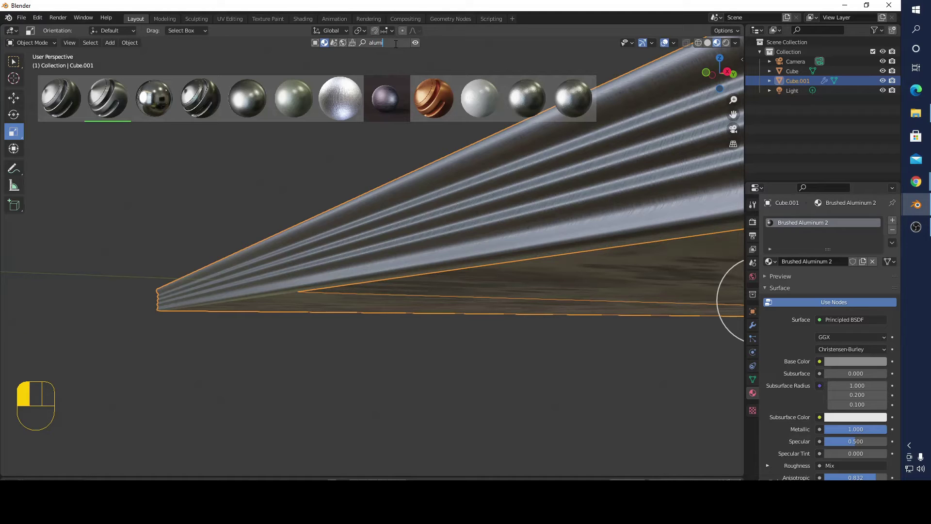
type("num")
key("Return")
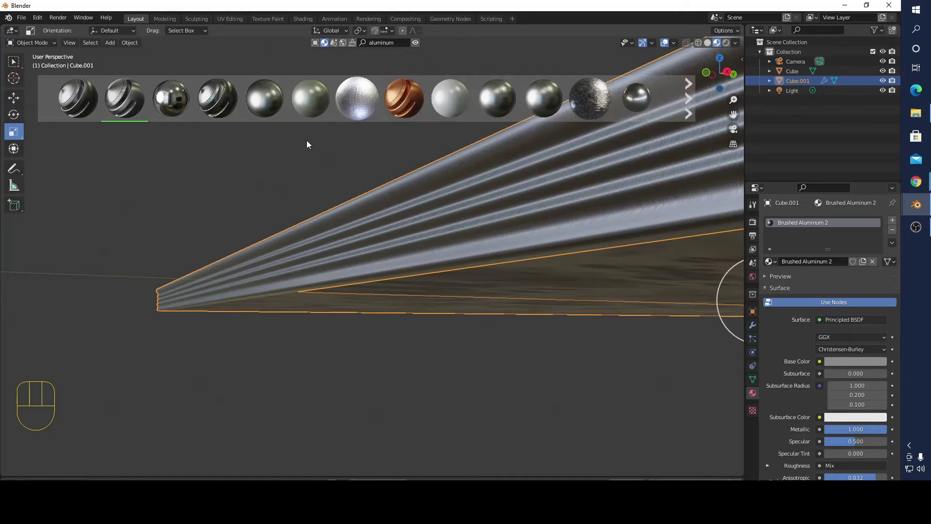
Compare the aluminum material previews and apply Brushed Aluminum to the grooved edge frame.
mouse_move(315, 112)
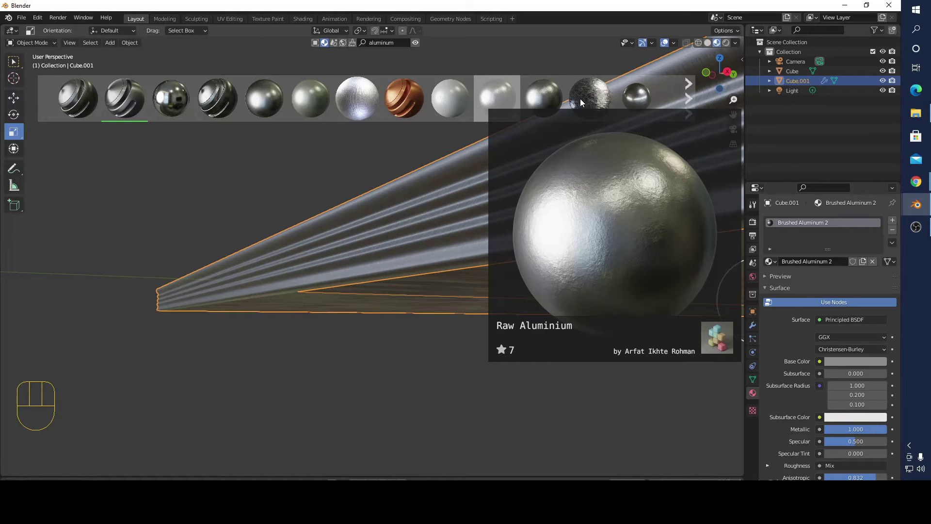
mouse_move(467, 101)
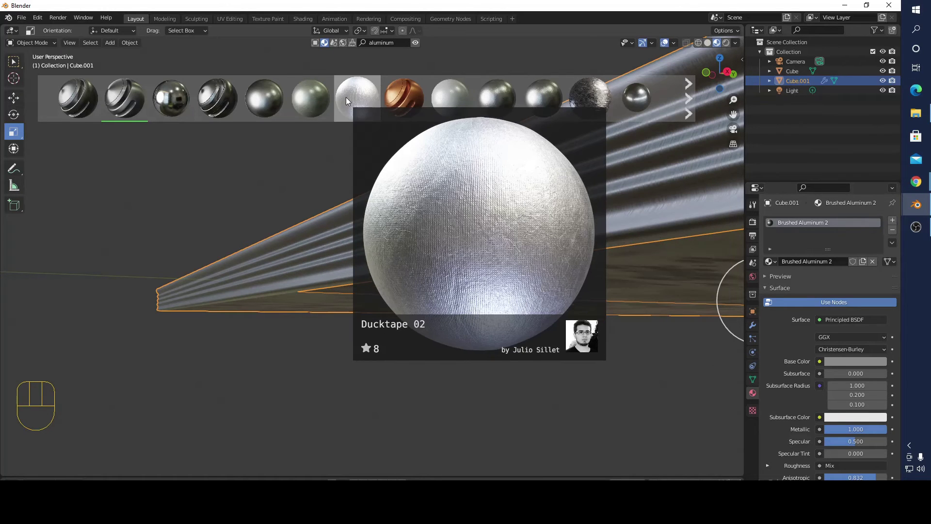
mouse_move(266, 98)
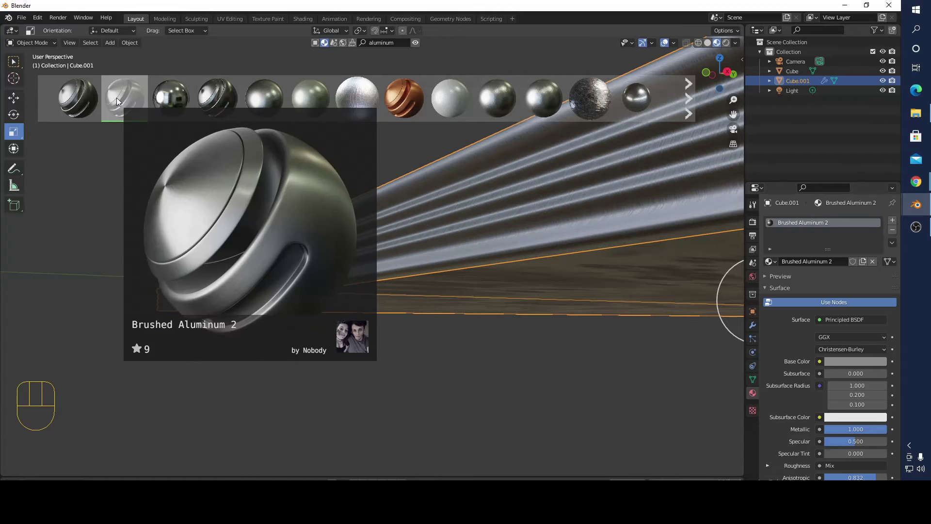
mouse_move(73, 101)
mouse_move(74, 101)
left_mouse_down()
mouse_move(206, 182)
mouse_move(359, 258)
mouse_move(348, 211)
left_mouse_up()
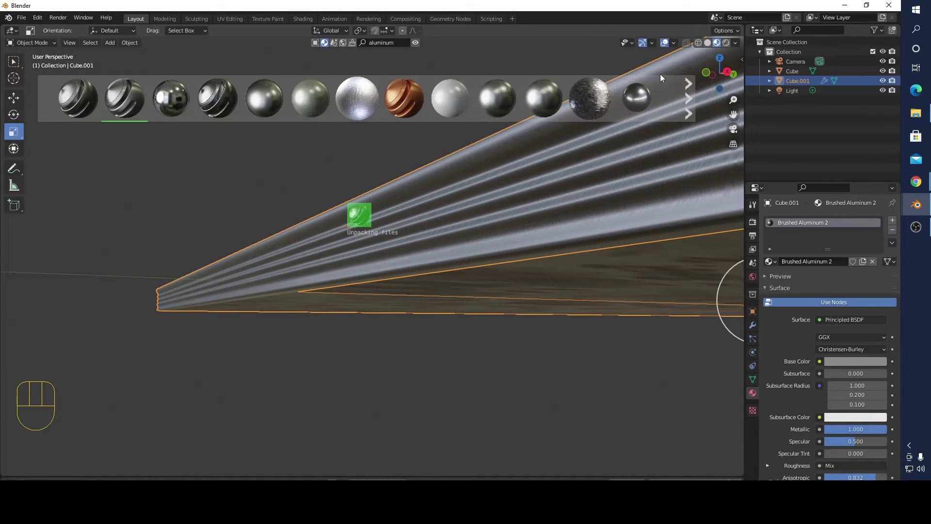
Browse further aluminum results and apply Brushed Aluminium Procedural to the grooved edge frame.
left_click(690, 92)
mouse_move(400, 107)
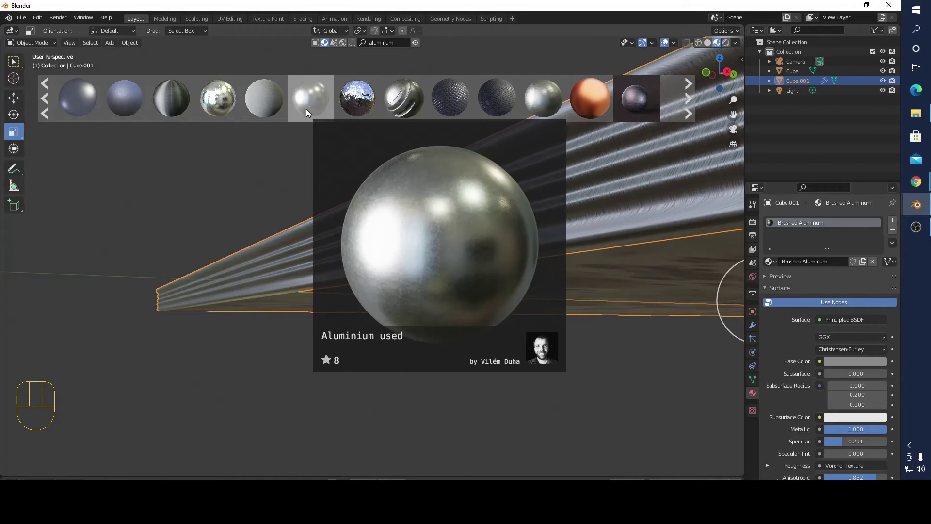
mouse_move(391, 103)
left_mouse_down()
mouse_move(429, 172)
mouse_move(447, 173)
left_mouse_up()
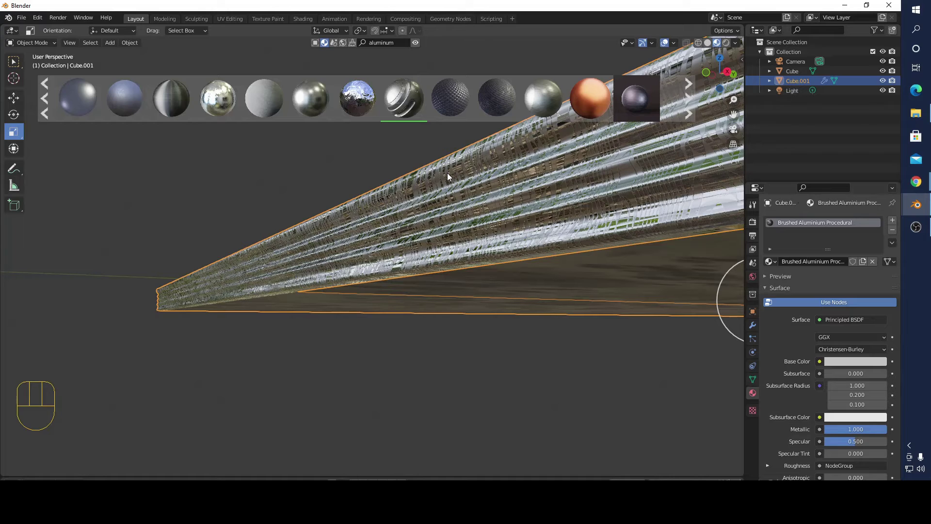
Set the scene's render engine to Cycles.
scroll(529, 193, "down", 5)
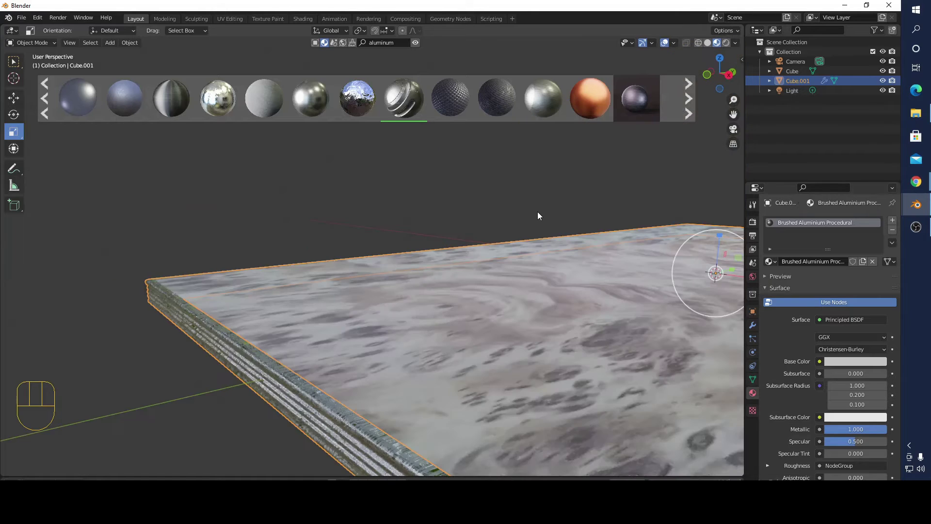
left_click(751, 221)
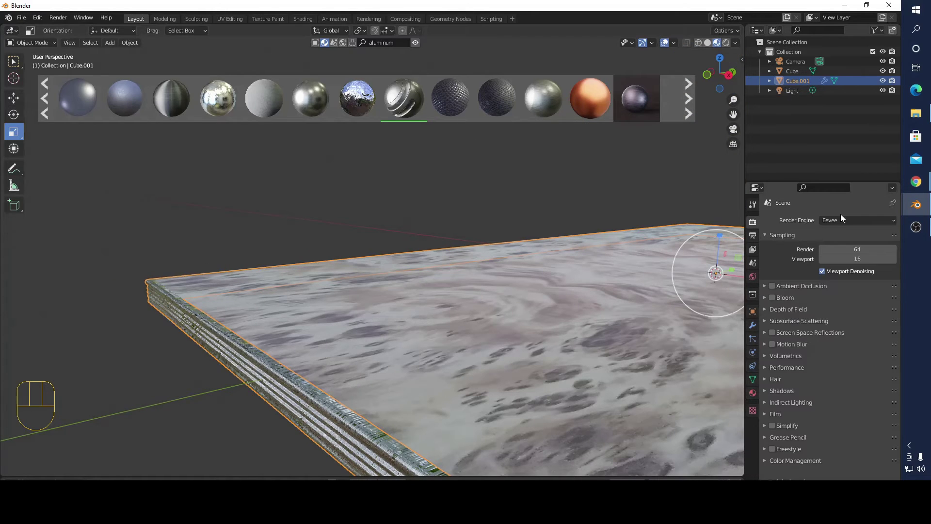
left_click(844, 219)
left_click(826, 252)
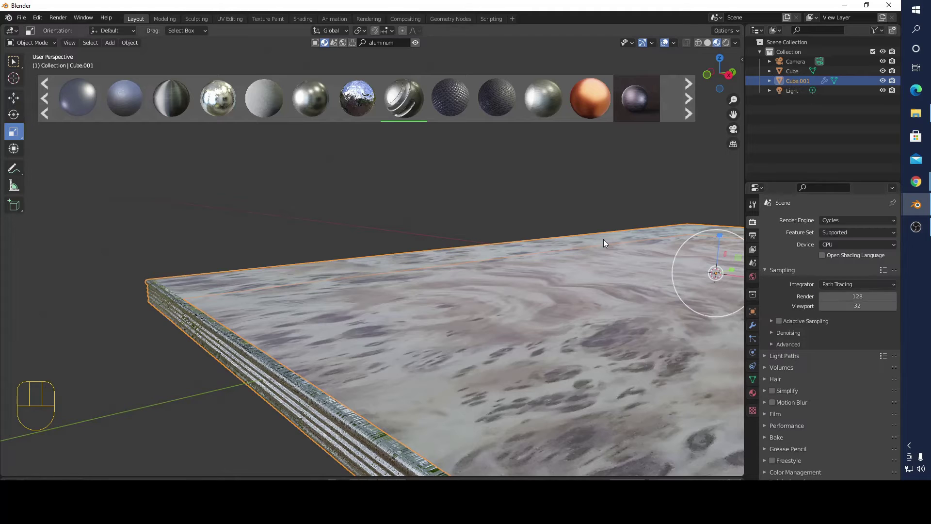
Apply the plain grey metal material next to the copper one to the grooved edge frame, and hide the asset bar.
middle_click_drag(513, 225, 567, 91)
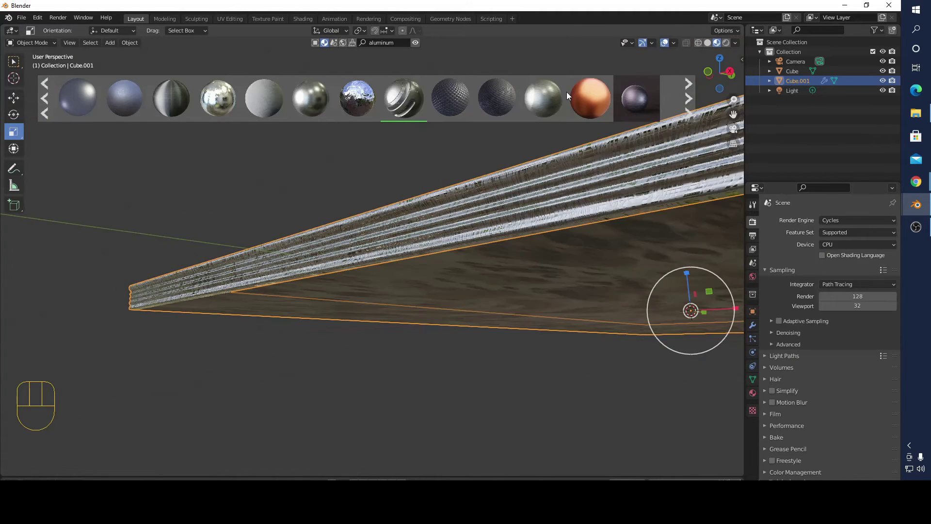
left_click_drag(567, 91, 545, 197)
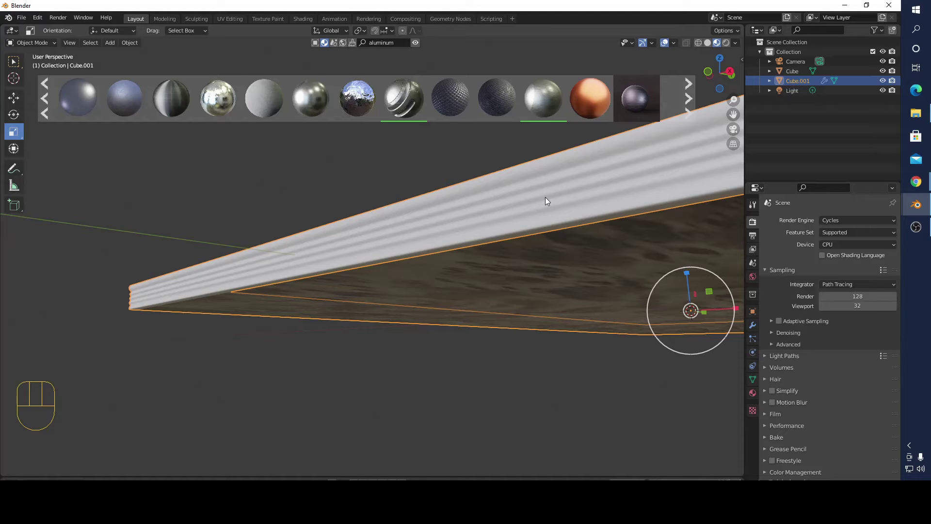
middle_click_drag(545, 197, 448, 112)
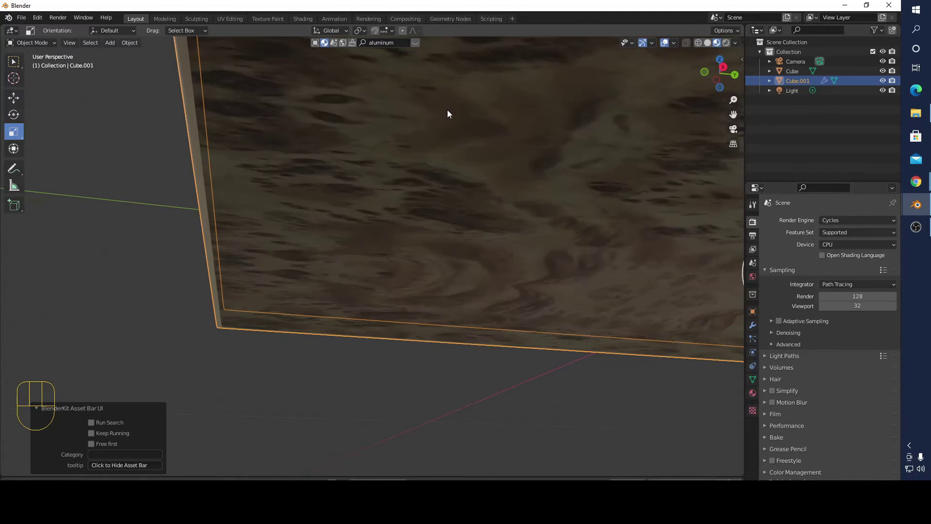
Switch the viewport to solid shading and add a 0.02 m cube at the world origin.
scroll(447, 109, "down", 3)
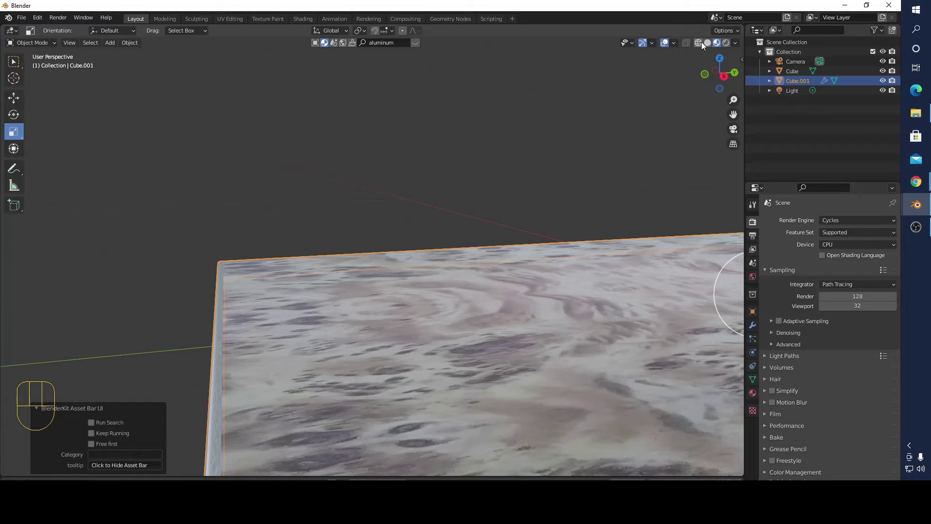
left_click(706, 43)
scroll(403, 145, "down", 3)
left_click(110, 43)
mouse_move(118, 51)
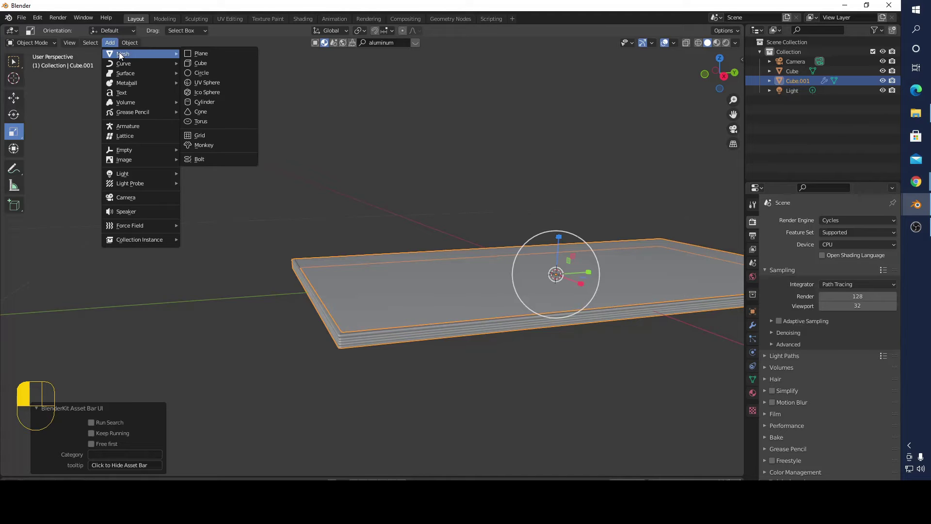
left_click(200, 63)
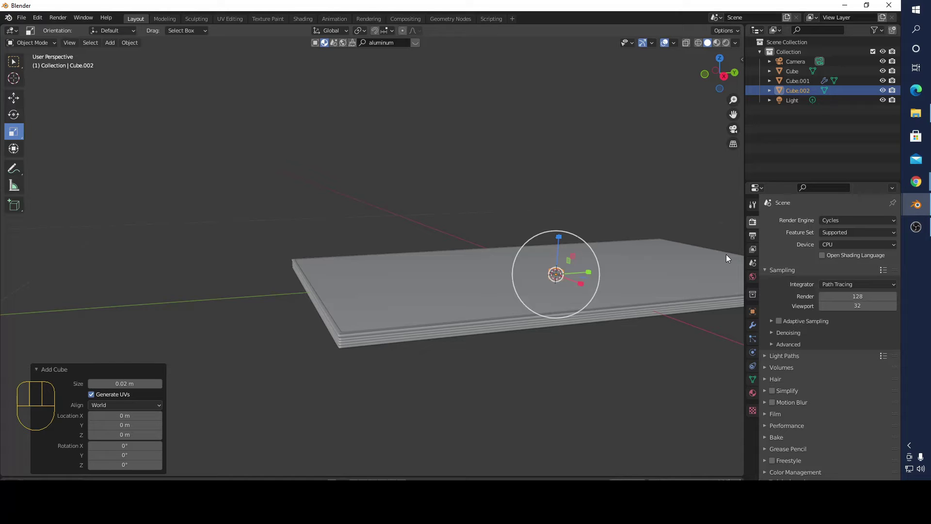
Hide the tabletop and its edge frame in the viewport and center the view on the new cube.
left_click(882, 70)
left_click(883, 81)
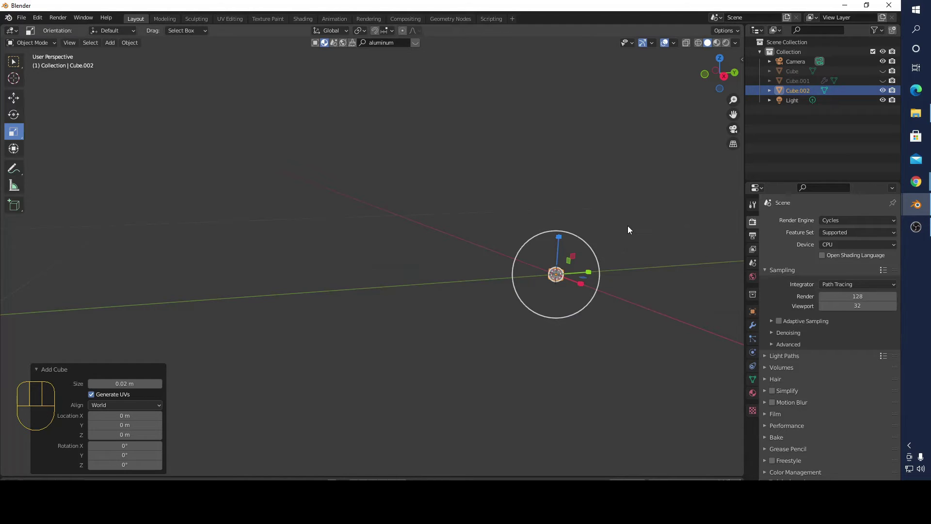
middle_click_drag(628, 226, 584, 188)
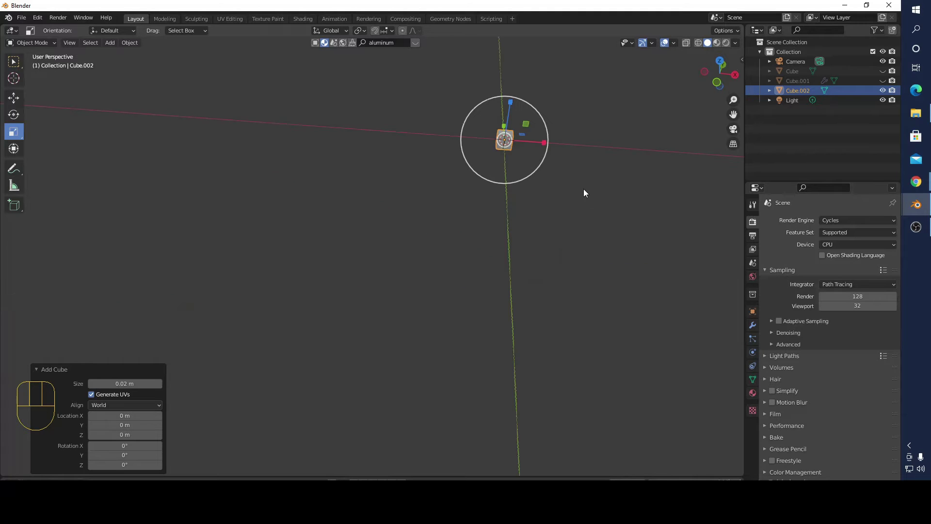
key("KP_Decimal")
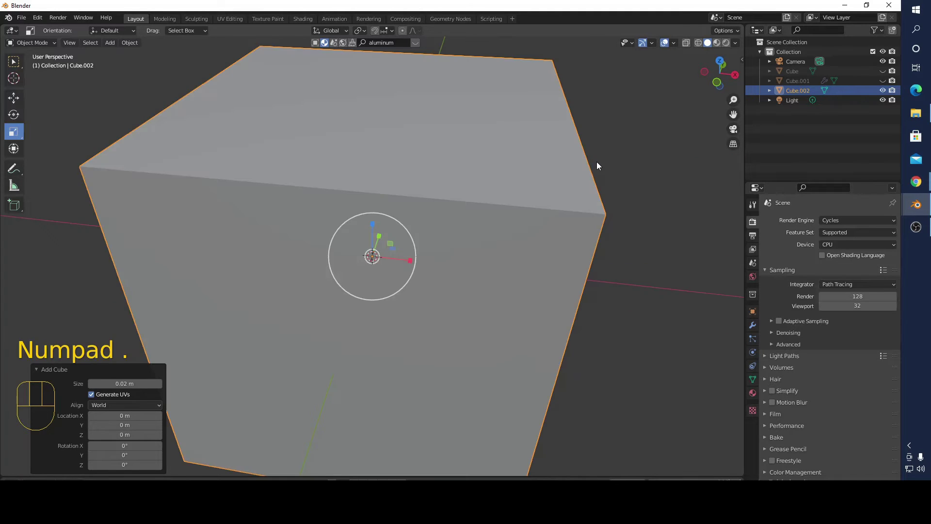
middle_click_drag(617, 254, 581, 249)
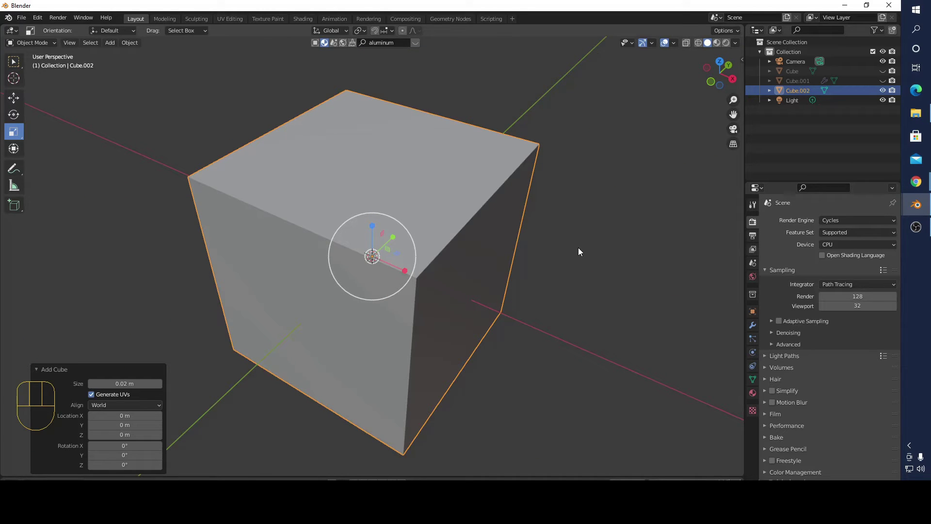
mouse_move(601, 242)
middle_mouse_down()
mouse_move(557, 265)
mouse_move(475, 250)
mouse_move(551, 260)
mouse_move(591, 251)
middle_mouse_up()
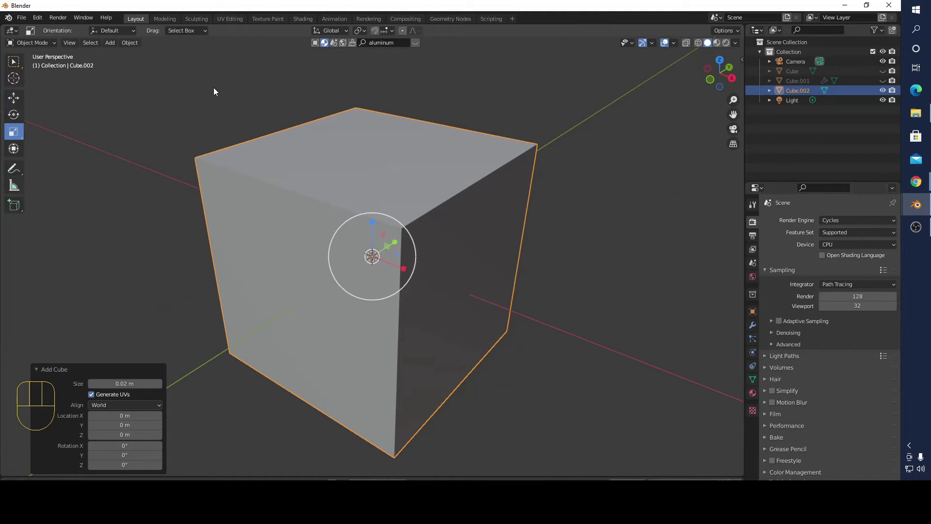
Enter Edit Mode on the new cube.
key("Tab")
middle_click_drag(476, 289, 490, 278)
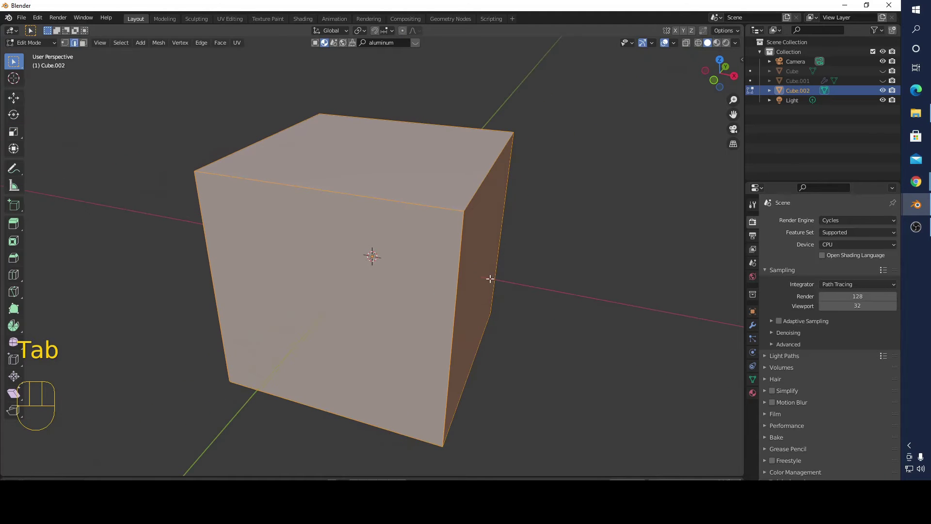
Select the face loop around the cube's front and top, then add two loop cuts spread apart by about 2.7 along X.
left_click(430, 210)
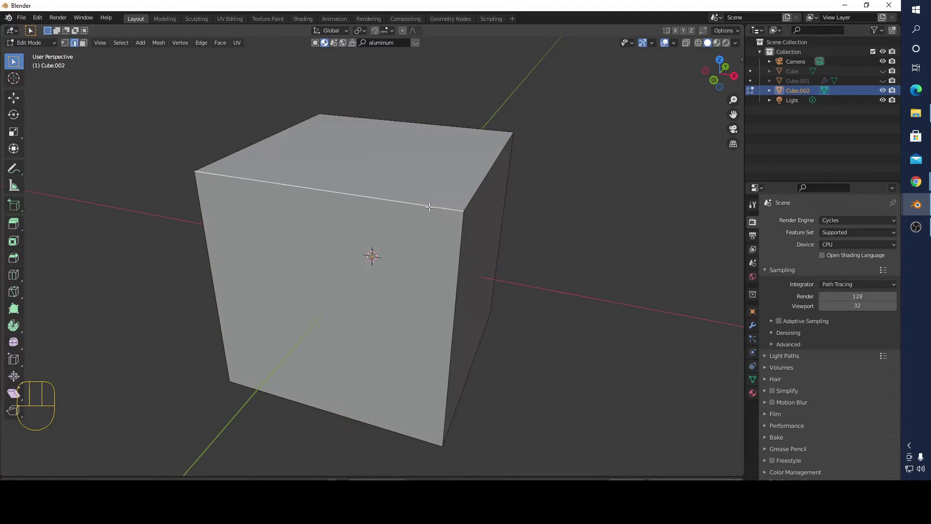
key("ctrl+3")
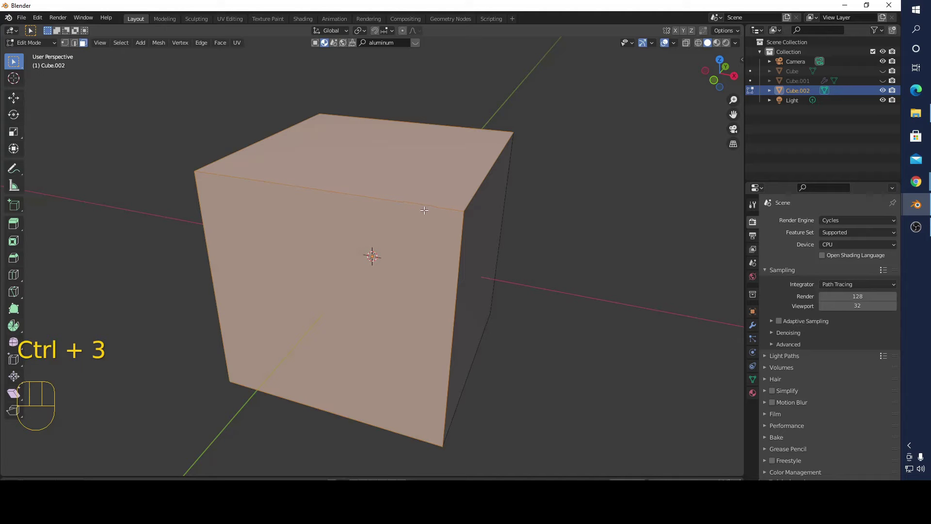
middle_click_drag(432, 205, 469, 195)
left_click(461, 162, "alt")
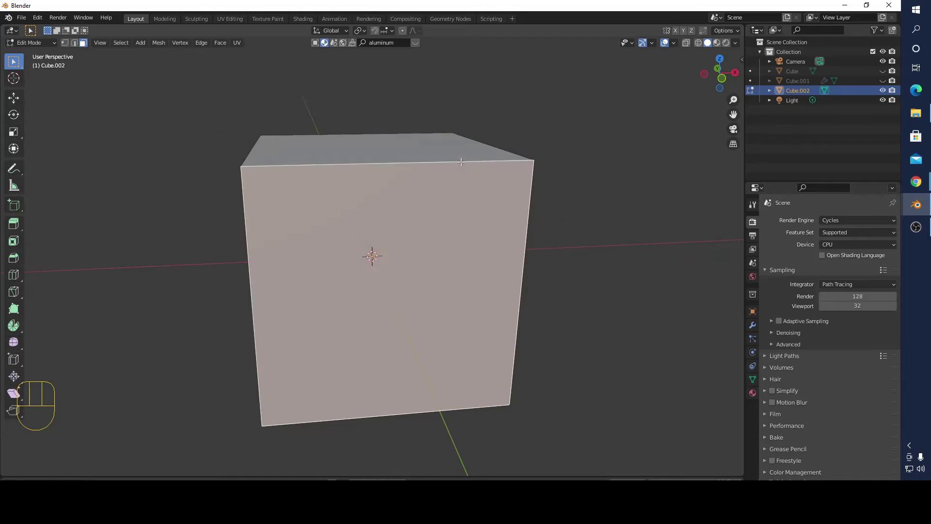
left_click(462, 162, "alt")
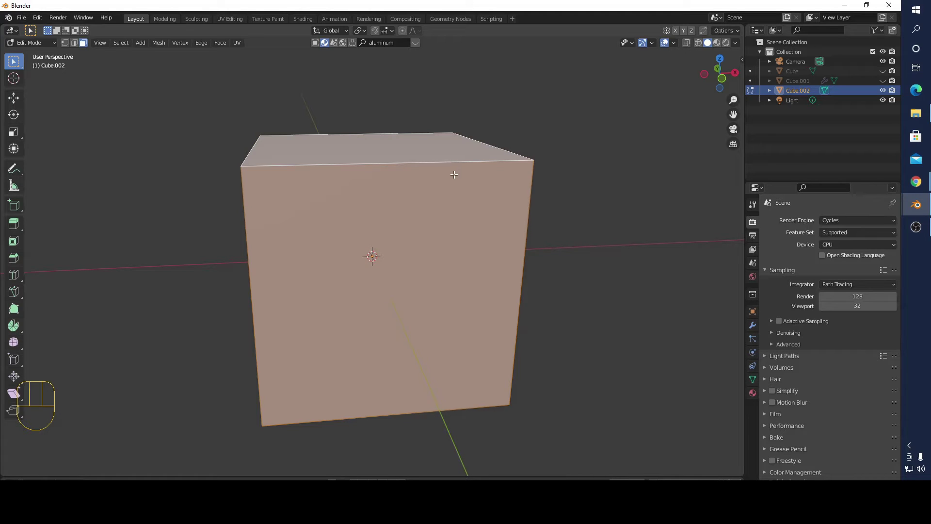
key("ctrl+r")
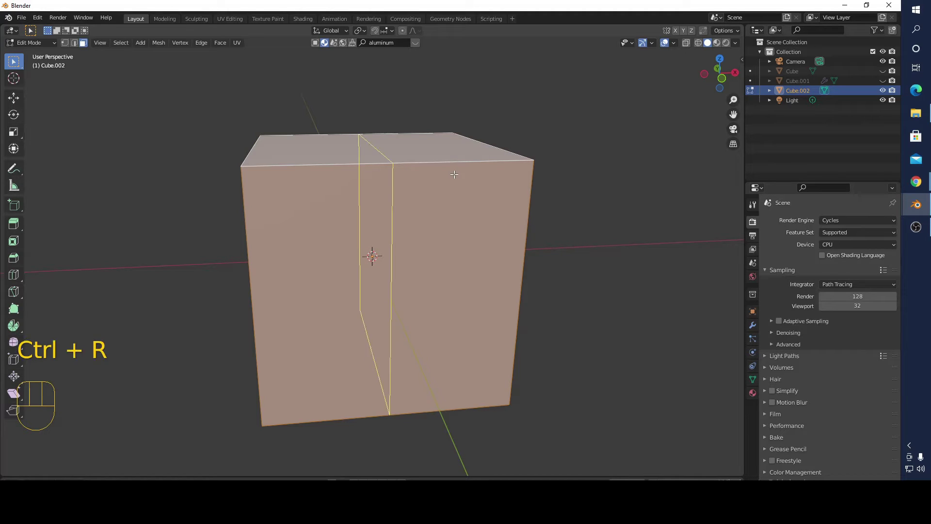
scroll(455, 175, "up", 1)
left_click(455, 175)
right_click(454, 175)
key("s")
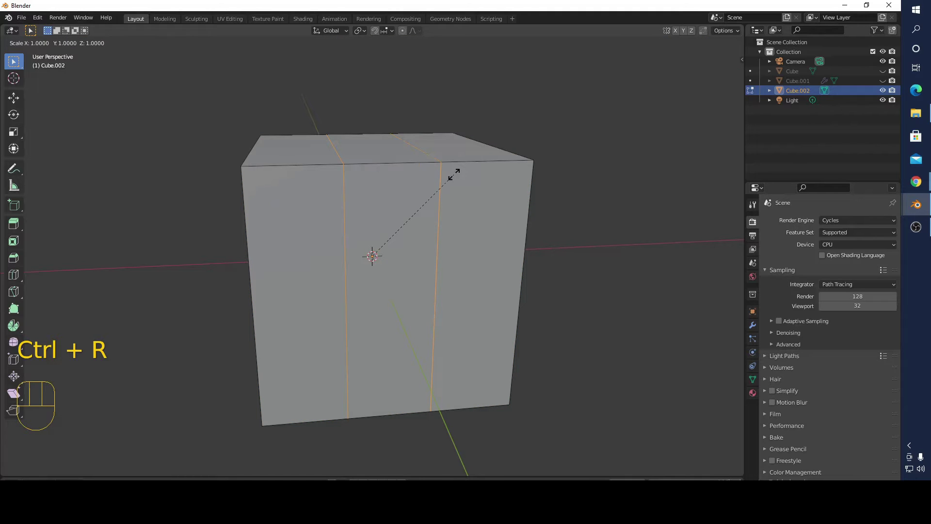
key("x")
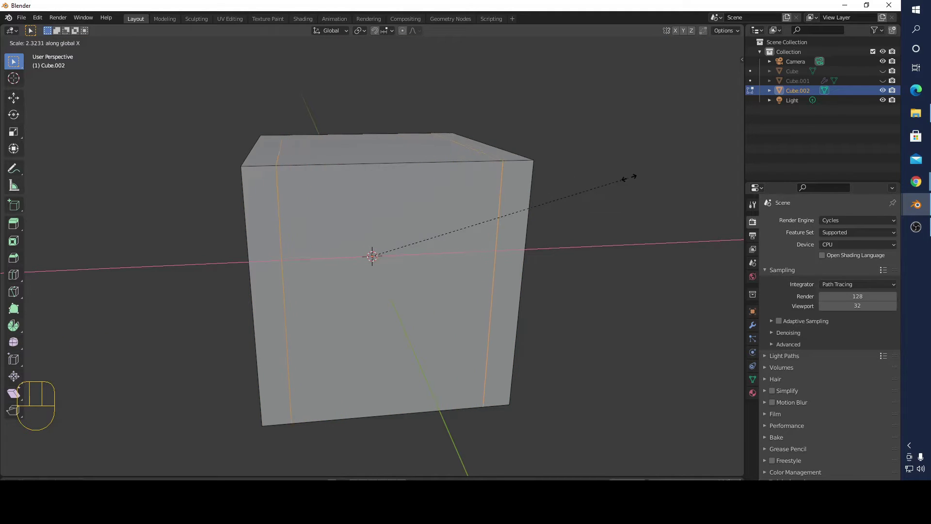
left_click(675, 182)
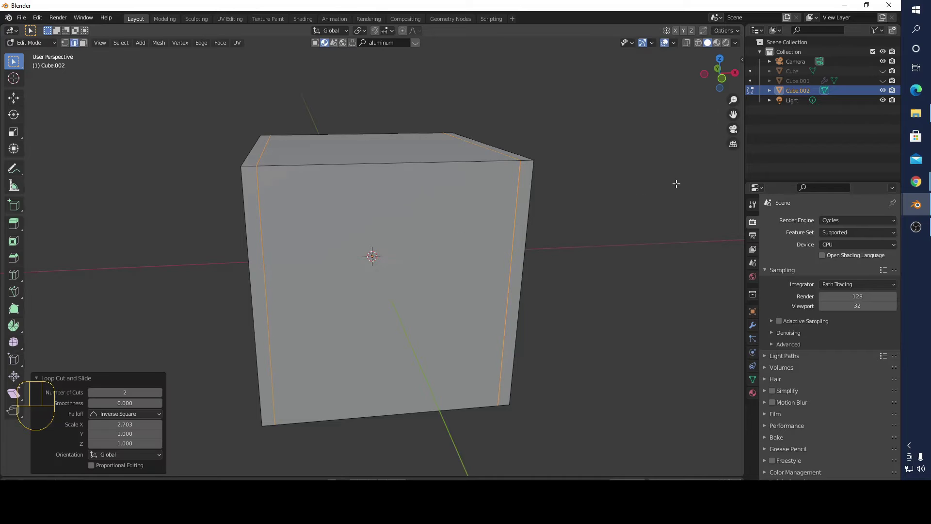
Add a Subdivision Surface modifier to the cube.
middle_click_drag(588, 208, 542, 202)
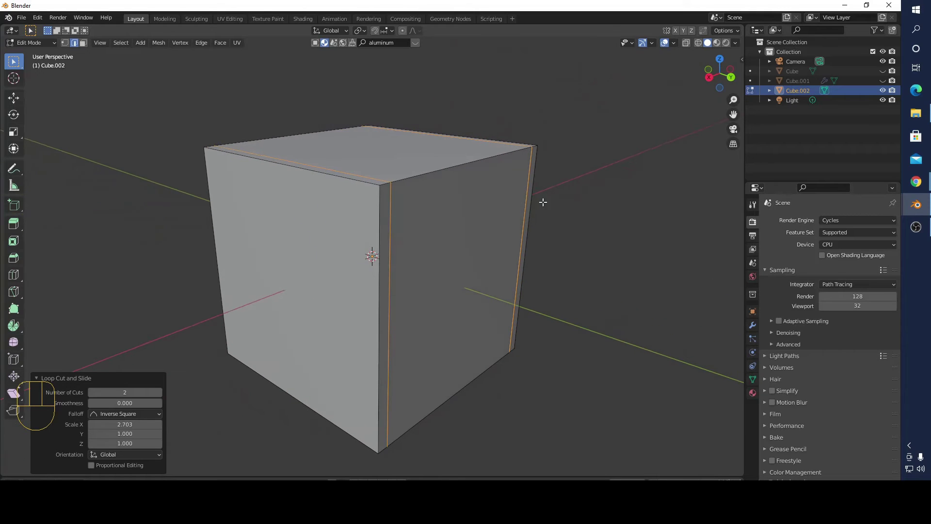
left_click(750, 326)
left_click(780, 222)
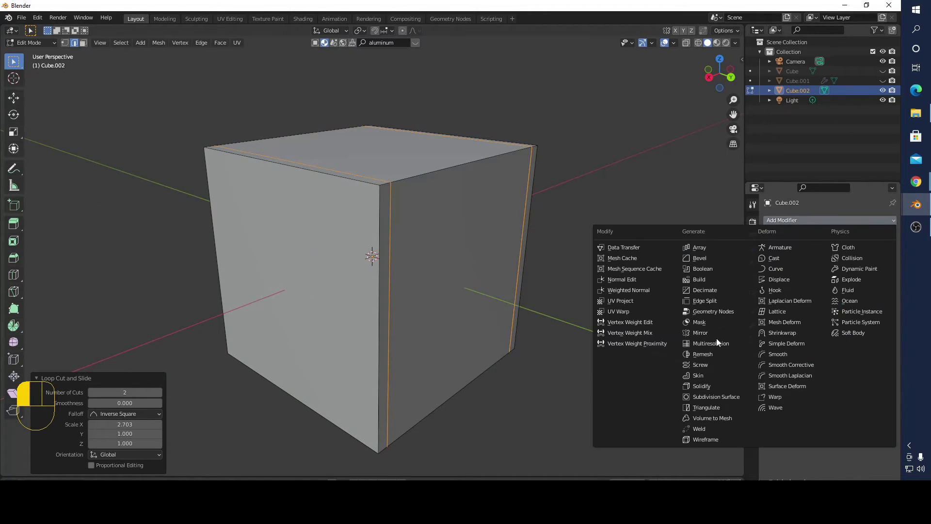
left_click(698, 397)
middle_click_drag(540, 283, 557, 267)
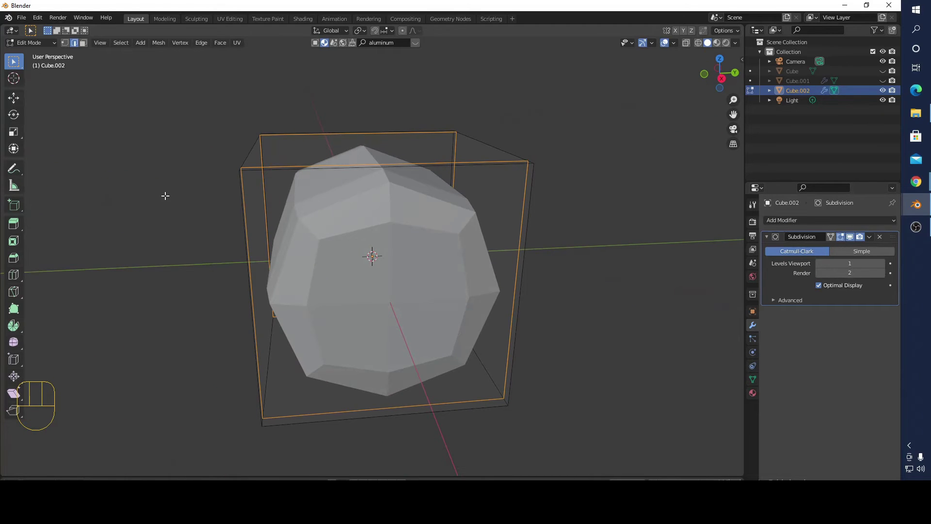
Add one horizontal loop cut close to the cube's bottom edges, at a slide factor of about 0.935, and return to the selection tool.
left_click(15, 276)
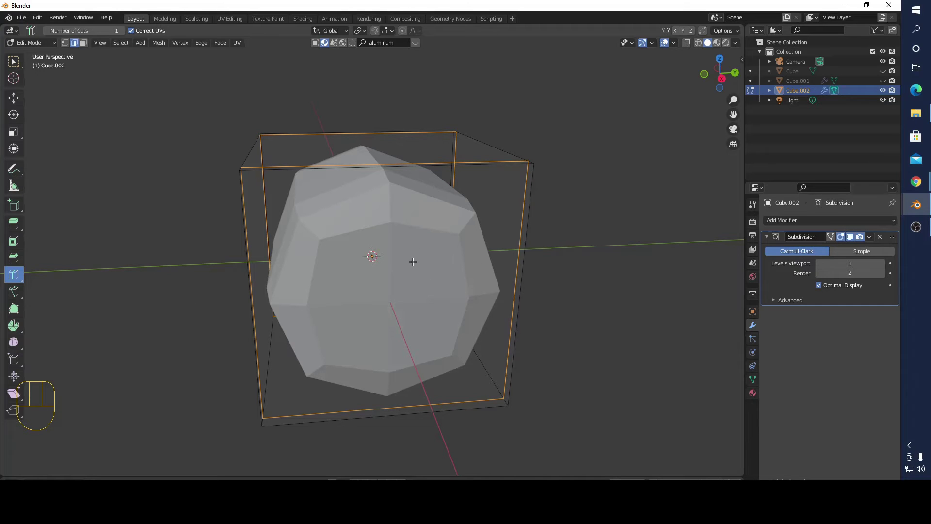
left_click_drag(262, 301, 267, 421)
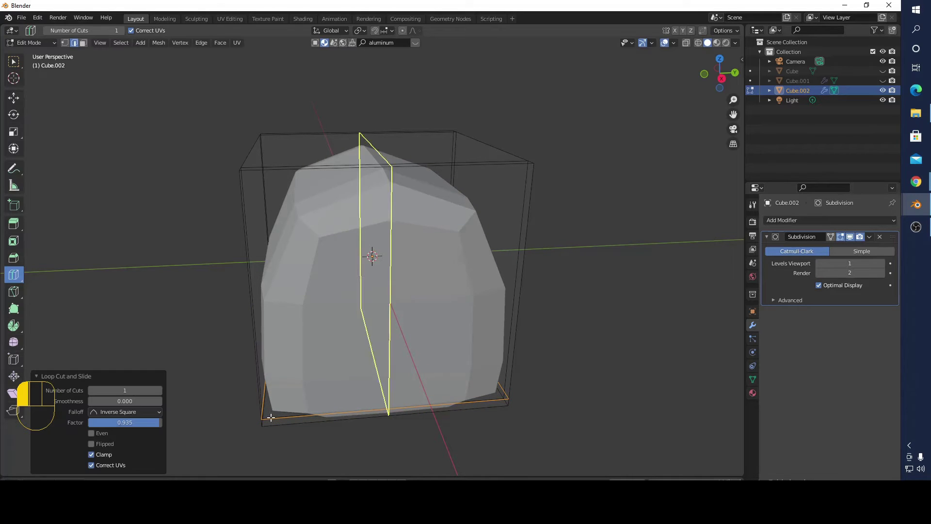
middle_click_drag(706, 290, 678, 242)
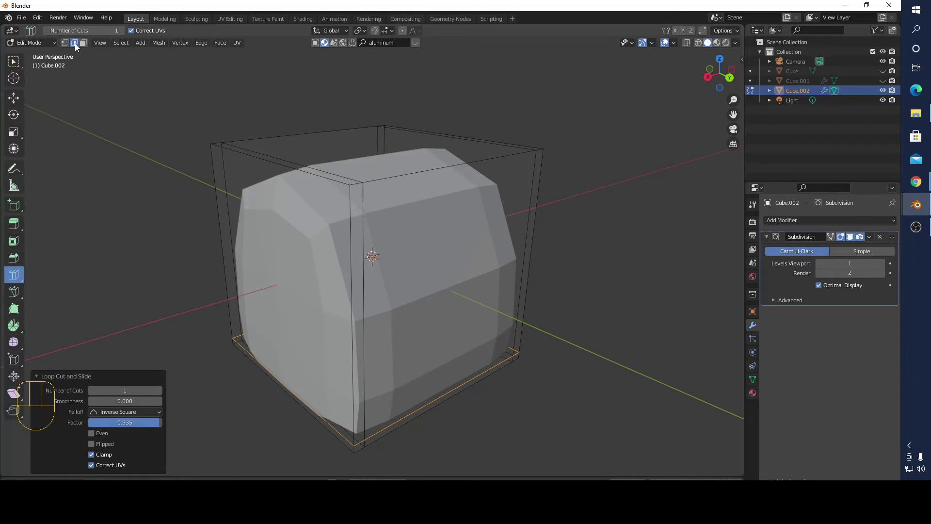
key("w")
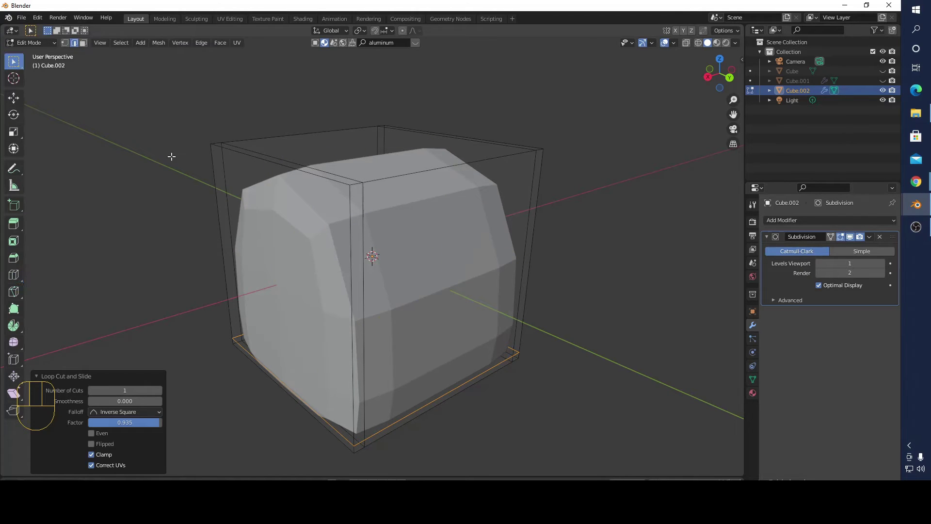
Try scaling the four vertical edges of the cube's positive Y side to about 0.56 along X, and undo it.
left_click(363, 218)
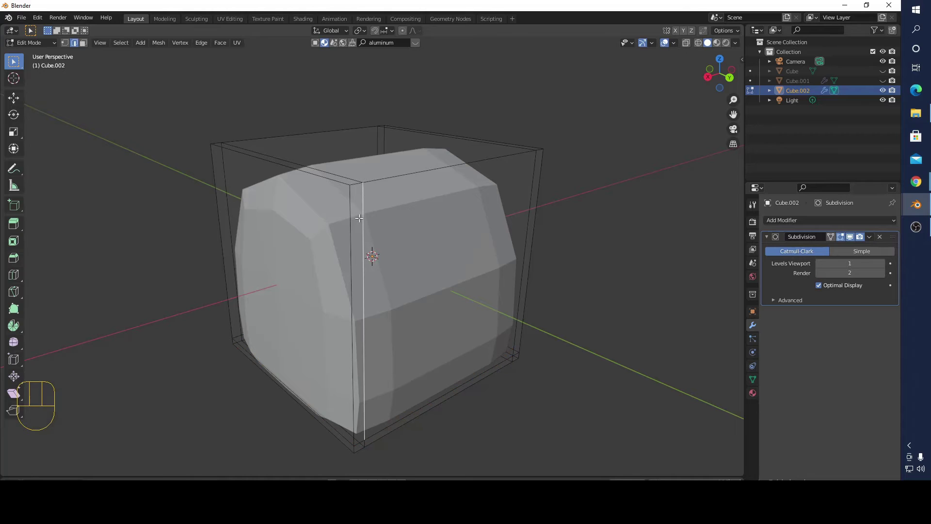
middle_click_drag(328, 245, 443, 305)
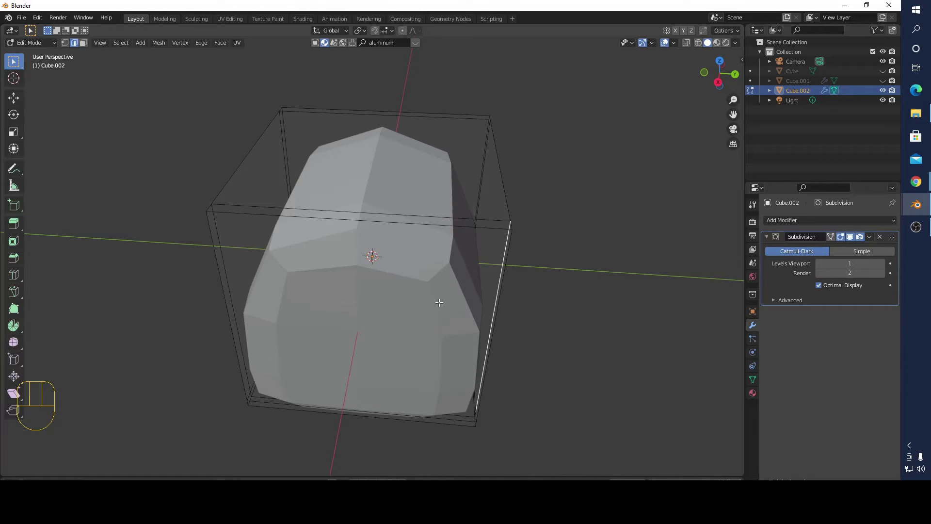
middle_click_drag(615, 252, 540, 232)
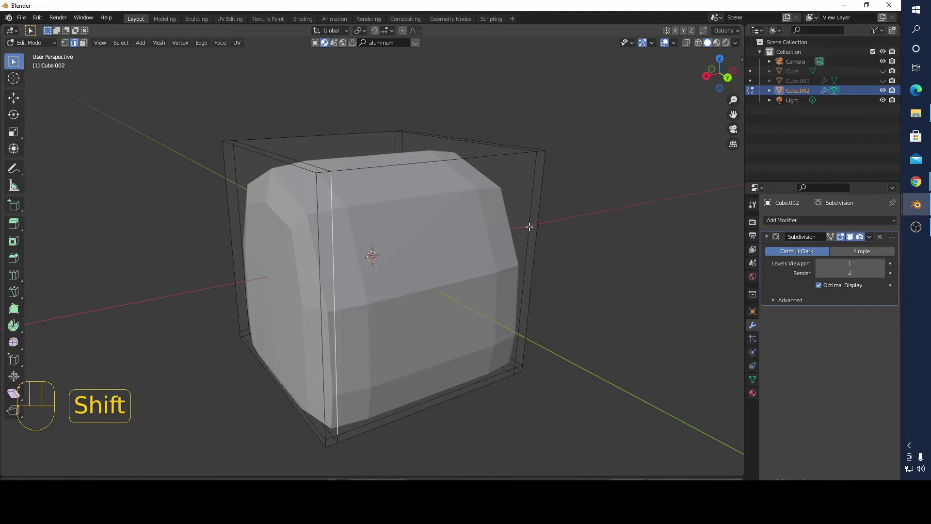
left_click(529, 227, "shift")
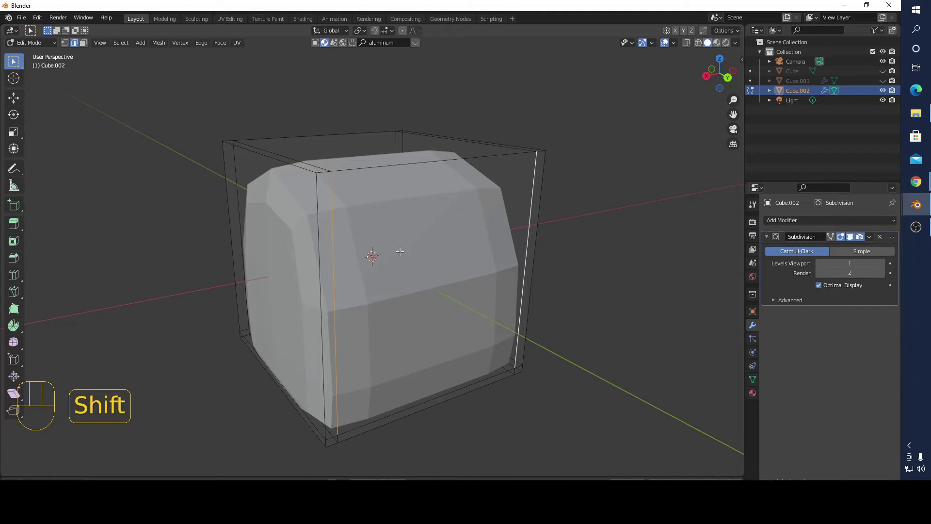
left_click(321, 263, "shift")
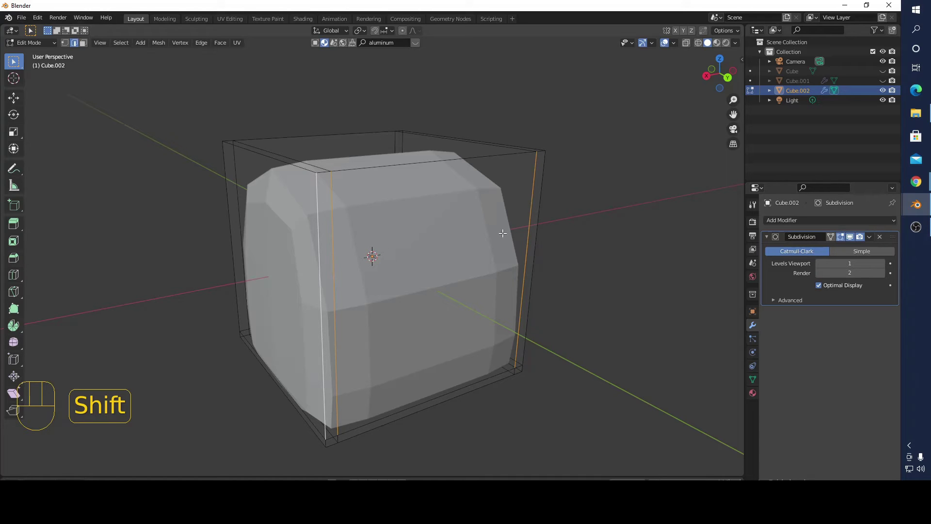
left_click(535, 228, "shift")
key("s")
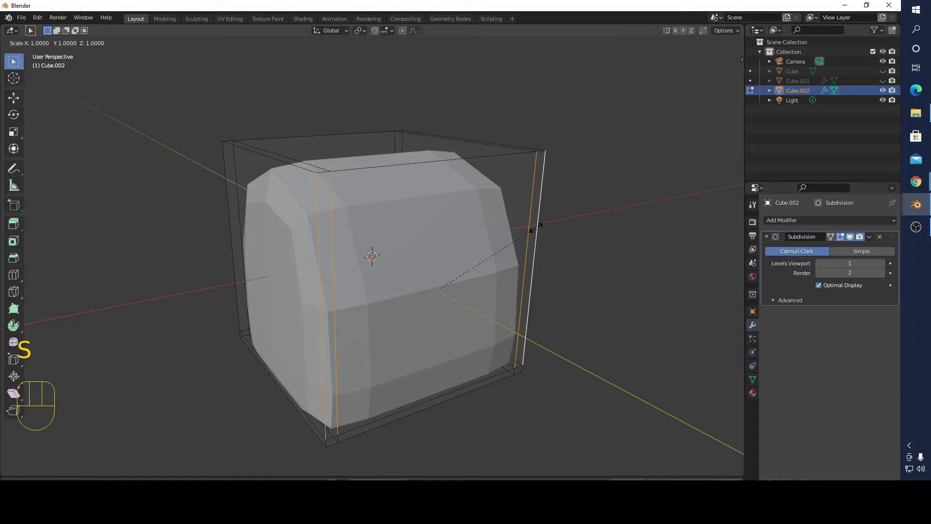
key("x")
left_click(482, 240)
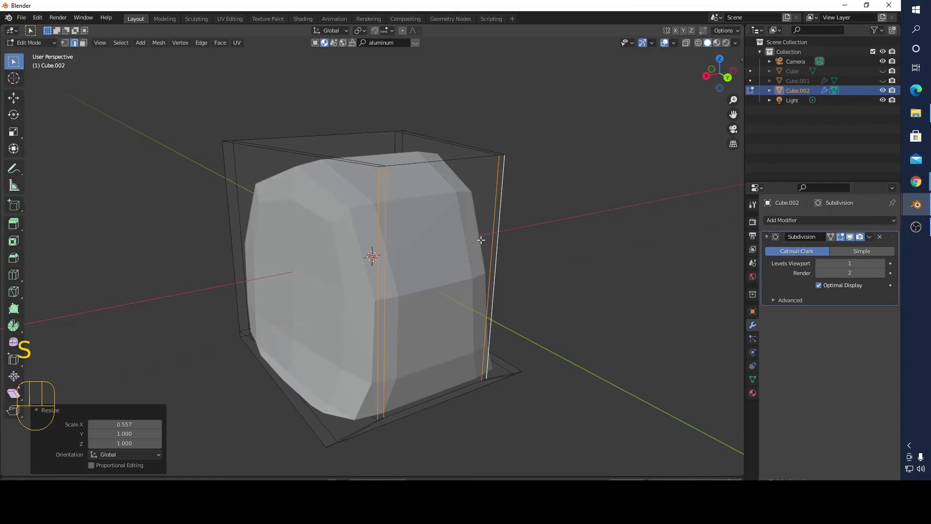
key("ctrl+z")
Select the narrow upper face strip and its face loop, then add two loop cuts spread apart by about 2.88 along Y.
middle_click_drag(482, 240, 313, 235)
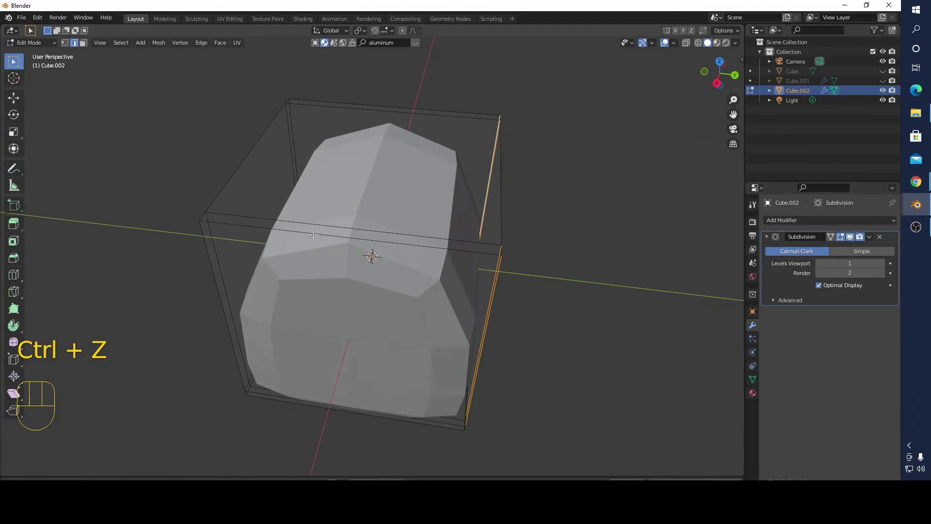
left_click(82, 44)
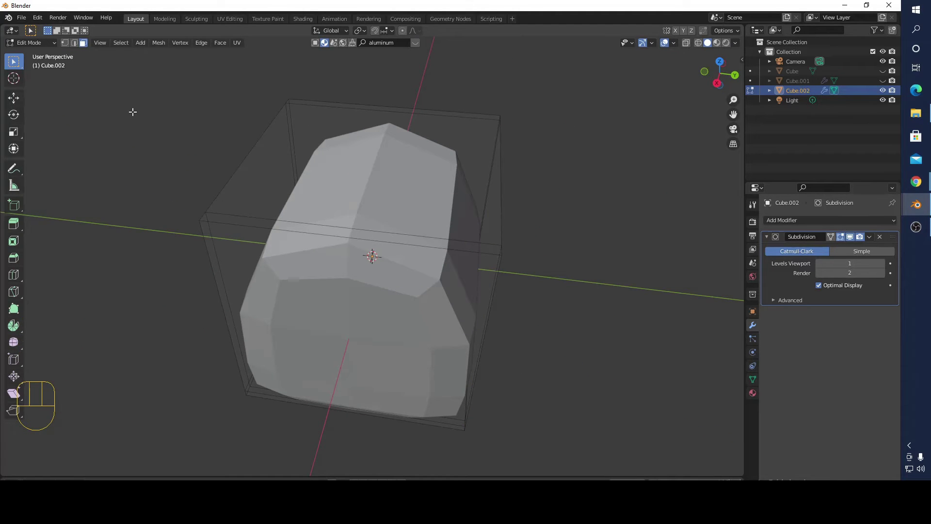
left_click(430, 245)
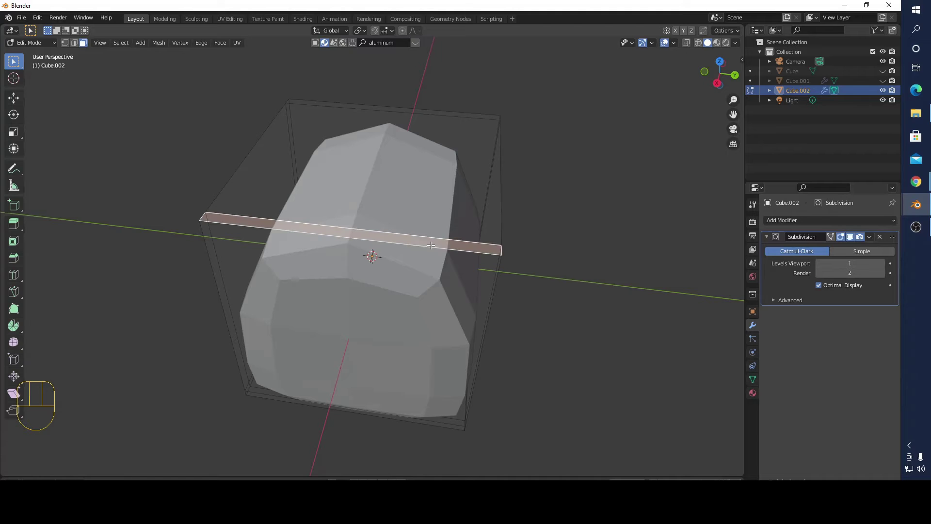
left_click(431, 245, "alt")
middle_click_drag(519, 292, 542, 276)
key("ctrl+r")
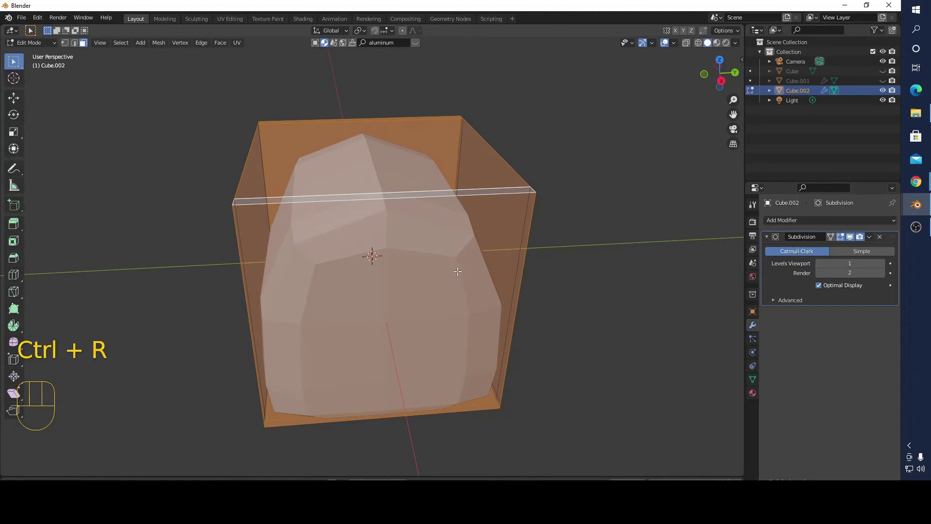
scroll(408, 199, "up", 1)
left_click(408, 199)
right_click(407, 201)
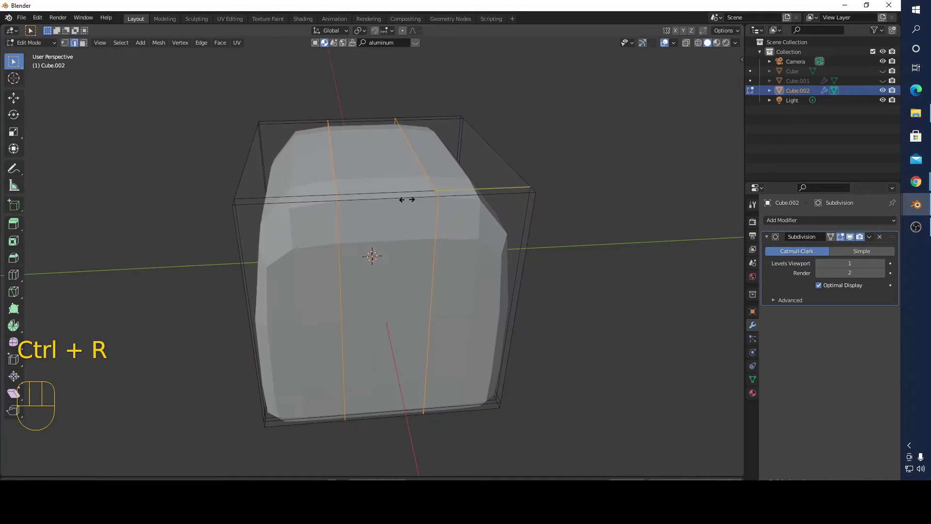
key("s")
key("y")
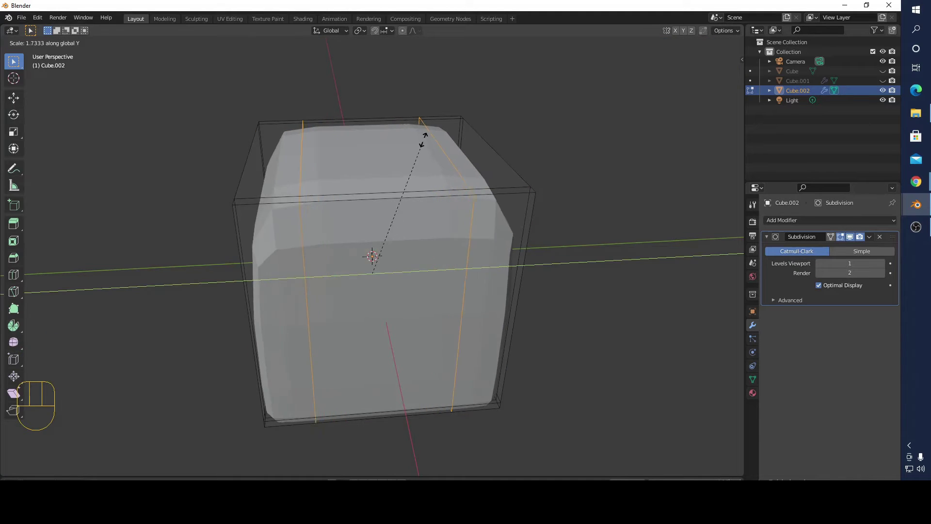
left_click(527, 97)
Select the wide face and both narrow vertical strips on the cube's positive Y side and scale them to about 0.415 along X.
middle_click_drag(684, 185, 606, 177)
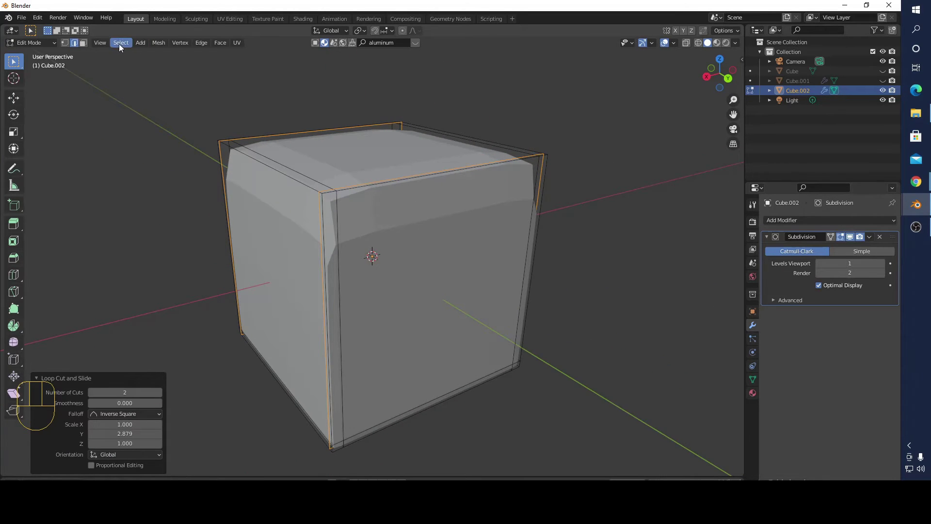
left_click(86, 42)
left_click(332, 250)
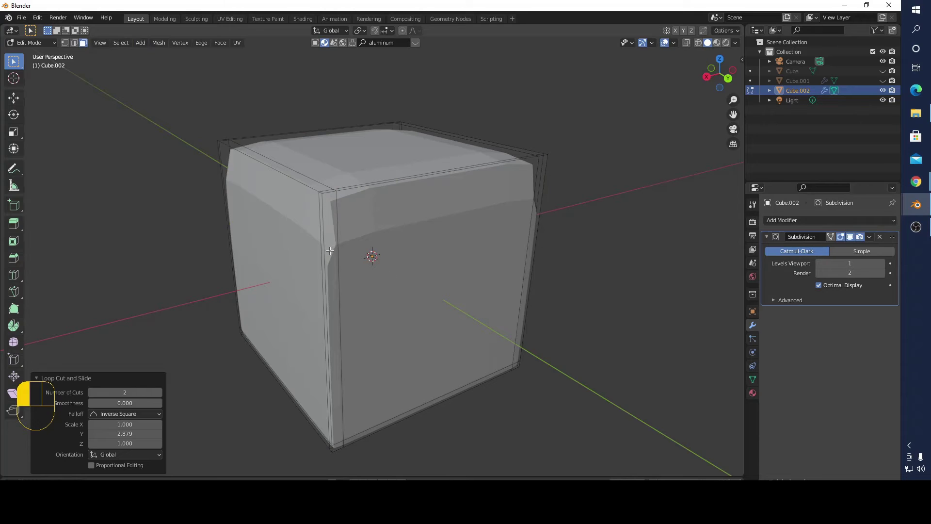
left_click(439, 294, "shift")
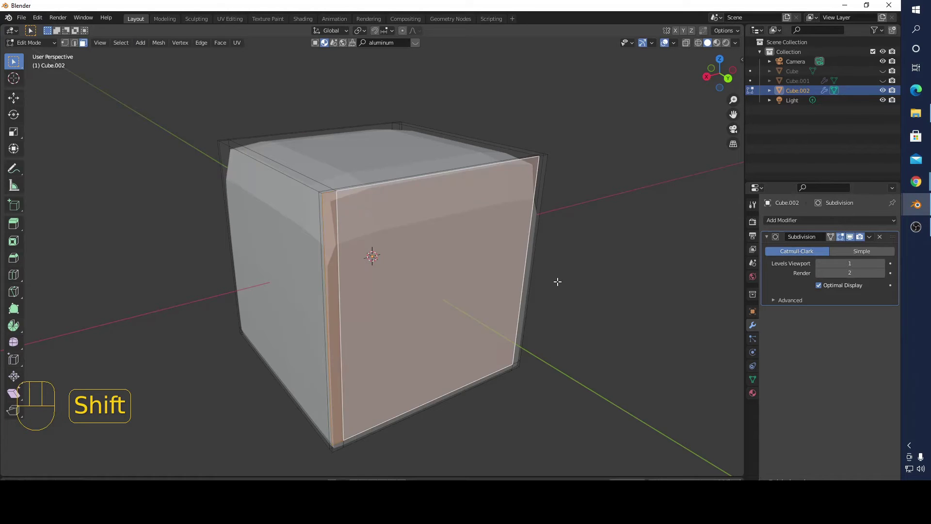
middle_click_drag(597, 288, 544, 273, "shift")
left_click(496, 233, "shift")
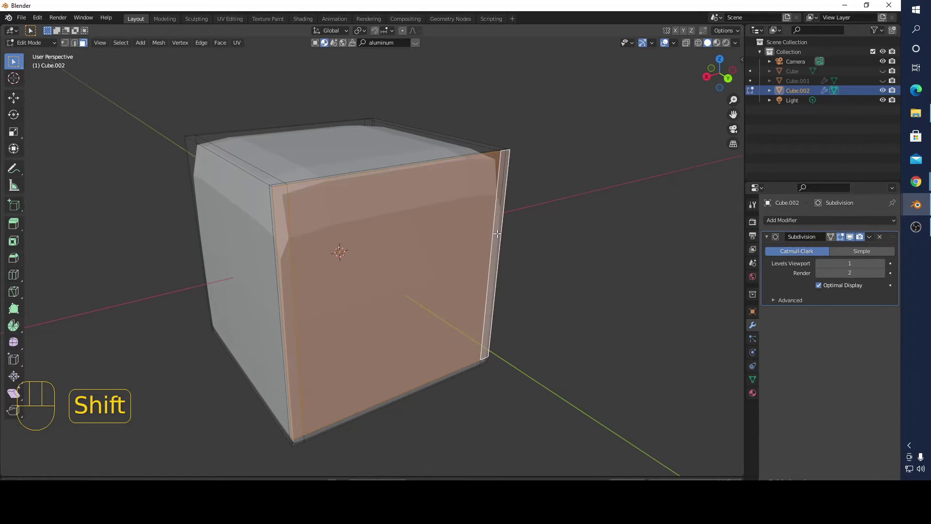
key("s")
key("x")
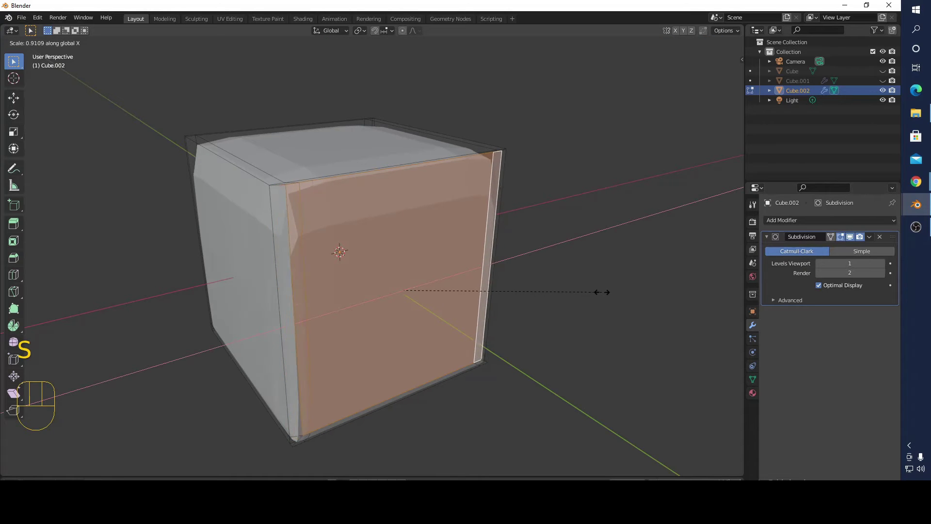
left_click(492, 307)
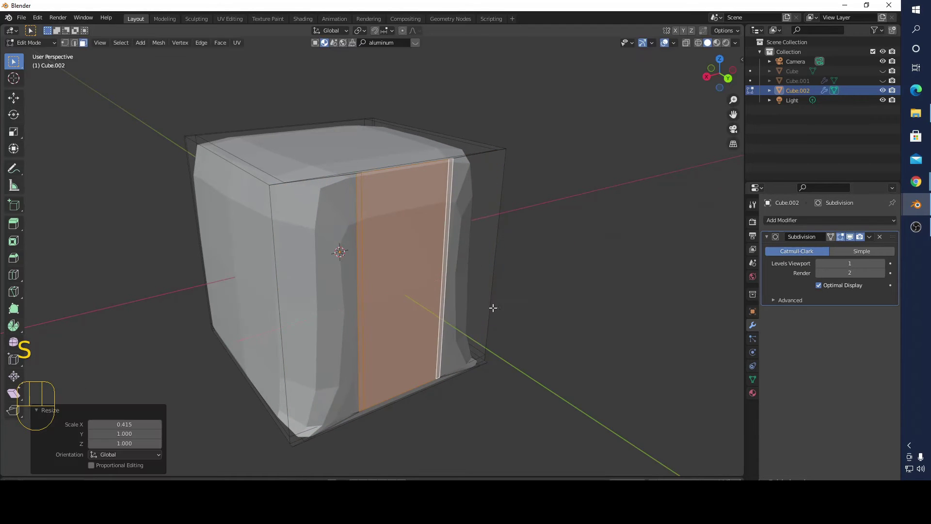
middle_click_drag(528, 297, 534, 320)
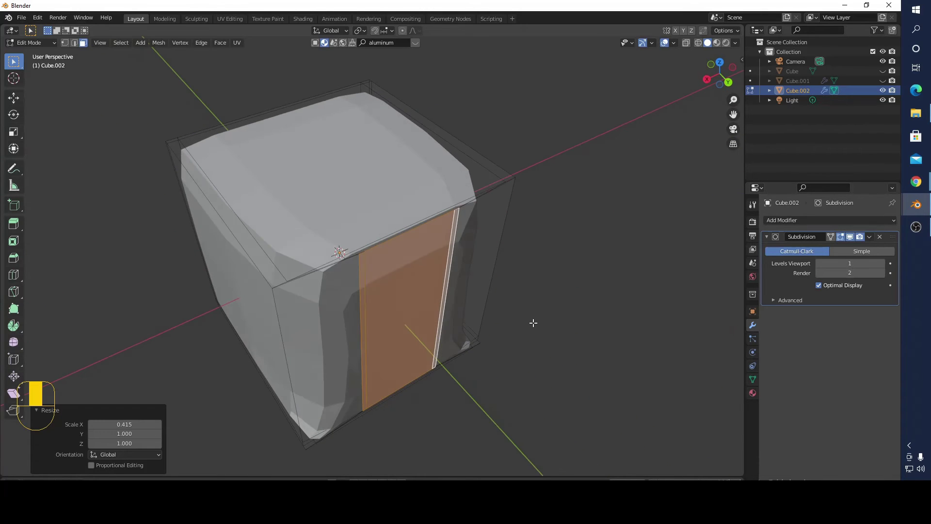
Undo the X scaling of the faces on the cube's positive Y side.
scroll(509, 292, "up", 5)
scroll(508, 292, "down", 4)
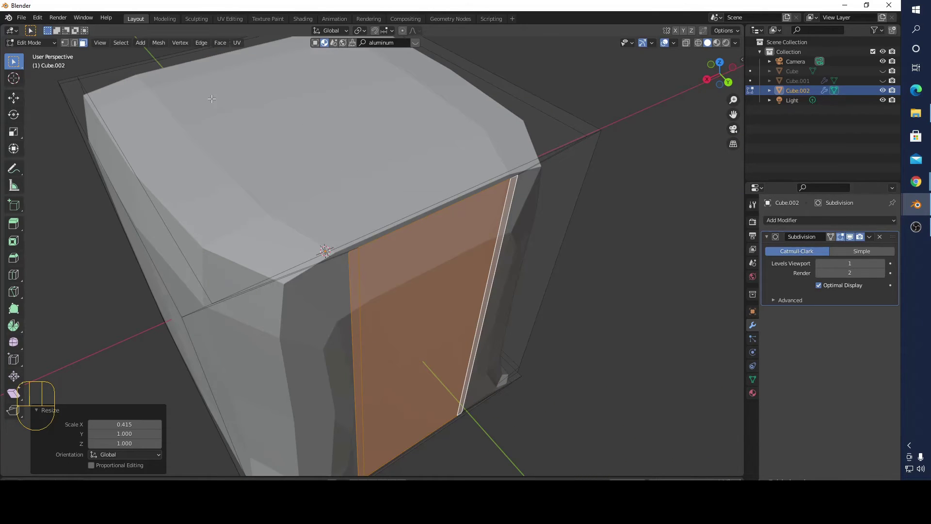
left_click(65, 43)
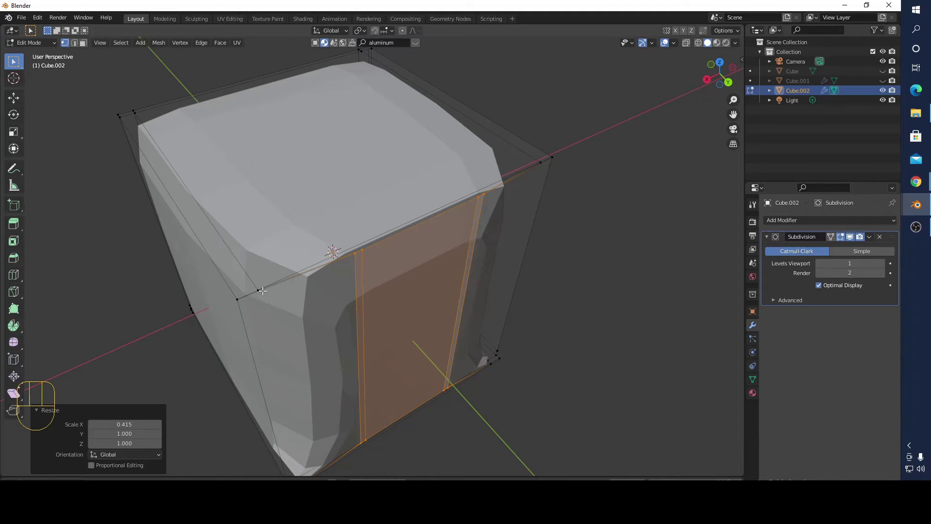
key("ctrl+z")
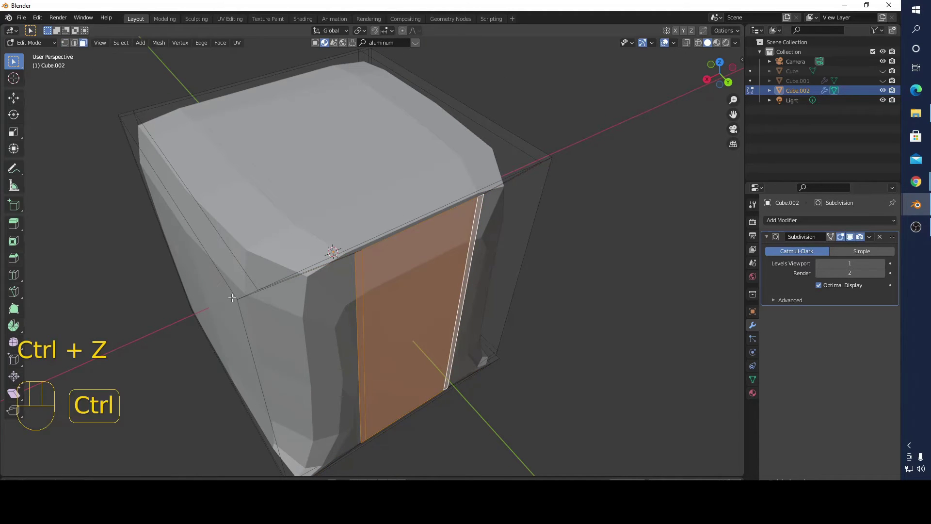
key("ctrl+z")
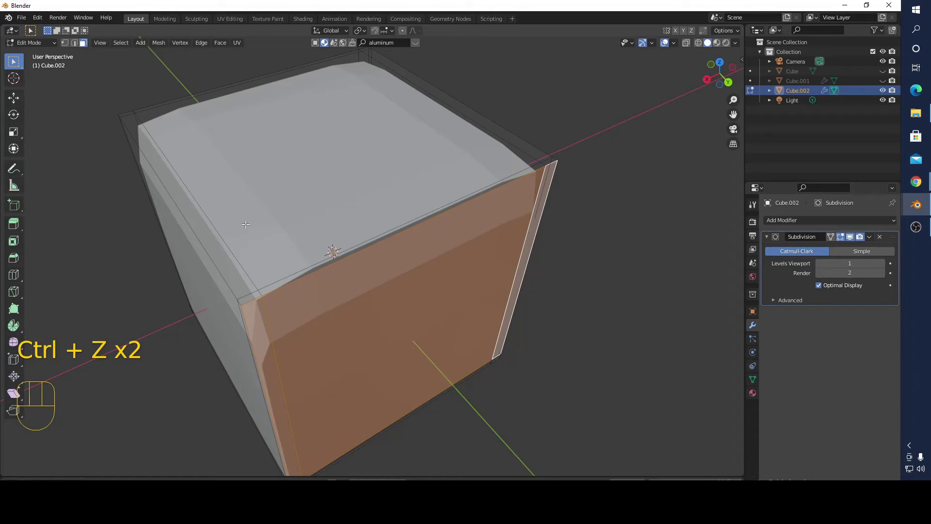
In edge selection mode, try adding the short upper edges of the positive Y side's narrow strips to the selection.
left_click(74, 43)
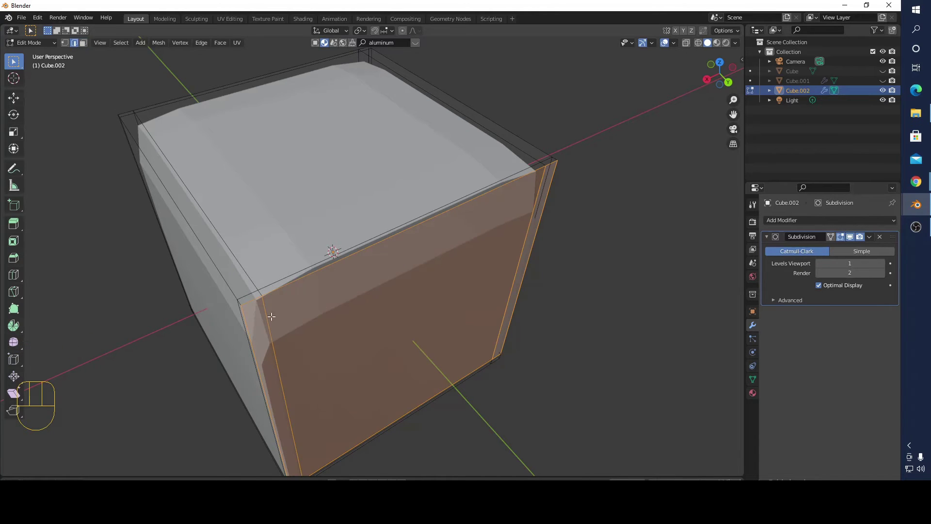
key("shift")
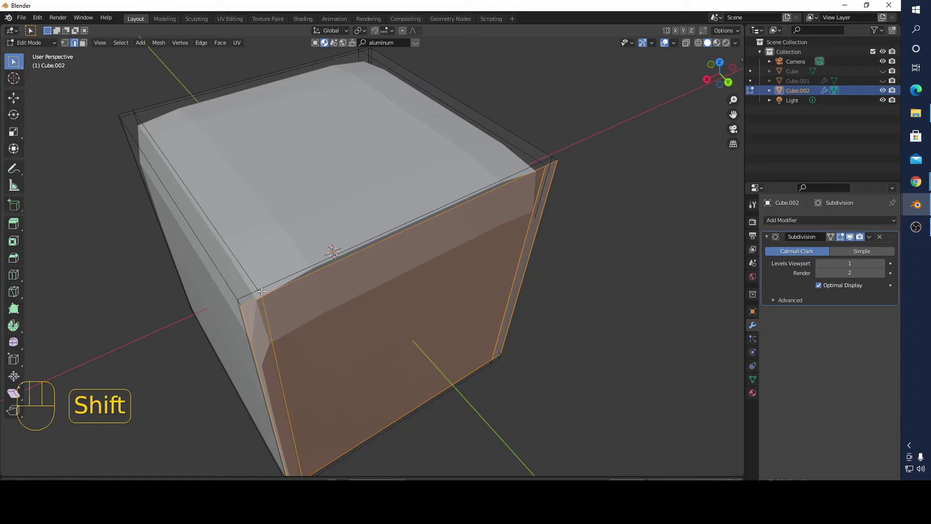
left_click(545, 166, "shift")
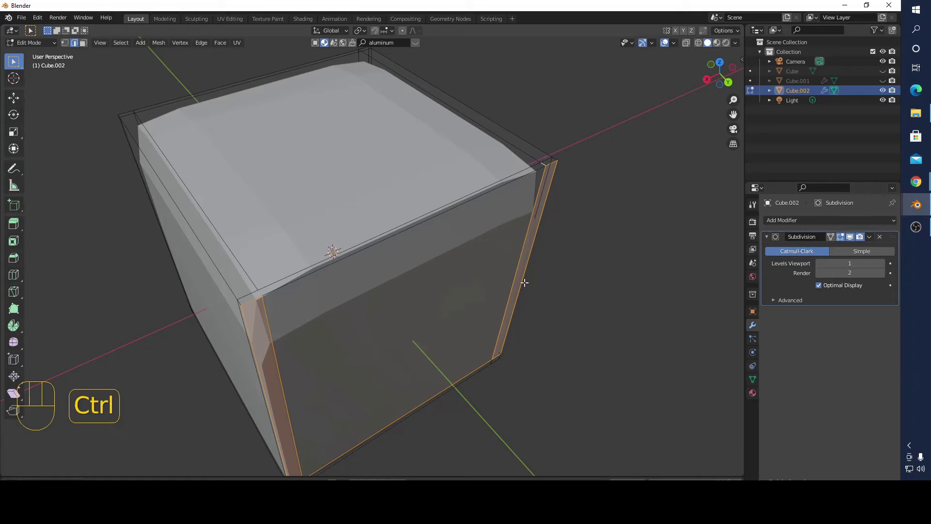
key("ctrl+z")
key("ctrl+z")
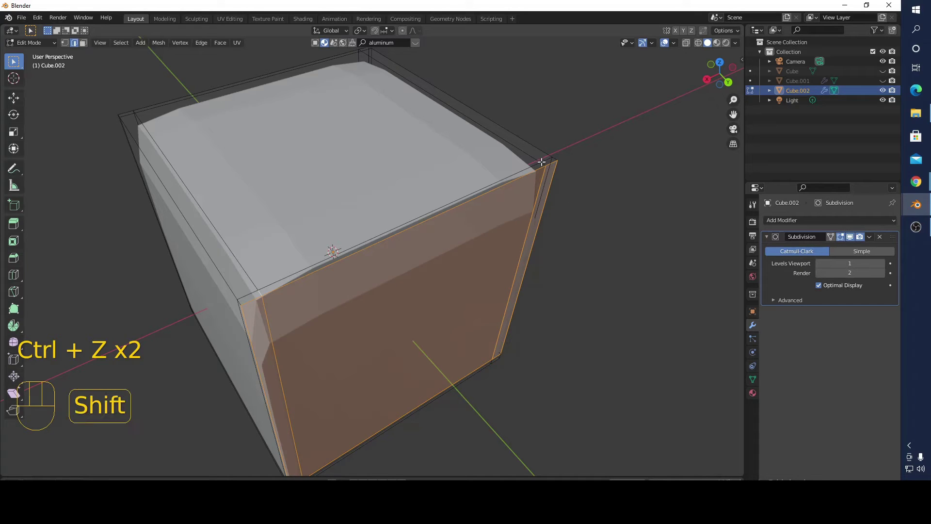
left_click(542, 166, "shift")
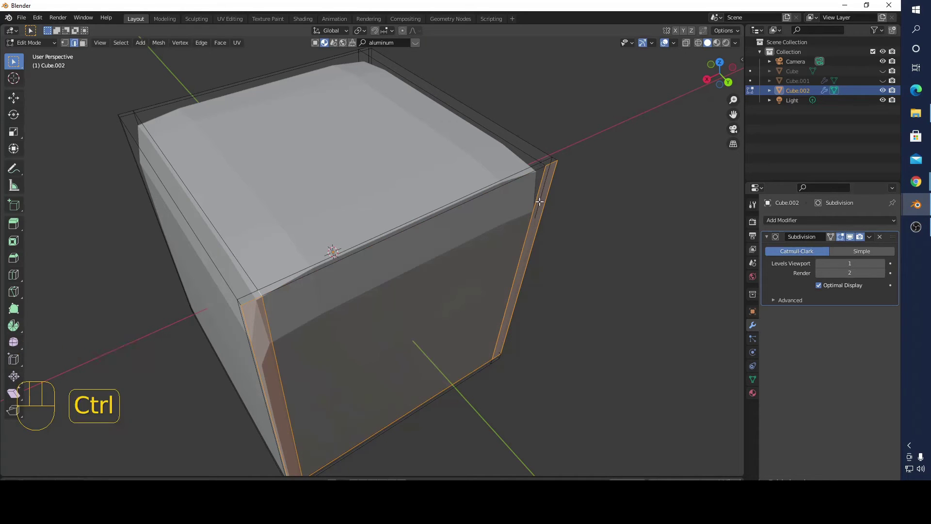
key("ctrl+z")
scroll(541, 202, "up", 2)
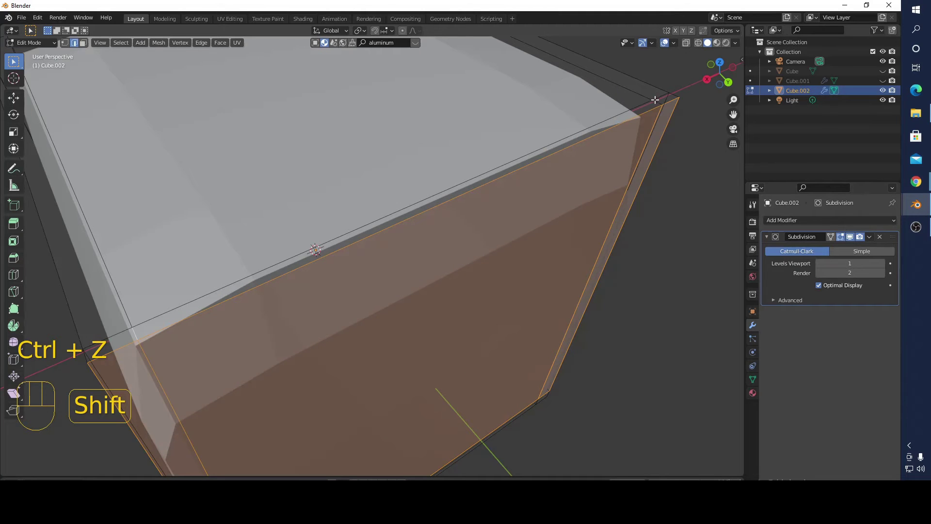
scroll(671, 163, "down", 5)
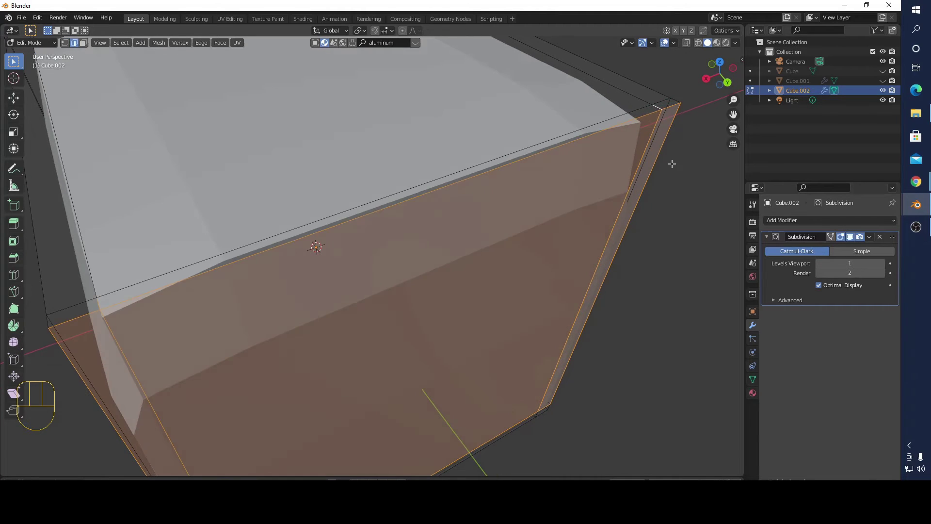
Try scaling the selected edges of the positive Y side to about 0.366 along X, and undo it.
key("s")
key("x")
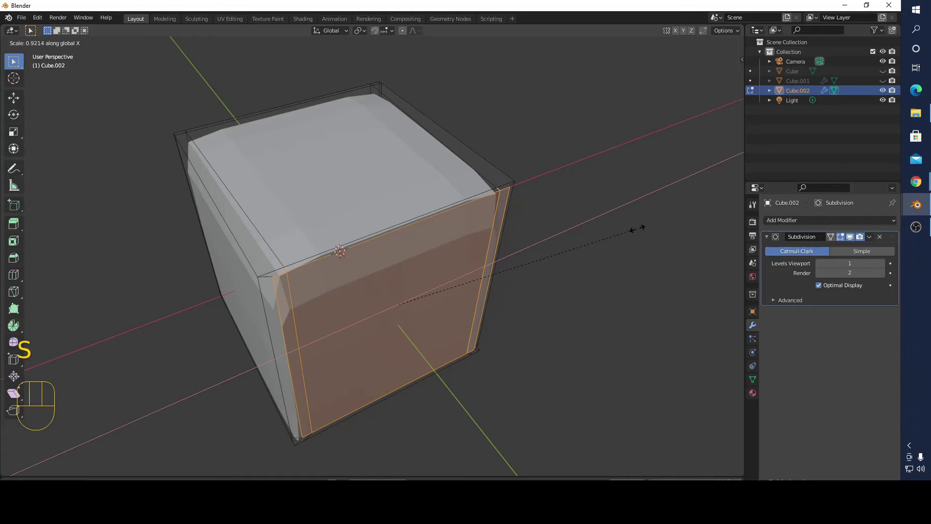
left_click(490, 268)
middle_click_drag(515, 271, 553, 204)
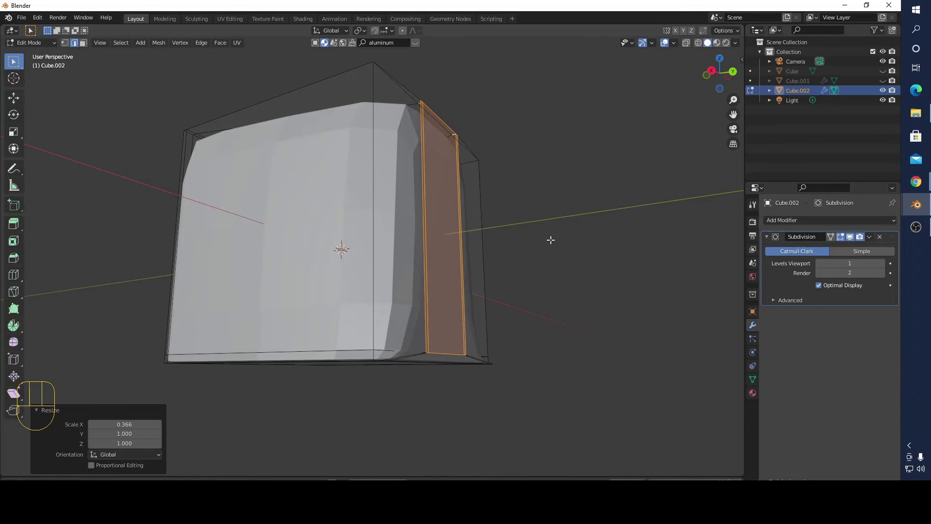
middle_click_drag(550, 240, 540, 334)
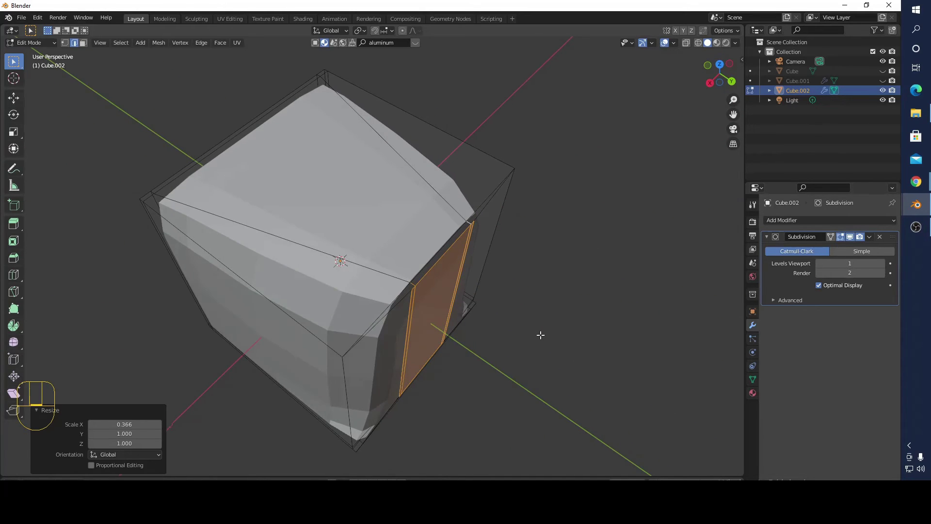
key("ctrl+z")
In face selection mode, add the narrow bottom strip and small lower corner faces of the positive Y side to the selection.
middle_click_drag(548, 322, 536, 214)
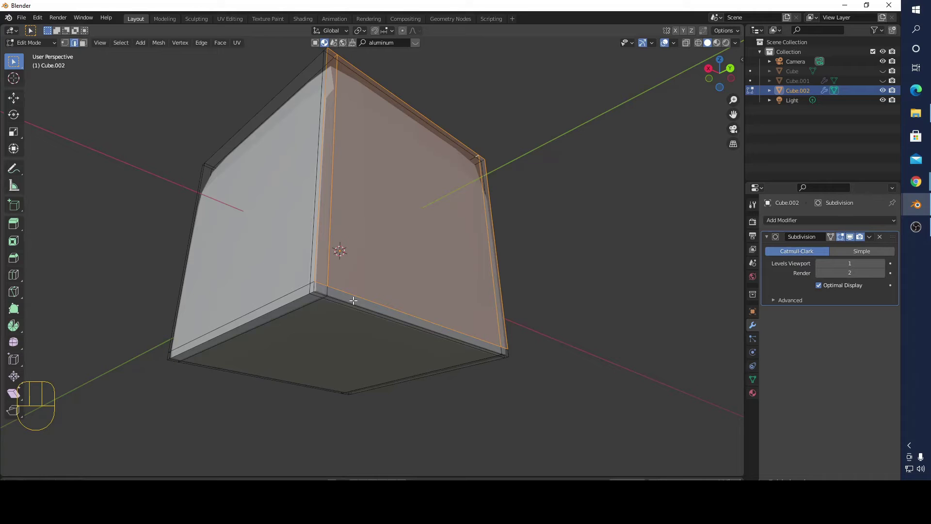
key("shift")
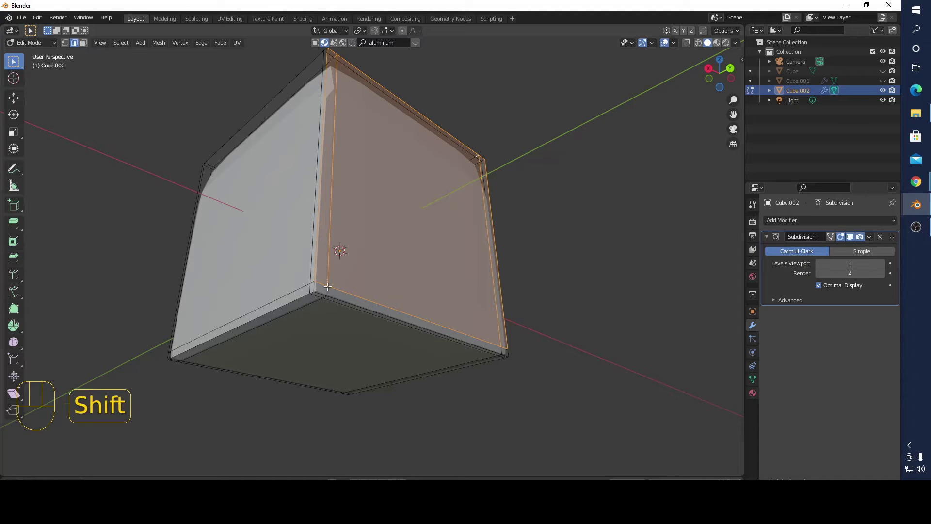
left_click(83, 42)
key("shift")
left_click(329, 288, "shift")
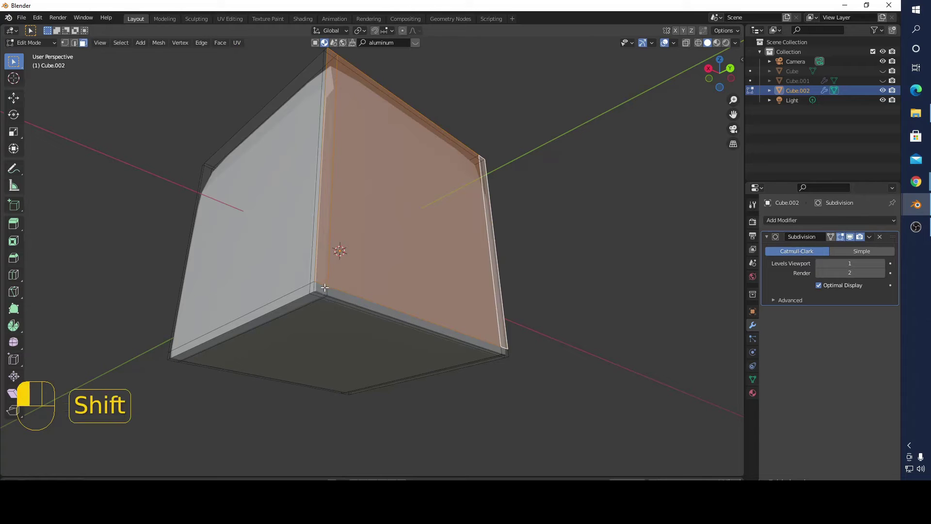
left_click(356, 294, "shift")
left_click(359, 274, "shift")
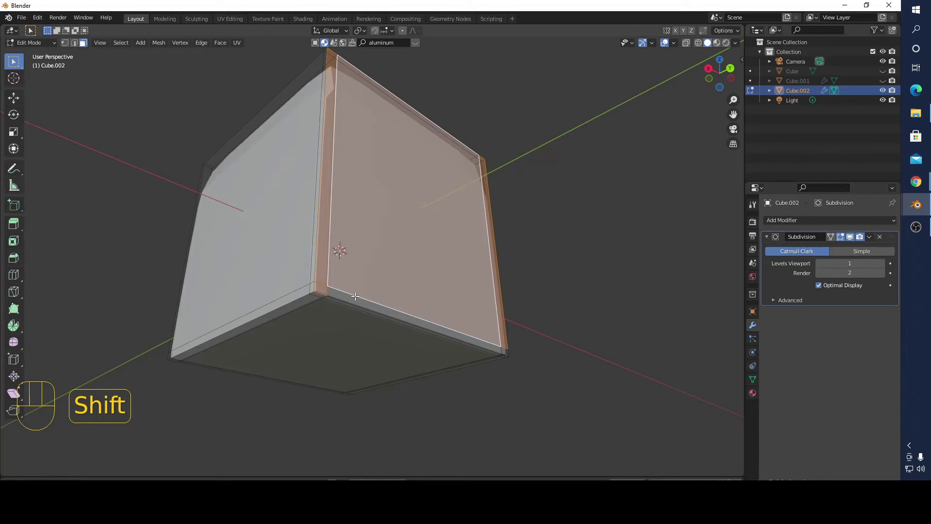
left_click(357, 295, "shift")
middle_click_drag(555, 326, 566, 394)
left_click(486, 311, "shift")
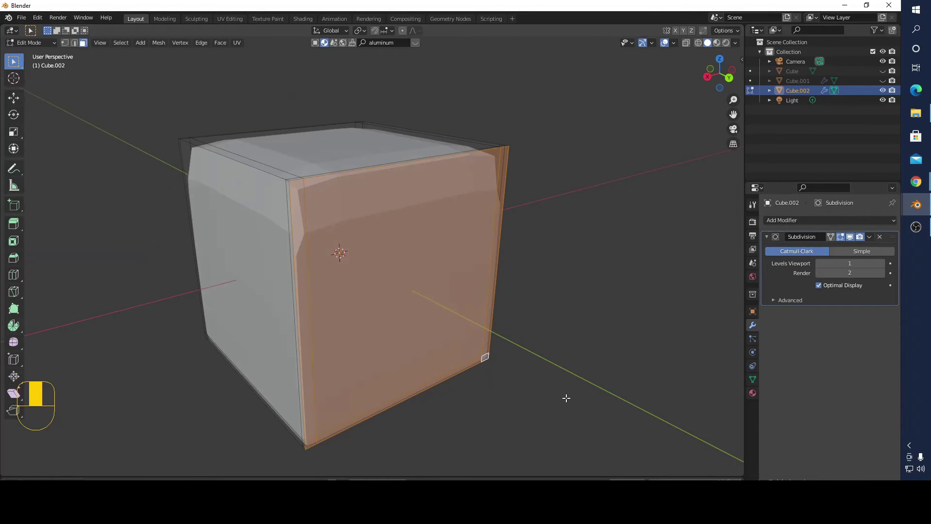
Scale the selected faces of the cube's positive Y side to about 0.515 along X.
key("s")
key("x")
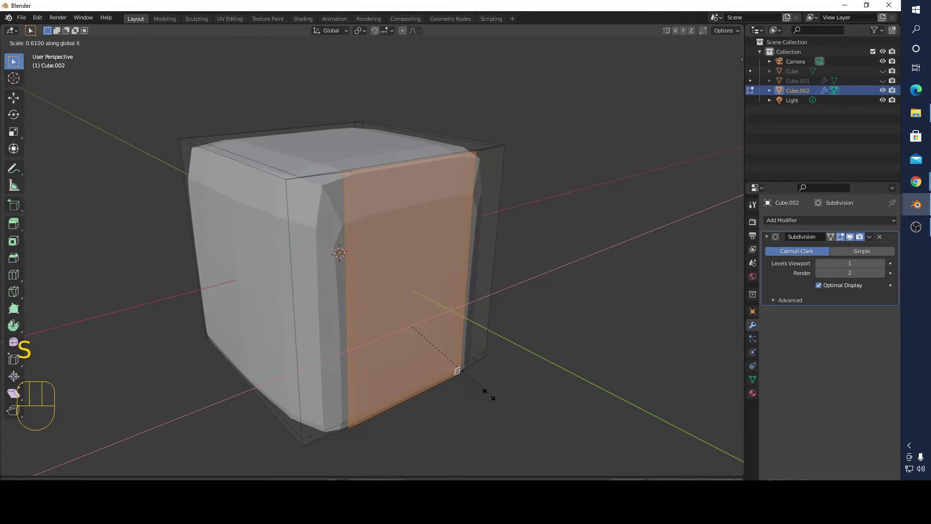
left_click(465, 394)
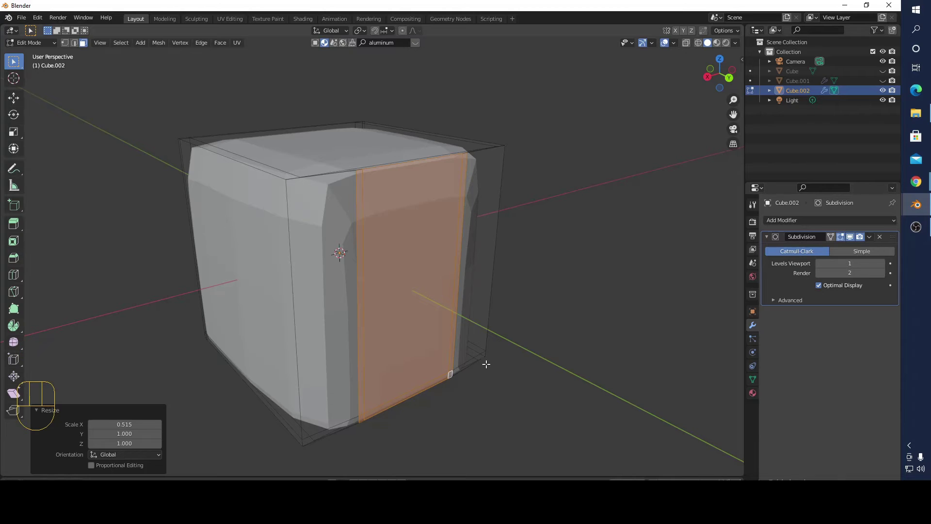
middle_click_drag(499, 333, 451, 354)
scroll(416, 313, "up", 3)
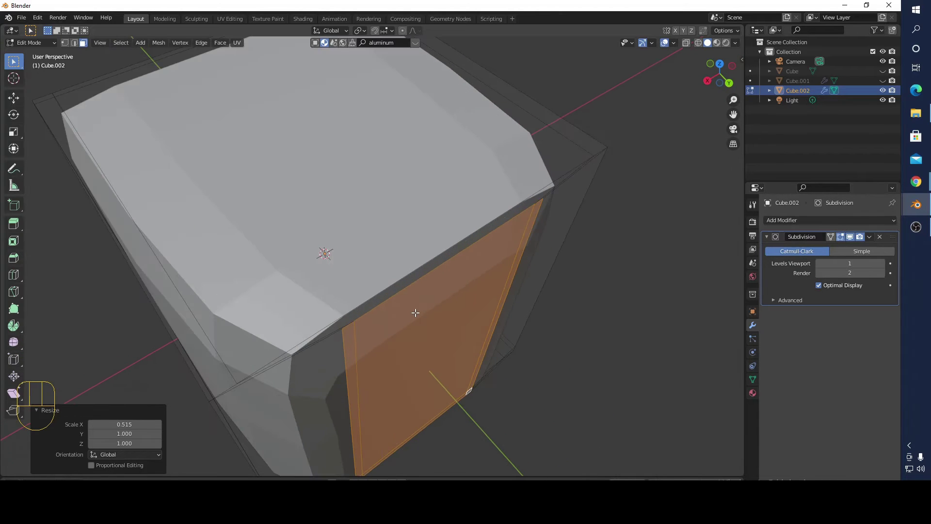
Clear the selection and, from the top view, select the wide top face and the narrow strips along both its X sides.
key("alt+a")
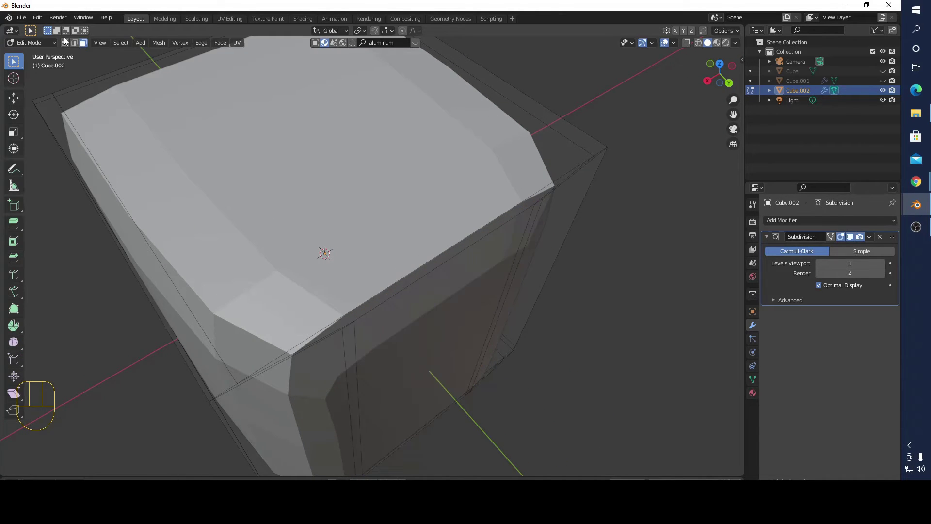
left_click(66, 43)
middle_click_drag(423, 323, 470, 291)
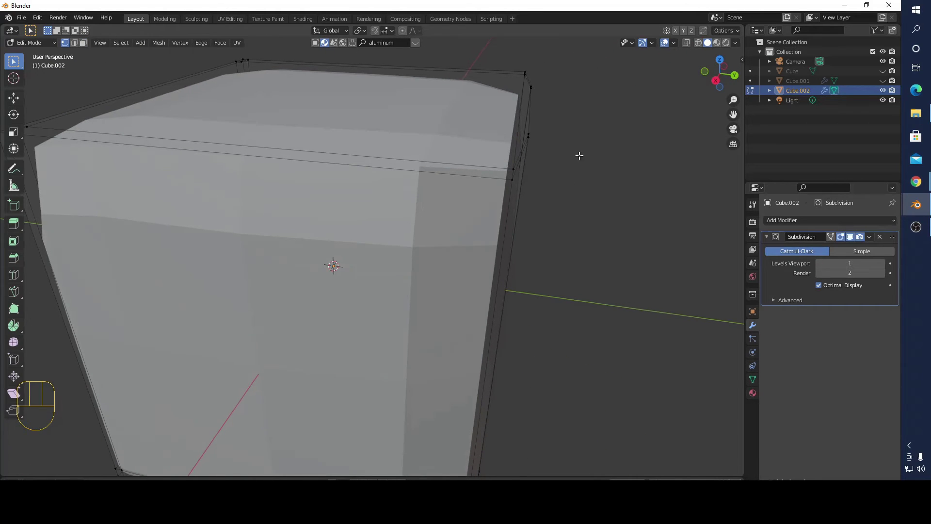
left_click(719, 59)
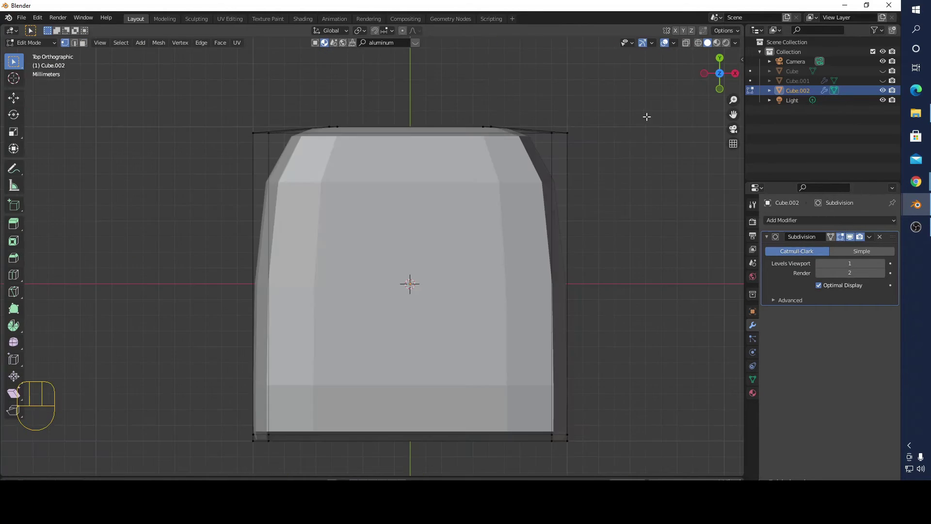
left_click(83, 43)
left_click(269, 278)
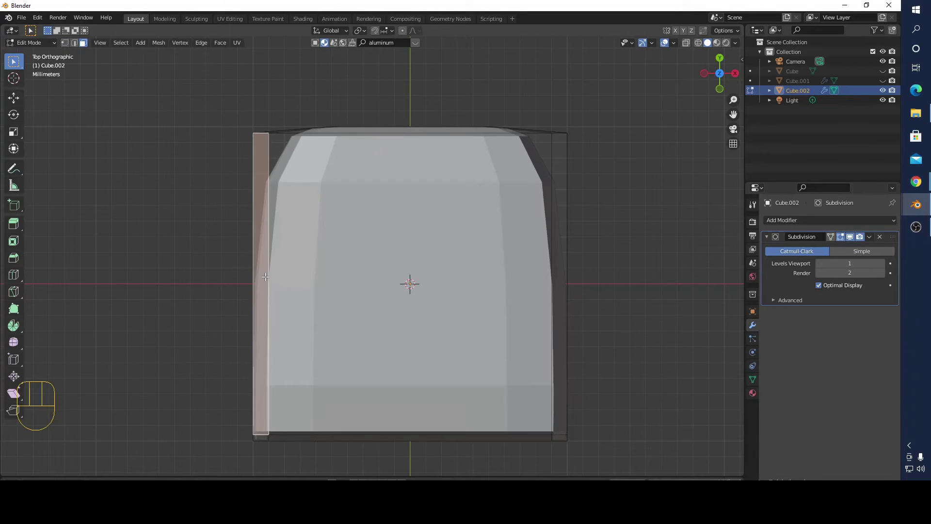
left_click(358, 284, "shift")
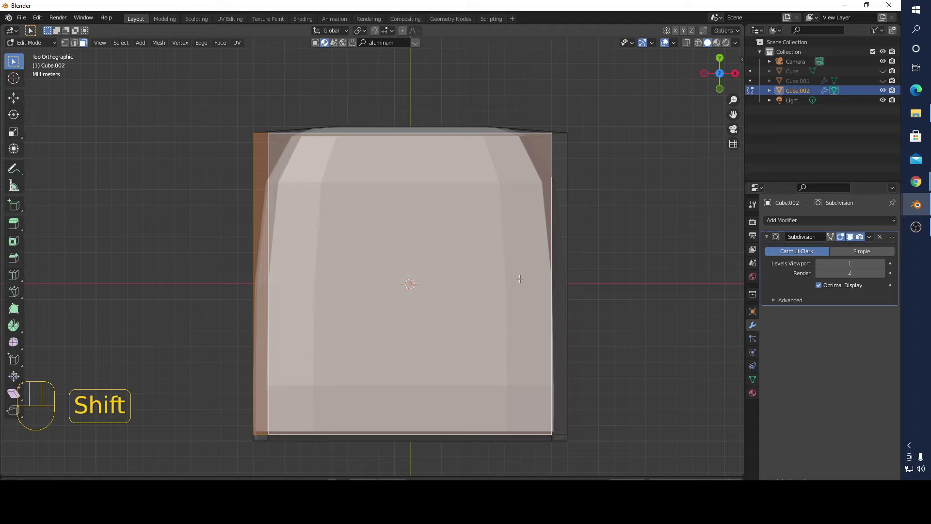
left_click(564, 258, "shift")
Try deleting the selected top faces, inspect the opening from several angles, and undo the deletion.
middle_click_drag(596, 270, 526, 260)
scroll(539, 202, "down", 2)
key("x")
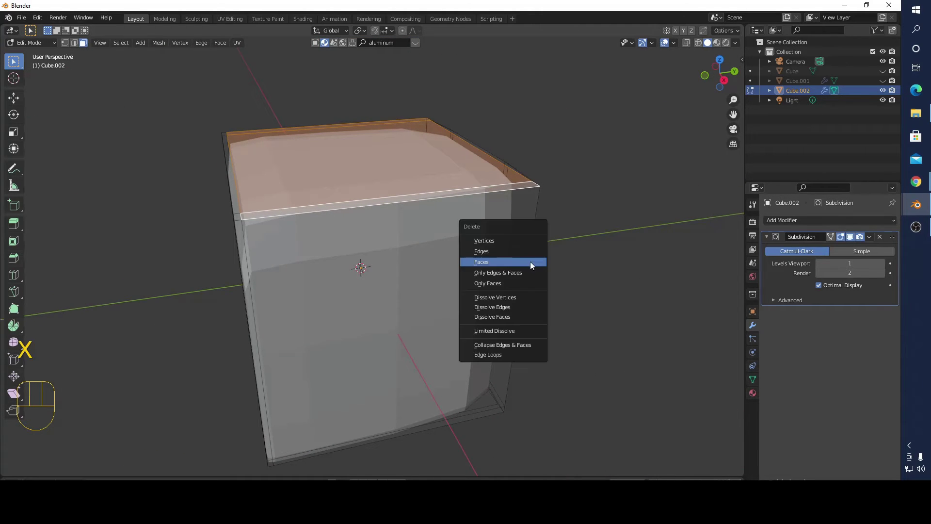
left_click(531, 262)
middle_click_drag(586, 253, 496, 240)
scroll(493, 224, "up", 4)
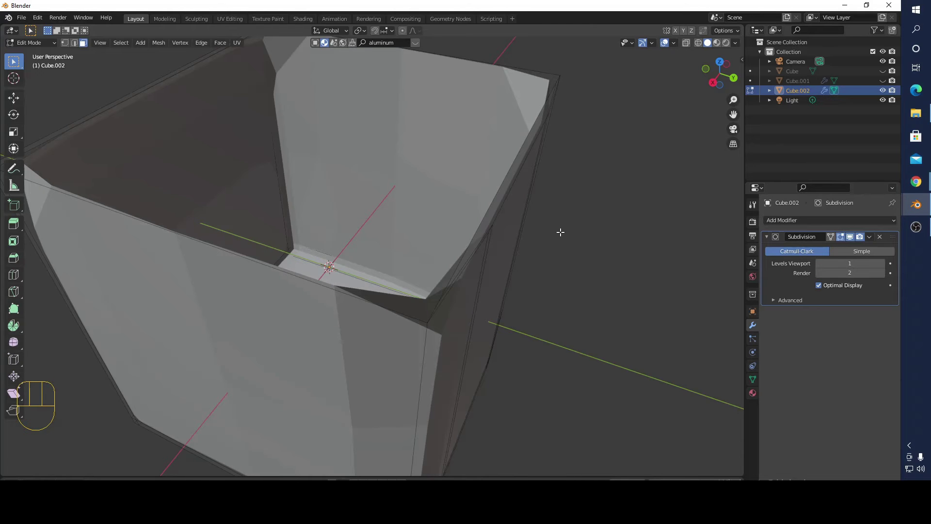
middle_click_drag(561, 233, 590, 228)
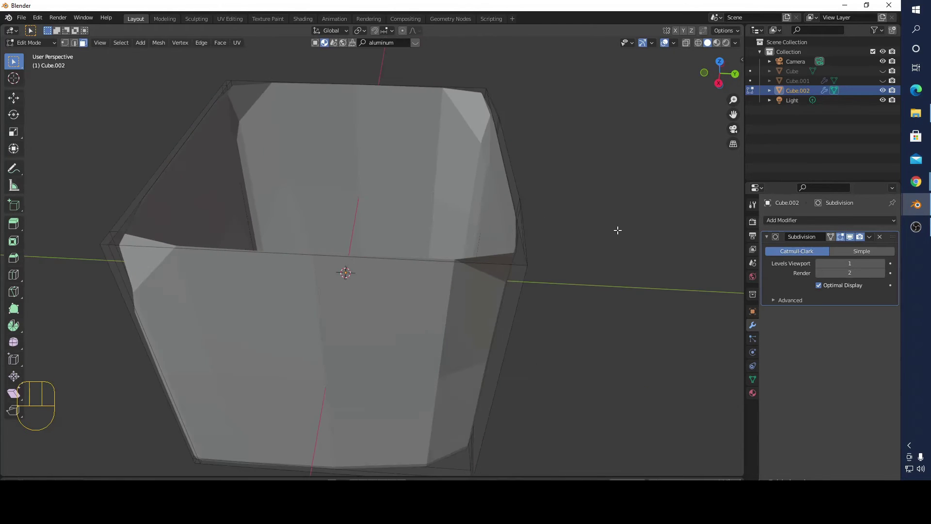
key("ctrl+less")
key("ctrl+less")
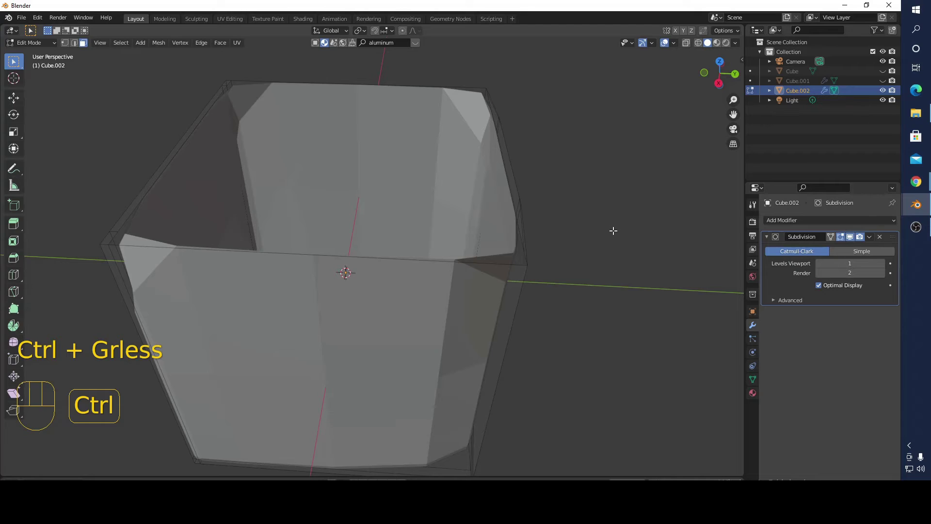
key("ctrl+z")
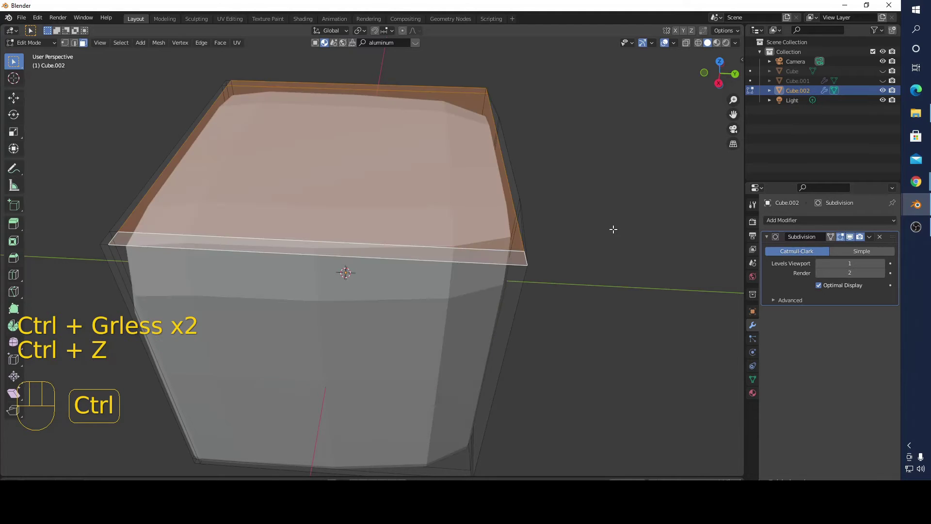
Add the remaining narrow strips and corner faces around the cube's top to the face selection.
left_click(112, 236, "shift")
left_click(121, 221, "shift")
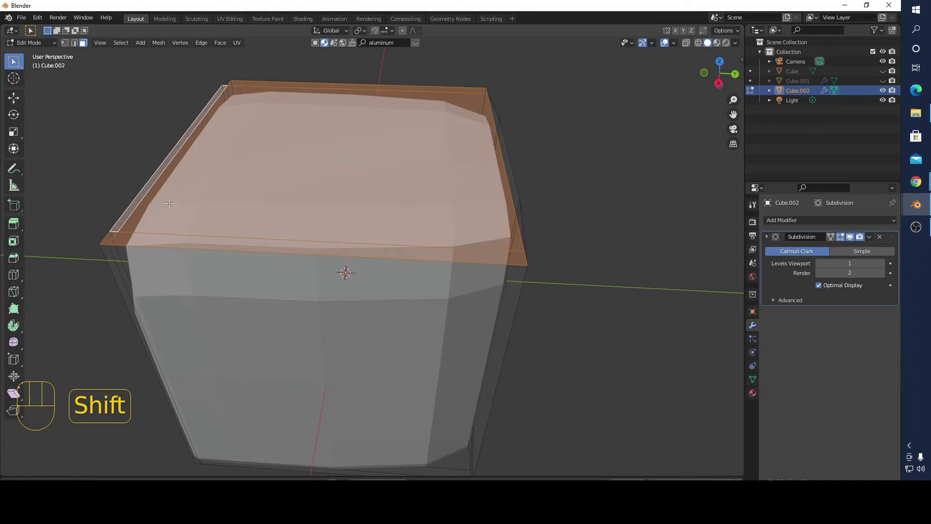
middle_click_drag(261, 152, 175, 89)
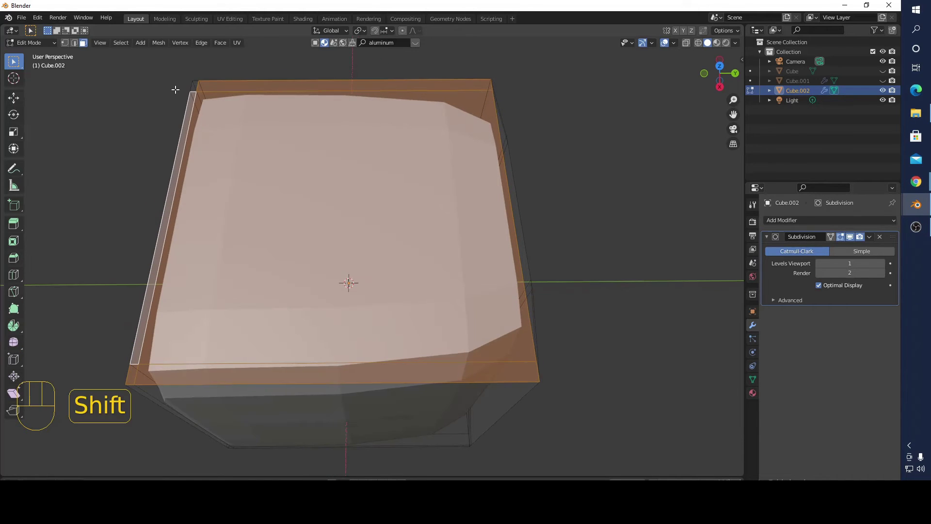
left_click(196, 83, "shift")
middle_click_drag(567, 163, 409, 313)
left_click(384, 310, "shift")
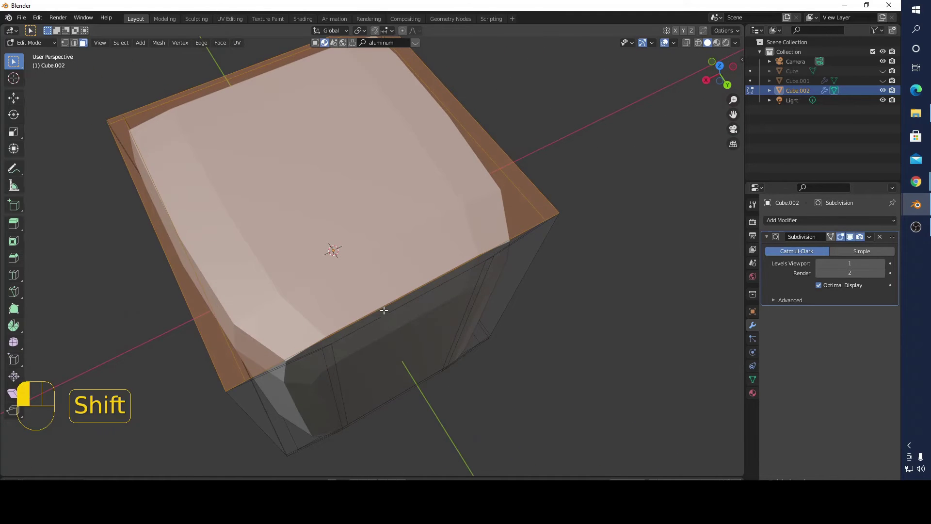
Try deleting the selected faces across the cube's top and inspect the opening.
middle_click_drag(484, 306, 505, 278)
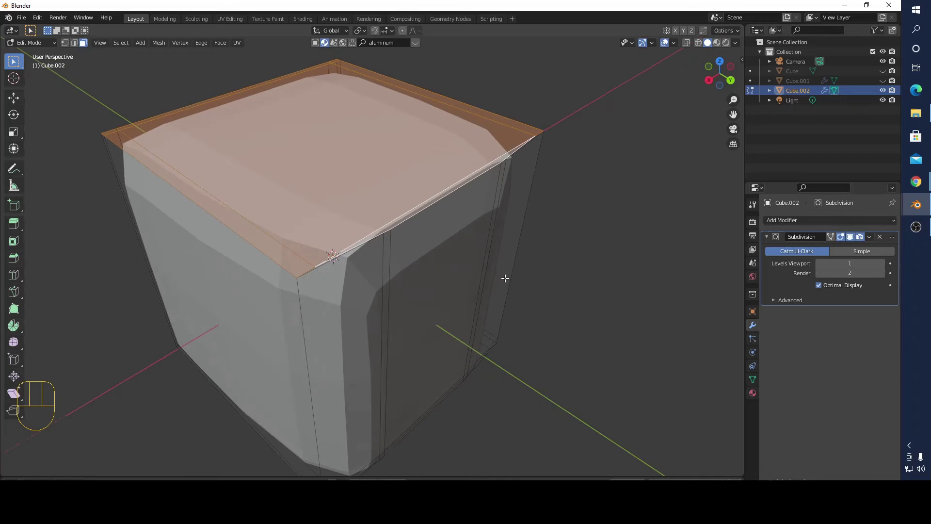
key("x")
left_click(505, 278)
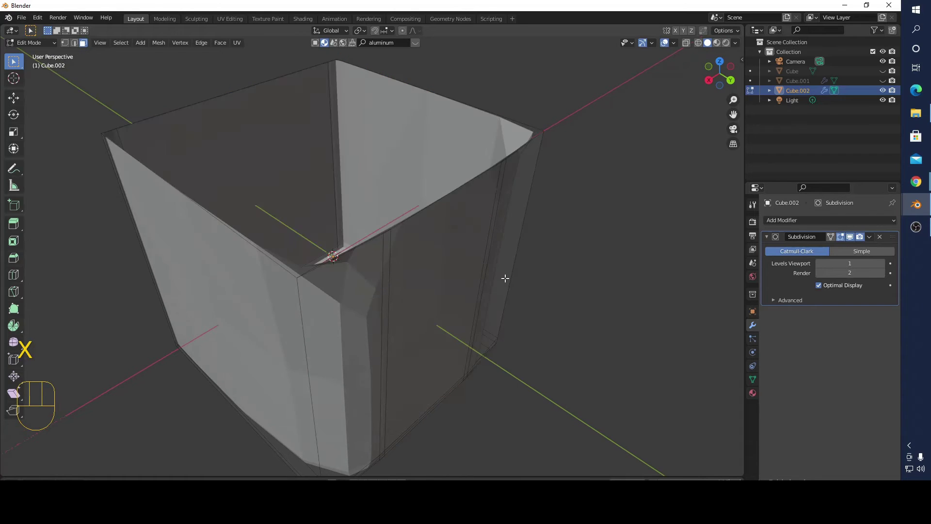
middle_click_drag(534, 266, 542, 254)
left_click(352, 225)
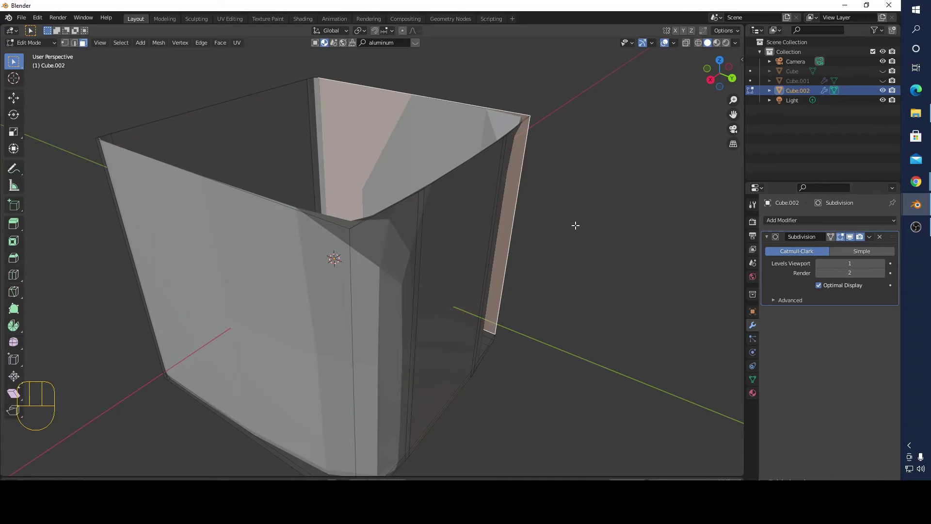
middle_click_drag(571, 227, 451, 217)
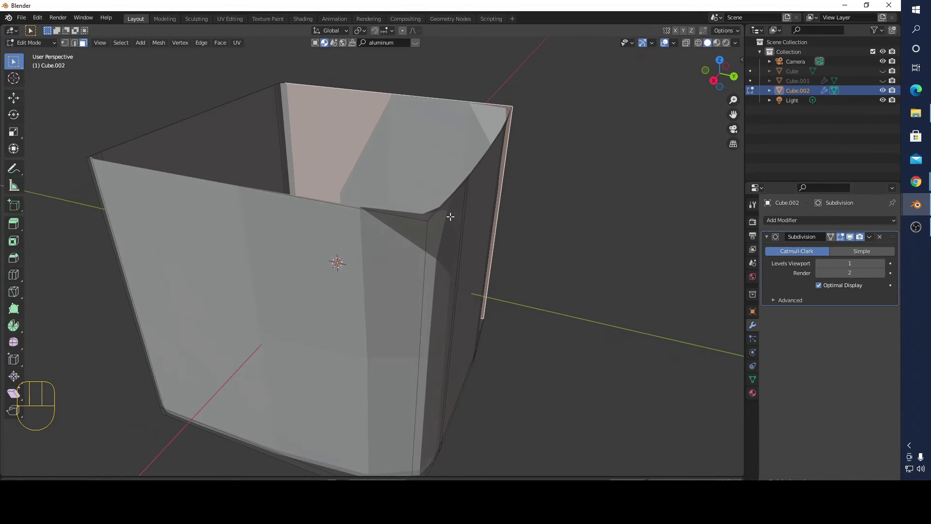
Switch to edge selection and select the edge loop around the cube's open top.
left_click(74, 42)
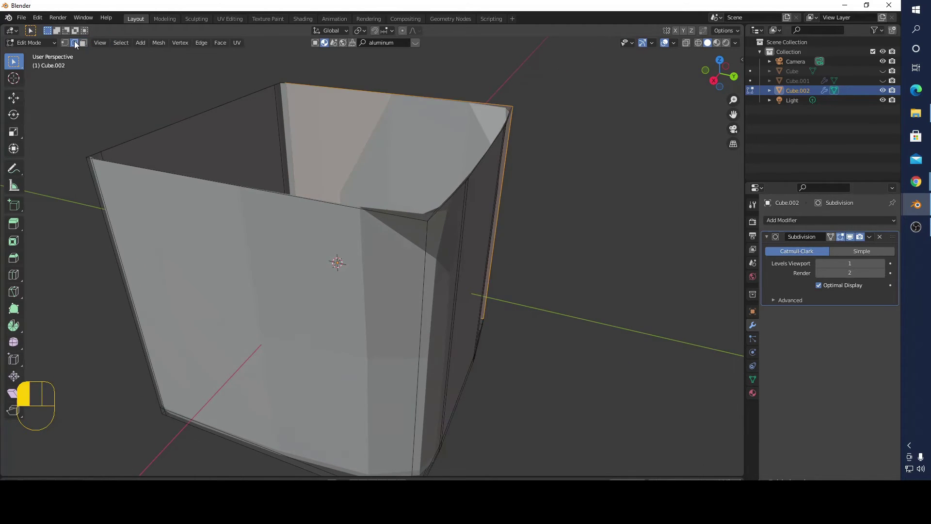
left_click(251, 187)
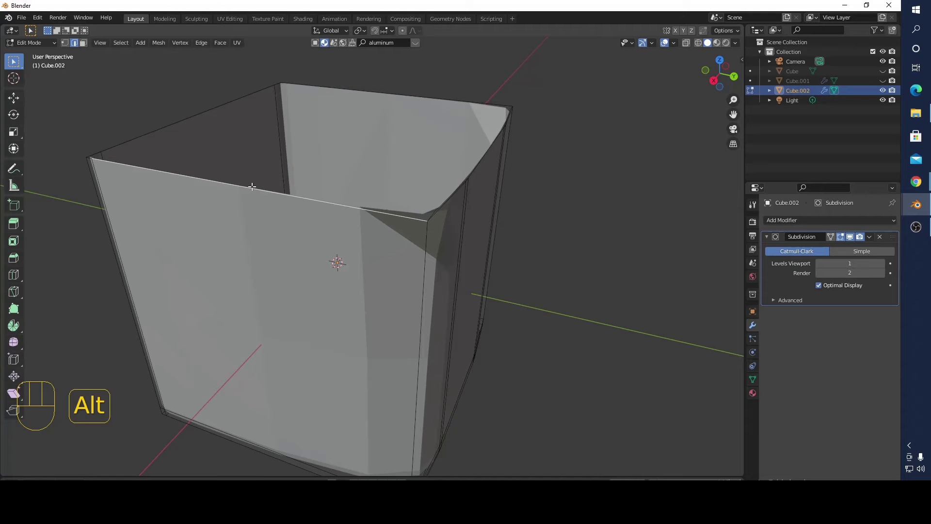
left_click(252, 187, "alt")
middle_click_drag(485, 182, 463, 183)
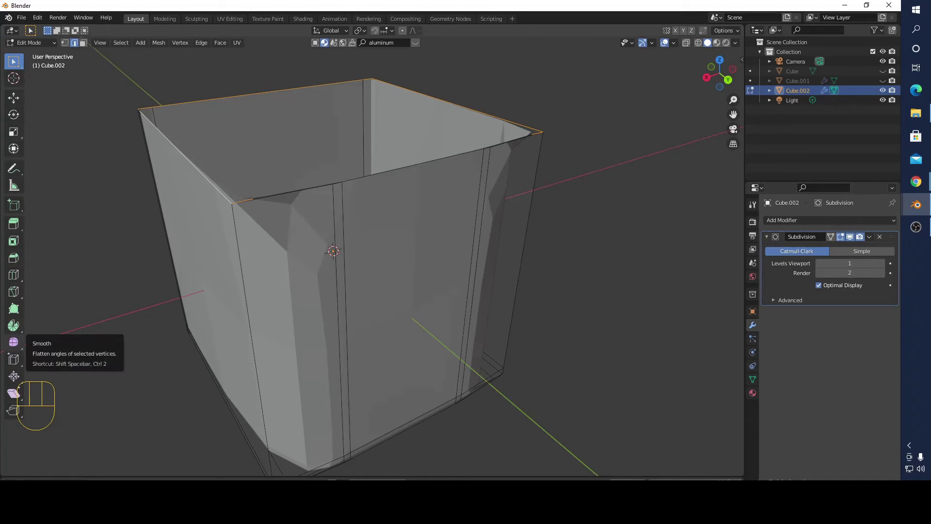
Select the large face on the cube's positive Y side together with its narrow vertical strips, bottom strip and bottom corner faces.
key("alt+Tab")
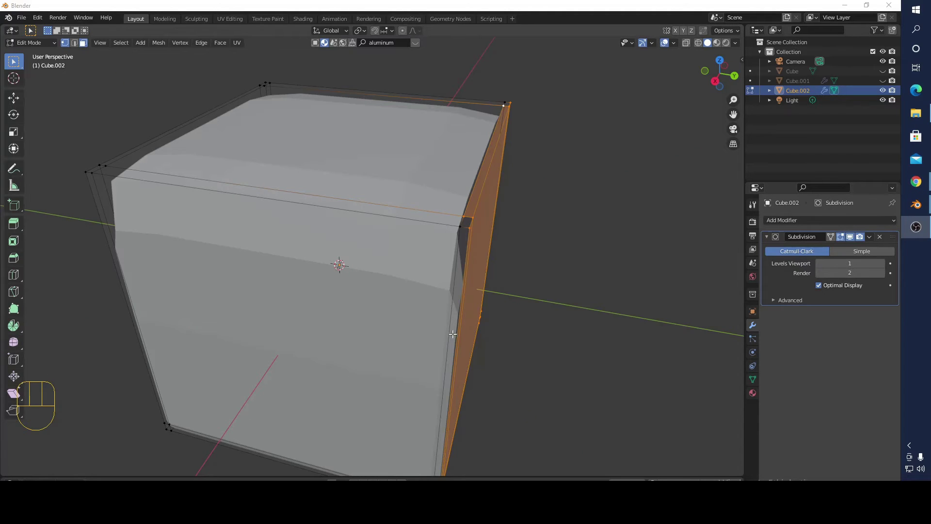
middle_click_drag(453, 333, 534, 321)
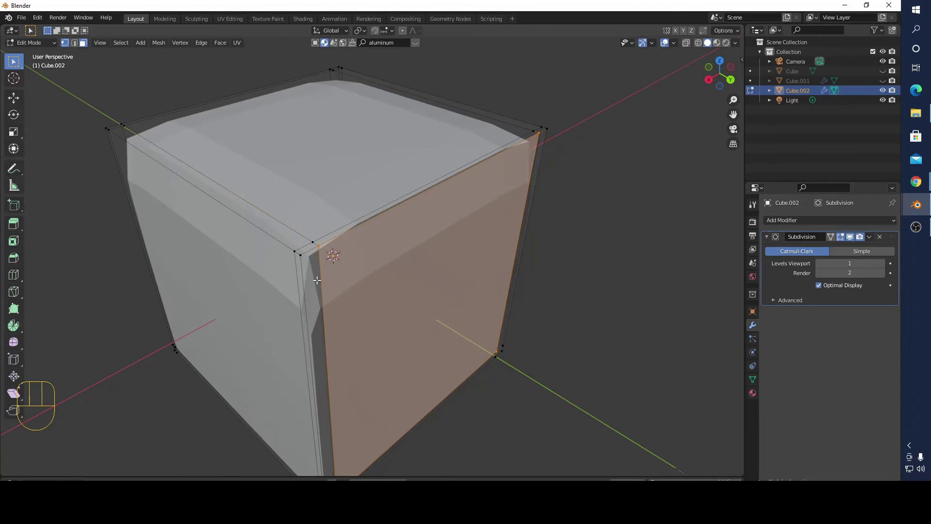
left_click(317, 280)
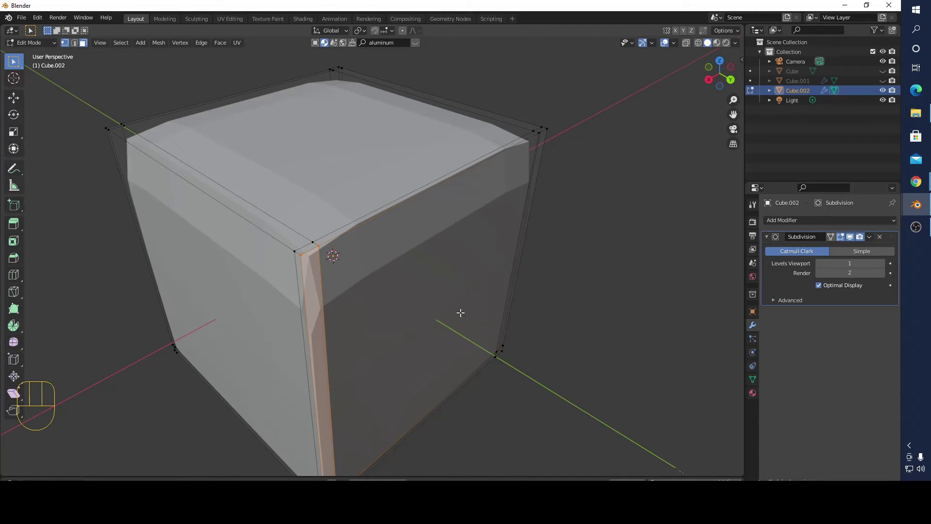
left_click(407, 291, "shift")
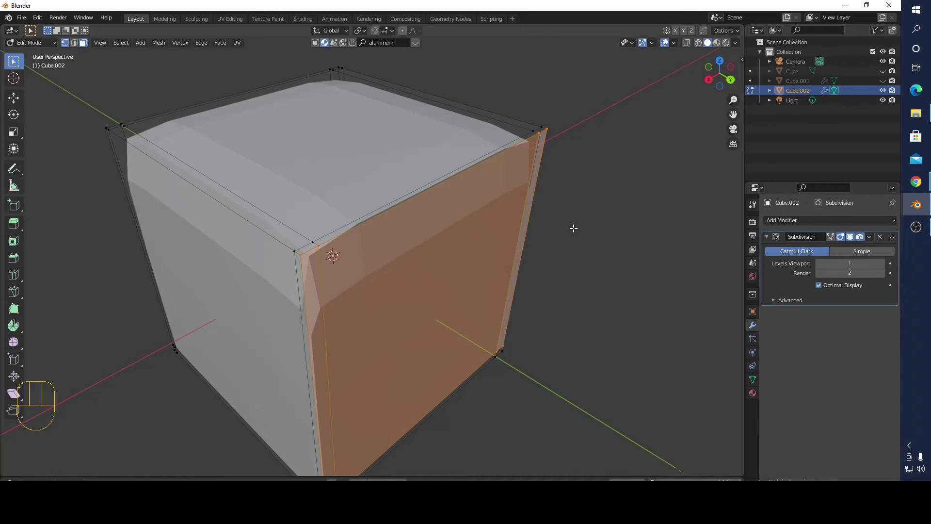
middle_click_drag(572, 228, 575, 160)
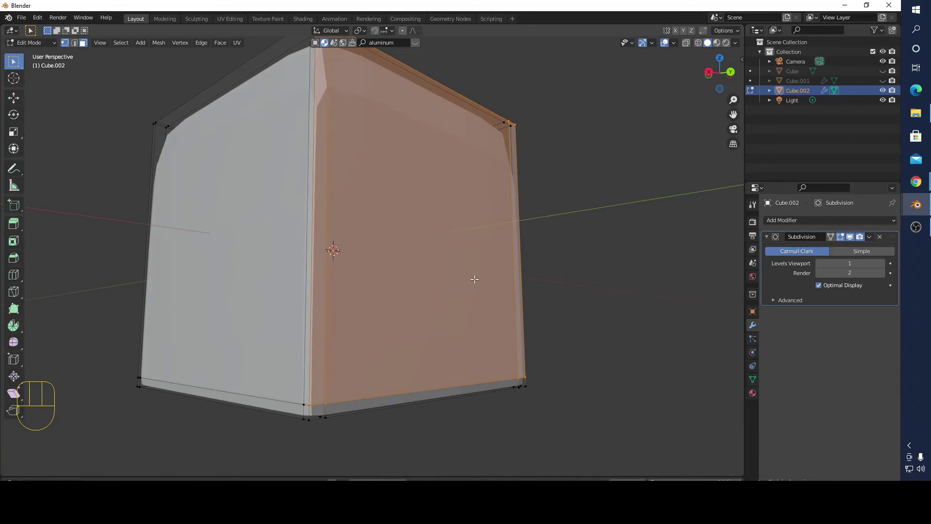
left_click(319, 413, "shift")
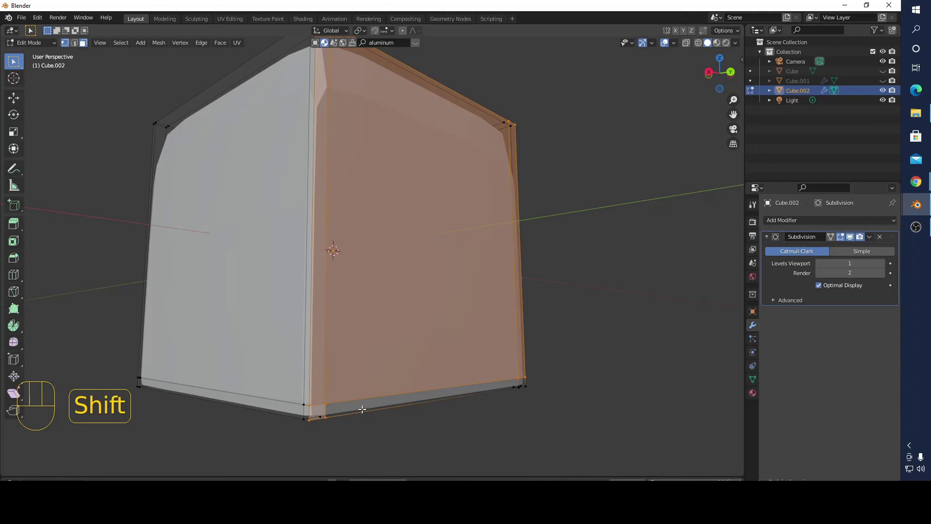
left_click(362, 409, "shift")
left_click(524, 379, "shift")
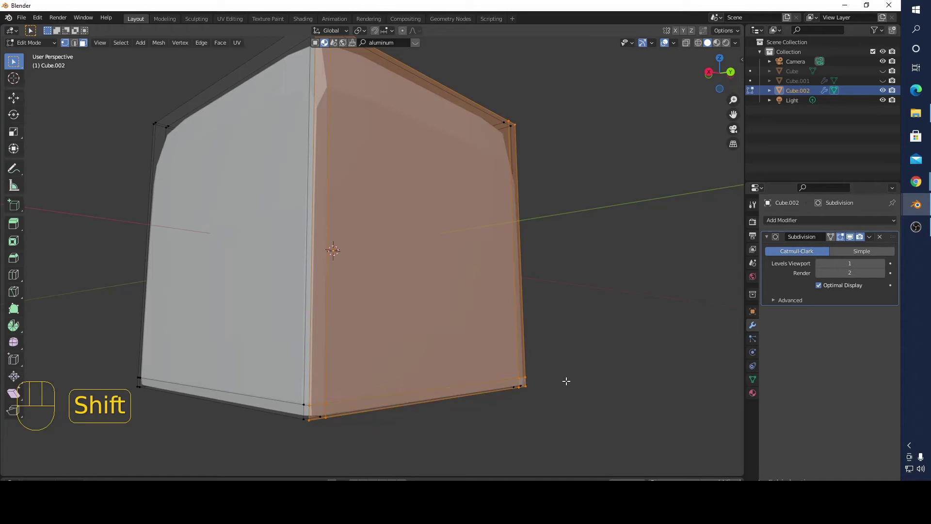
Try scaling the selected positive Y side to 0.628 along X and undo the scaling.
middle_click_drag(565, 380, 610, 373)
key("x")
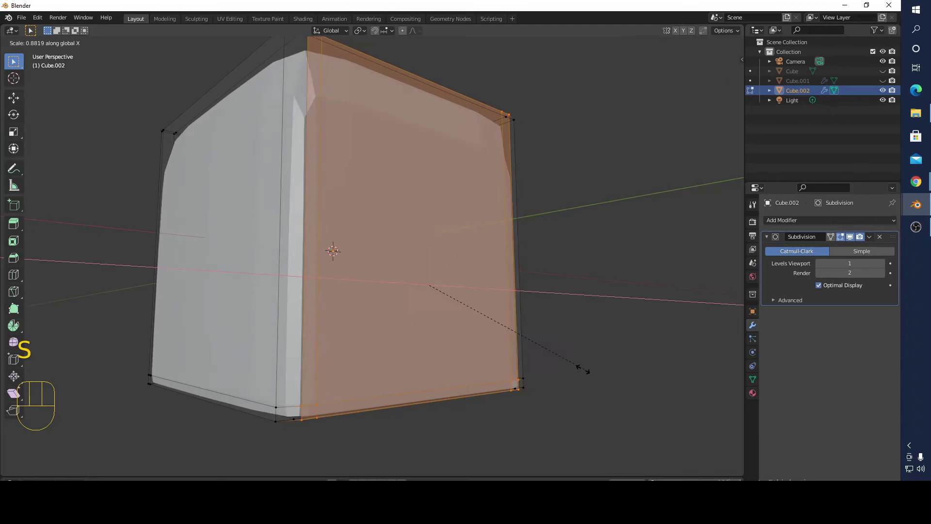
left_click(521, 372)
middle_click_drag(553, 310, 525, 370)
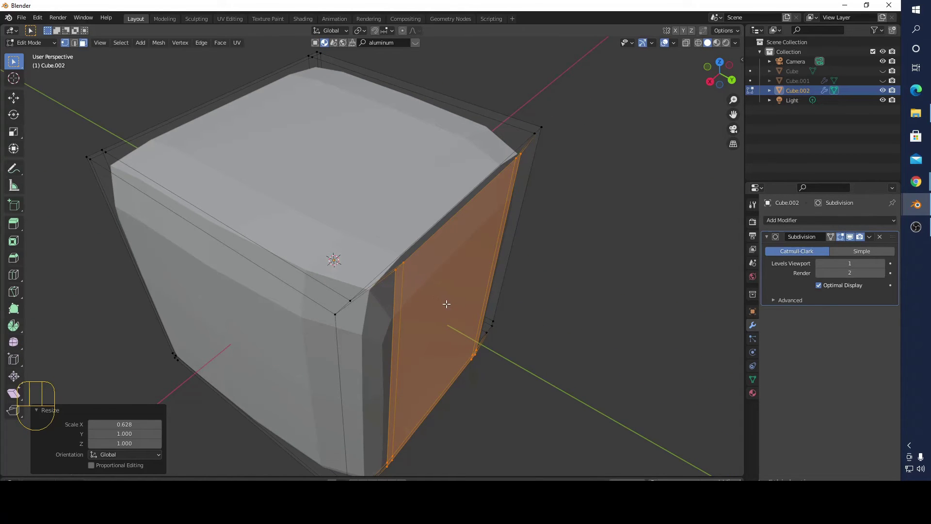
key("ctrl+z")
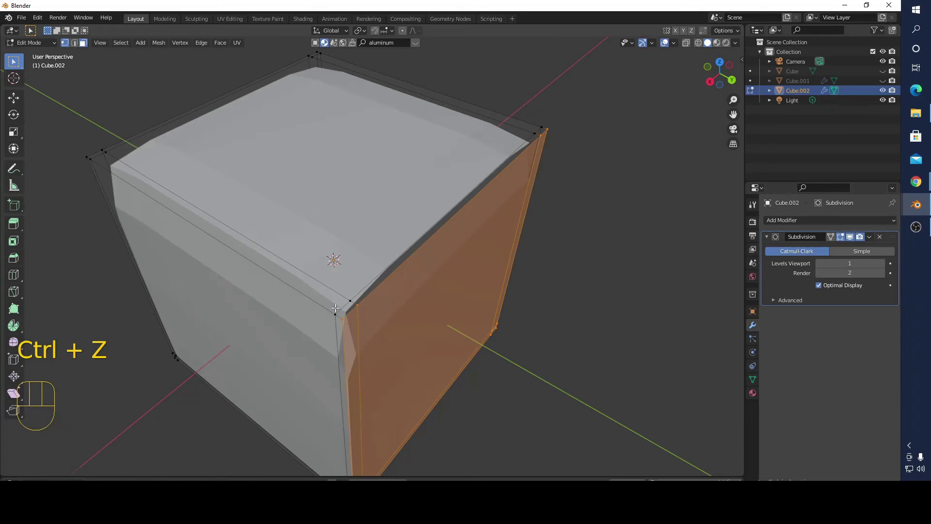
Add the two top vertices beside the selected positive Y side to the selection and scale it to 0.481 along X.
key("shift")
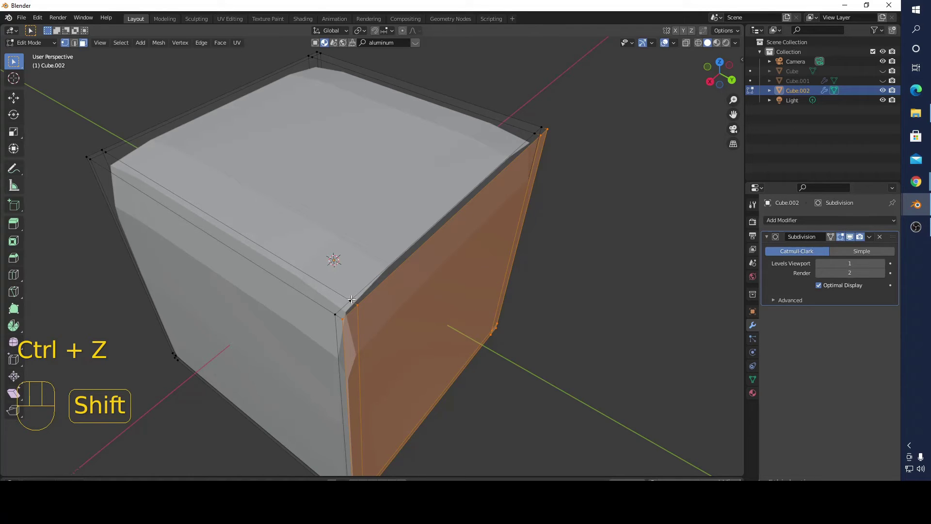
left_click(352, 299, "shift")
left_click(533, 134, "shift")
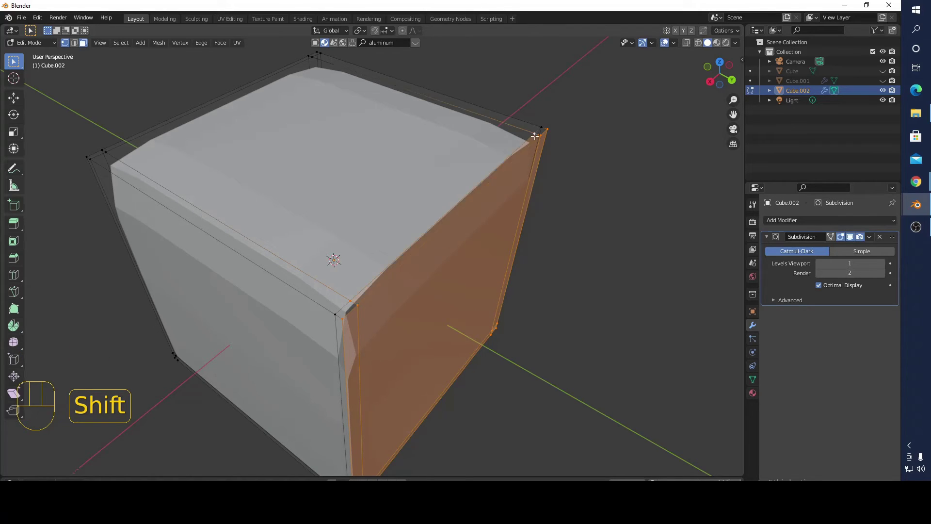
key("s")
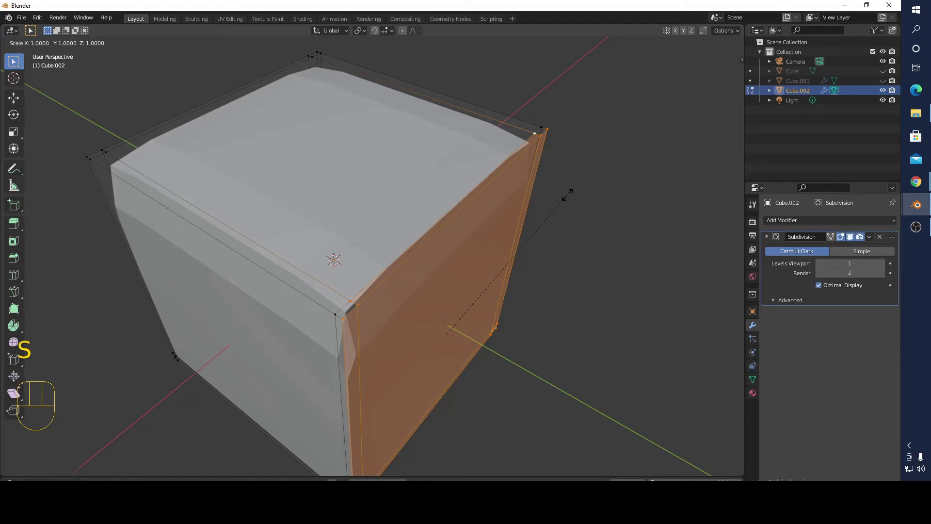
key("x")
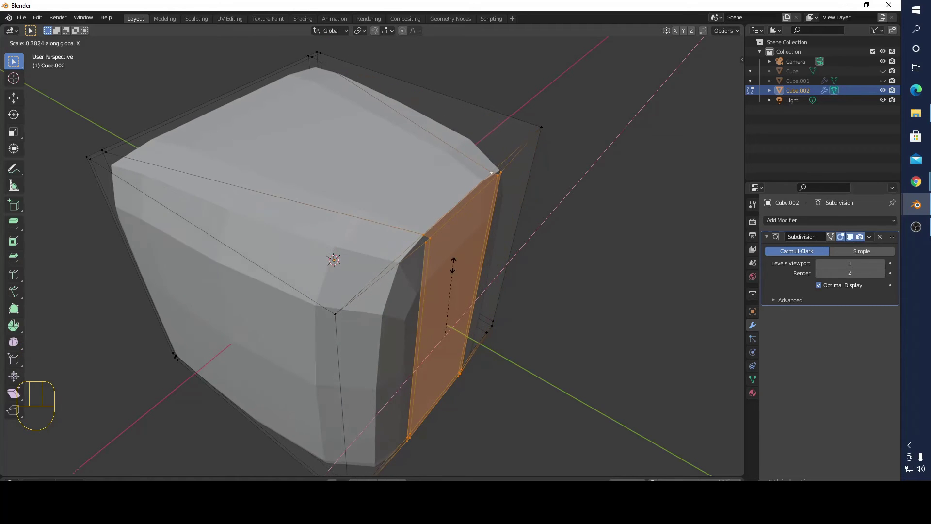
left_click(475, 251)
From the right view, box-select all of the cube's top vertices in wireframe and delete the top faces in solid shading.
middle_click_drag(588, 231, 373, 254)
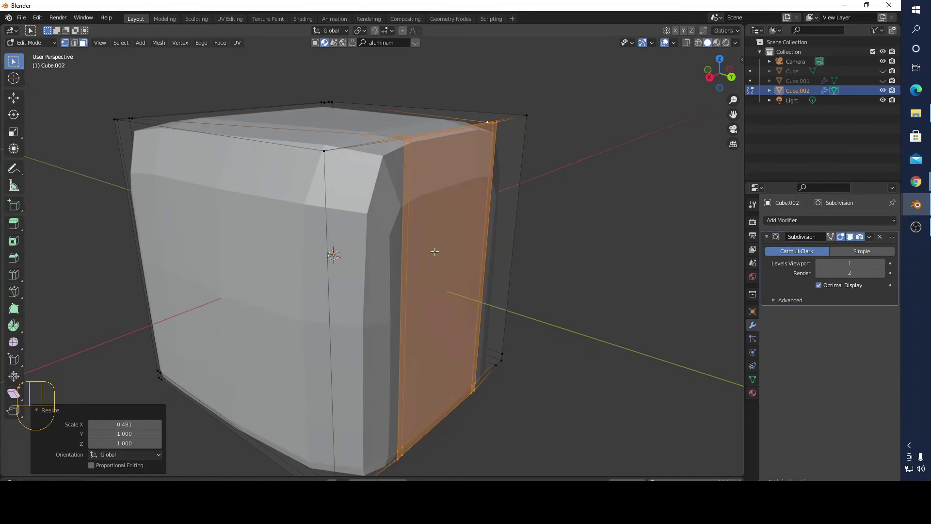
middle_click_drag(435, 251, 376, 198)
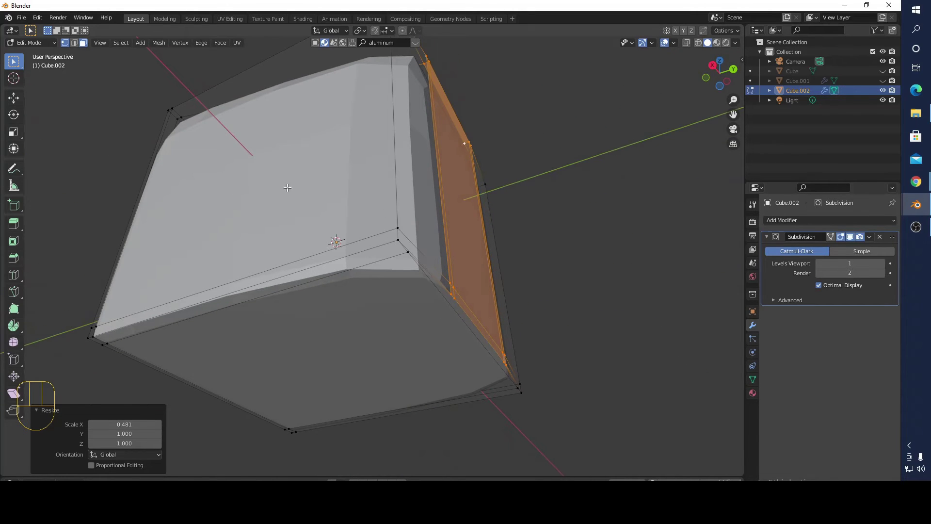
middle_click_drag(488, 238, 567, 269)
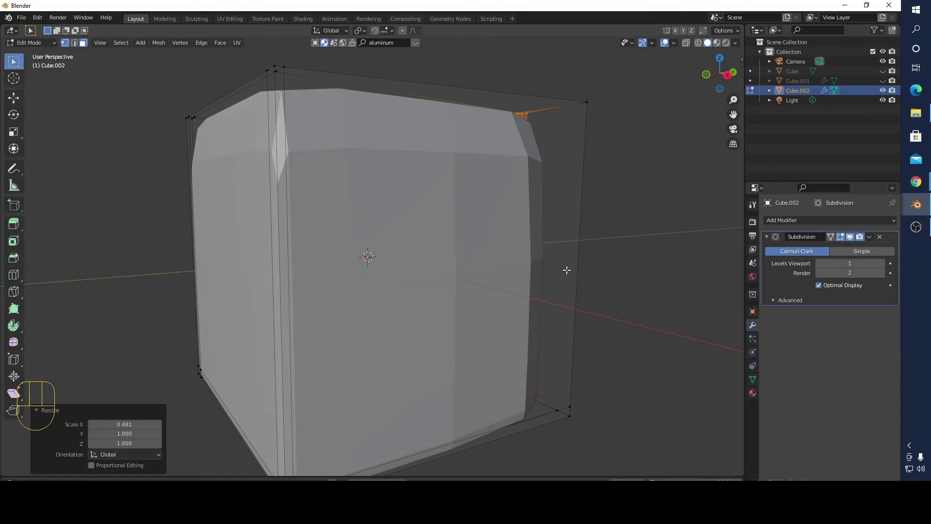
left_click(728, 75)
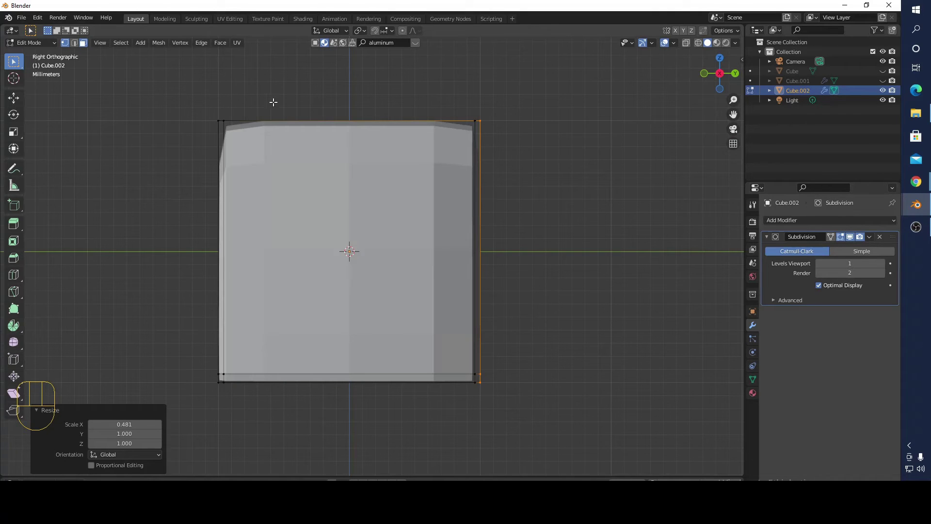
left_click(699, 42)
left_click_drag(172, 95, 529, 173)
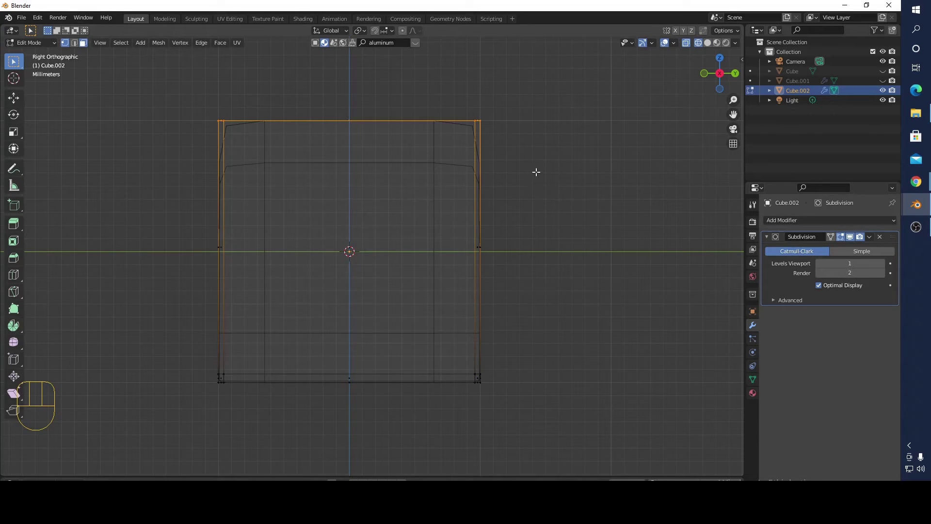
left_click(707, 43)
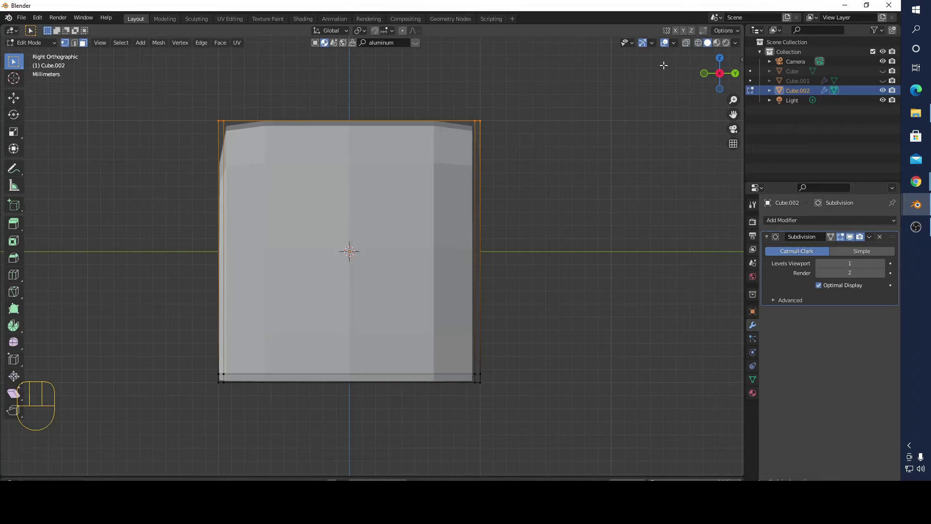
mouse_move(595, 120)
middle_mouse_down()
mouse_move(588, 162)
mouse_move(536, 152)
mouse_move(566, 147)
mouse_move(559, 164)
middle_mouse_up()
key("x")
left_click(587, 164)
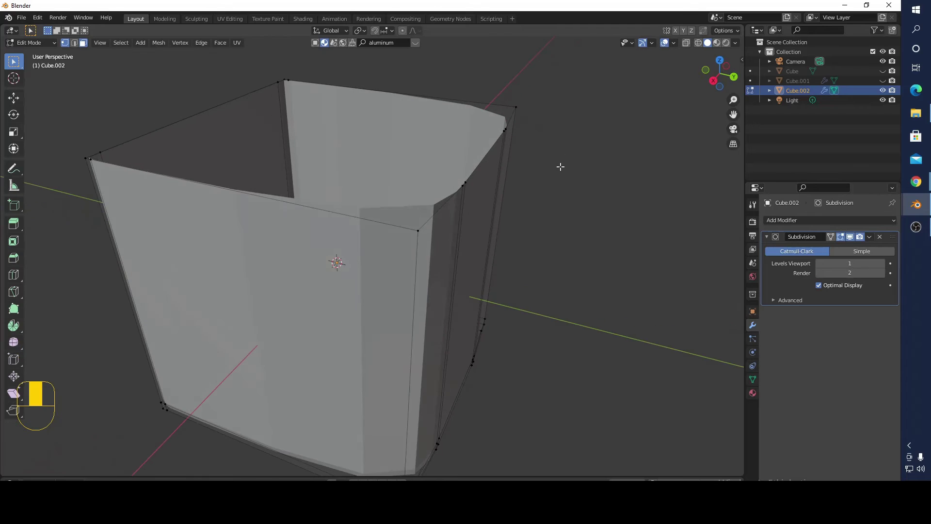
Select the edge loop around the open top, extrude it and scale the new edges to 0.913 for an inner rim.
left_click(75, 43)
left_click(237, 191)
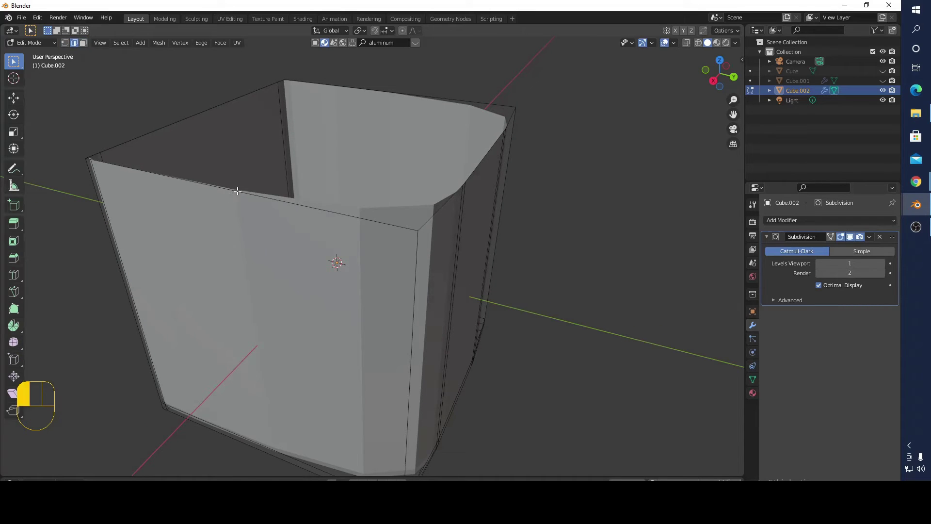
left_click(237, 191, "alt")
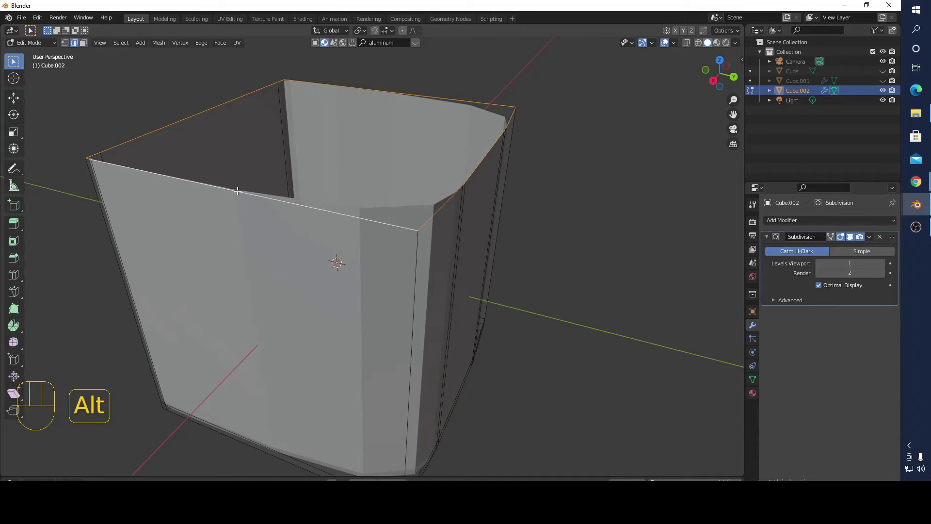
middle_click_drag(555, 210, 570, 206)
key("e")
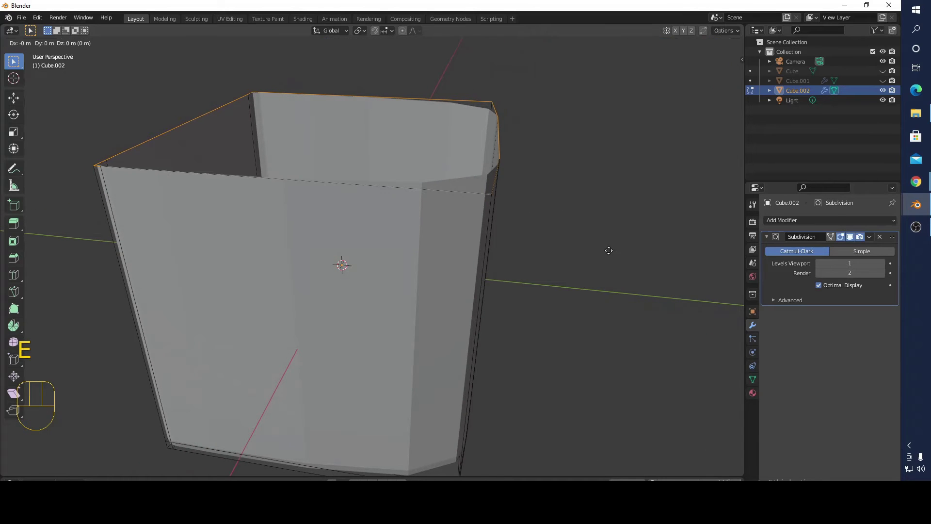
left_click(587, 230)
middle_click_drag(584, 227, 538, 228)
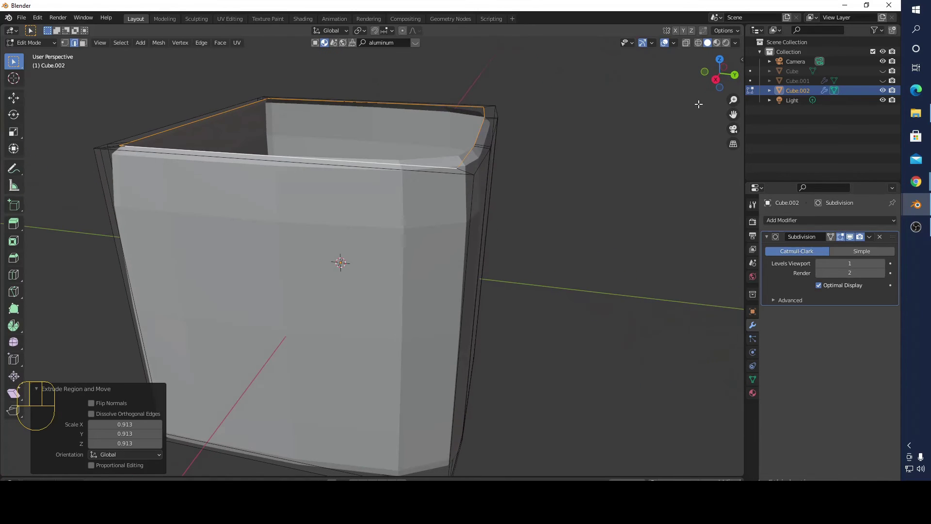
From the right view, extrude the inner rim's edge loop upward about 0.038 m along Z.
left_click(717, 81)
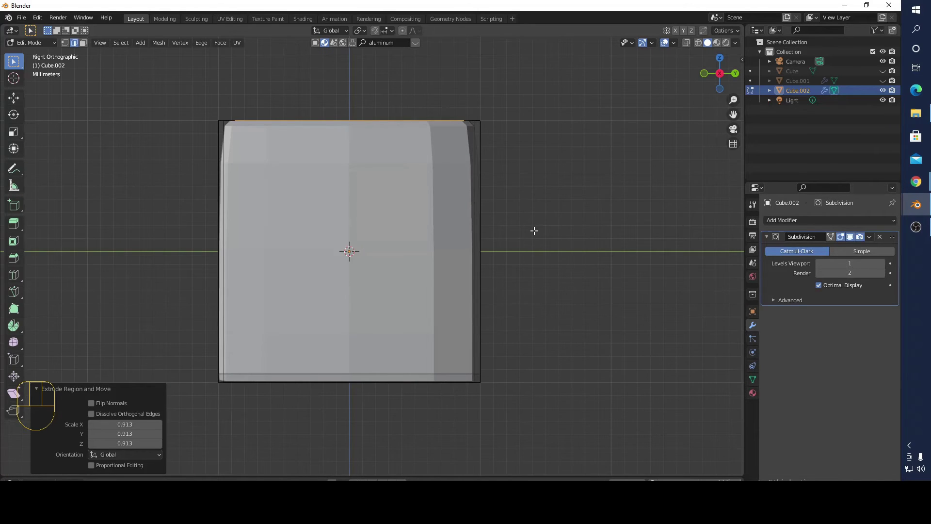
scroll(533, 230, "down", 8)
key("e")
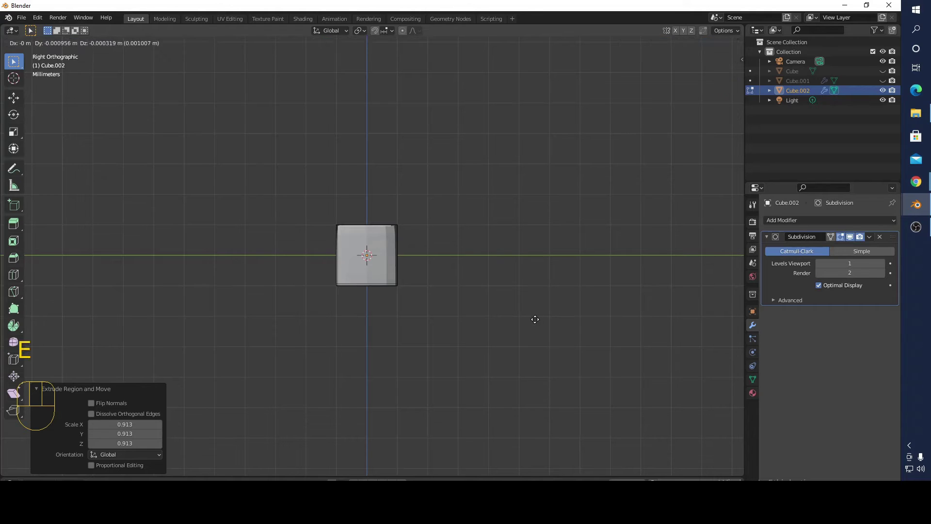
left_click(546, 202)
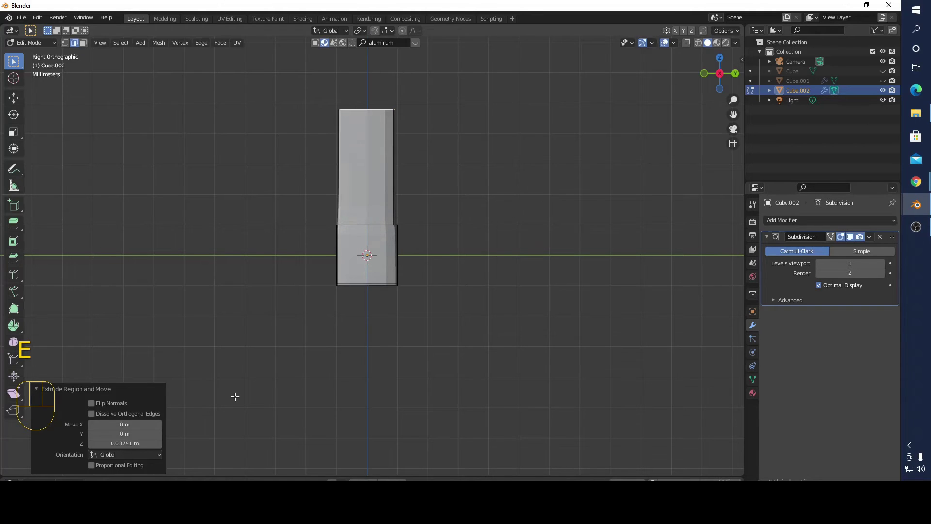
Set the upward extrusion to 0.5 m along Z and raise the Subdivision modifier's viewport level to 2.
left_click(122, 439)
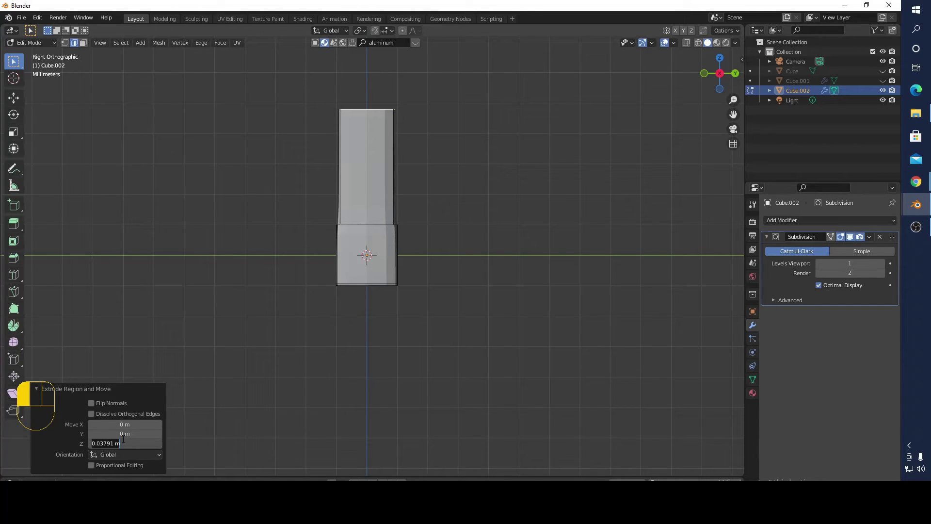
type("0.5")
key("Return")
scroll(420, 337, "down", 8)
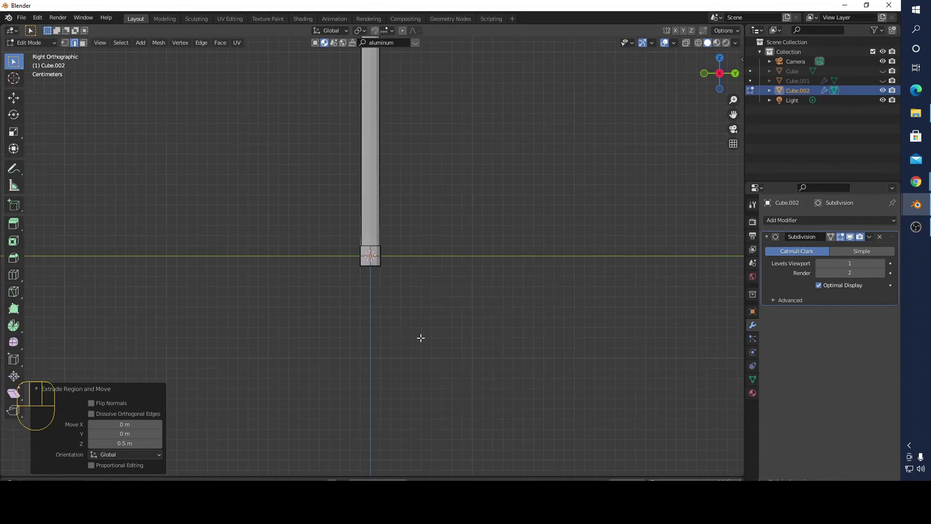
middle_click_drag(421, 337, 355, 291)
scroll(370, 286, "up", 6)
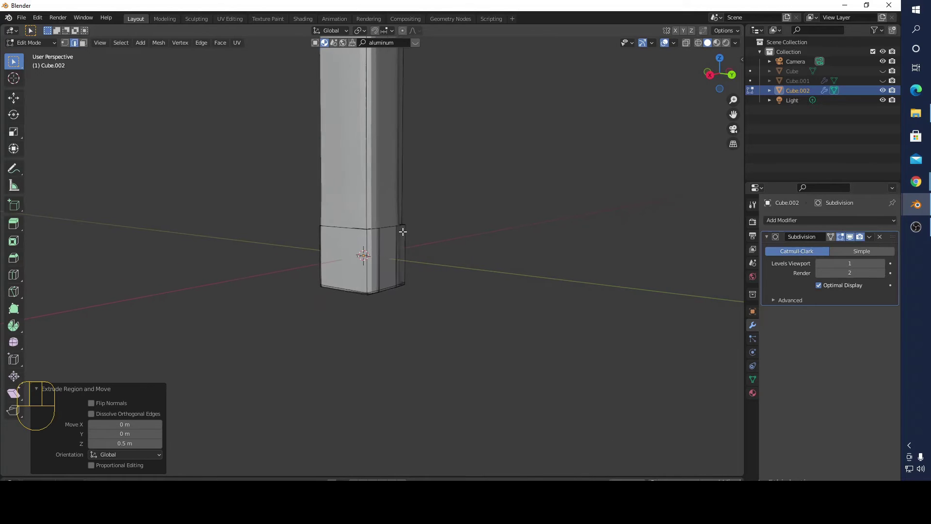
left_click(882, 263)
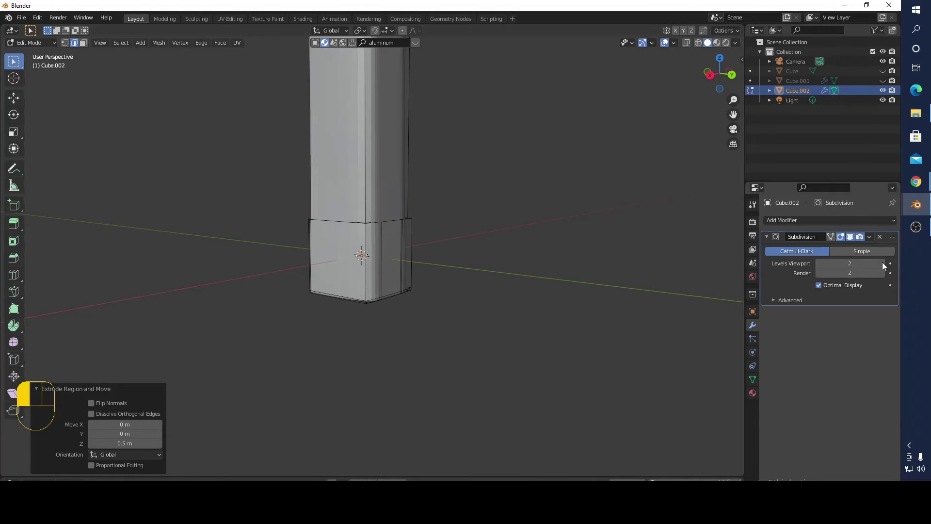
Add one loop cut around the tall extruded section and slide it down near the base block with a factor of about 0.965.
middle_click_drag(624, 245, 650, 273)
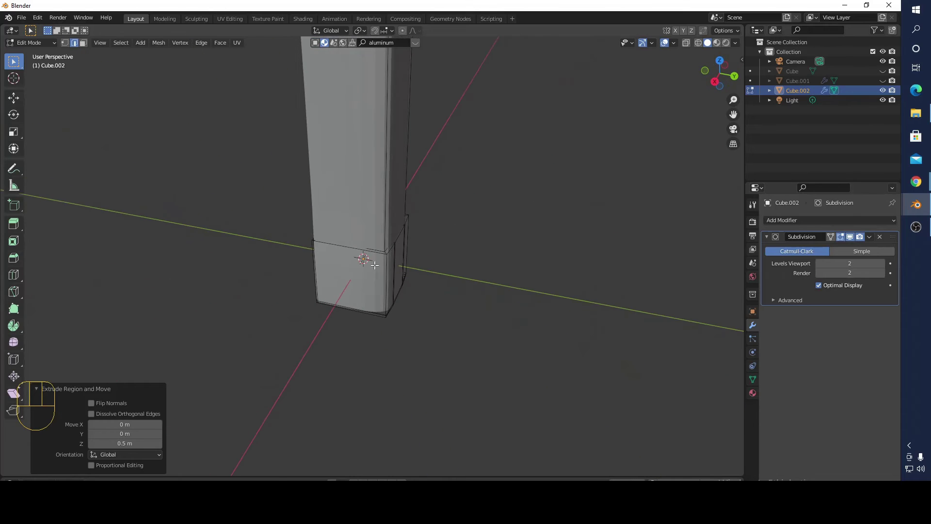
left_click(14, 274)
scroll(528, 159, "down", 5)
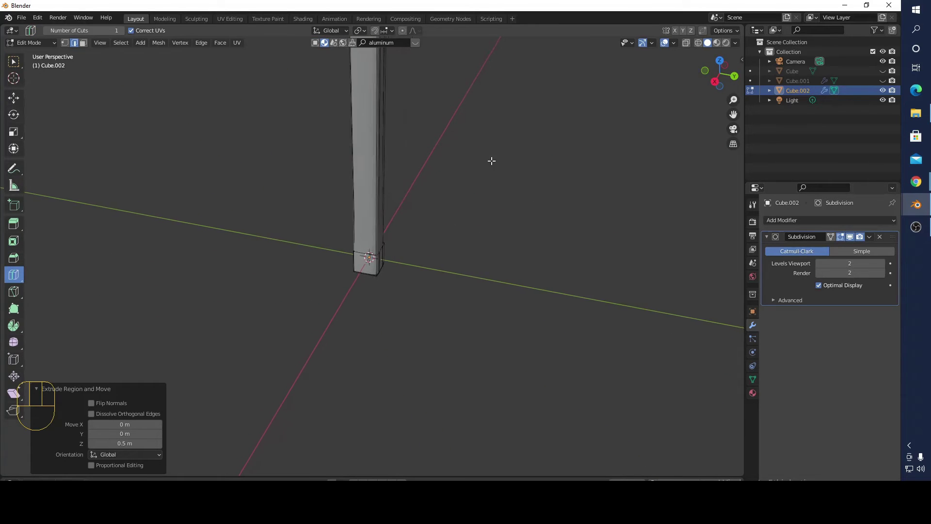
left_click_drag(371, 72, 374, 87)
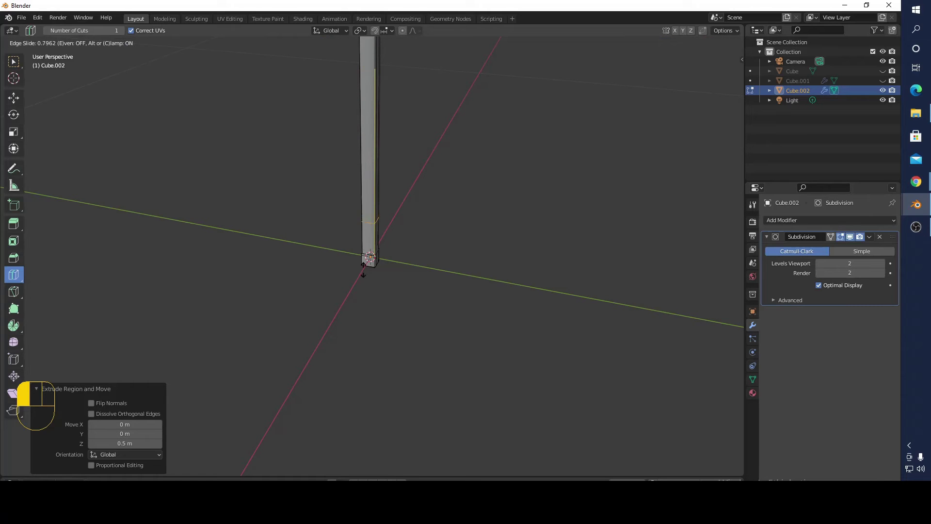
left_click_drag(369, 312, 370, 311)
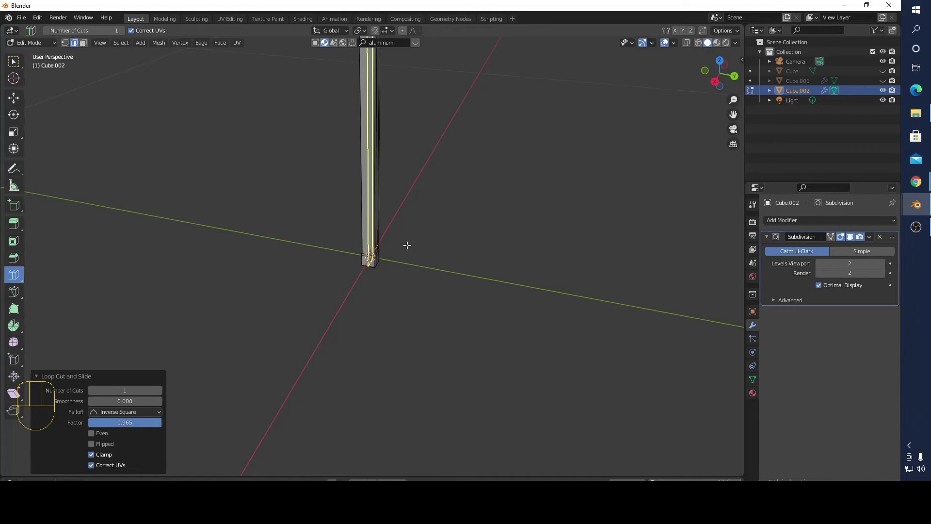
Edge-slide the new loop further down toward the base block's rim with a factor of about 0.717.
scroll(407, 245, "up", 4)
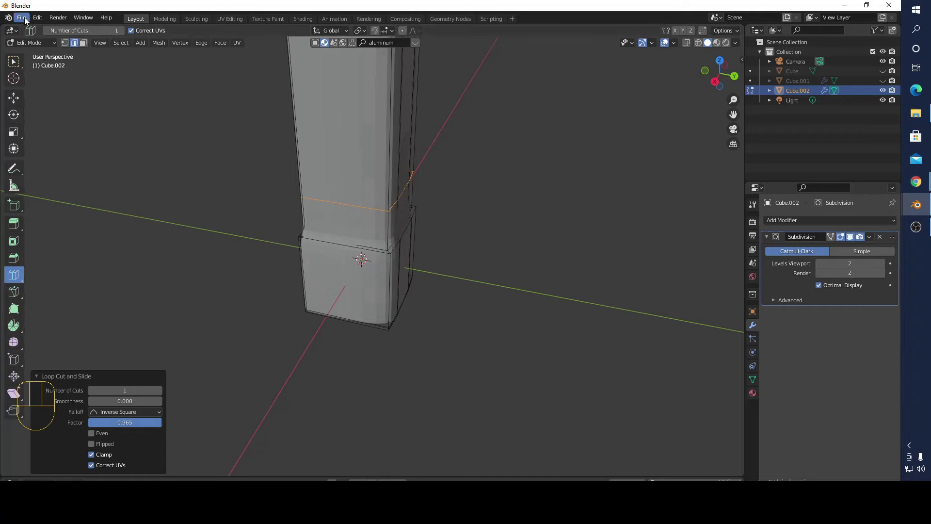
left_click(14, 61)
key("g")
key("g")
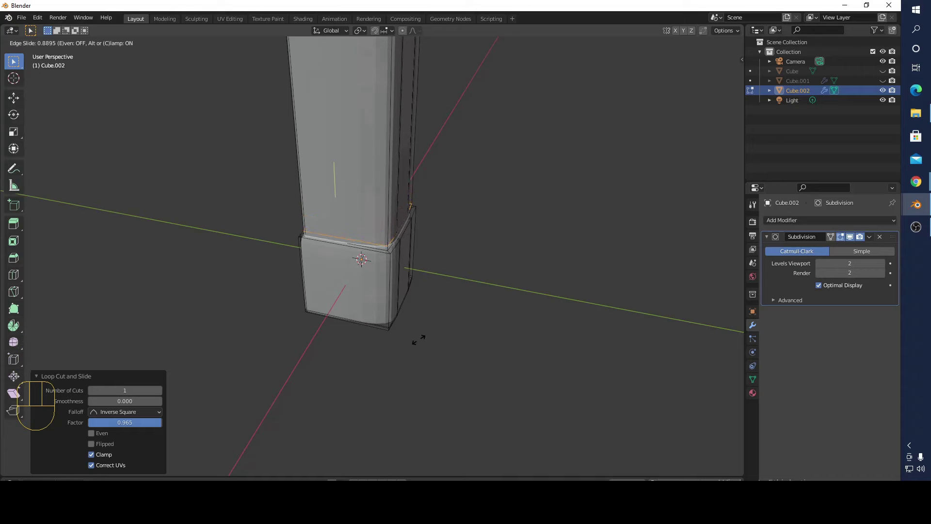
left_click(383, 363)
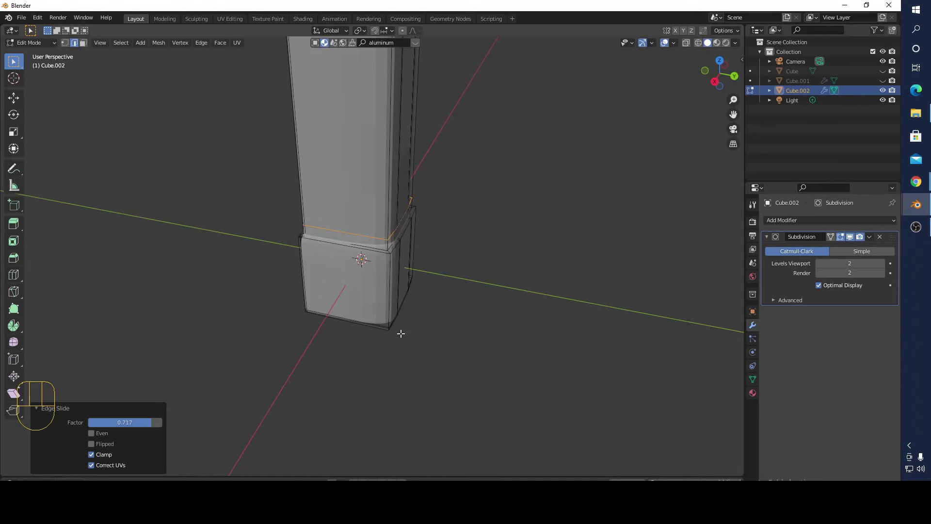
Add a loop cut around the base block and slide it up near its top edge, with a factor of about -0.859.
middle_click_drag(403, 322, 417, 277)
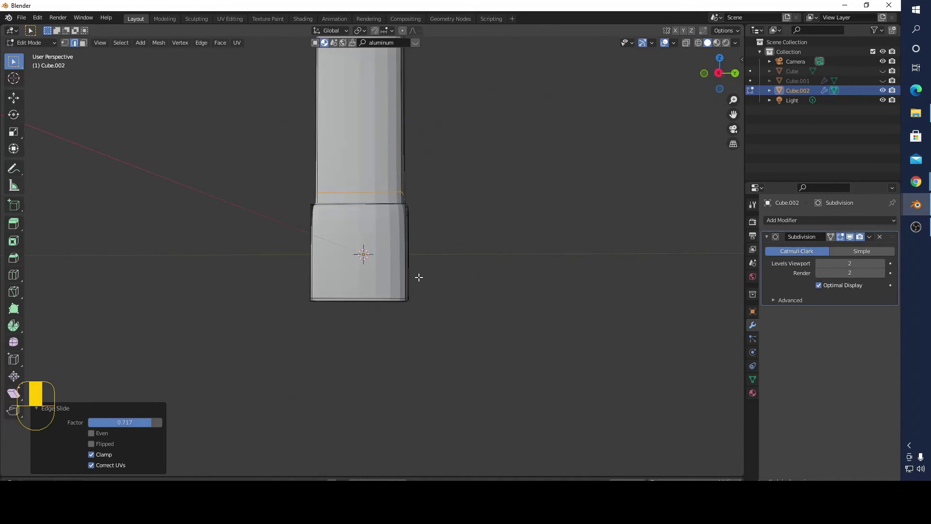
left_click(14, 274)
left_click_drag(410, 252, 415, 209)
left_click(14, 62)
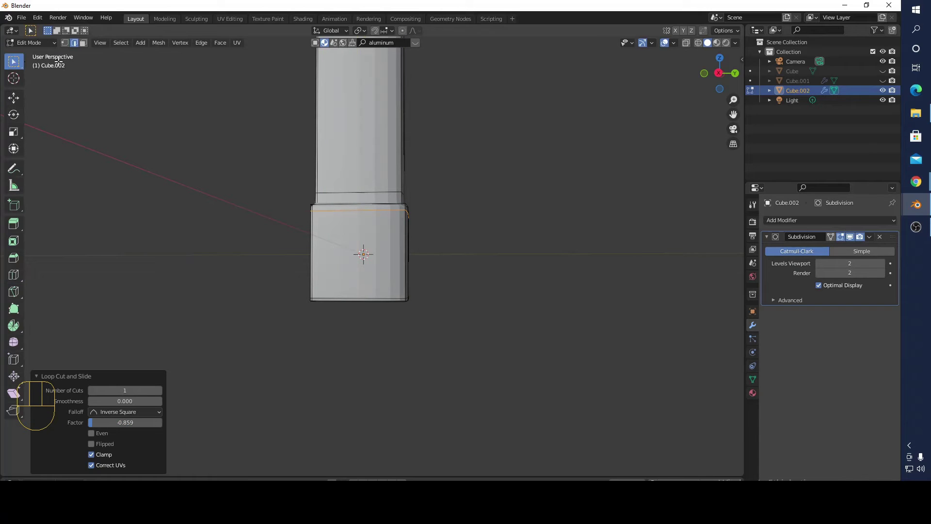
Select the edge loop just above the base block and slide it closer to the rim with a factor of about 0.370.
left_click(330, 191, "alt")
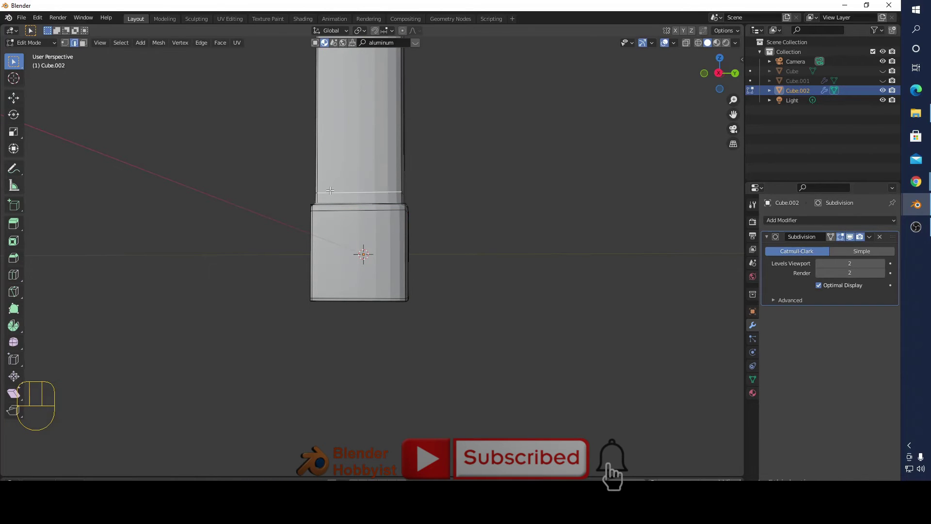
middle_click_drag(509, 231, 490, 257)
key("g")
key("g")
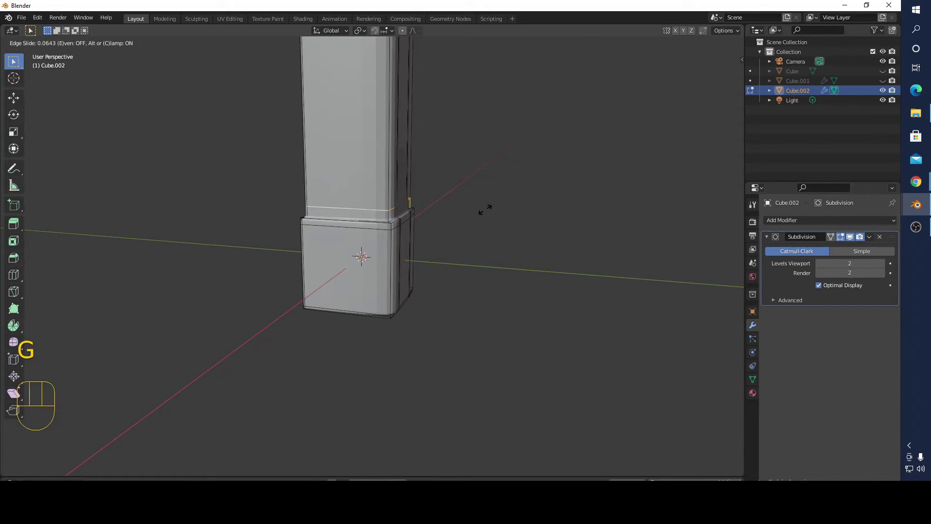
left_click(484, 73)
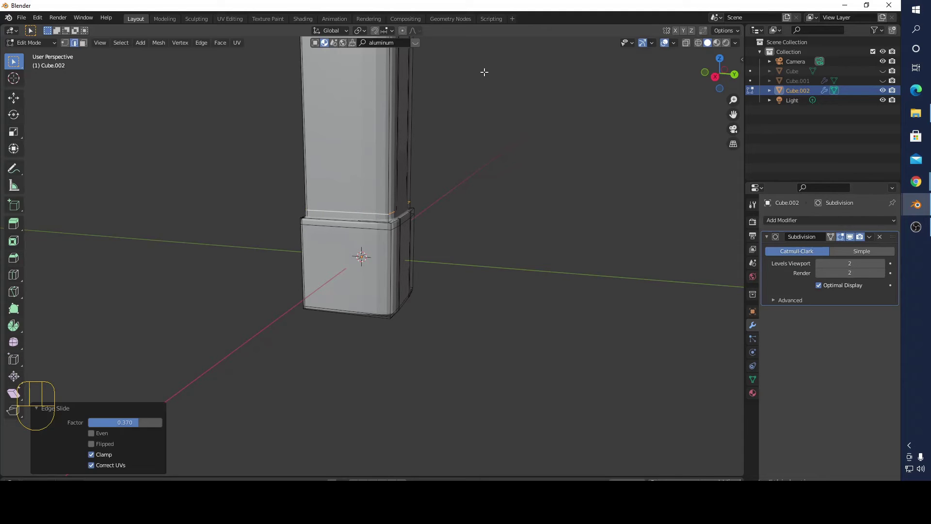
Return to Object Mode and add a Plain Axes empty at the world origin.
scroll(526, 334, "down", 6)
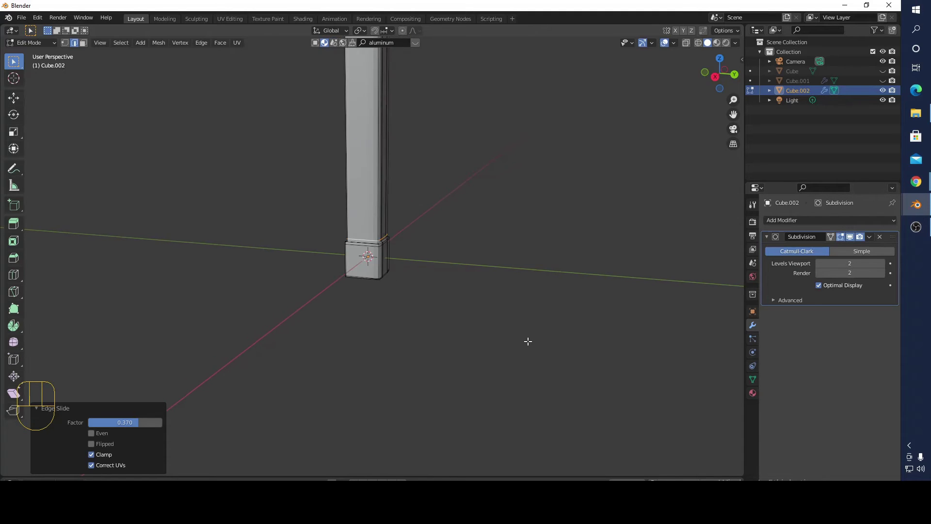
scroll(519, 271, "down", 2)
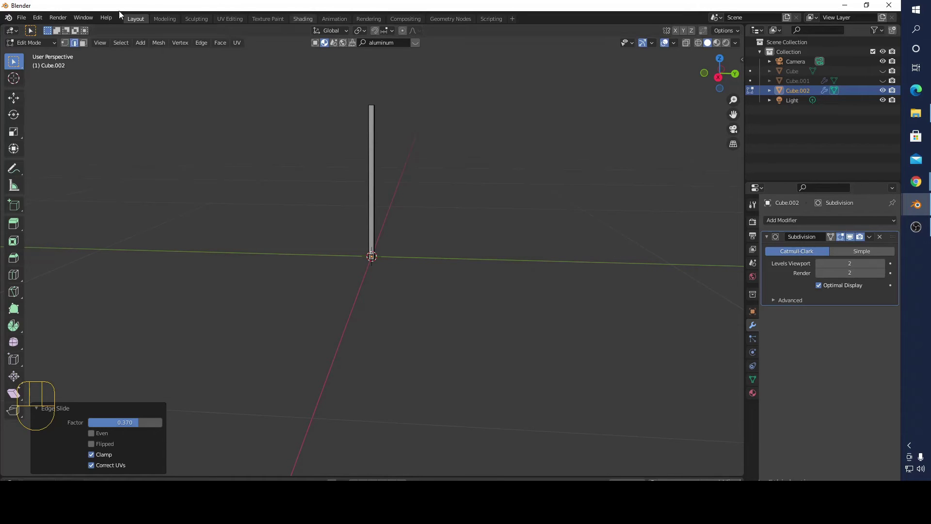
left_click(39, 42)
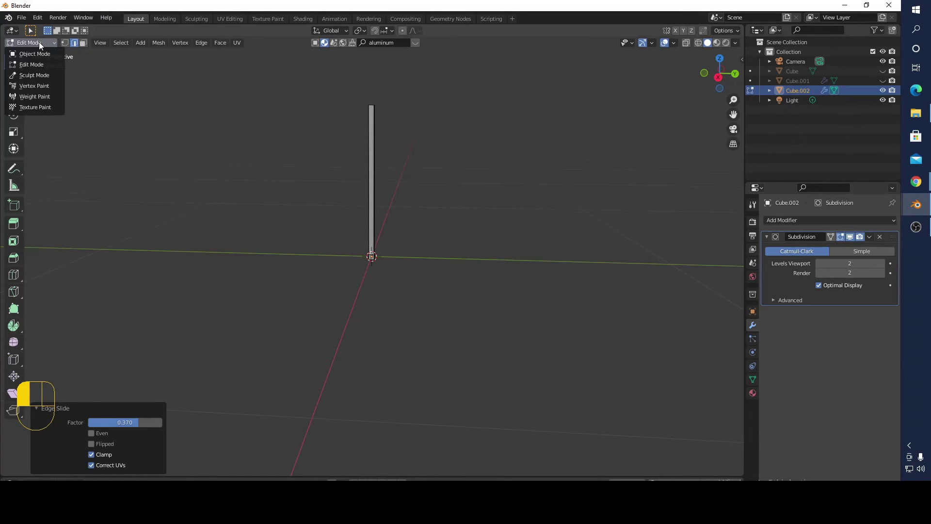
left_click(42, 53)
left_click(110, 43)
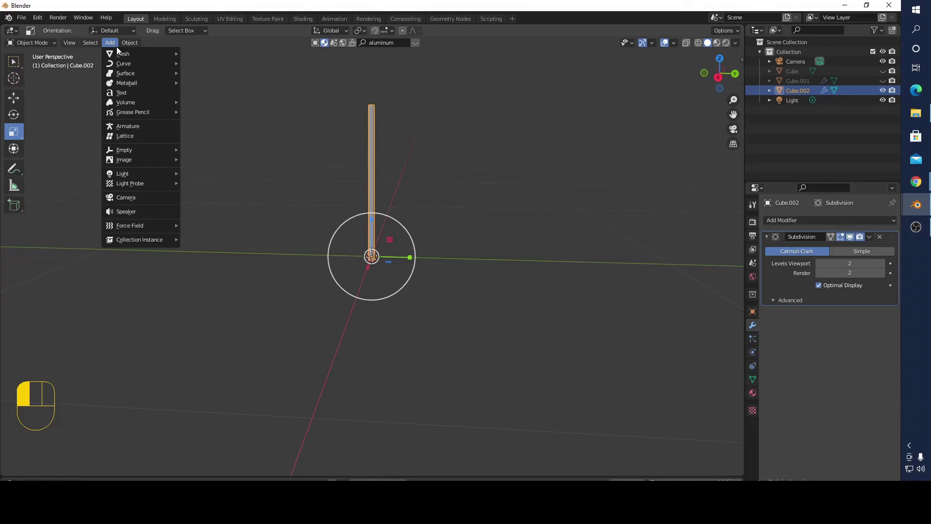
mouse_move(132, 147)
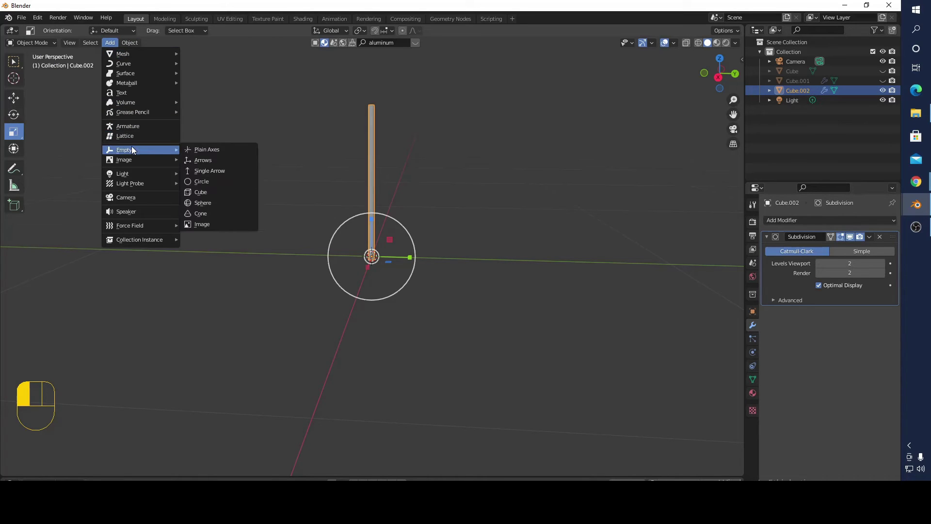
left_click(201, 151)
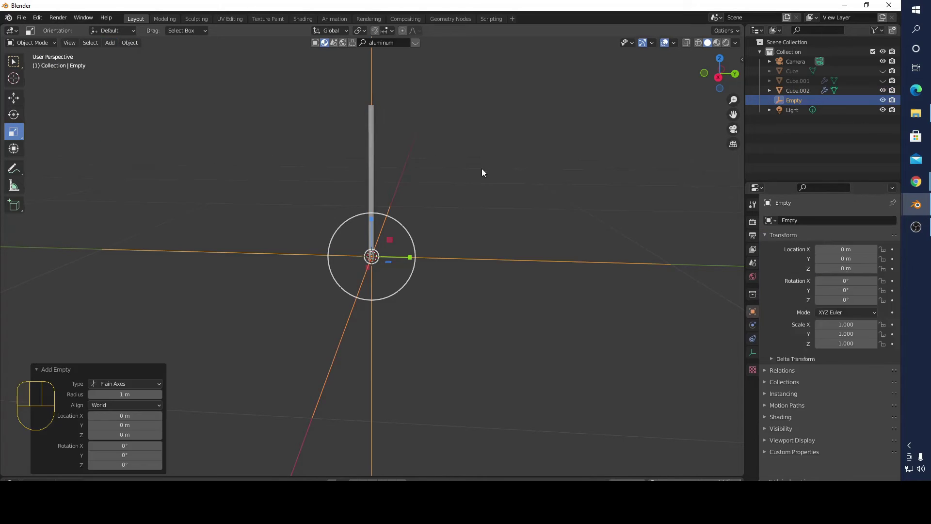
From the back view, select the leg Cube.002 and move it about 0.223 m along X.
middle_click_drag(580, 206, 418, 185)
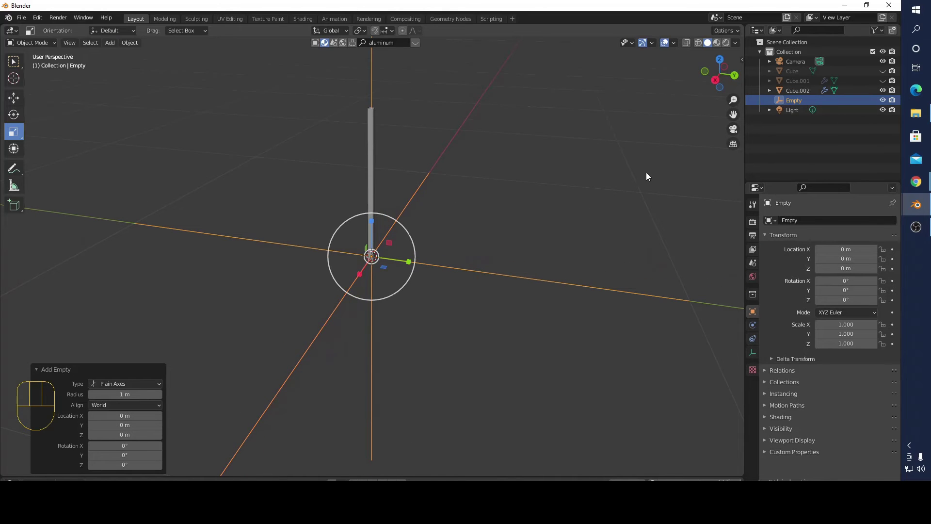
left_click(735, 76)
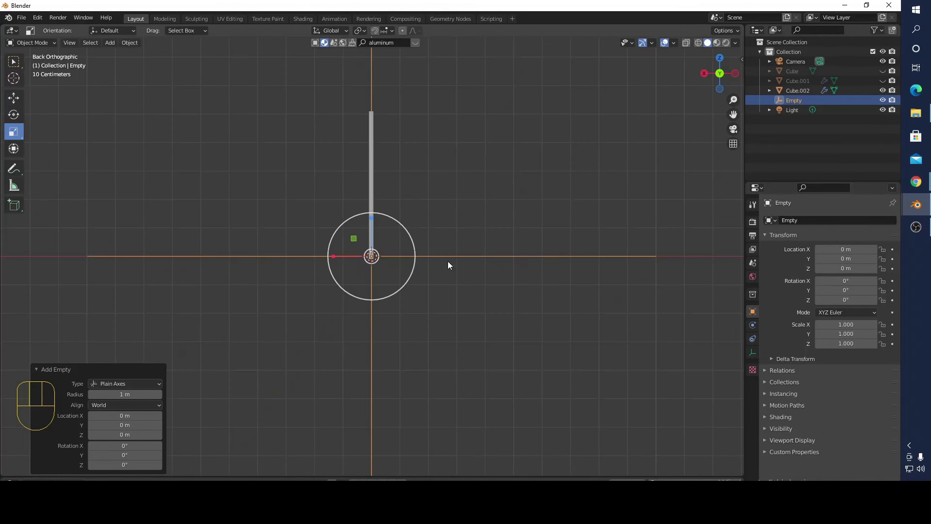
left_click(176, 184)
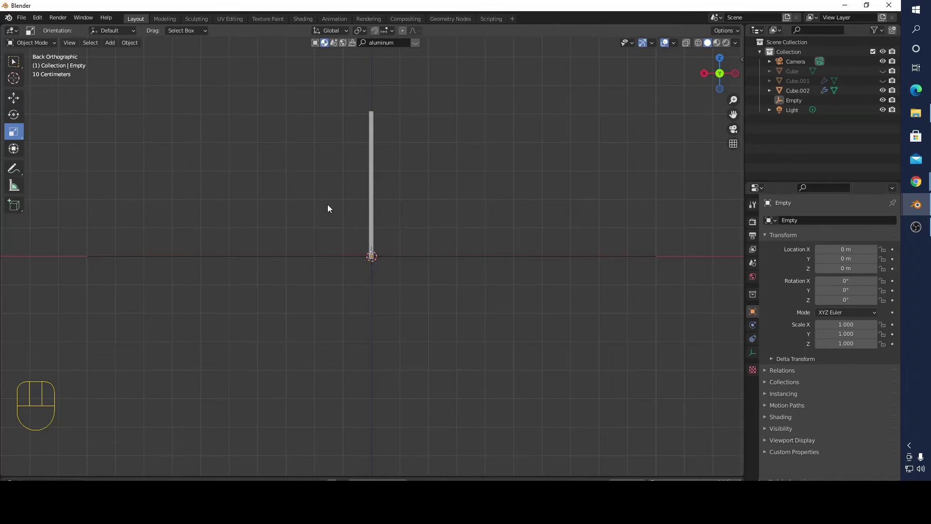
left_click(370, 198)
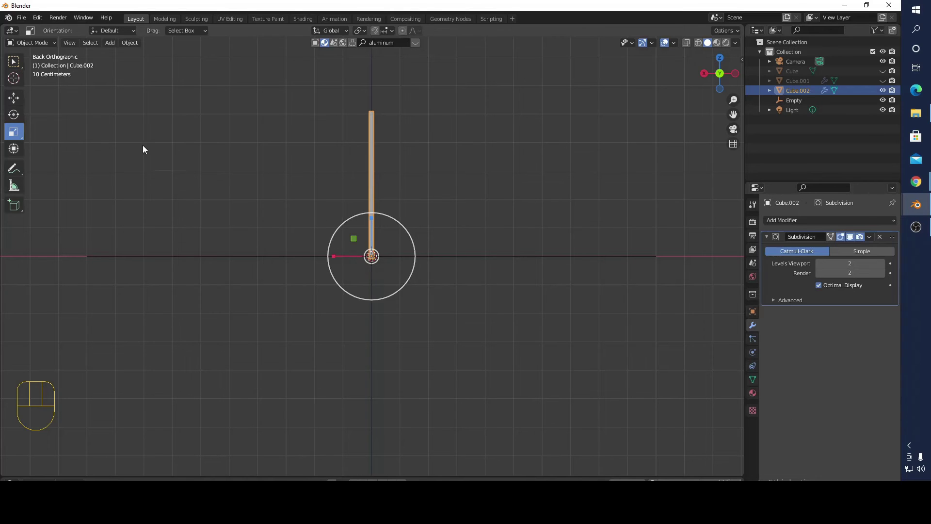
left_click(12, 100)
left_click_drag(330, 257, 264, 255)
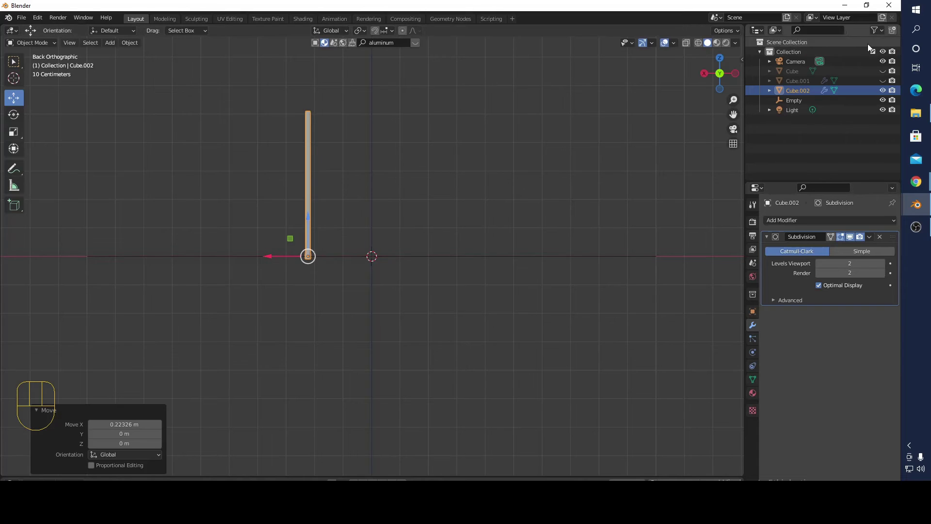
Unhide the rectangular frame Cube.001 and, from the back view, move the leg about -0.523 m along Z so it sits under the frame.
left_click(882, 81)
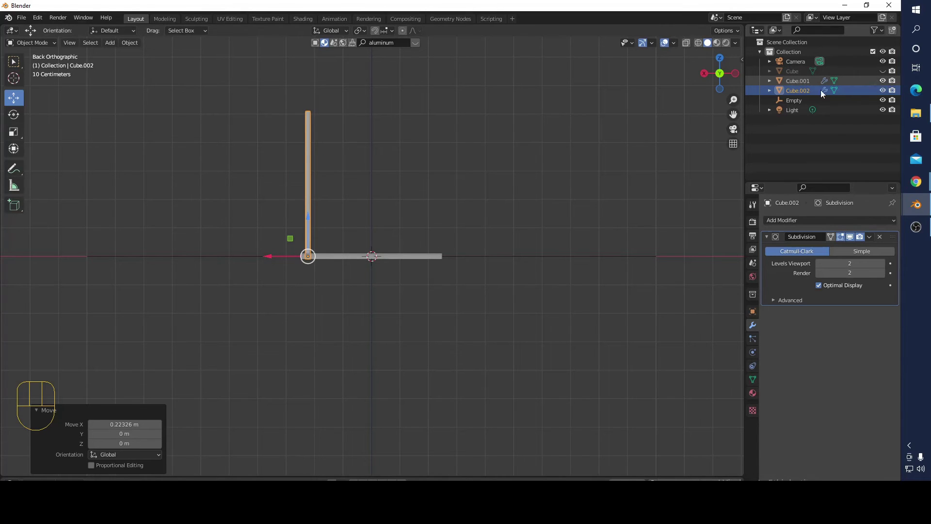
middle_click_drag(493, 159, 485, 196)
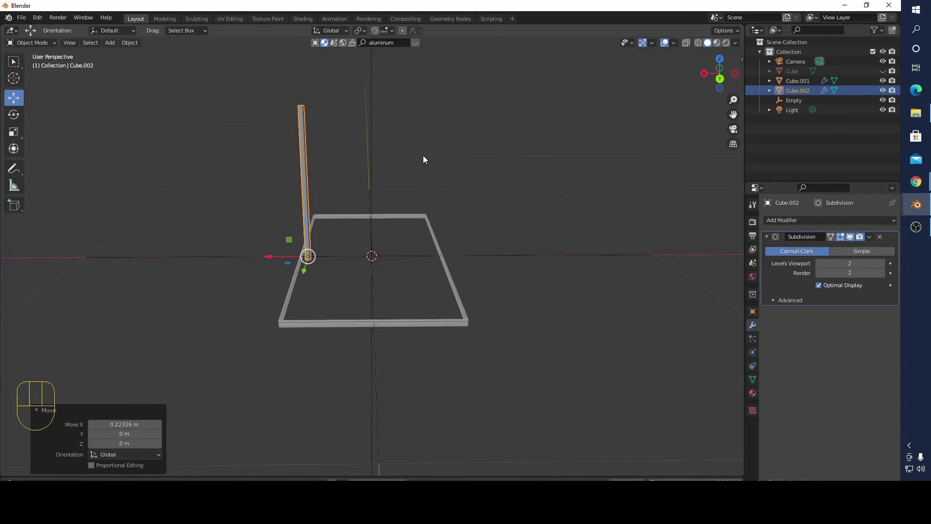
left_click(720, 77)
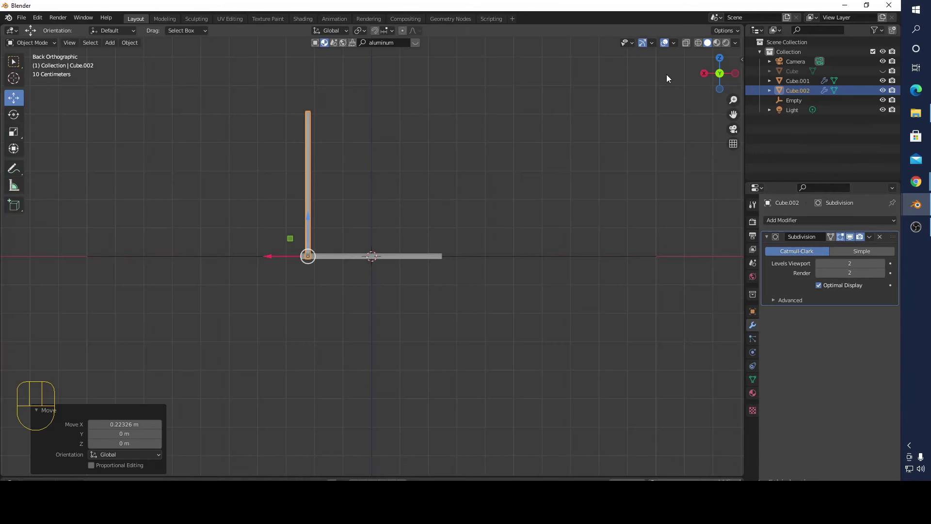
left_click_drag(309, 219, 301, 369)
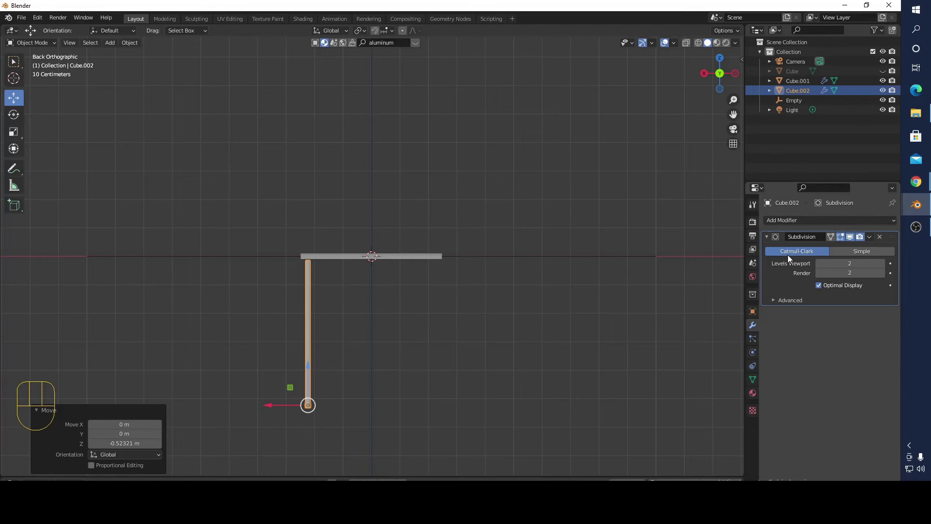
Add a Mirror modifier on the X axis to the leg, using the Empty as its mirror object.
left_click(866, 220)
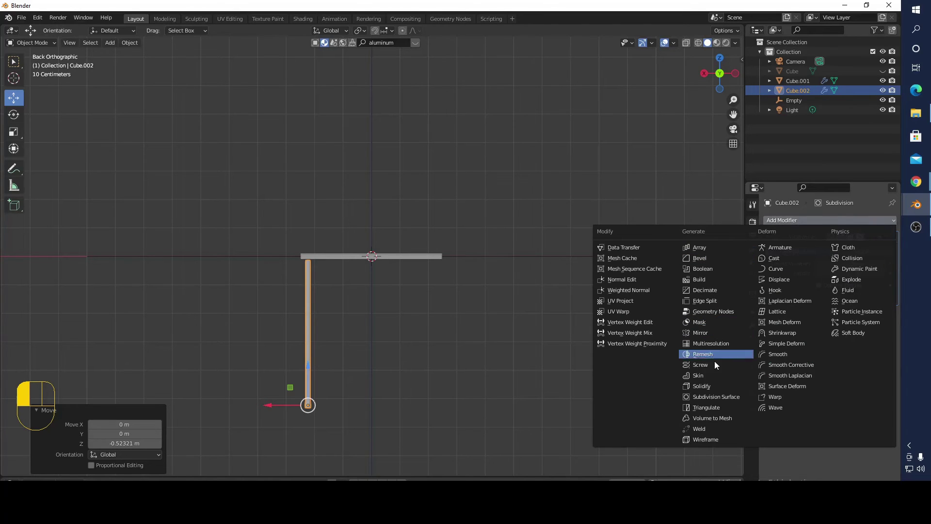
left_click(701, 332)
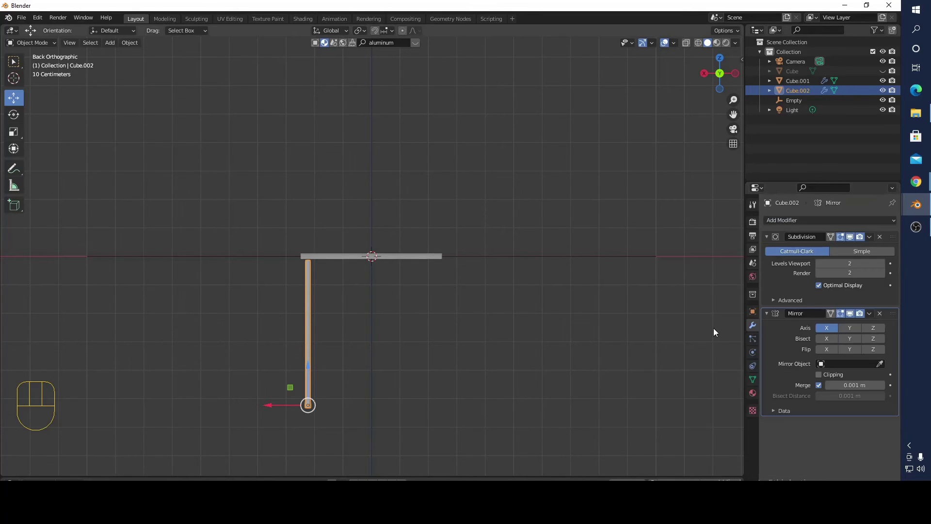
left_click(822, 367)
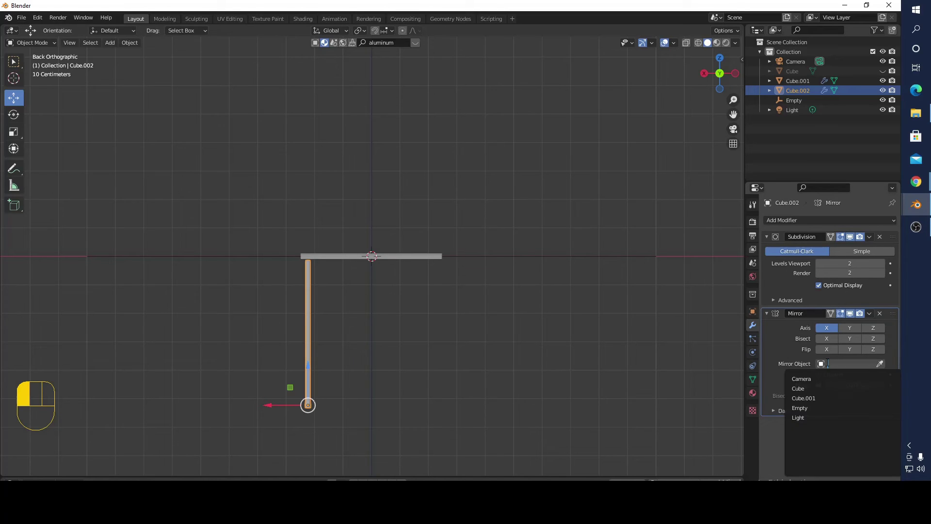
left_click(791, 407)
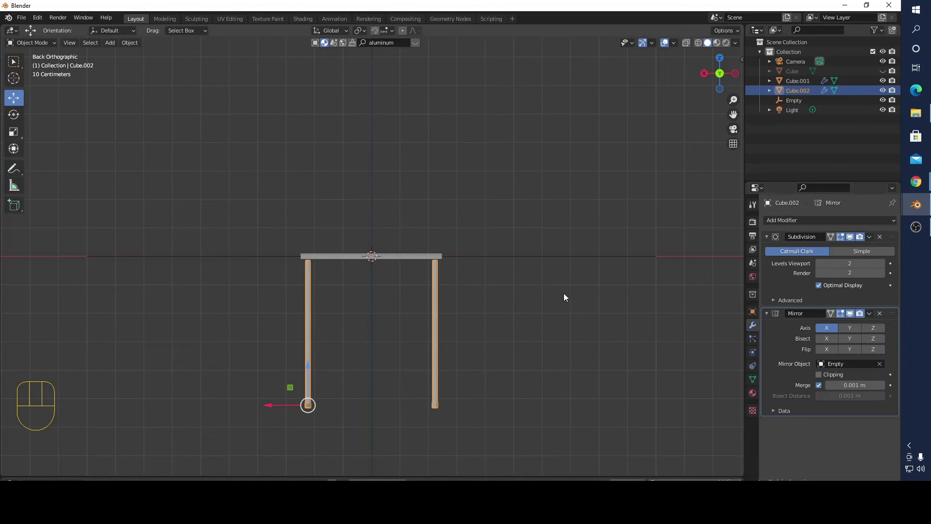
Move the mirrored leg Cube.002 about 0.269 m along Y, toward the short end of the rectangular frame.
middle_click_drag(564, 296, 468, 310)
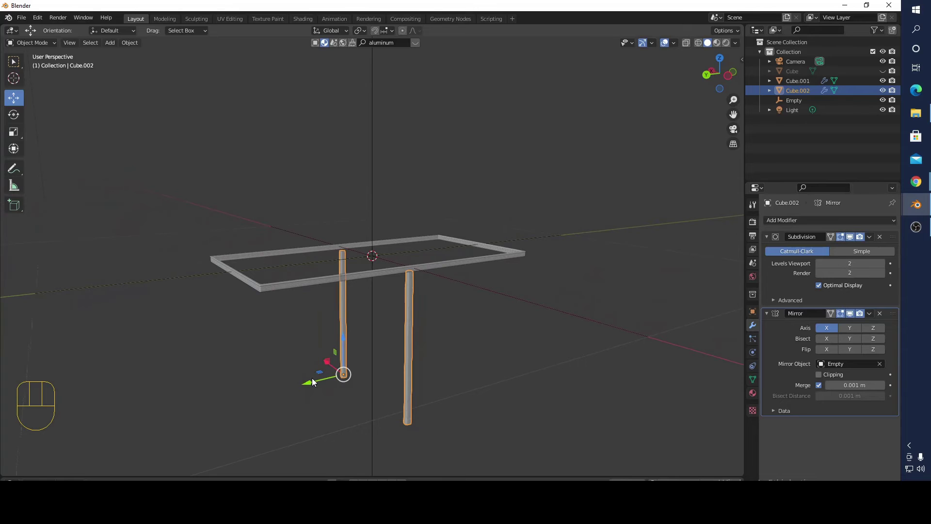
left_click_drag(312, 381, 240, 395)
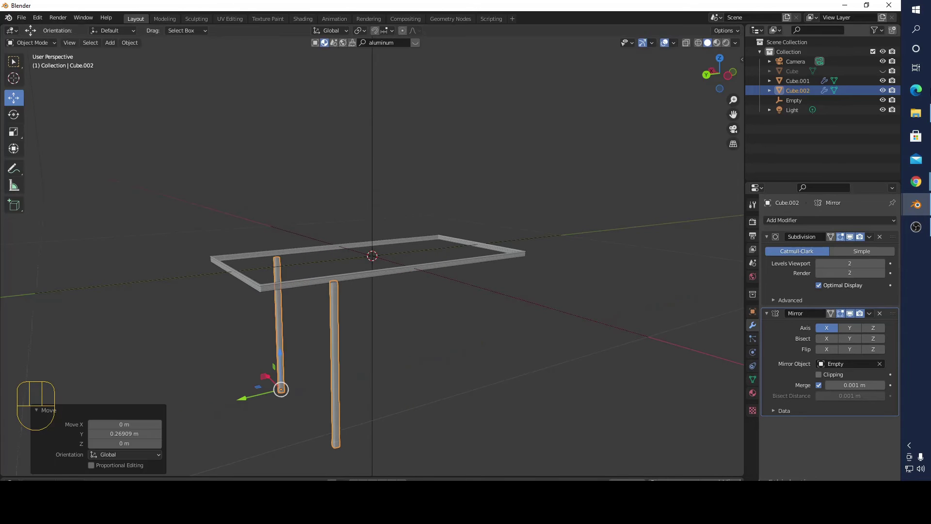
left_click(729, 76)
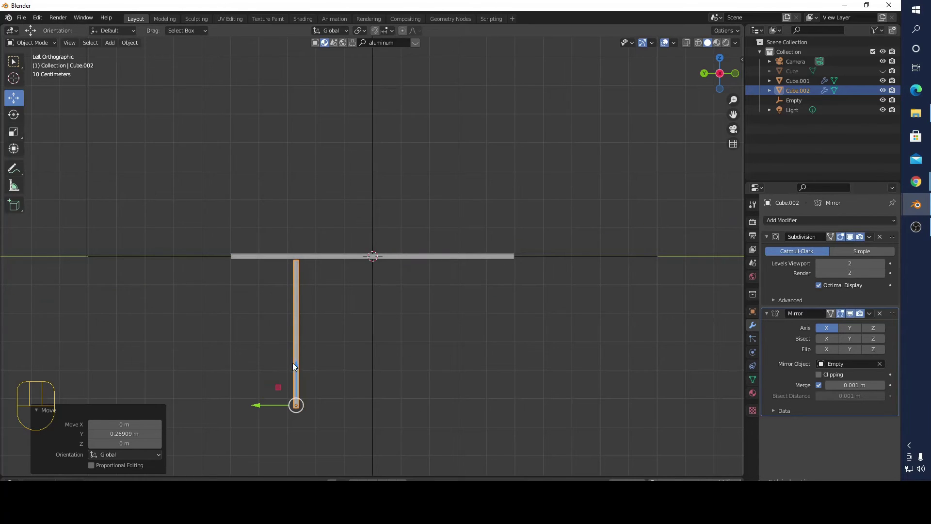
Move the leg another 0.182 m or so along Y toward the frame's end and also mirror it on the Y axis.
scroll(336, 336, "up", 5)
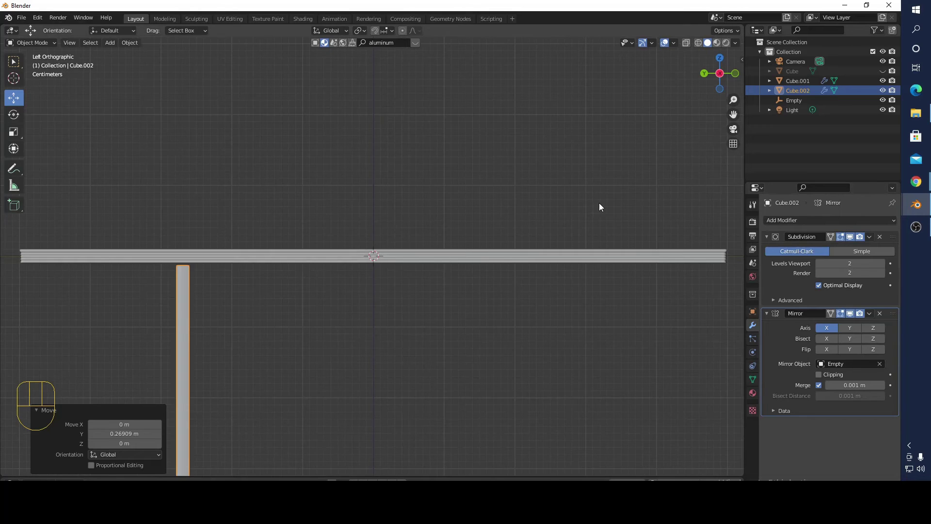
middle_click_drag(536, 255, 287, 339, "shift")
scroll(257, 296, "up", 3)
scroll(243, 253, "down", 3)
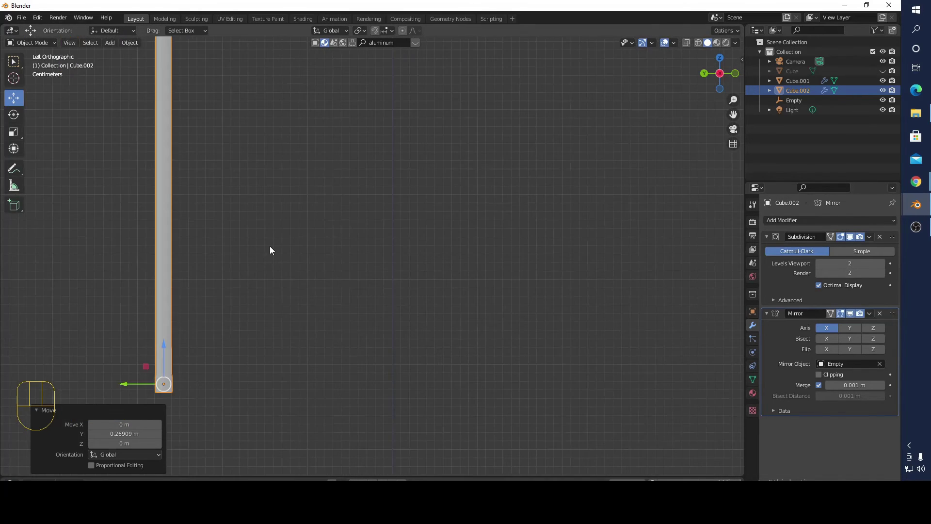
key("KP_Decimal")
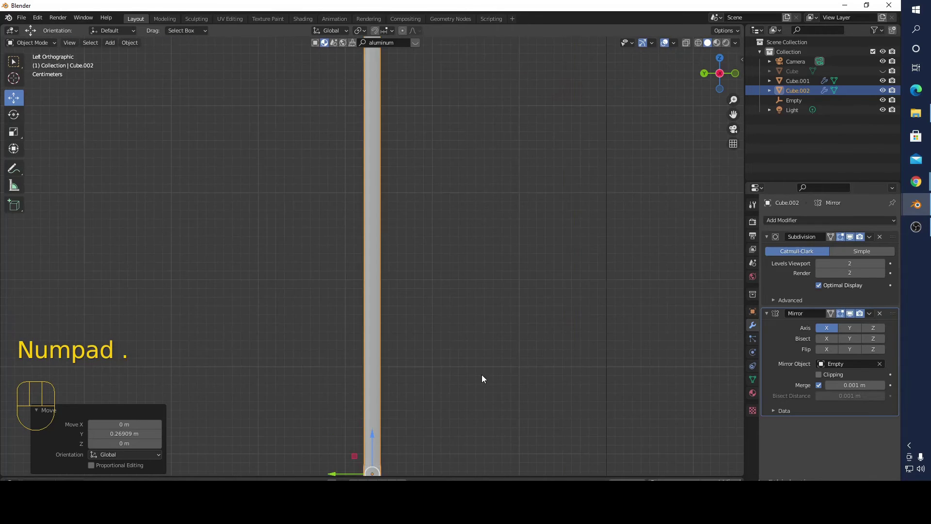
mouse_move(471, 344)
middle_mouse_down()
mouse_move(439, 333)
mouse_move(477, 339)
middle_mouse_up()
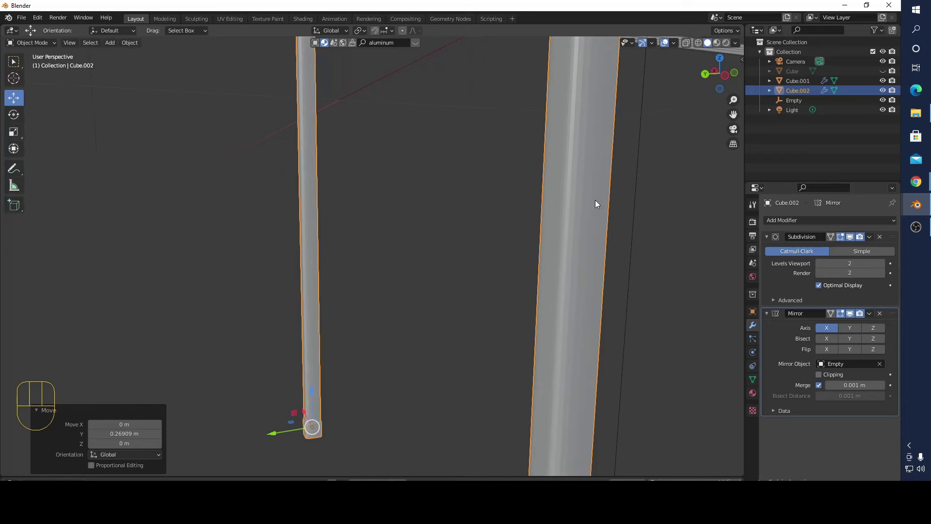
middle_click_drag(559, 183, 624, 226)
middle_click_drag(601, 267, 630, 265)
middle_click_drag(354, 265, 394, 205)
scroll(393, 201, "down", 5)
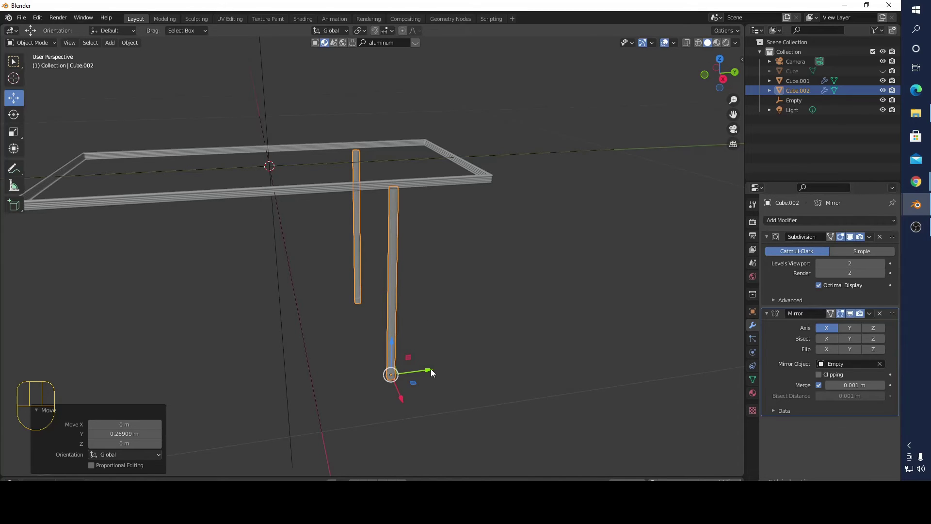
left_click_drag(431, 372, 496, 363)
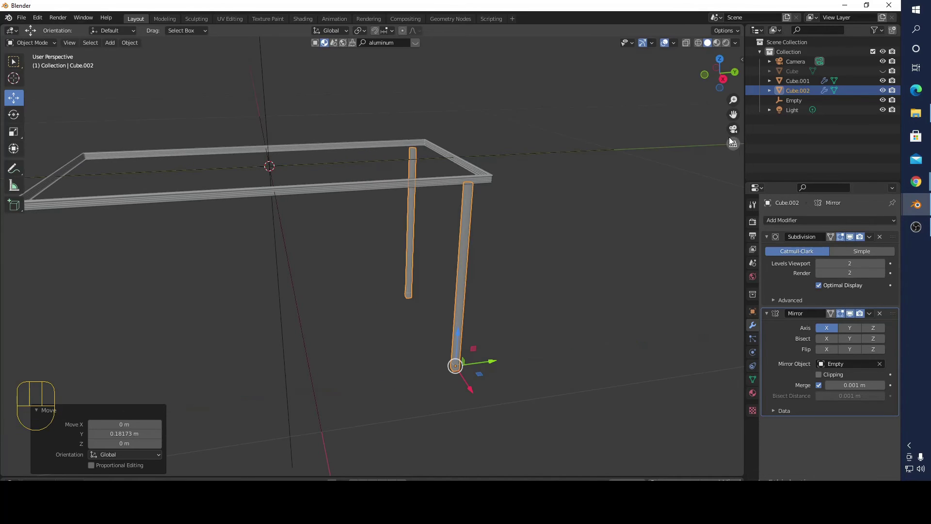
left_click(722, 78)
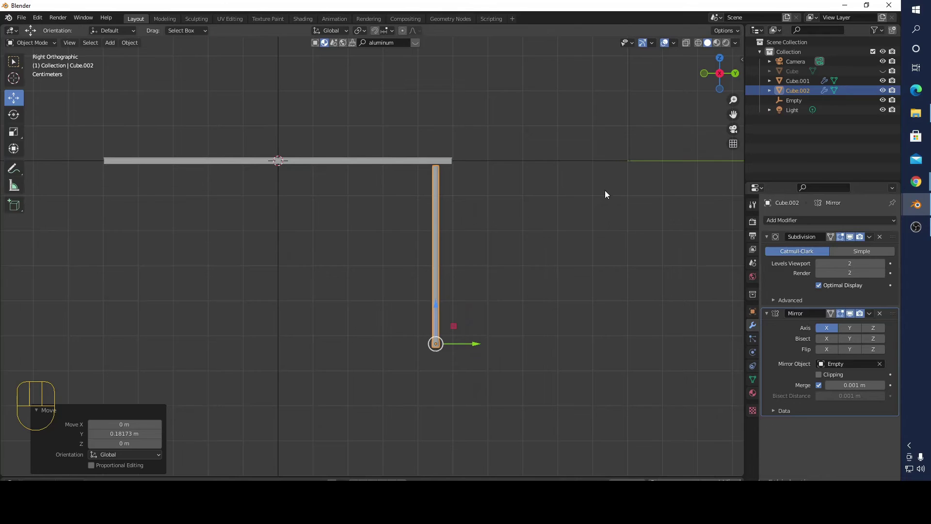
left_click(853, 329)
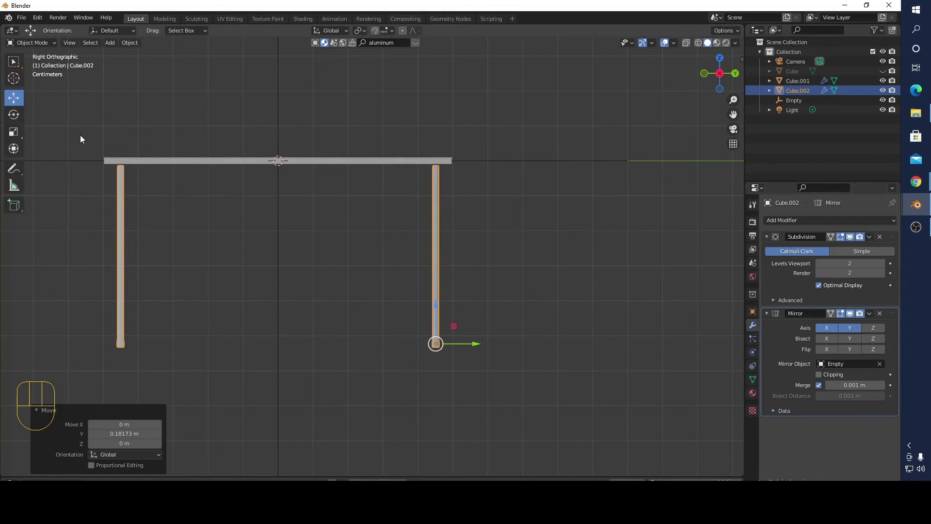
Splay the legs outward by rotating Cube.002 slightly about the global X axis and about -4.96° around the Y axis.
left_click(14, 114)
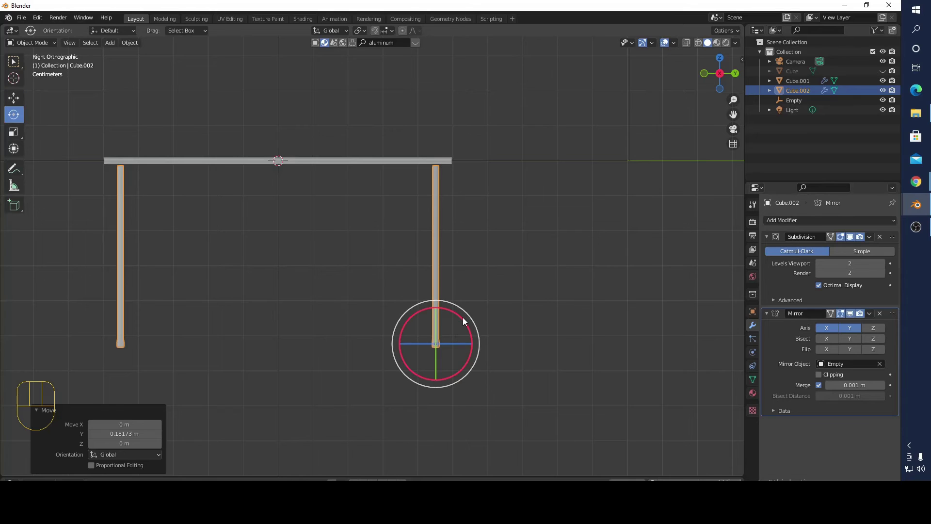
left_click_drag(462, 322, 463, 322)
left_click_drag(460, 318, 455, 312)
middle_click_drag(526, 305, 426, 318)
left_click_drag(302, 332, 310, 333)
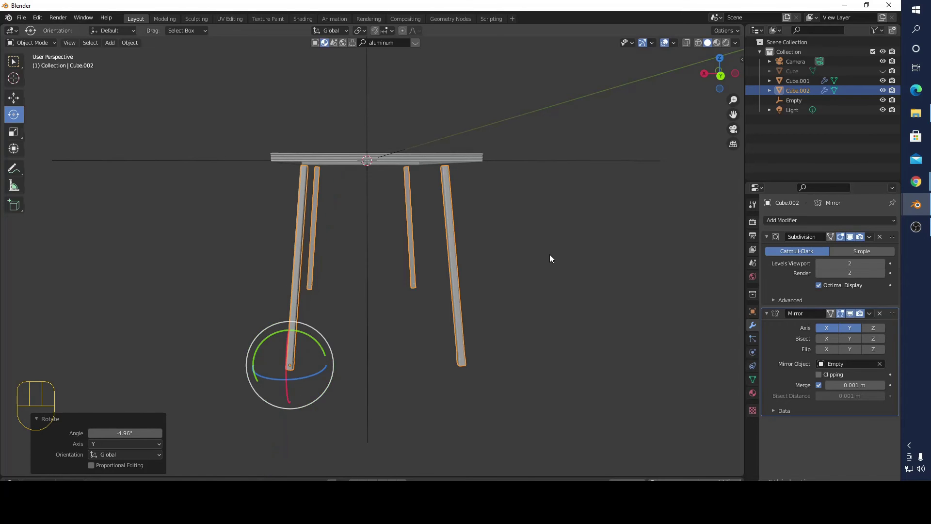
Preview the frame and its four tilted legs in Material Preview shading.
middle_click_drag(481, 293, 662, 137)
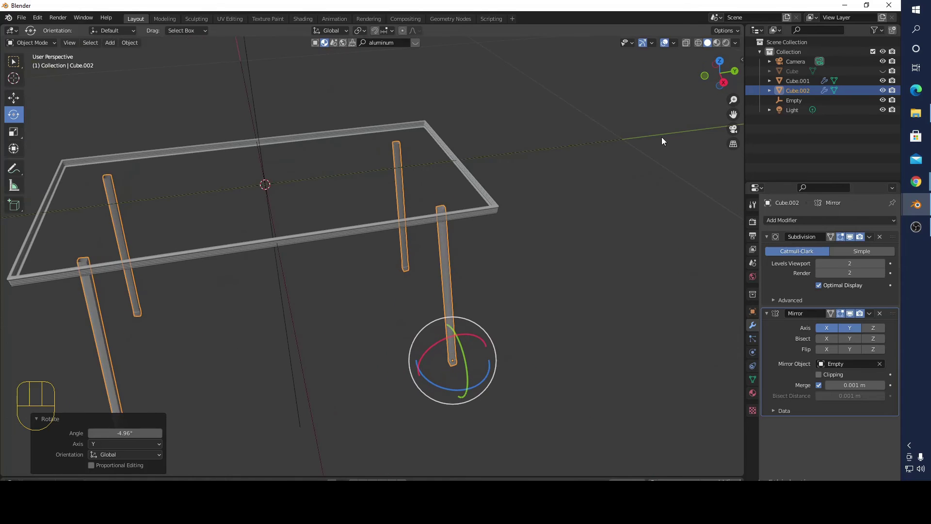
left_click(717, 43)
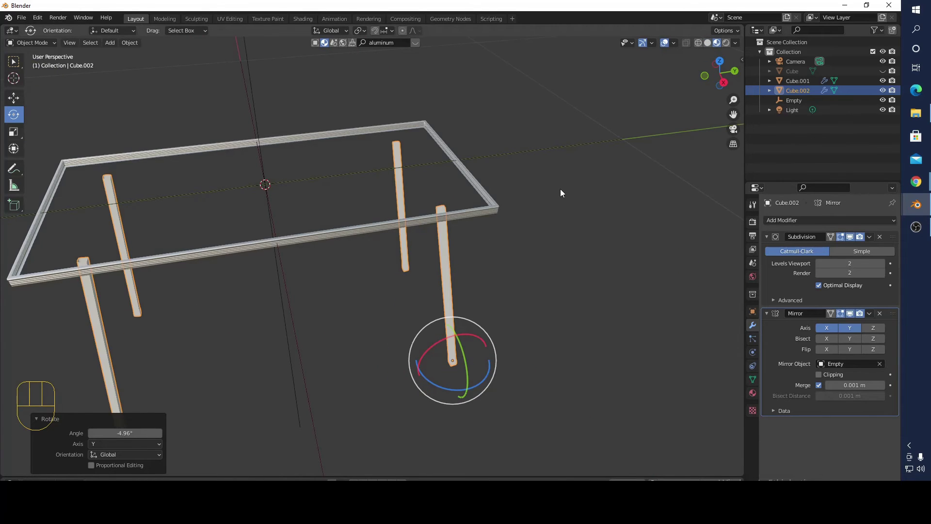
middle_click_drag(561, 205, 368, 134)
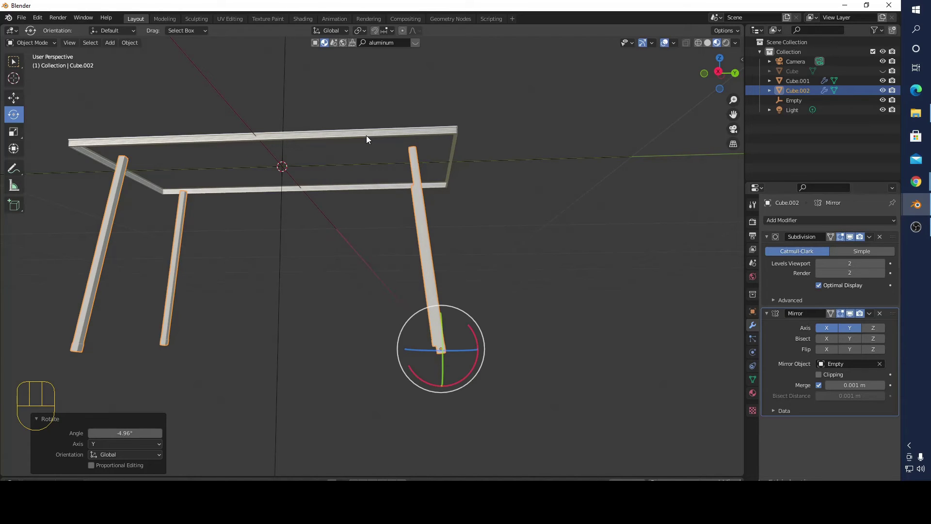
Duplicate the rectangular frame Cube.001 in place and scale the copy uniformly to about 0.786.
left_click(111, 43)
mouse_move(117, 55)
left_click(346, 136)
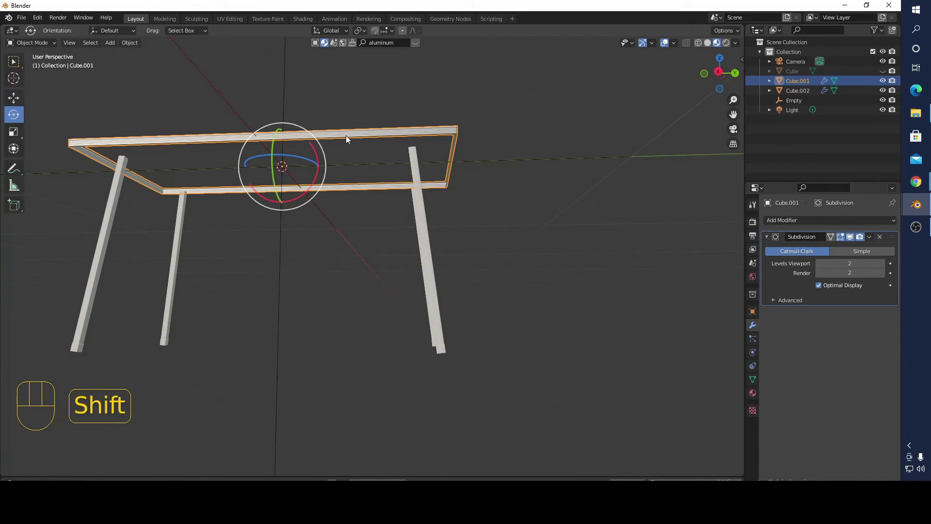
key("shift+d")
right_click(346, 136)
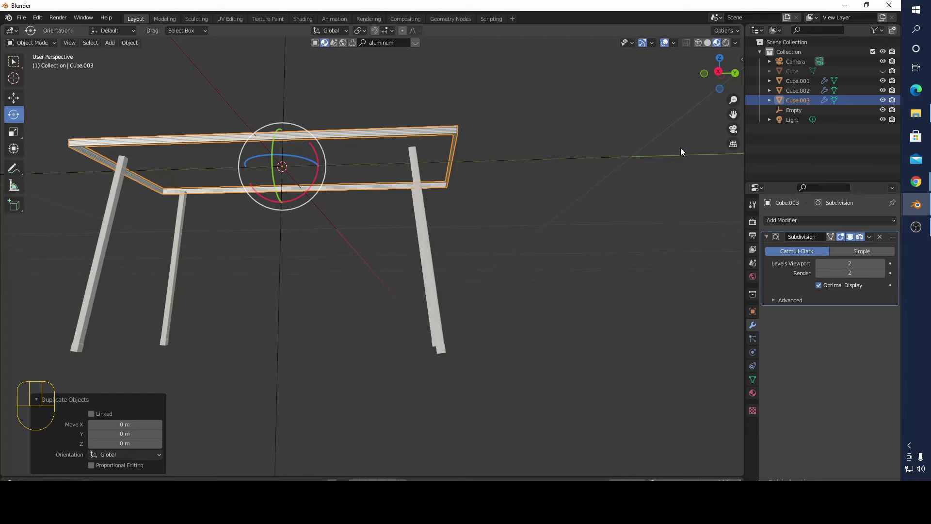
key("s")
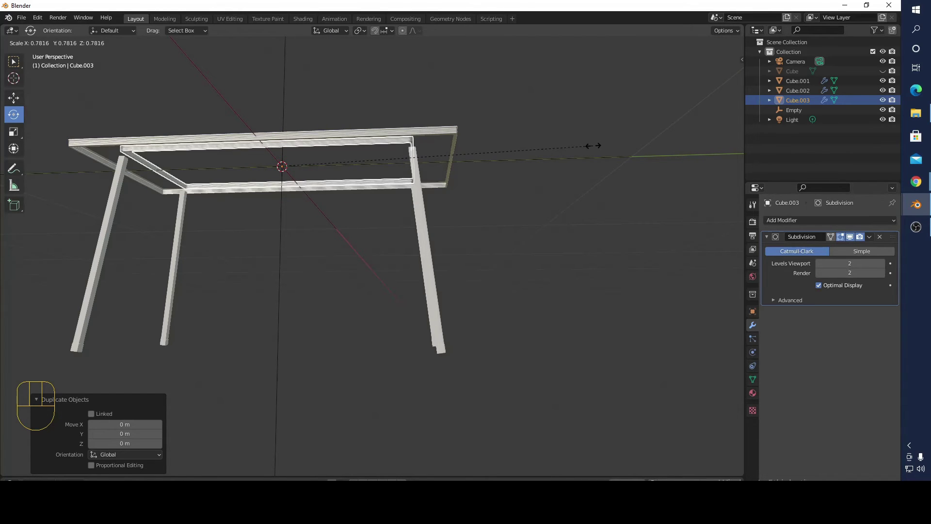
left_click(593, 145)
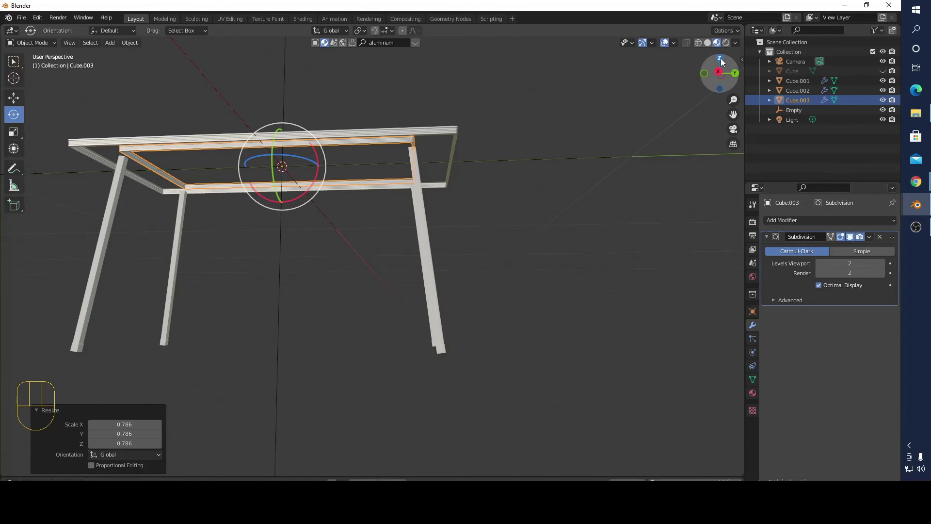
left_click(720, 58)
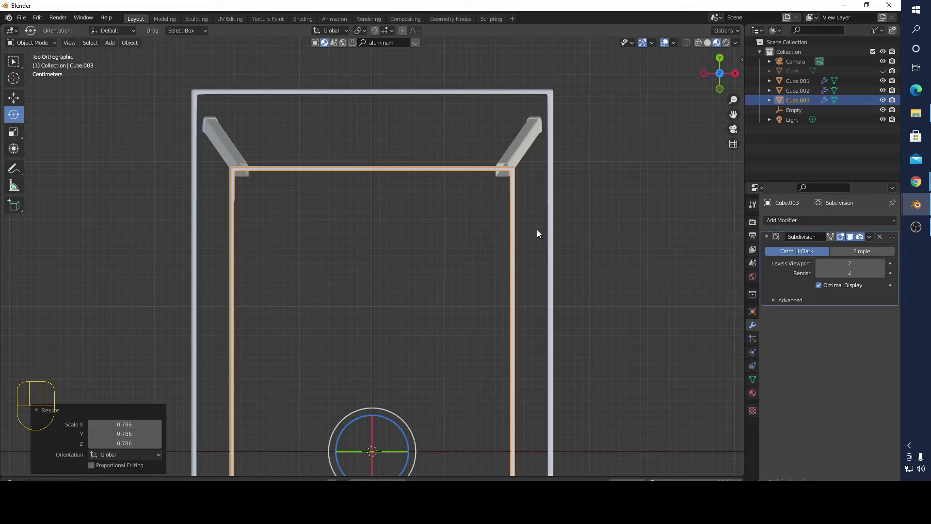
middle_click_drag(537, 230, 335, 248)
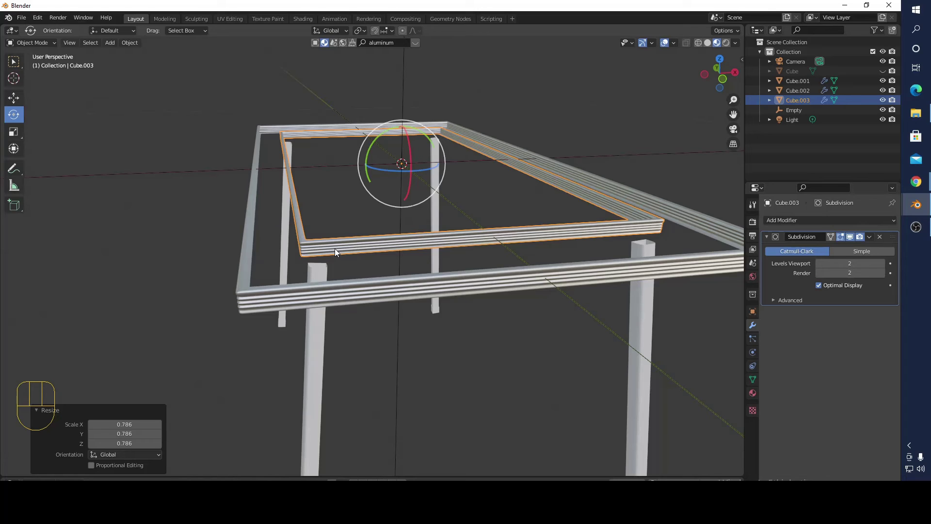
Add a 0.02 m cube at the world origin in place of the smaller frame copy and stretch it about 39.6 times along Y.
key("Tab")
left_click(42, 43)
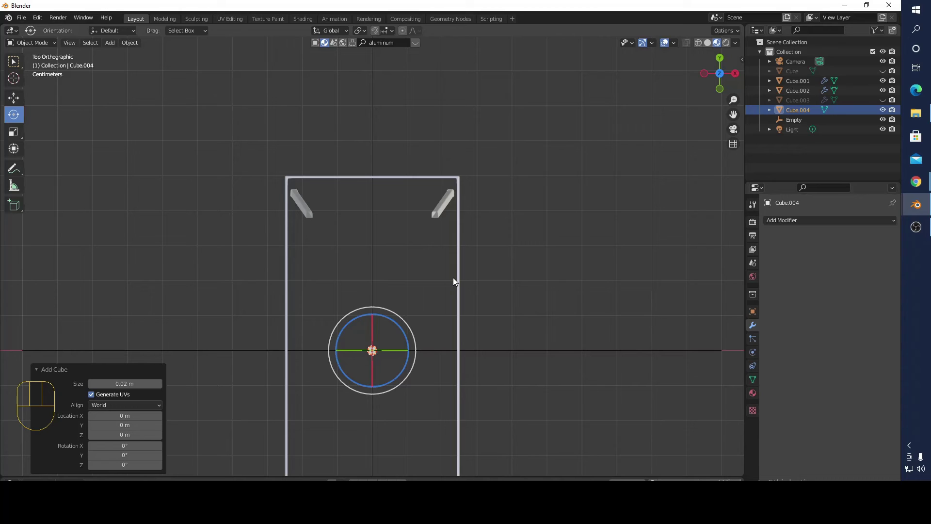
key("s")
key("y")
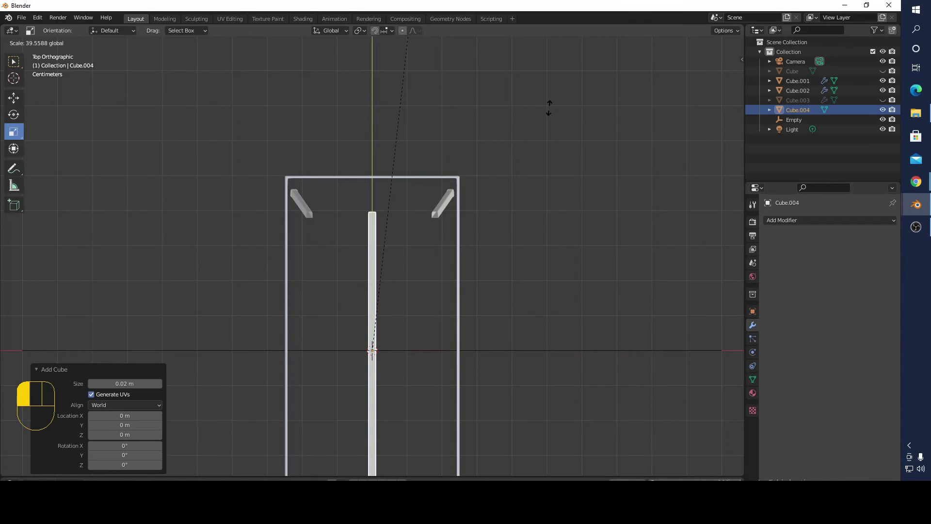
In Edit Mode, spread the slab's two lengthwise loop cuts about 2.68 times along X and its two crosswise loop cuts along Y.
key("Tab")
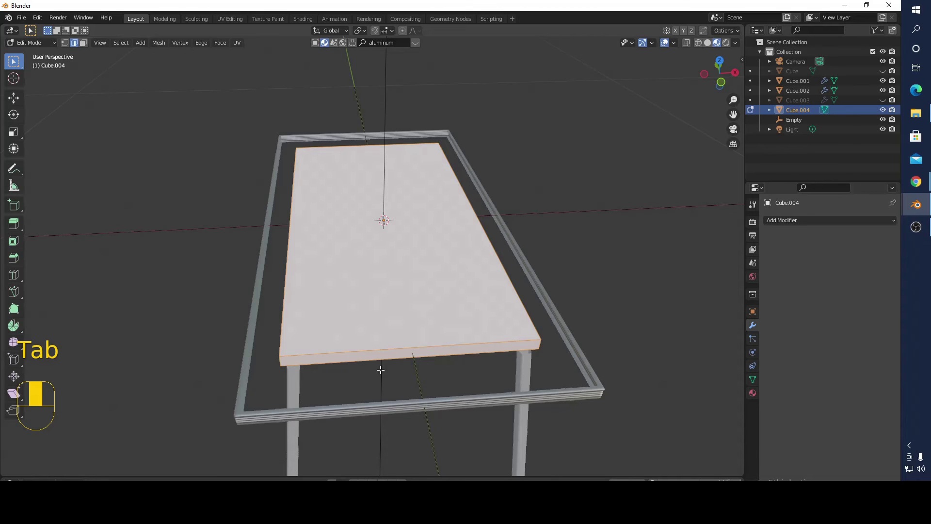
key("s")
key("x")
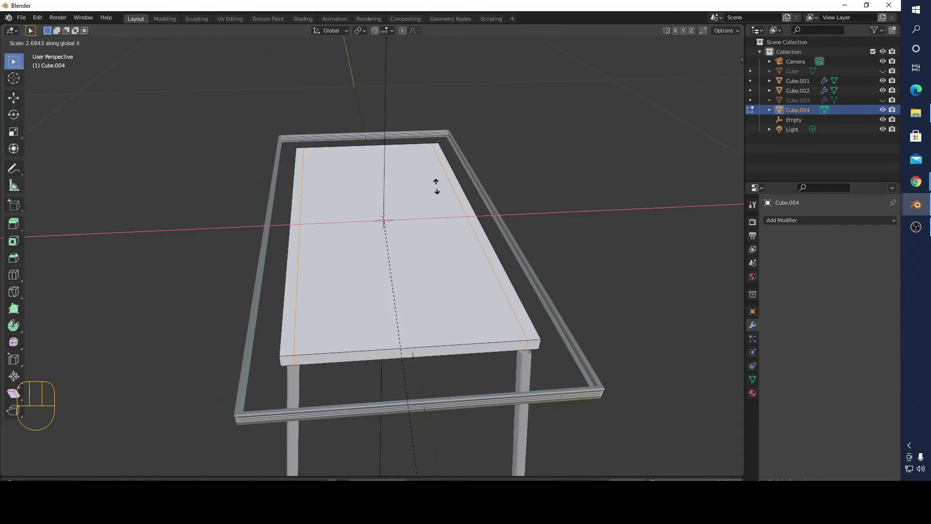
key("y")
middle_click_drag(437, 187, 228, 315)
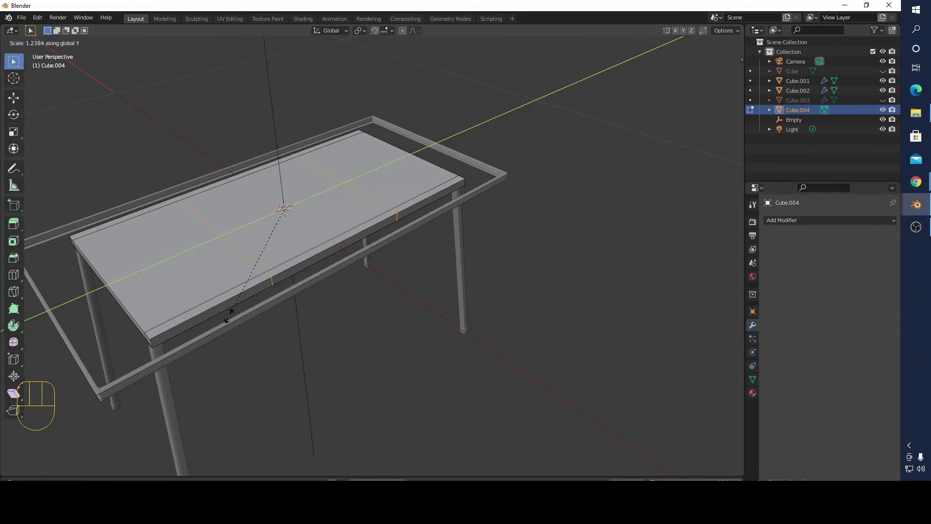
Lower the slab Cube.004 slightly along Z from the front view and delete the large inner face on its underside.
key("Tab")
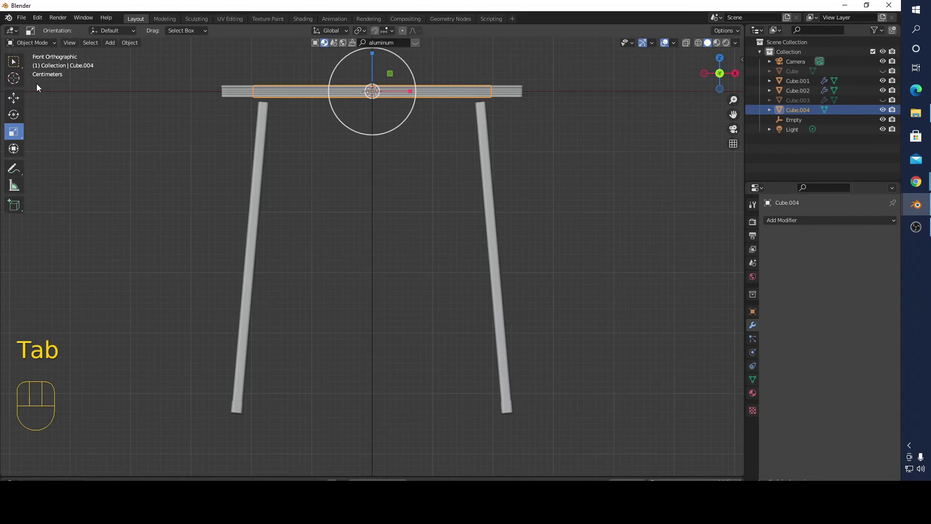
left_click(14, 97)
left_click_drag(373, 52, 373, 61)
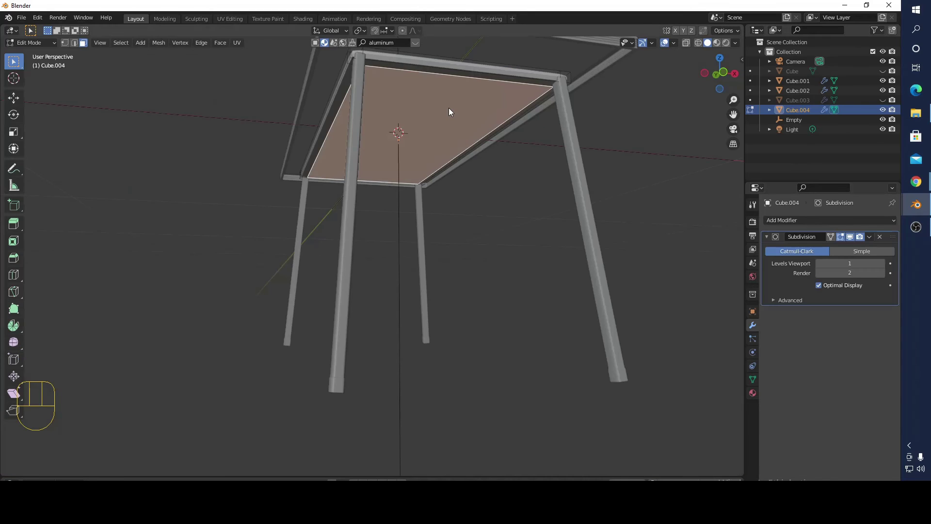
key("x")
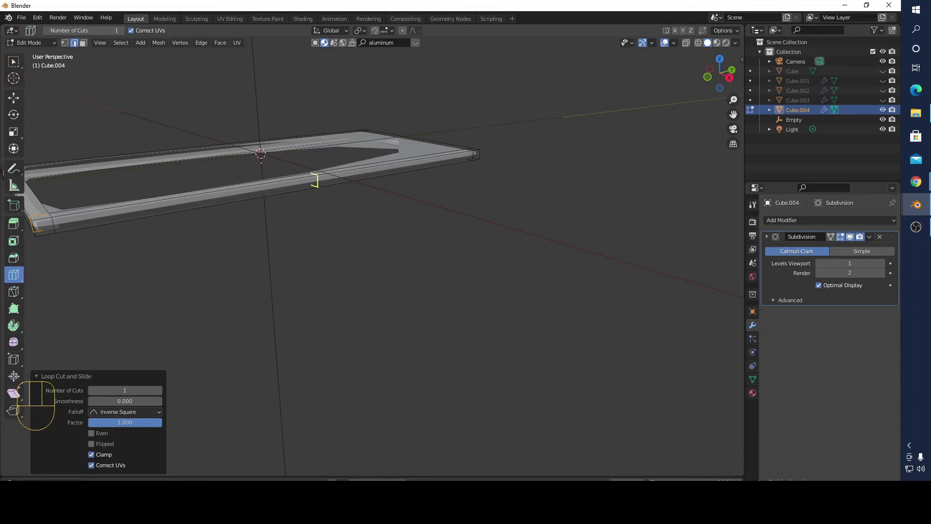
Set the long side's loop cut factor to -1.000 and add a loop cut on the short end bar with factor 1.000.
left_click_drag(124, 422, 89, 423)
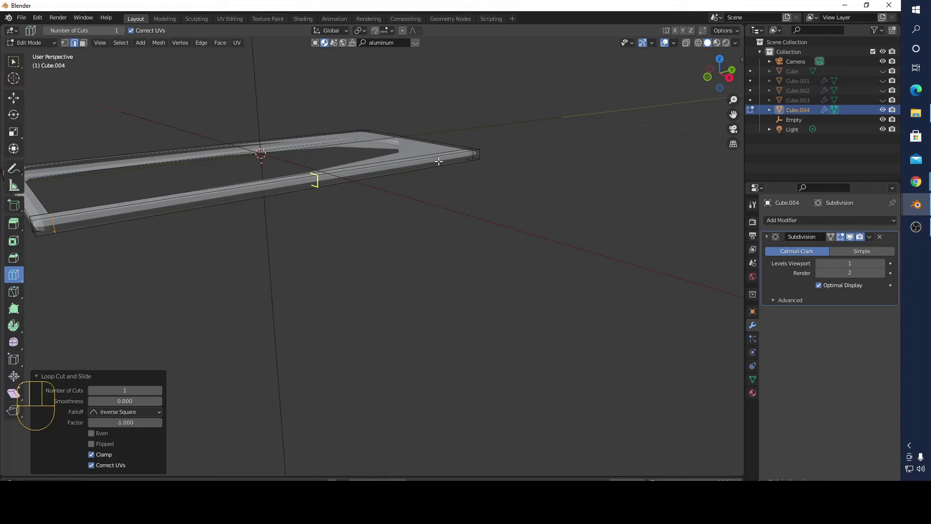
left_click(392, 196)
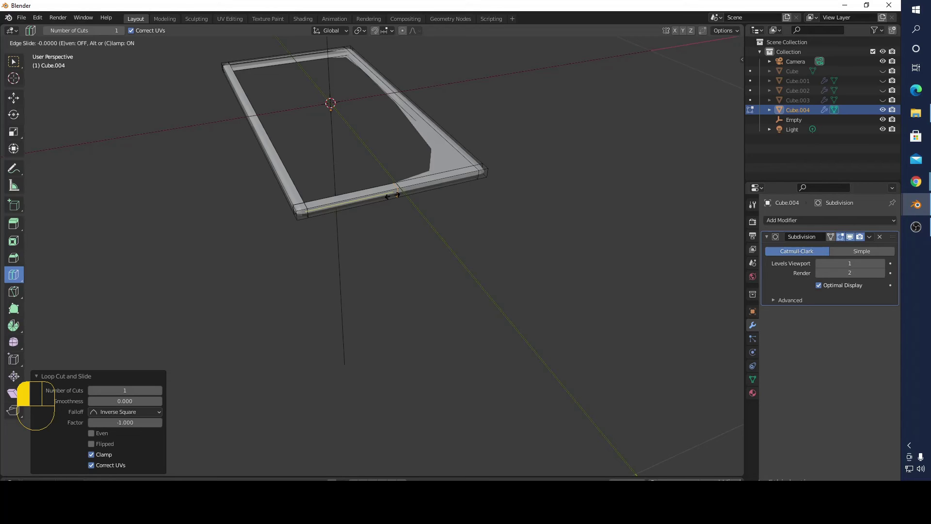
left_click(391, 195)
scroll(422, 228, "up", 3)
middle_click_drag(422, 228, 245, 133)
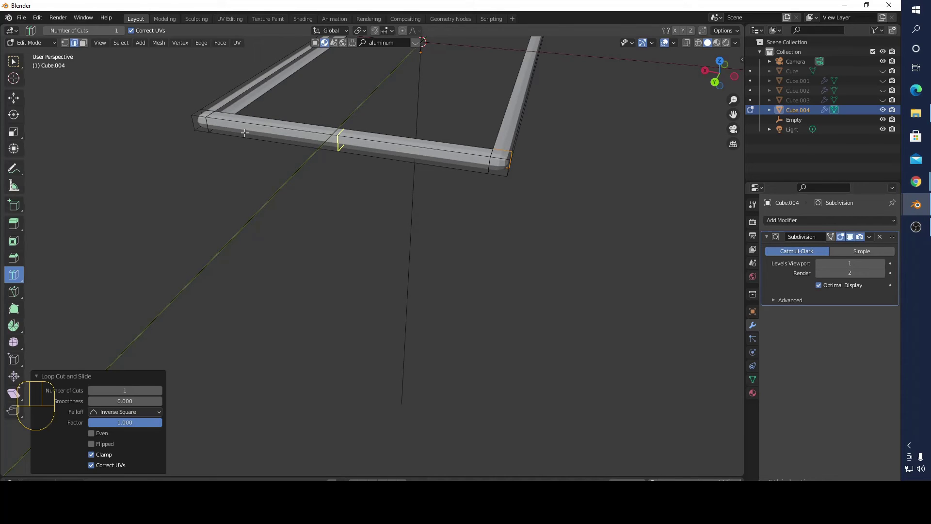
key("w")
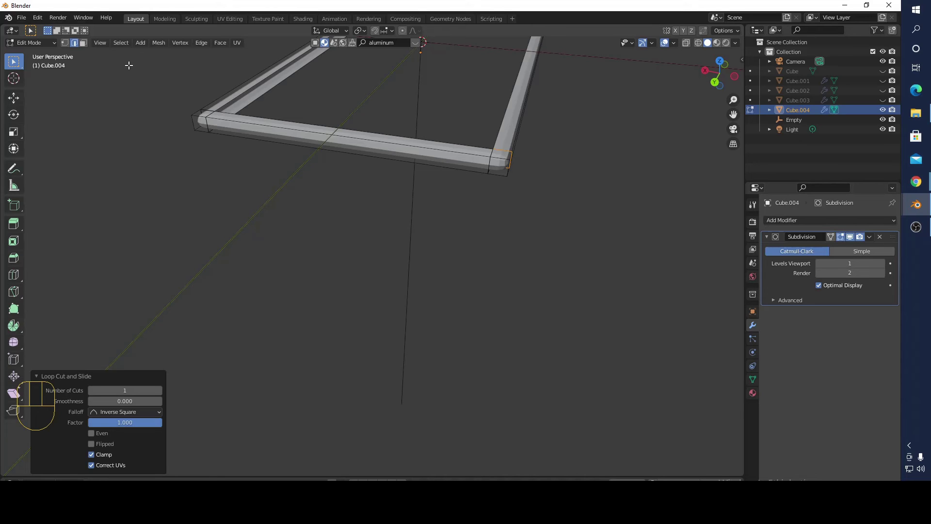
middle_click_drag(128, 65, 344, 120, "alt")
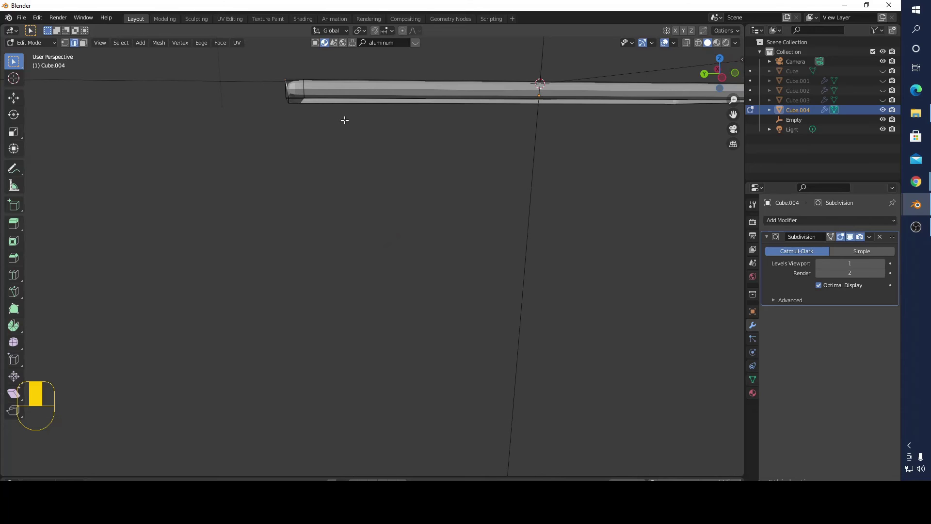
Select the upper outer edges around the frame Cube.004 and bevel them with 3 segments.
middle_click_drag(344, 120, 416, 189)
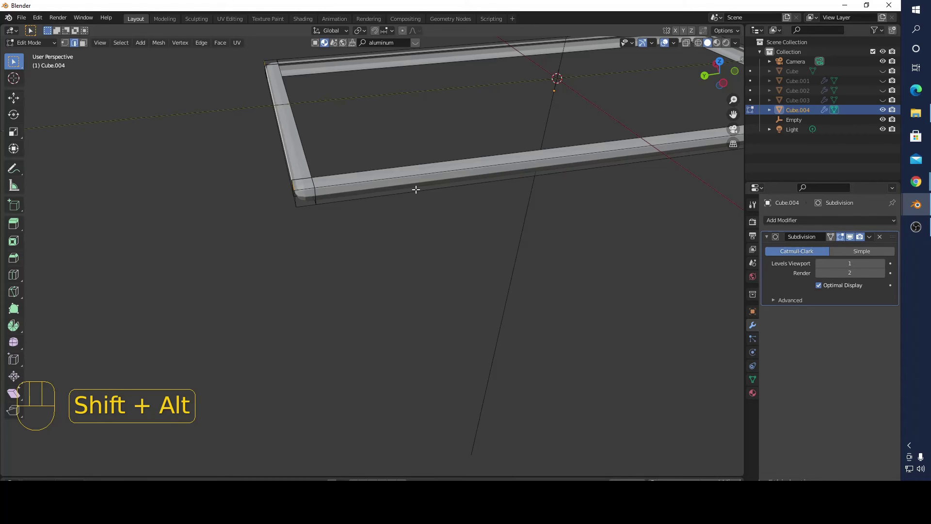
middle_click_drag(416, 189, 402, 252)
left_click(407, 256, "alt+shift")
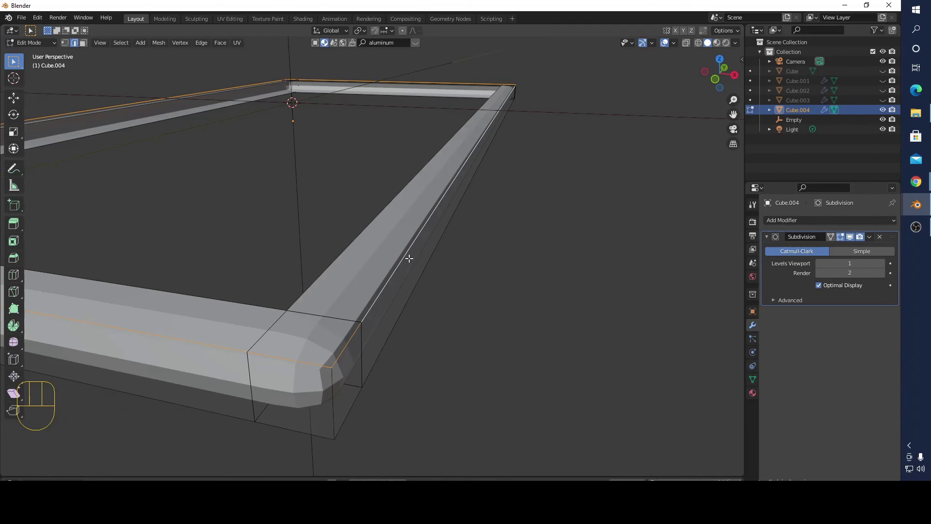
key("ctrl+b")
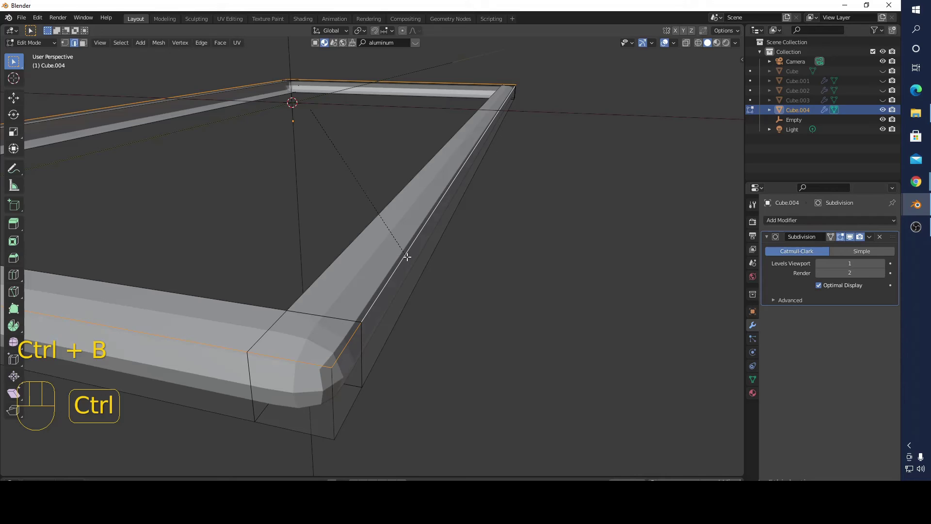
left_click(451, 230)
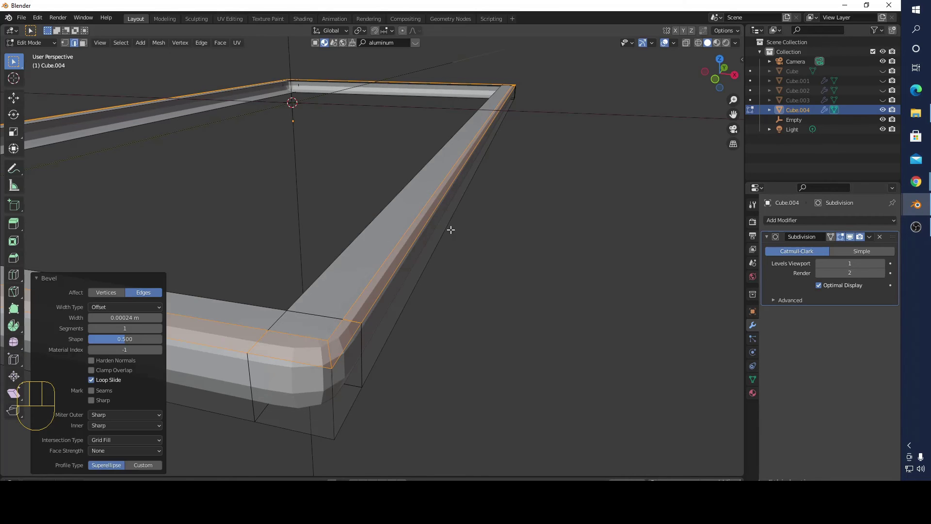
left_click(159, 329)
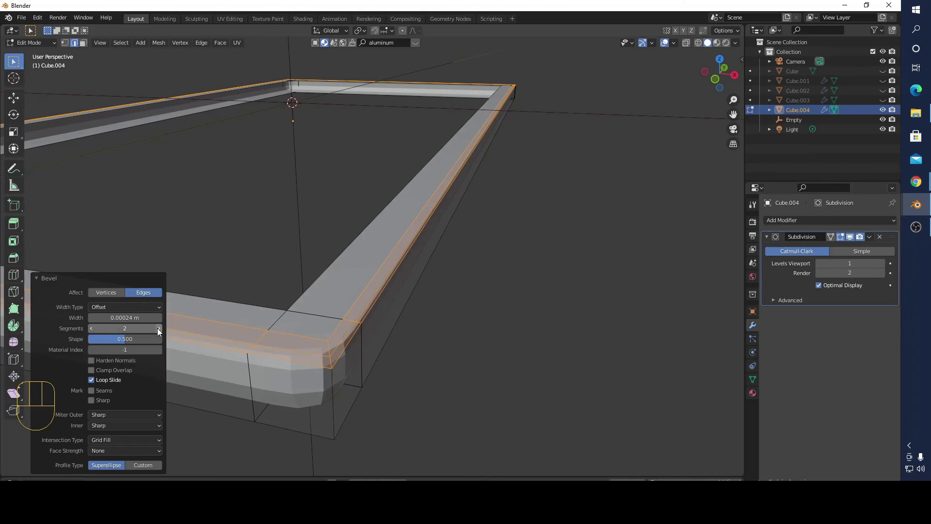
left_click(157, 328)
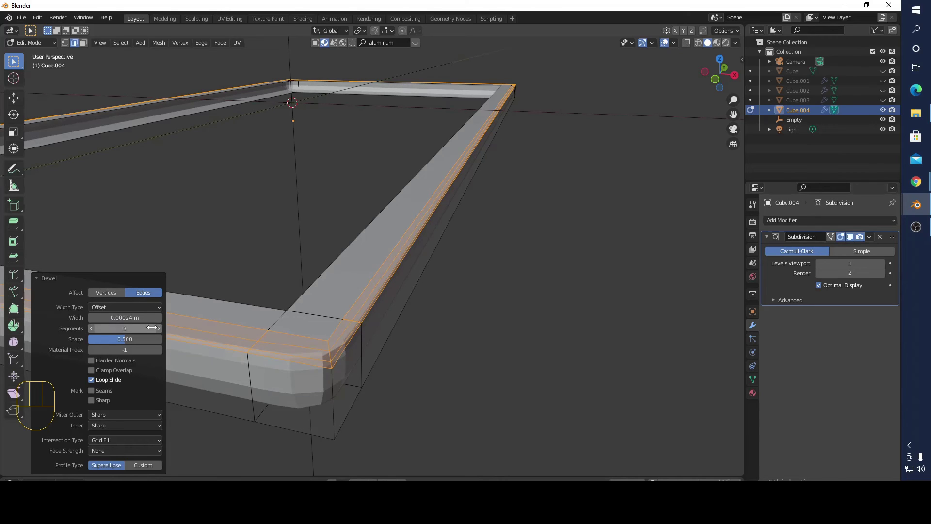
Set the width of the upper outer edge bevel to 0.0002 m.
left_click(124, 317)
key("Left")
key("Left")
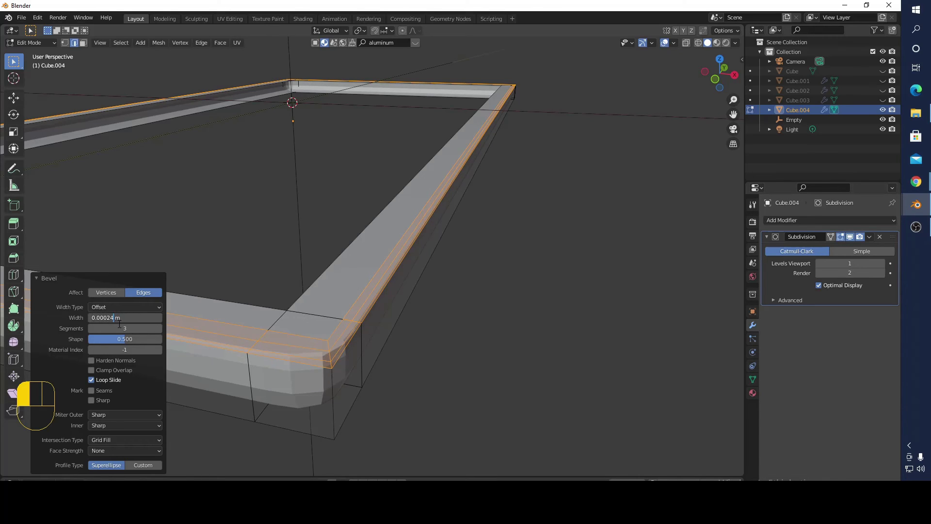
key("BackSpace")
key("BackSpace")
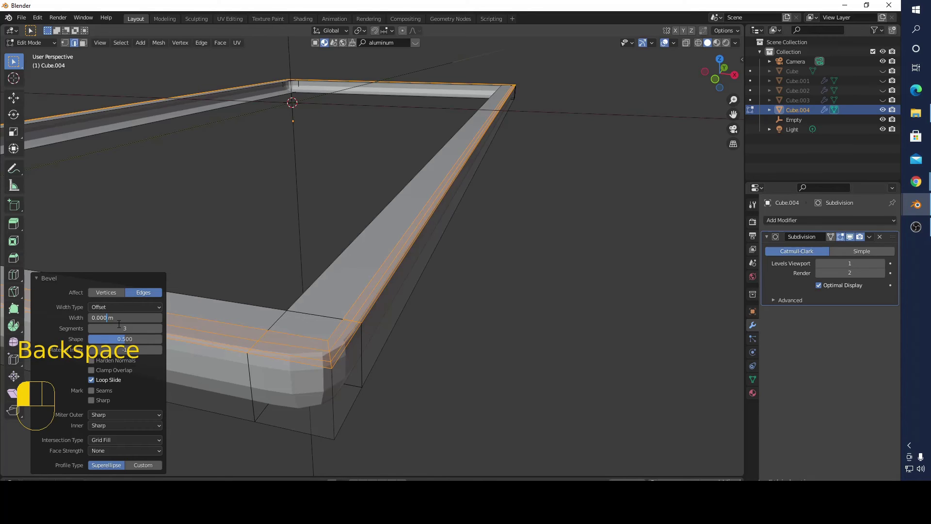
type("3")
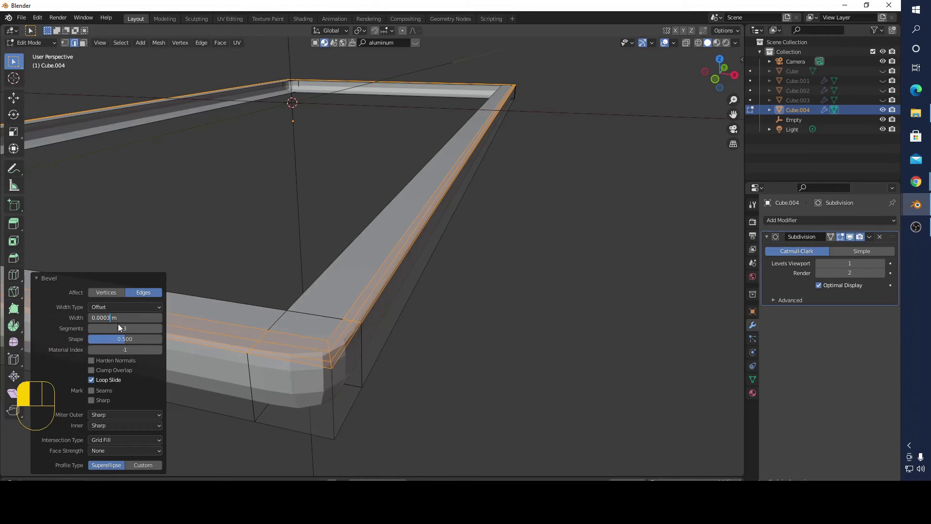
left_click(119, 324)
left_click(110, 317)
key("BackSpace")
type("2")
key("Return")
Select the lower outer edges on all four sides of the frame and bevel them with 3 segments.
middle_click_drag(480, 326, 484, 323, "shift")
left_click(397, 346, "alt")
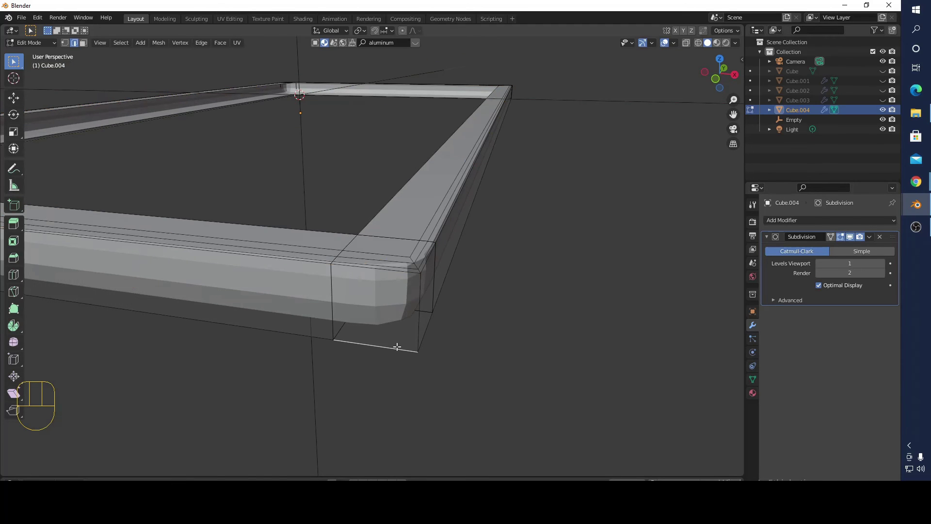
left_click(396, 346, "alt")
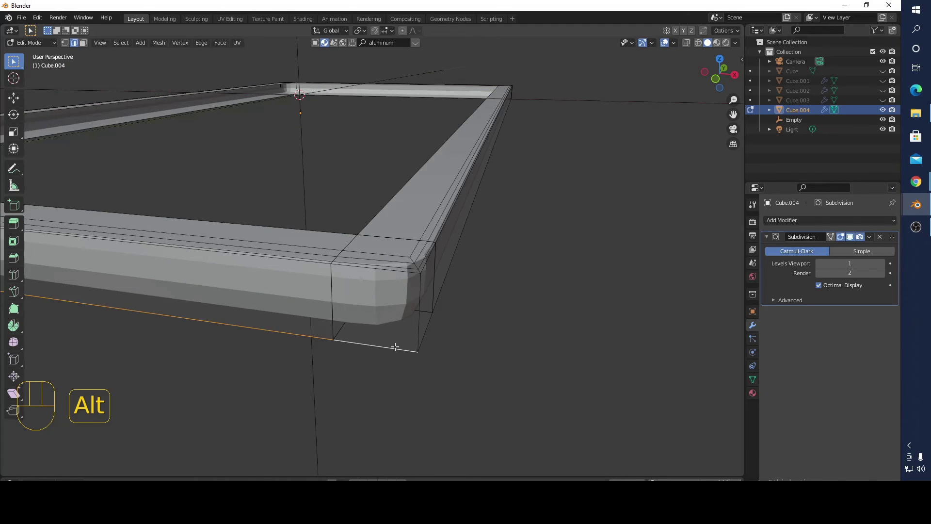
left_click(426, 328, "alt+shift")
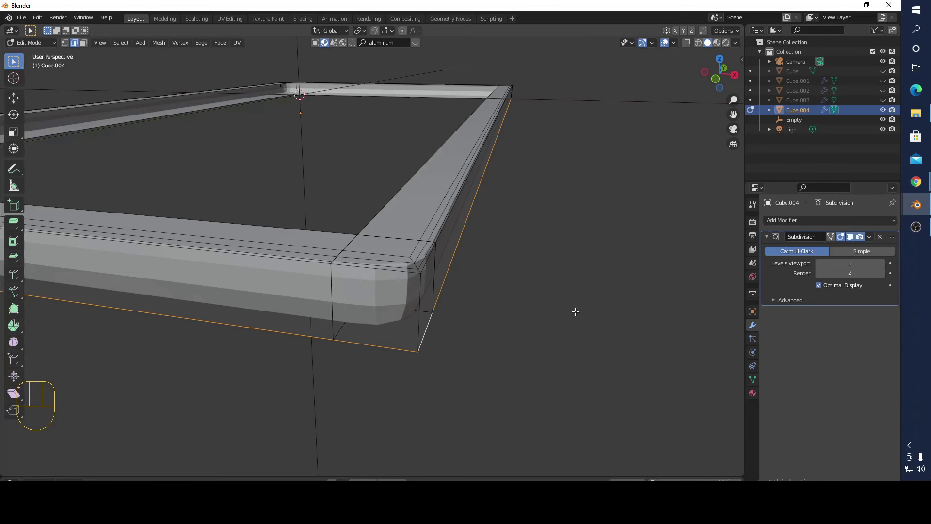
middle_click_drag(702, 156, 482, 165)
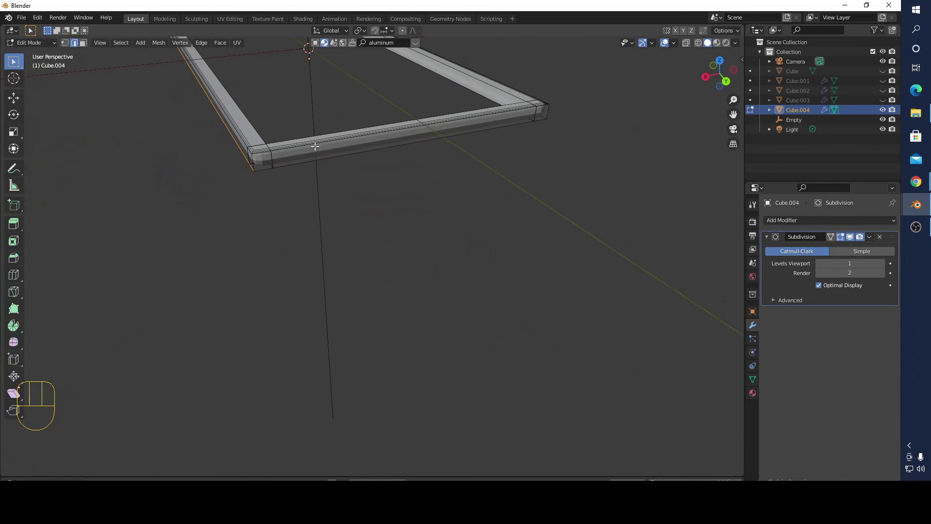
left_click(303, 164, "alt+shift")
middle_click_drag(577, 199, 357, 150)
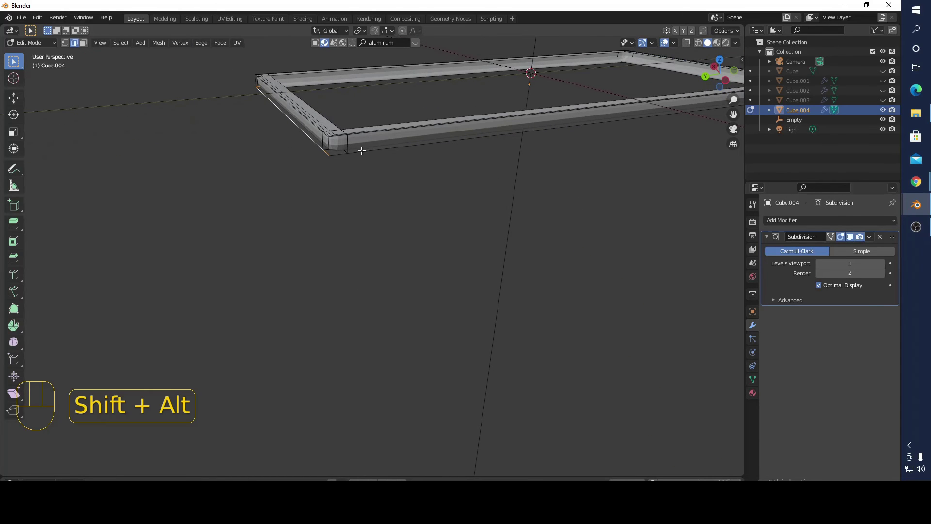
left_click(359, 150, "alt+shift")
middle_click_drag(557, 176, 483, 164)
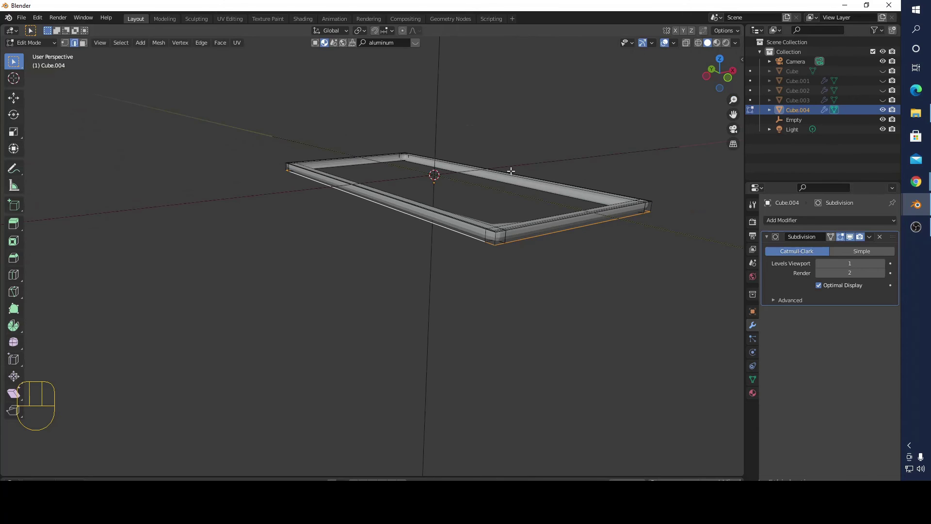
key("ctrl+b")
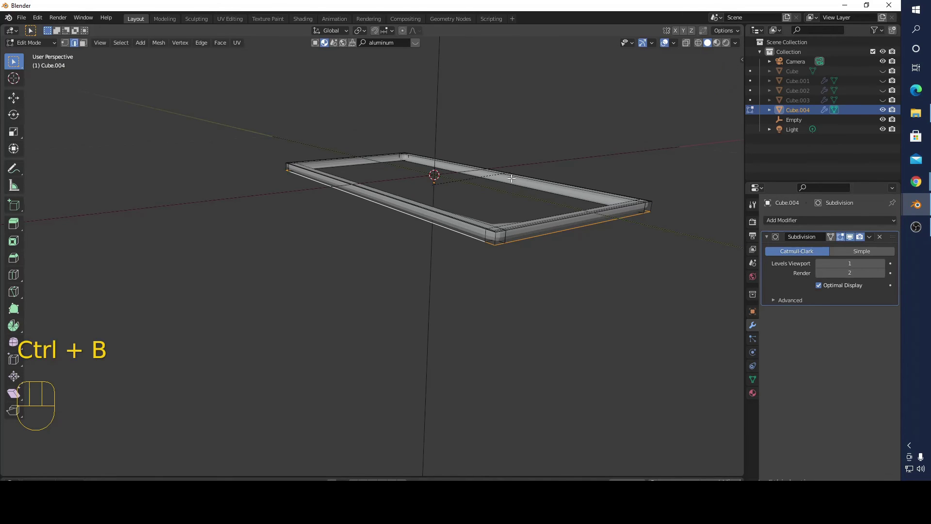
left_click(523, 187)
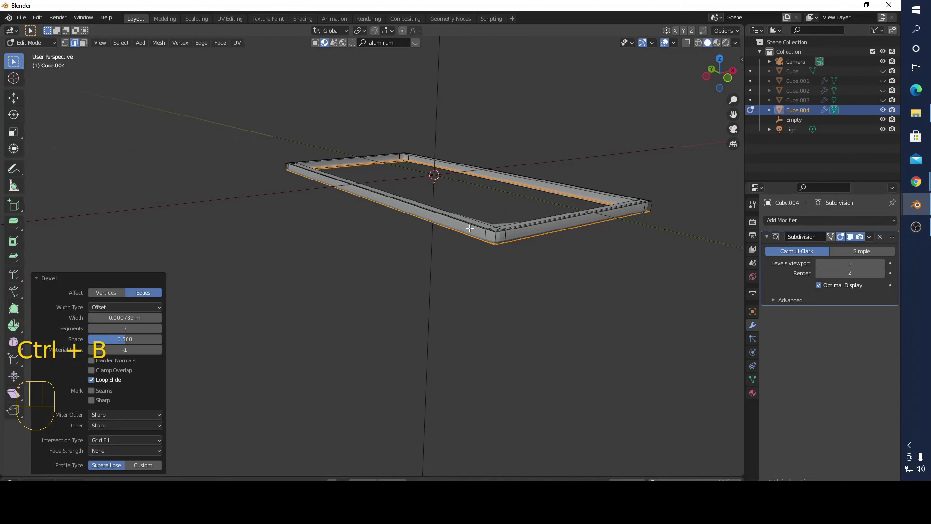
Set the width of the lower outer edge bevel to 0.0003 m.
left_click(125, 317)
left_click(117, 317)
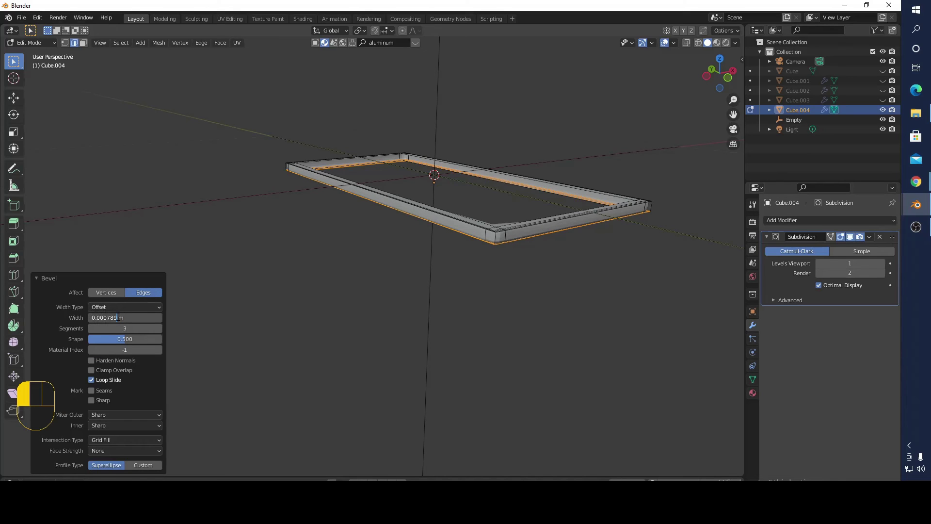
key("BackSpace")
key("BackSpace")
key("BackSpace")
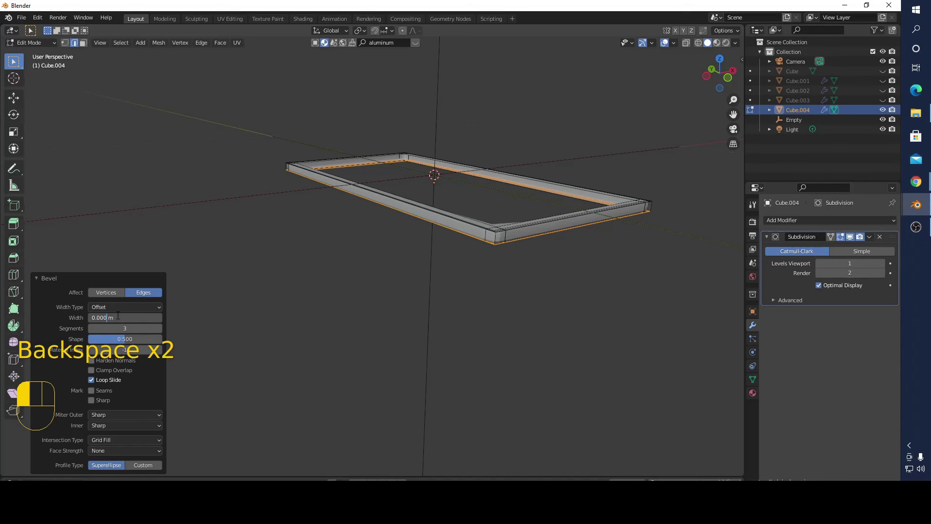
type("3")
key("Return")
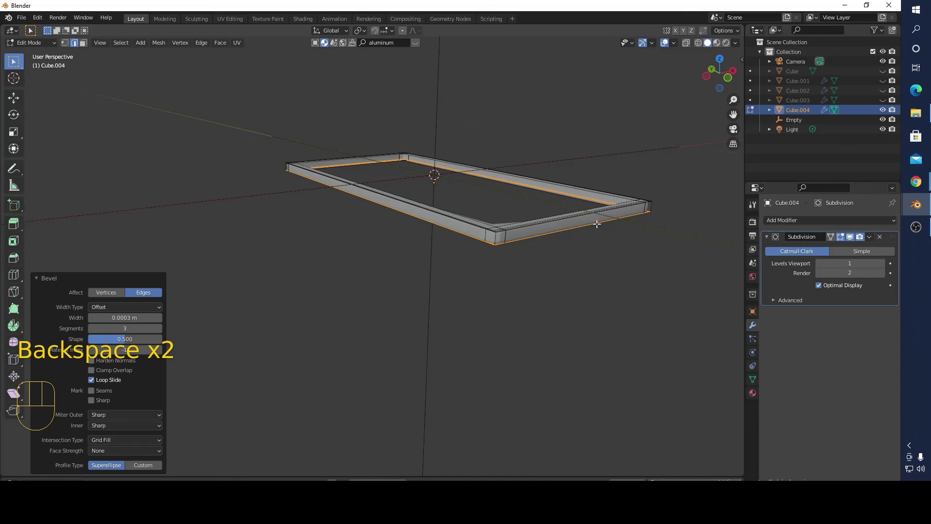
Deselect everything and add one loop cut on the frame's short end bar, slid to a factor of 1.000.
middle_click_drag(597, 223, 292, 387)
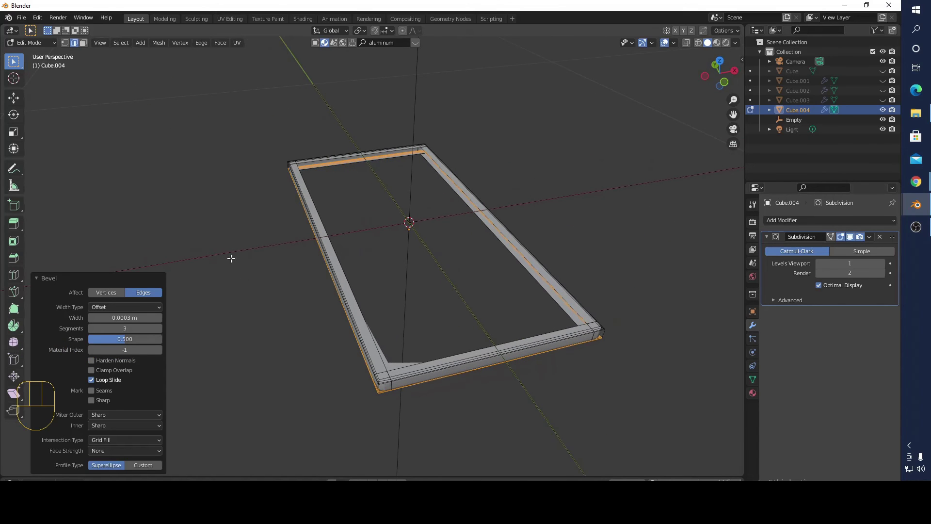
left_click(103, 234)
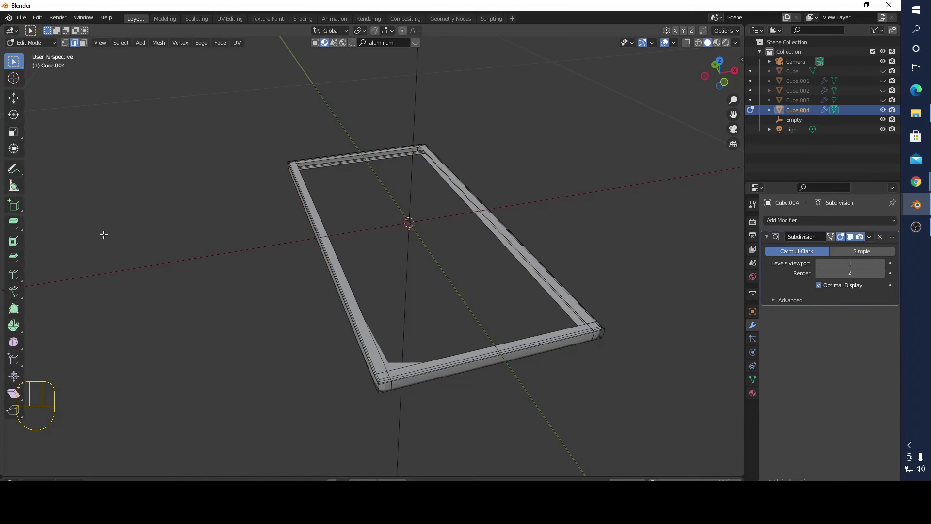
left_click(14, 274)
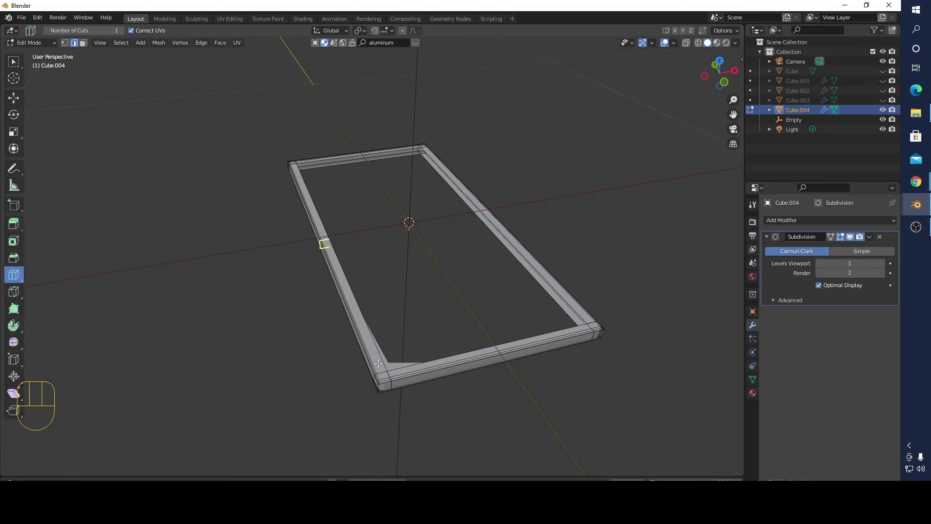
left_click_drag(495, 354, 317, 361)
middle_click_drag(201, 181, 243, 204)
scroll(398, 208, "up", 3)
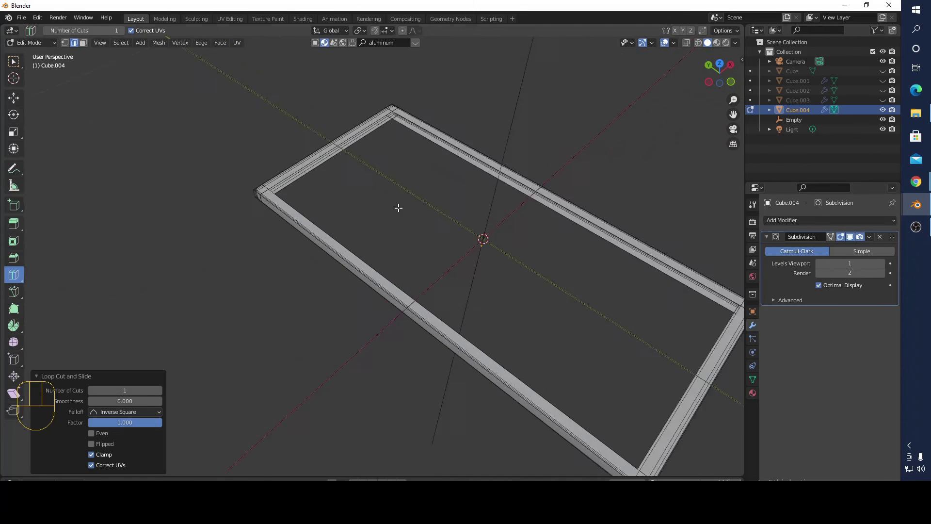
Try to add a loop cut at the frame's corner and undo it.
middle_click_drag(398, 208, 380, 187)
scroll(399, 164, "up", 2)
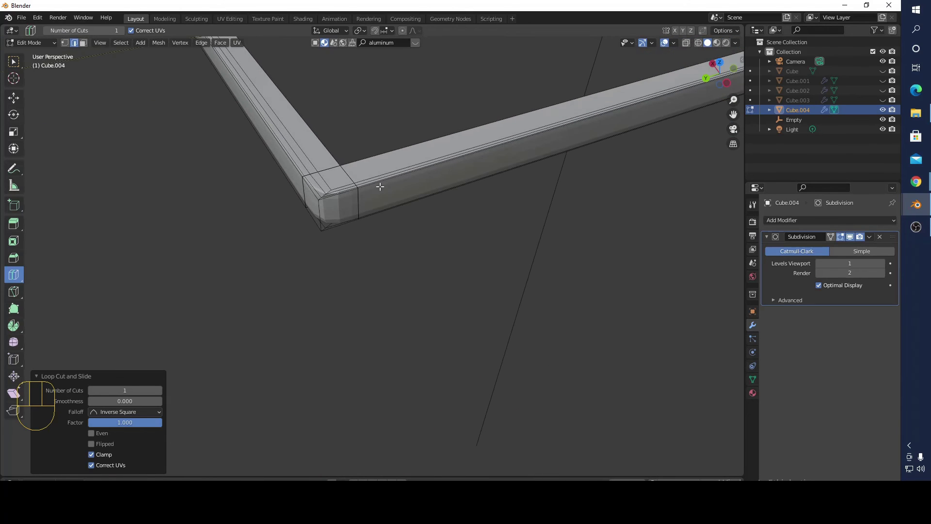
left_click_drag(330, 195, 321, 198)
key("ctrl+z")
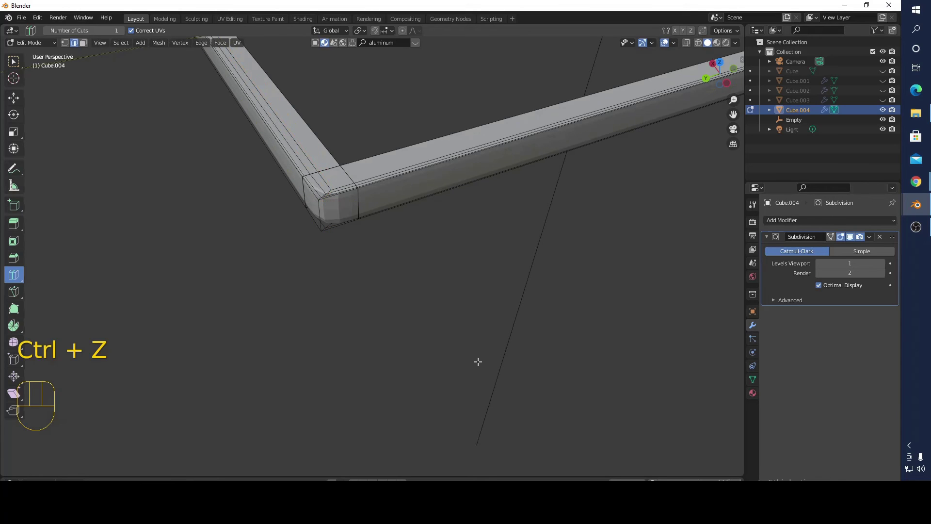
Unhide the upper frame Cube.003 and the legs Cube.002 to view them together with the new frame.
middle_click_drag(478, 362, 464, 302)
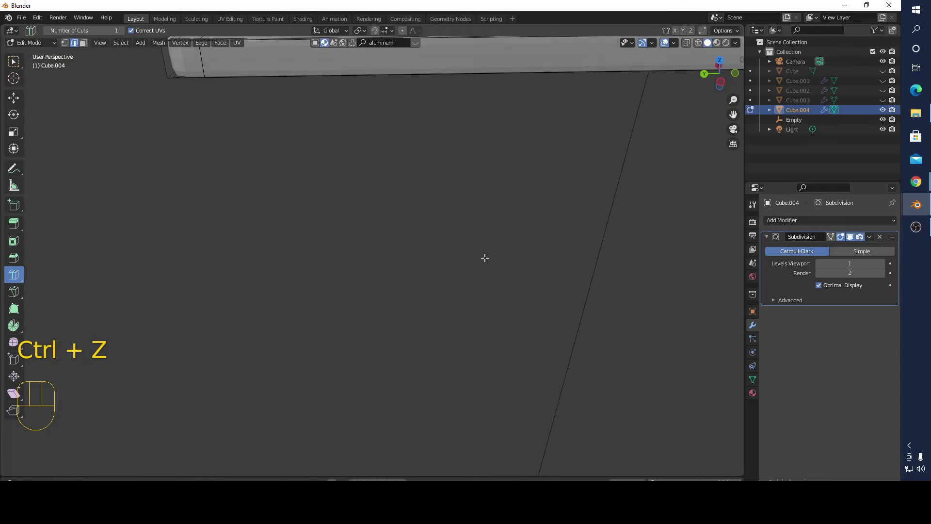
middle_click_drag(485, 257, 454, 278)
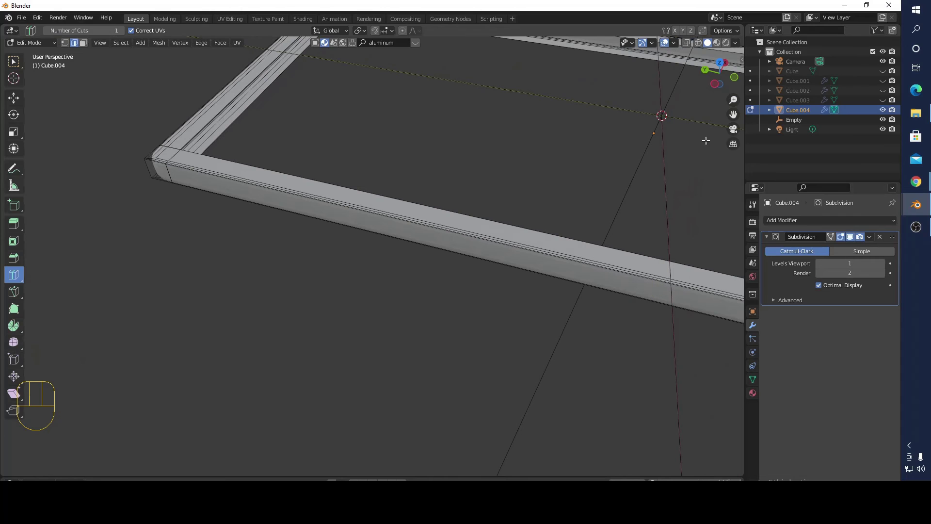
left_click(882, 100)
middle_click_drag(609, 147, 622, 121)
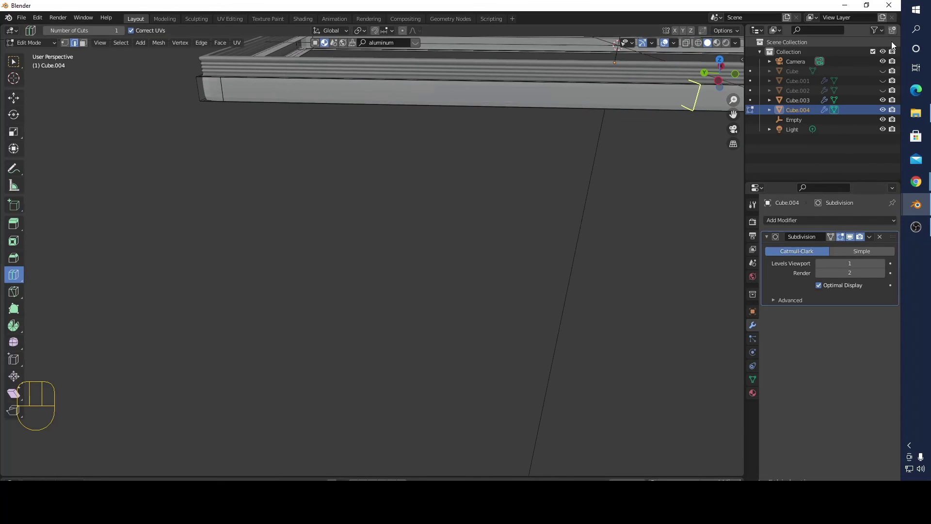
left_click(882, 90)
middle_click_drag(499, 150, 551, 148)
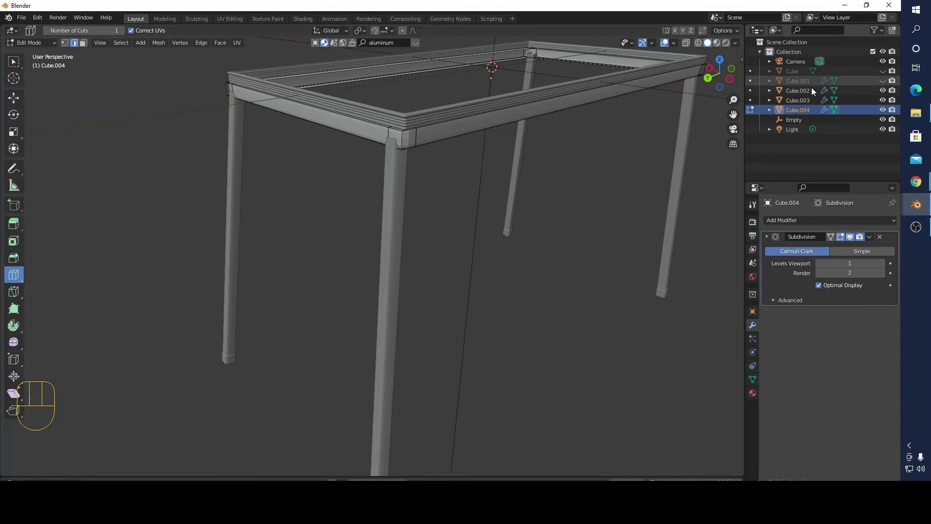
Select the Empty in the scene collection and switch back to the Select Box tool.
left_click(795, 120)
middle_click_drag(640, 170, 615, 165)
left_click(10, 65)
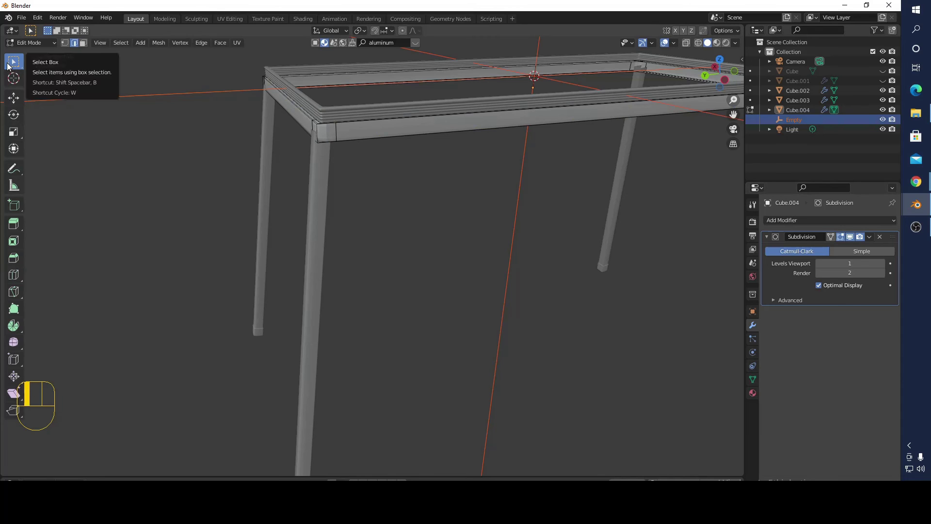
scroll(465, 208, "down", 3)
mouse_move(463, 207)
middle_mouse_down()
mouse_move(451, 207)
mouse_move(458, 191)
middle_mouse_up()
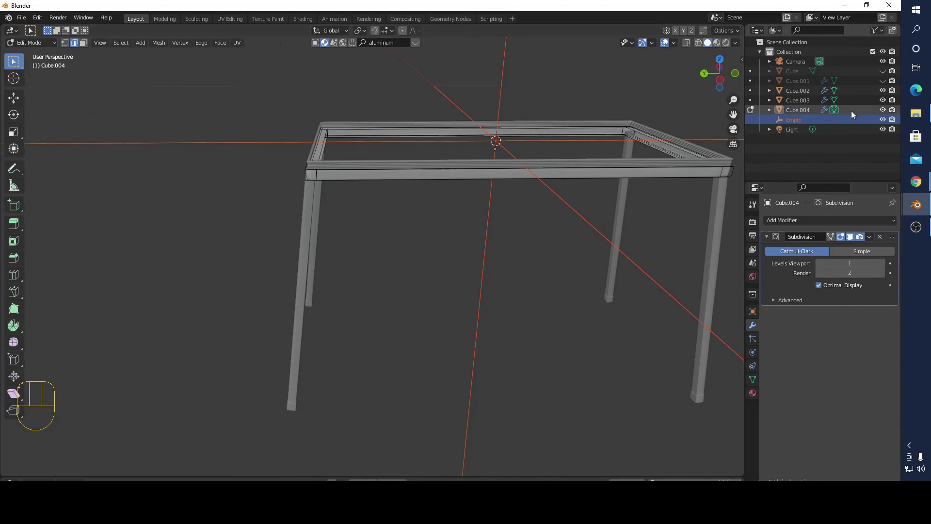
Toggle the visibility of Cube.003, Cube.002 and Cube.004 off and on to check which part each one is.
left_click(882, 100)
left_click(883, 100)
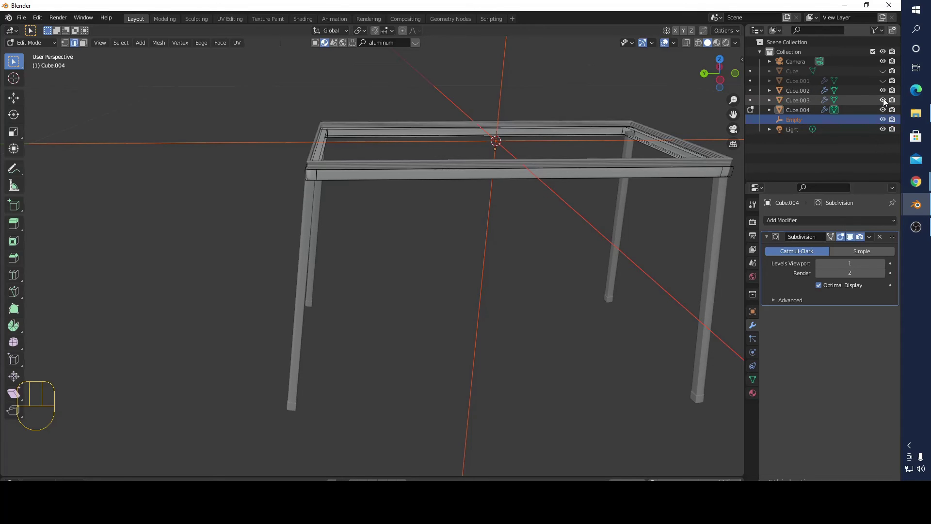
left_click(883, 90)
left_click(883, 90)
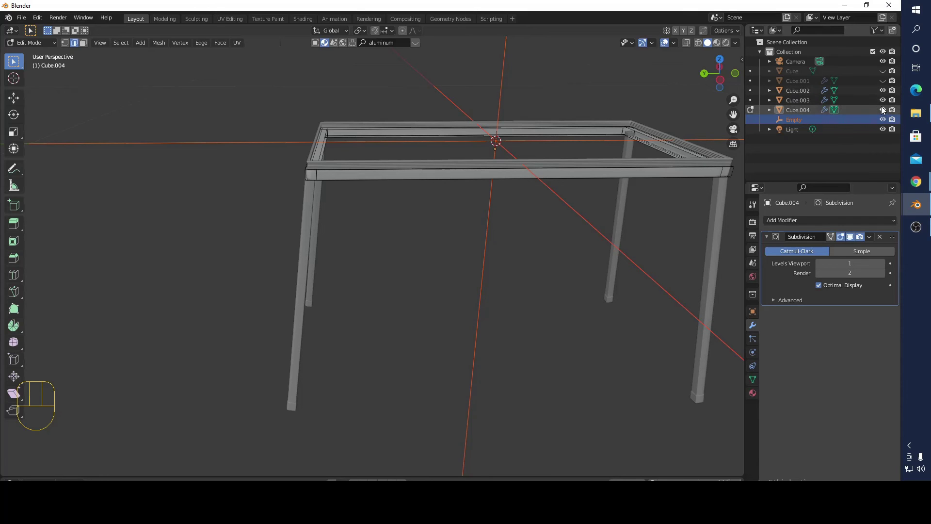
left_click(881, 109)
left_click(882, 109)
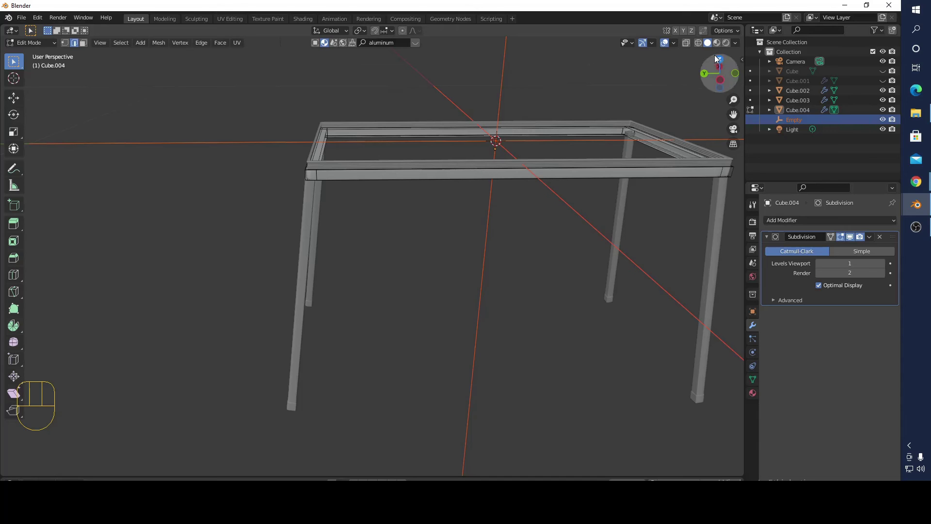
Unhide the tabletop Cube and its grooved rim Cube.001 above the frame and legs.
left_click_drag(720, 66, 720, 73)
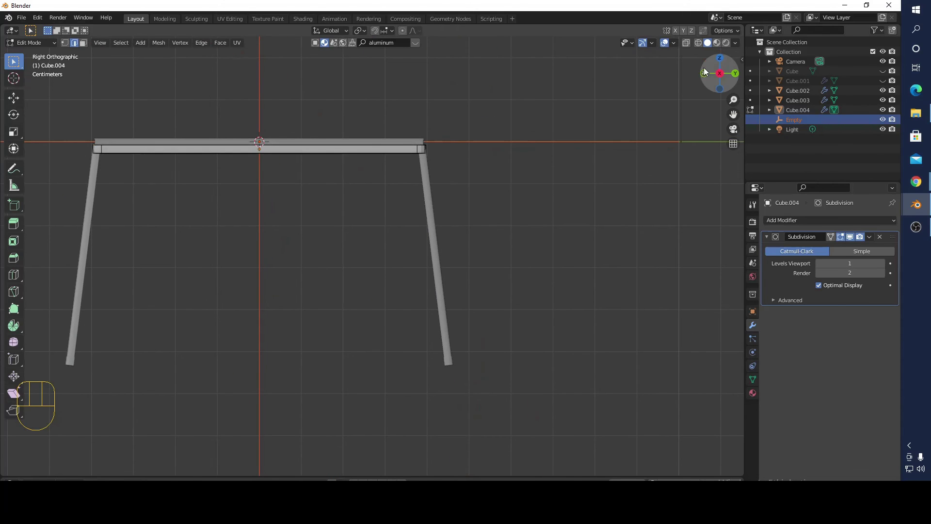
left_click(721, 59)
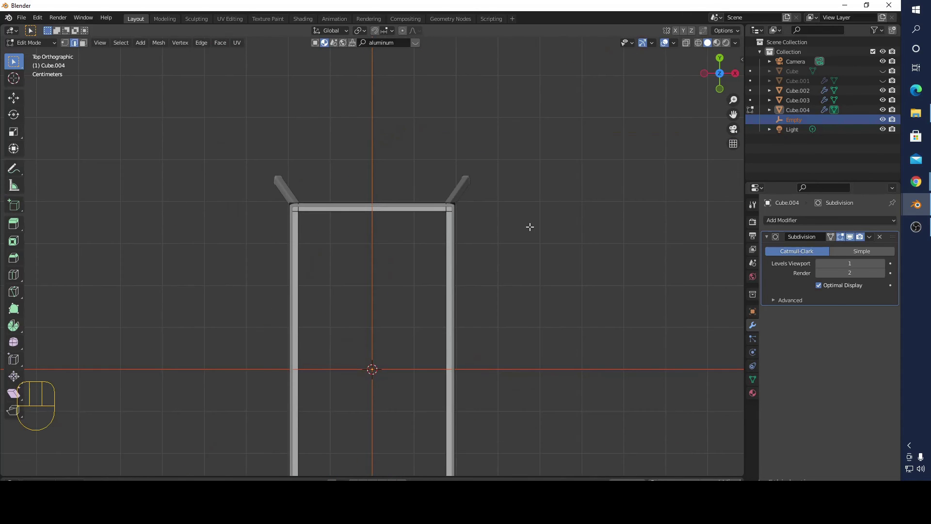
middle_click_drag(553, 217, 593, 60, "shift")
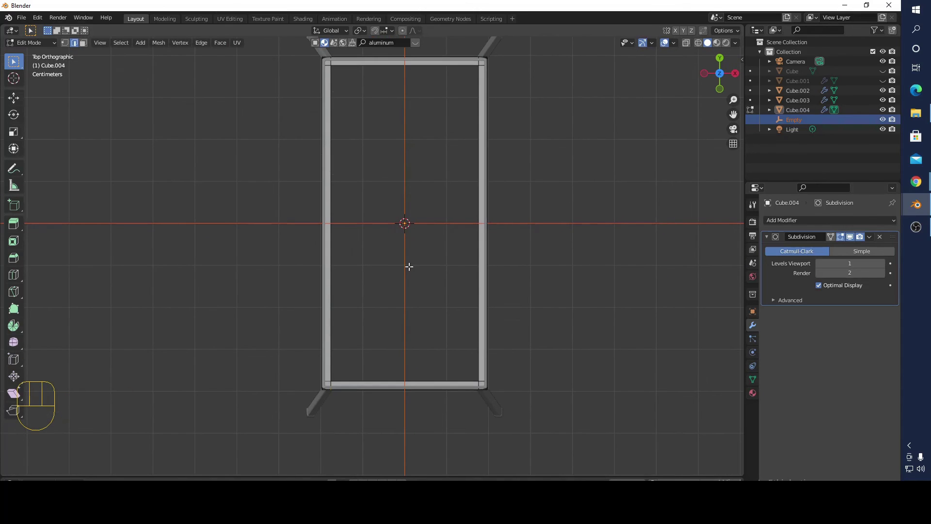
scroll(408, 267, "up", 1)
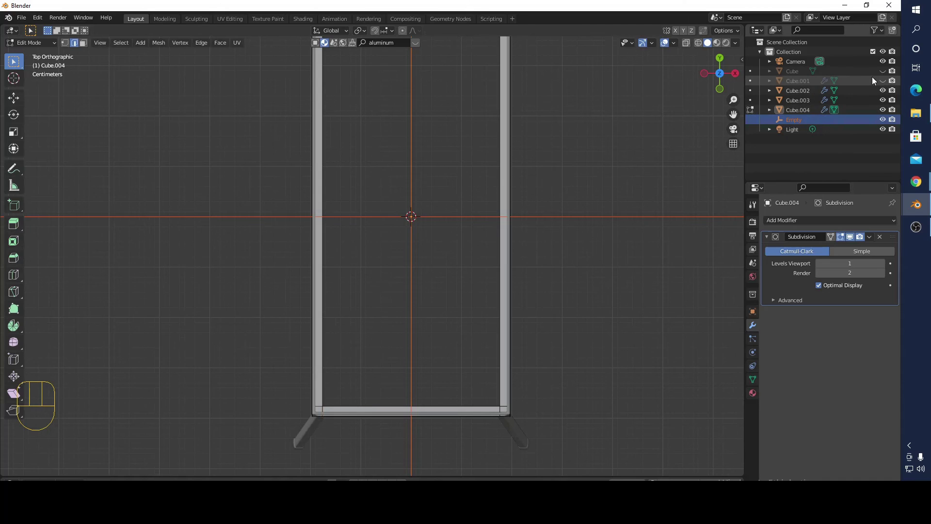
left_click(883, 70)
middle_click_drag(543, 164, 491, 77)
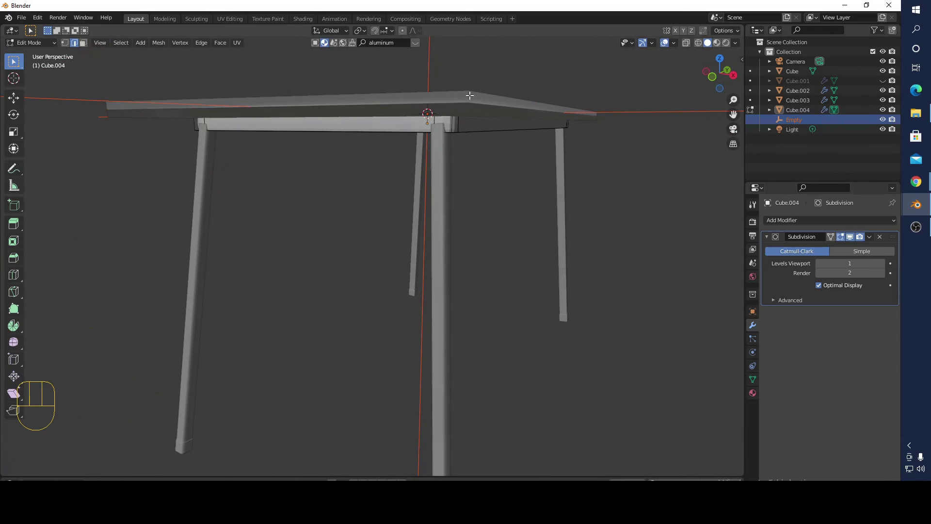
left_click(883, 81)
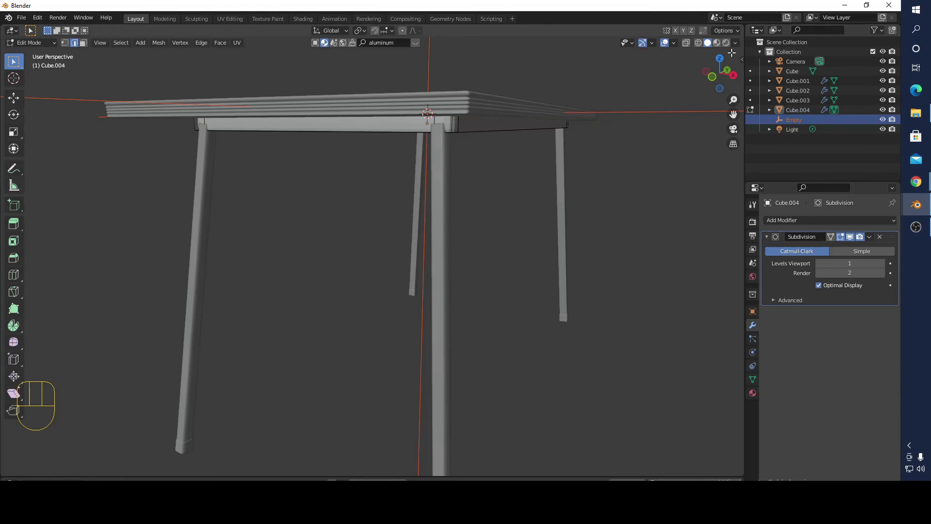
Switch the viewport to material preview, view the table from below and leave Edit Mode.
left_click(717, 43)
mouse_move(603, 115)
middle_mouse_down()
mouse_move(605, 122)
mouse_move(590, 107)
mouse_move(485, 117)
middle_mouse_up()
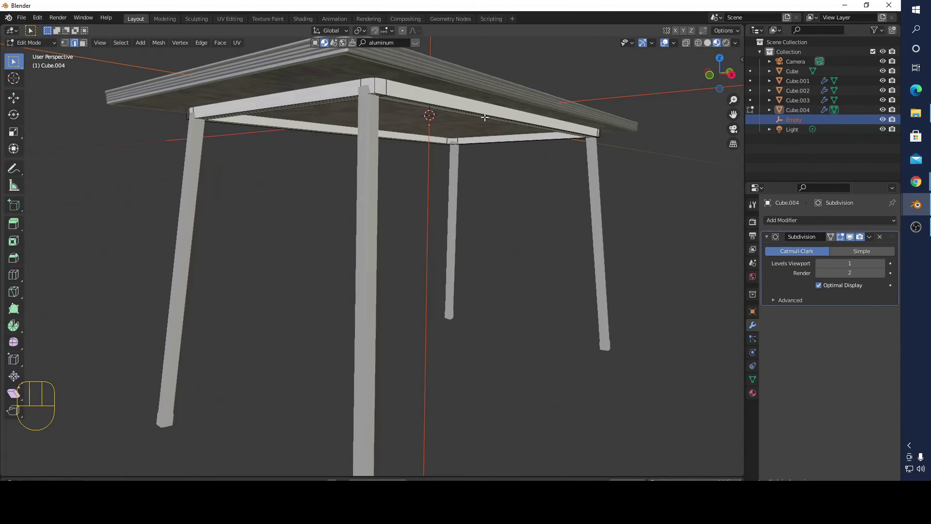
left_click(484, 118, "alt")
key("Tab")
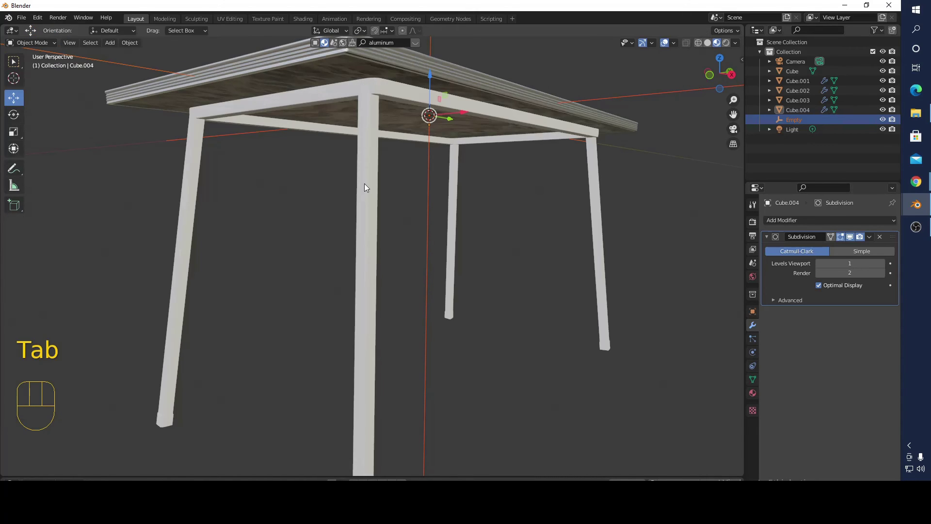
Select the legs and view them in wireframe and in solid shading.
left_click(365, 184)
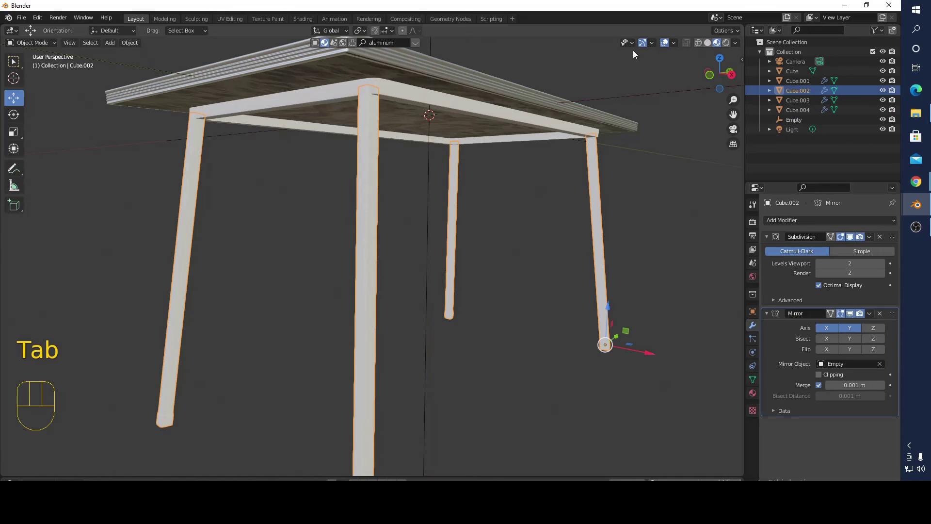
key("shift+z")
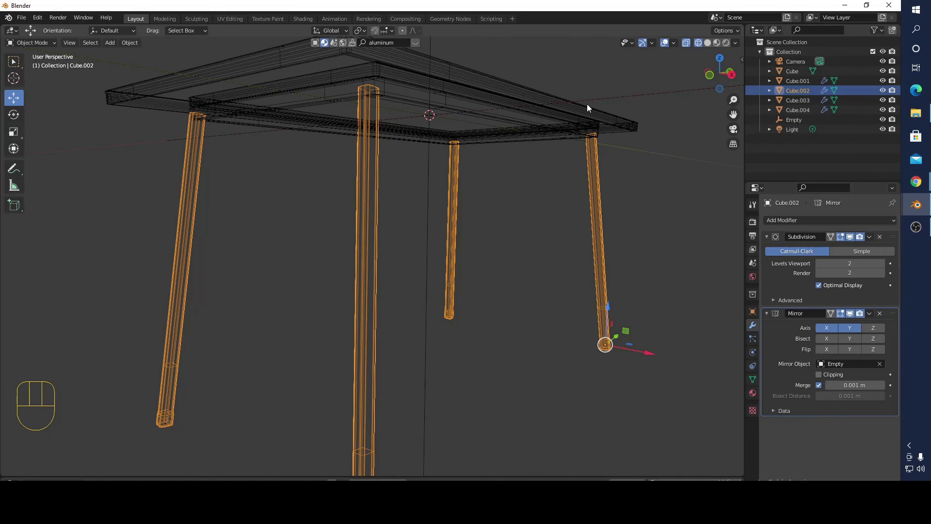
left_click(708, 42)
mouse_move(573, 133)
middle_mouse_down()
mouse_move(560, 140)
mouse_move(625, 252)
middle_mouse_up()
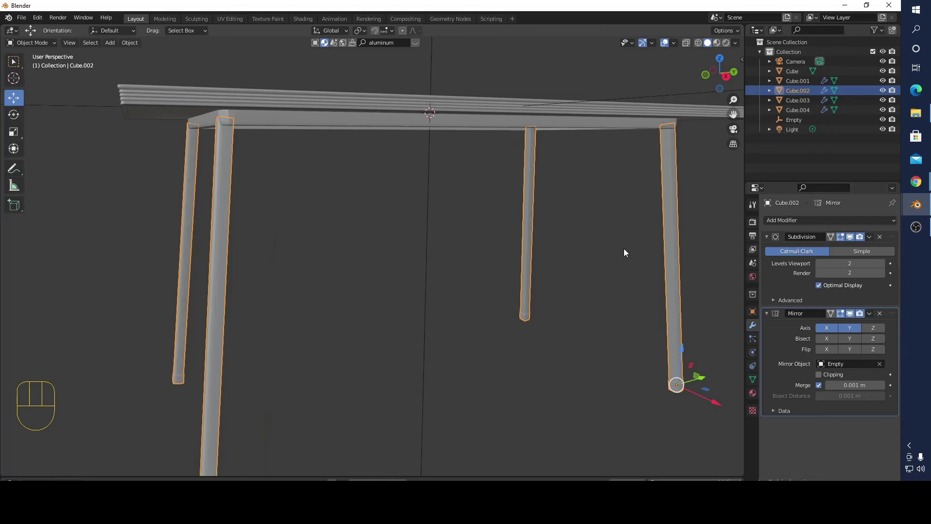
Move the mirrored legs Cube.002 slightly inward along the Y axis in the right orthographic view.
left_click(432, 95)
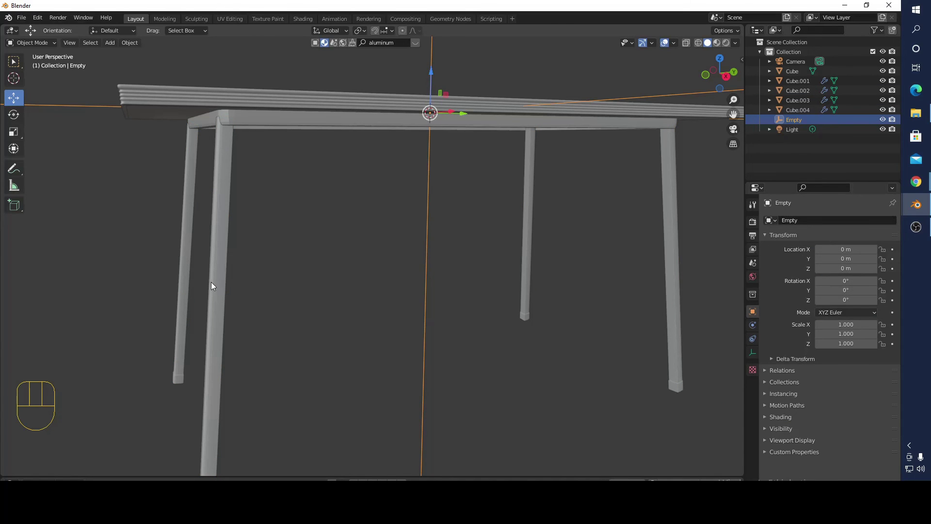
left_click(227, 282)
mouse_move(537, 369)
middle_mouse_down()
mouse_move(508, 368)
mouse_move(512, 331)
mouse_move(547, 353)
middle_mouse_up()
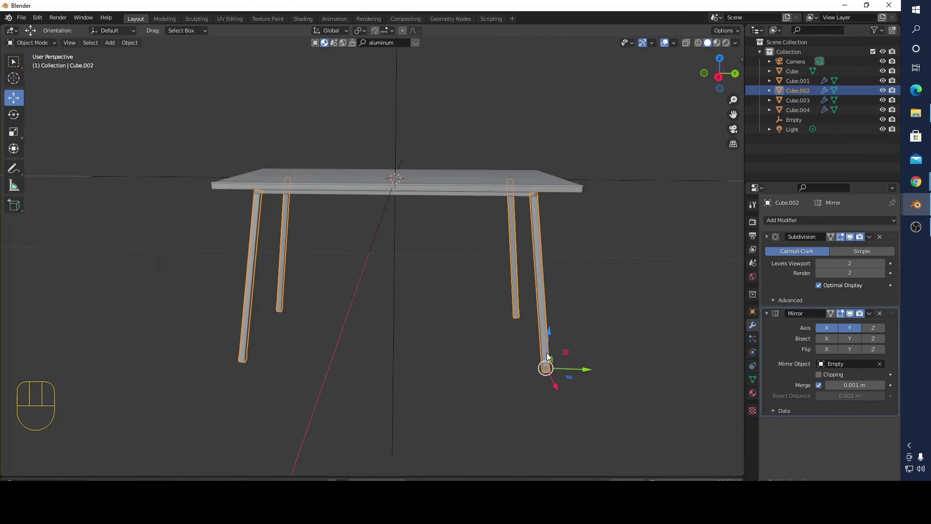
left_click(716, 79)
scroll(596, 190, "up", 3)
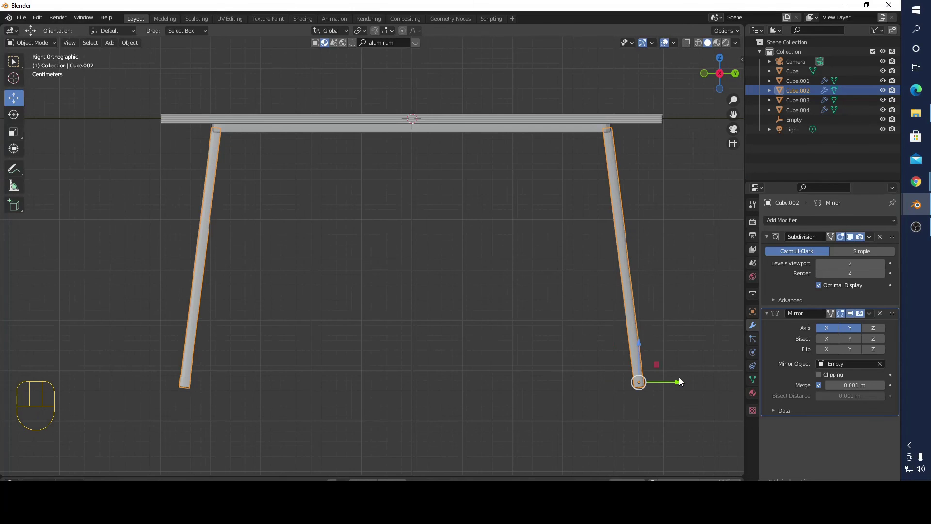
left_click_drag(678, 382, 667, 381)
Examine from below how the legs meet the lower frame and the tabletop rim, selecting the frame and rim in turn.
middle_click_drag(732, 223, 633, 242)
middle_click_drag(624, 245, 604, 244)
left_click(612, 227)
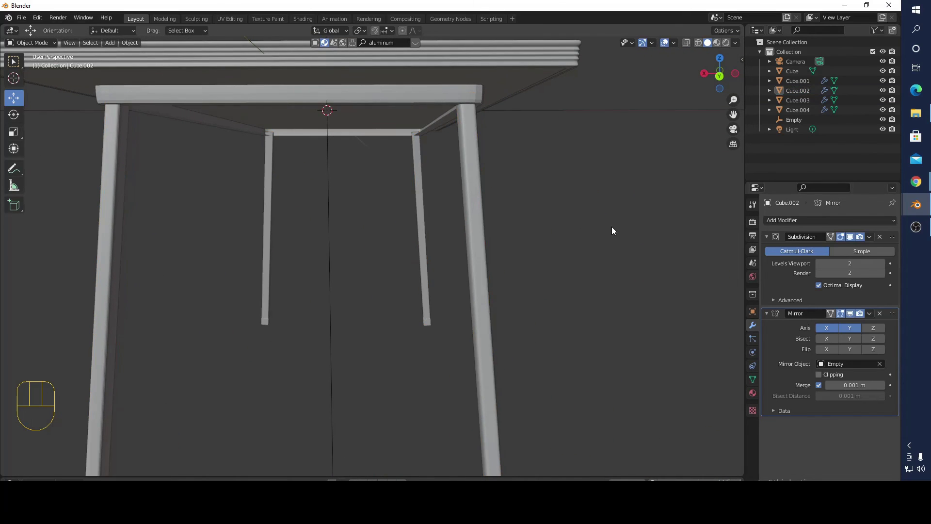
left_click(453, 97)
right_click(453, 92)
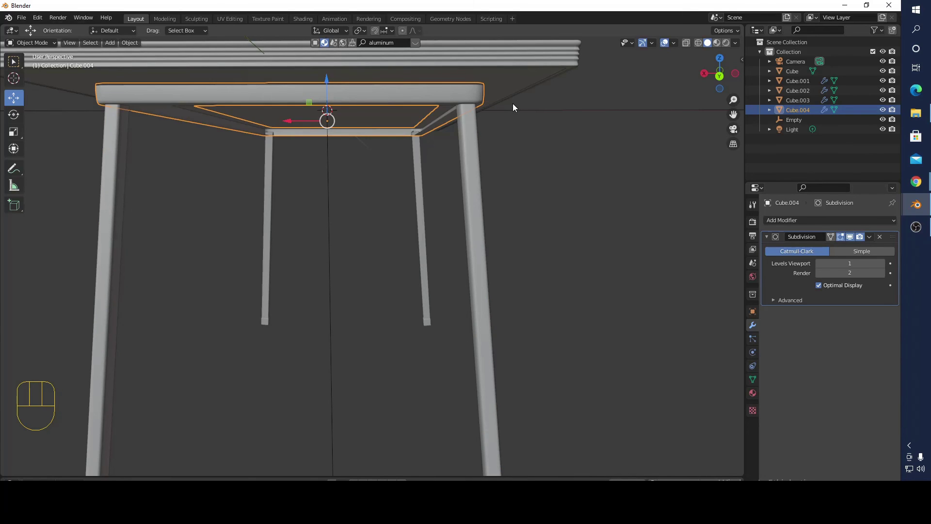
middle_click_drag(513, 104, 533, 108)
left_click(561, 86)
scroll(590, 103, "up", 3)
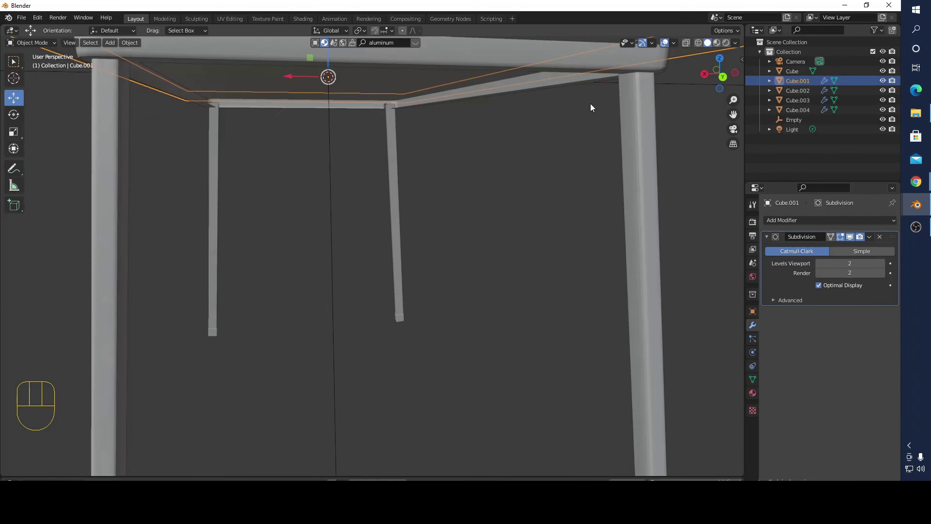
scroll(592, 107, "down", 3)
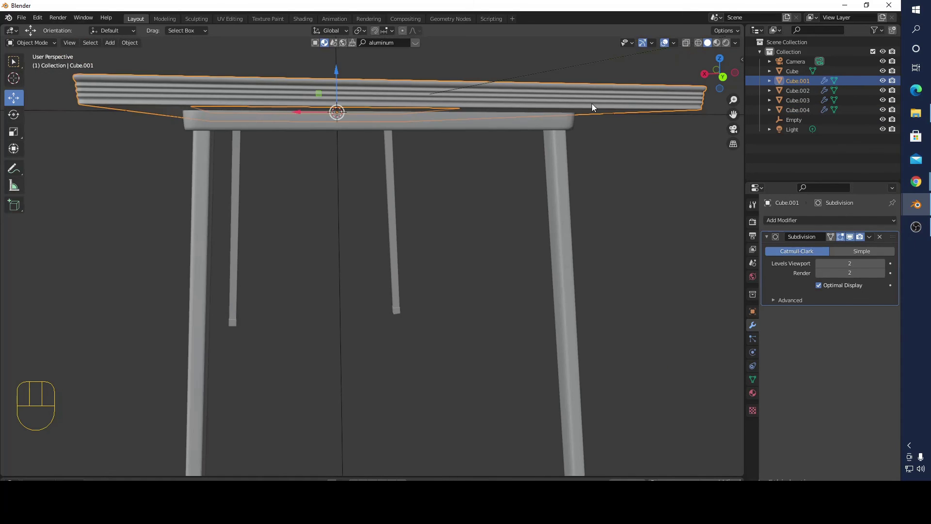
left_click(559, 124)
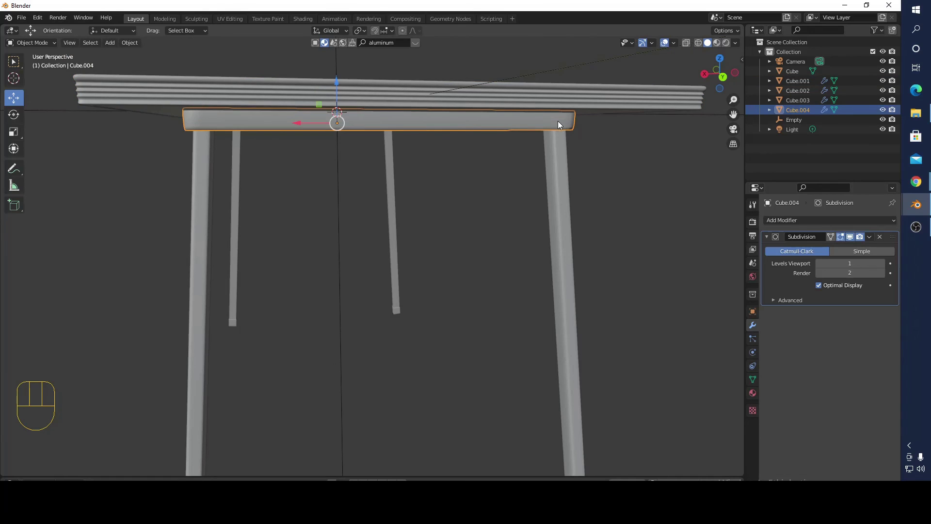
left_click(561, 171, "shift")
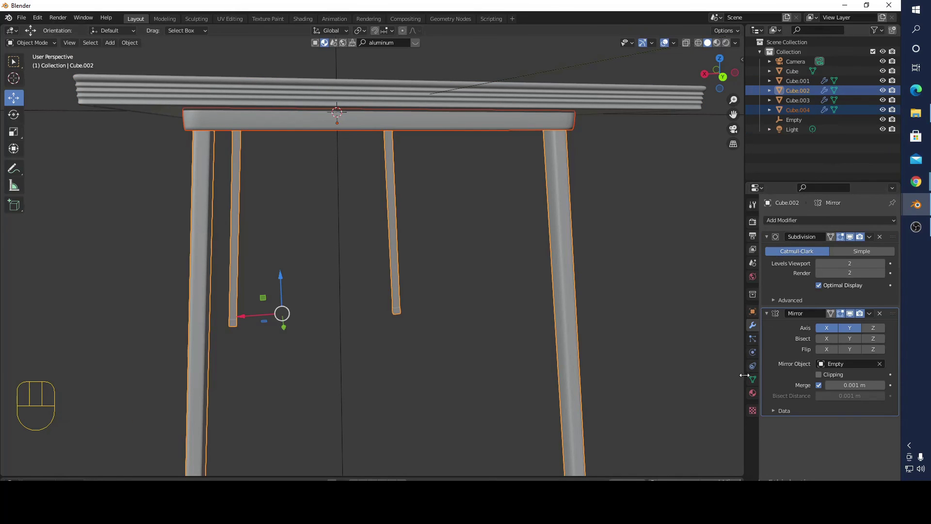
left_click(753, 392)
left_click(771, 252)
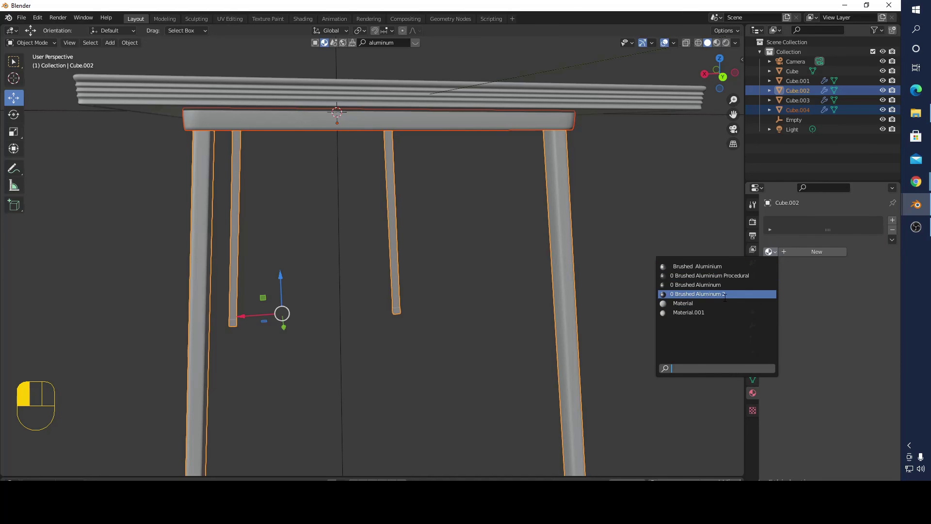
left_click(613, 103)
Assign the tabletop rim's Brushed Aluminium material to the lower frame Cube.004 and show the table in material preview.
left_click(612, 90)
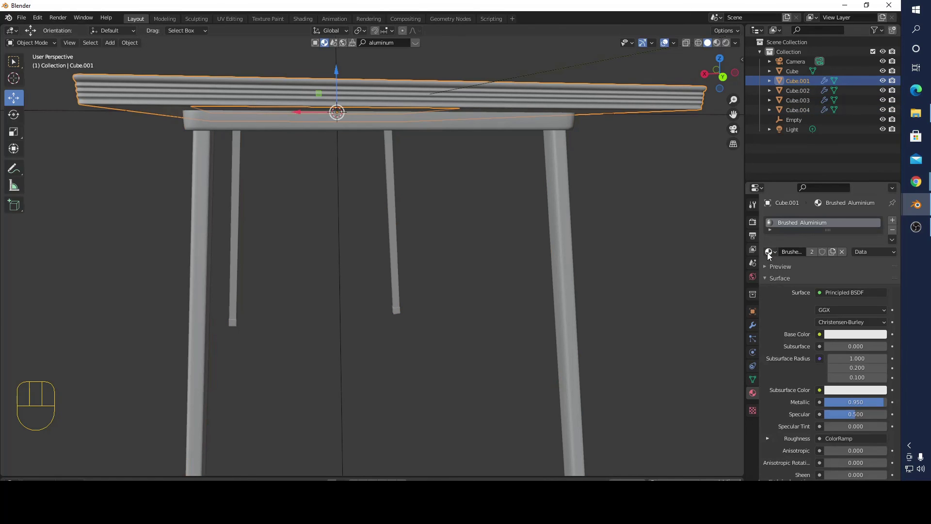
left_click(557, 122)
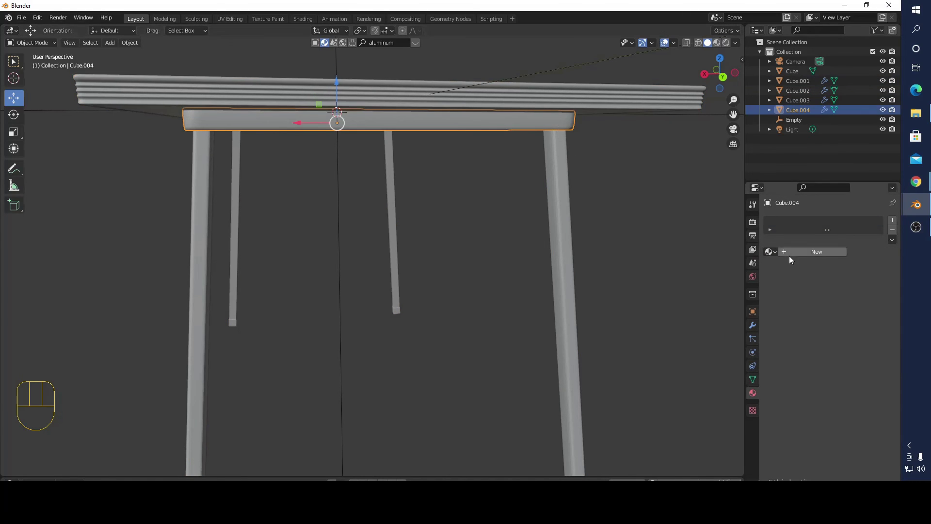
left_click(776, 252)
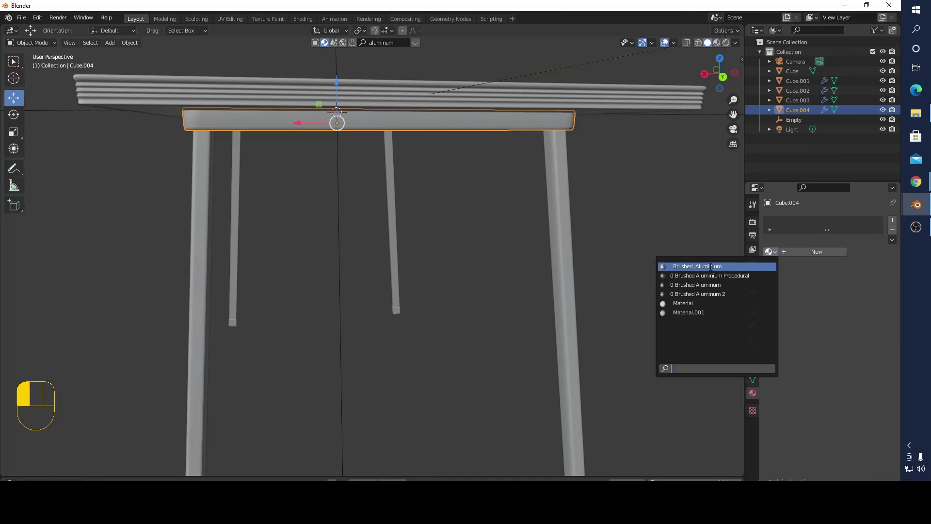
left_click(670, 264)
left_click(716, 43)
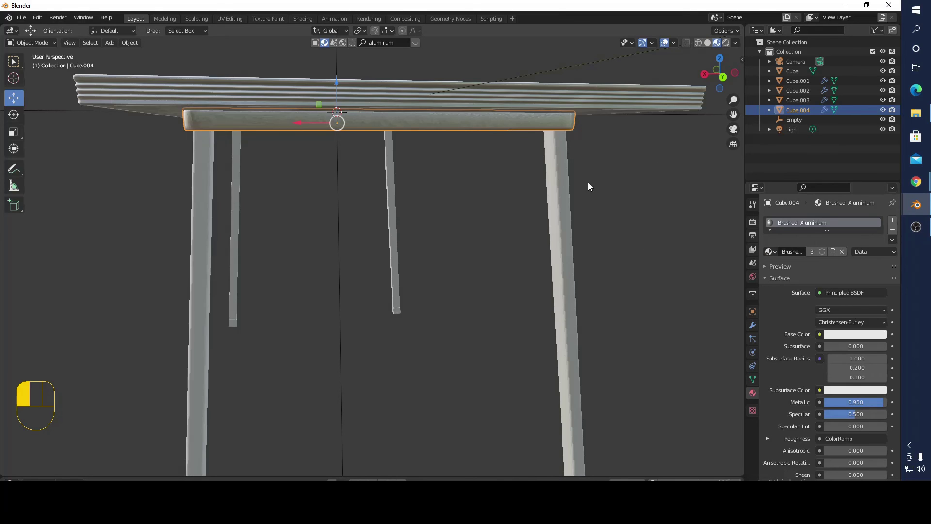
Assign the Brushed Aluminium material to the legs Cube.002 and check it on the table.
left_click(570, 188)
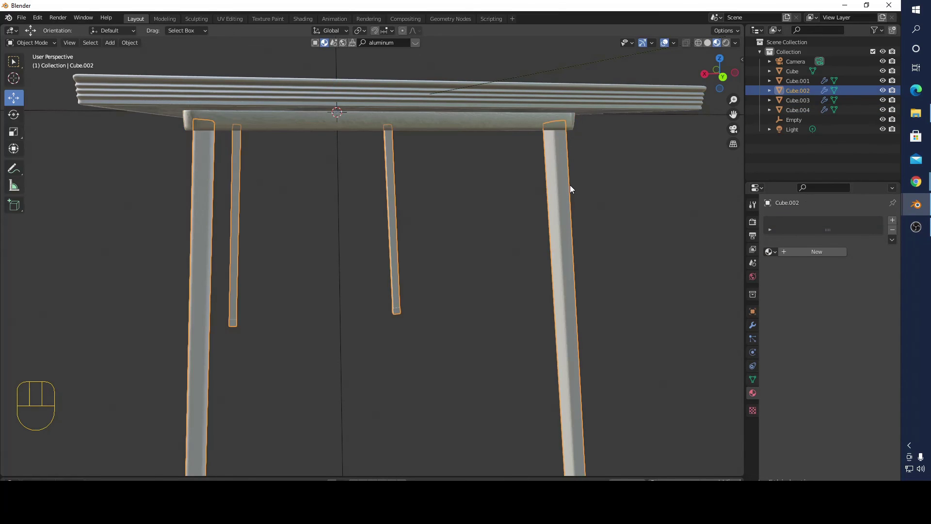
left_click(769, 252)
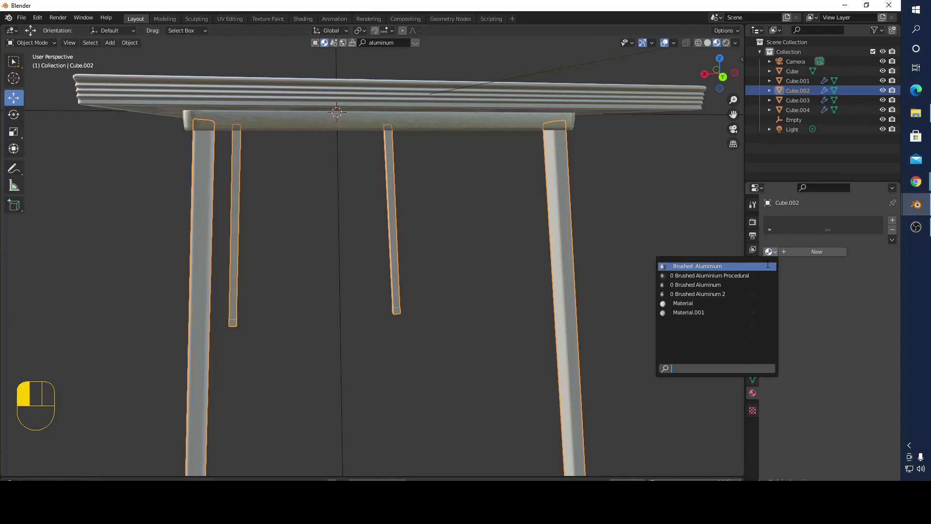
left_click(723, 267)
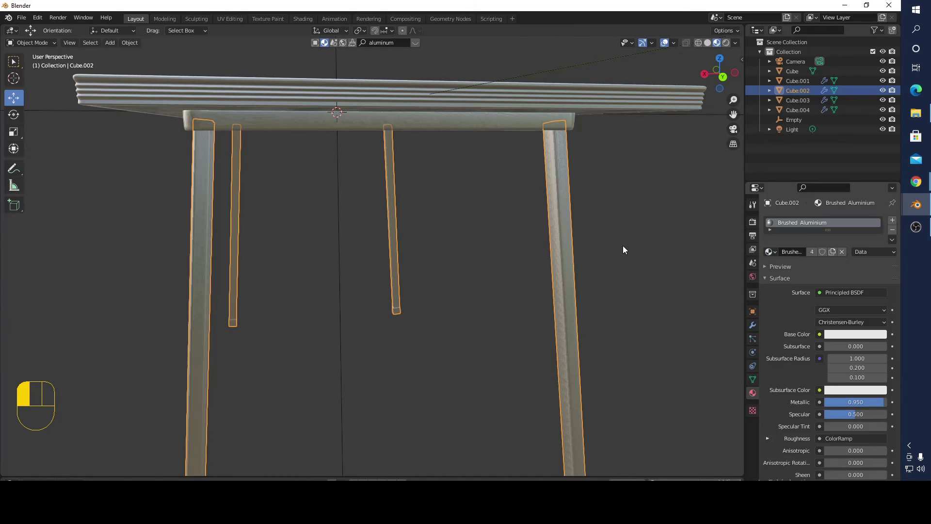
scroll(622, 245, "up", 3)
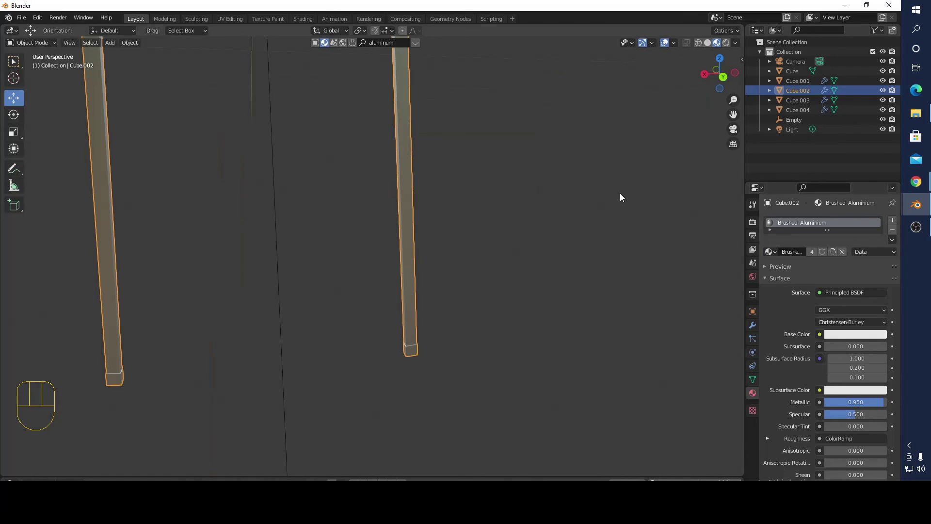
middle_click_drag(619, 197, 572, 203)
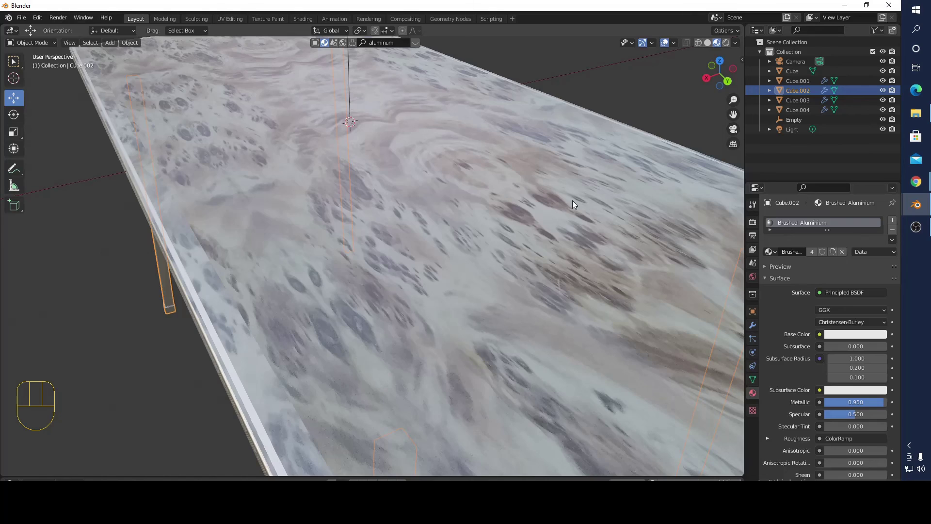
Change the lower frame Cube.004 to the Brushed Aluminum material from the existing materials.
middle_click_drag(573, 200, 632, 149)
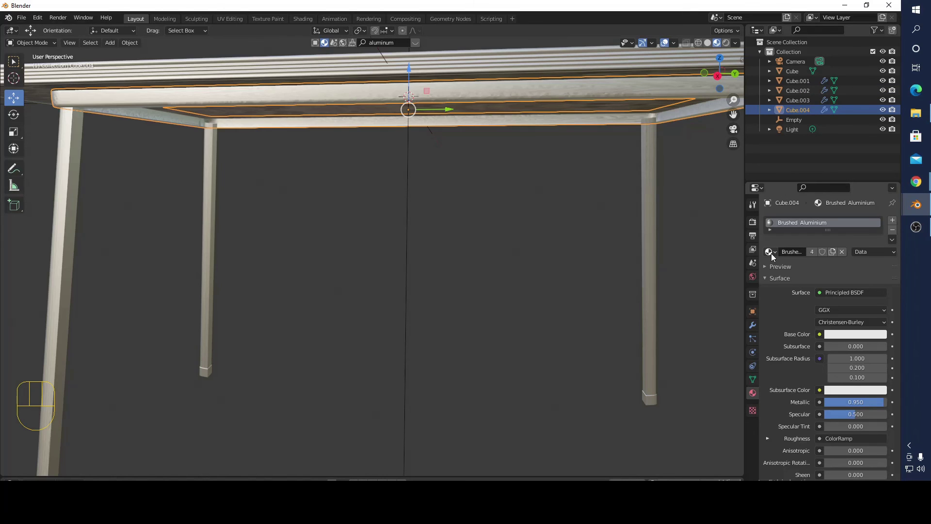
left_click(770, 253)
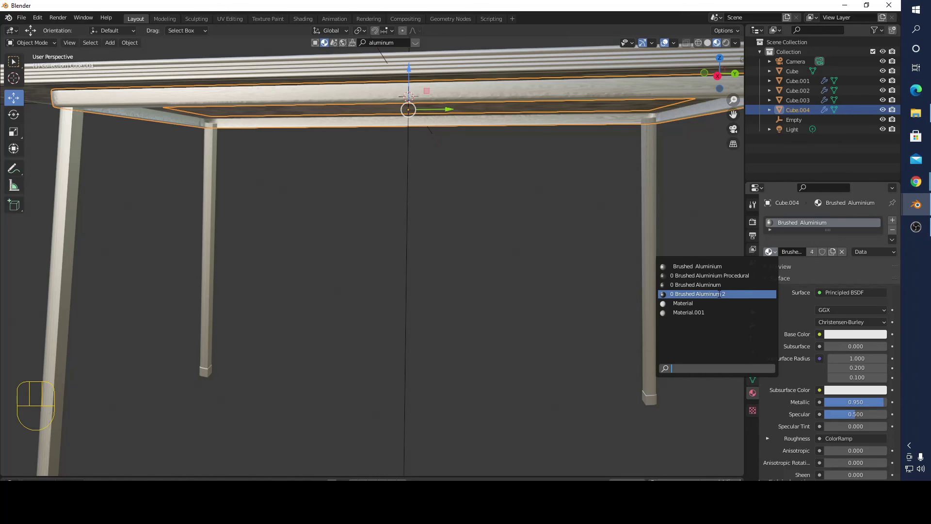
left_click(698, 285)
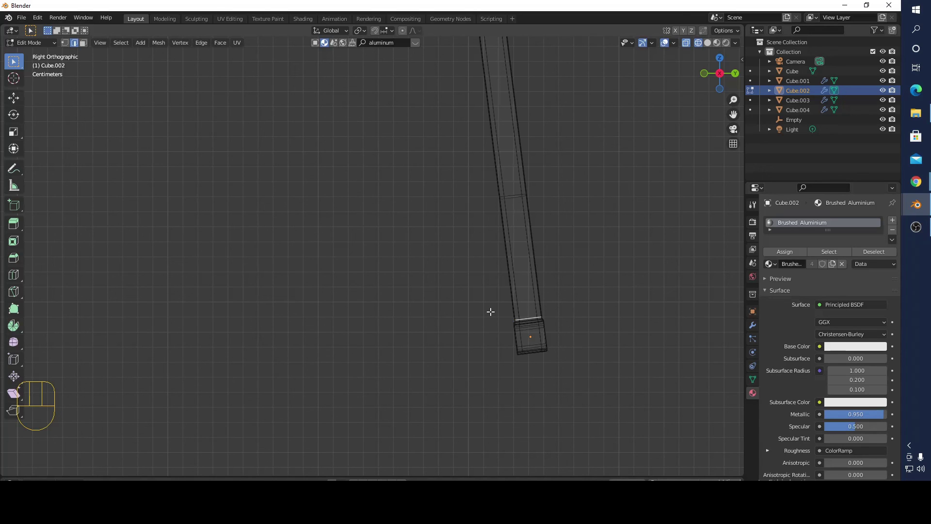
Separate the foot faces at the lower end of leg Cube.002 into their own object and open that foot for editing.
left_click_drag(491, 312, 591, 391)
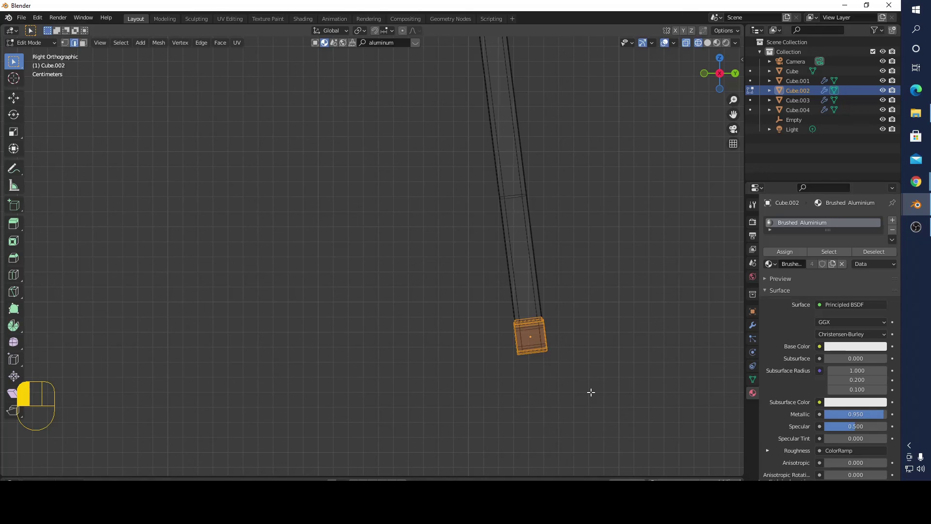
key("ctrl+KP_Add")
key("ctrl+KP_Add")
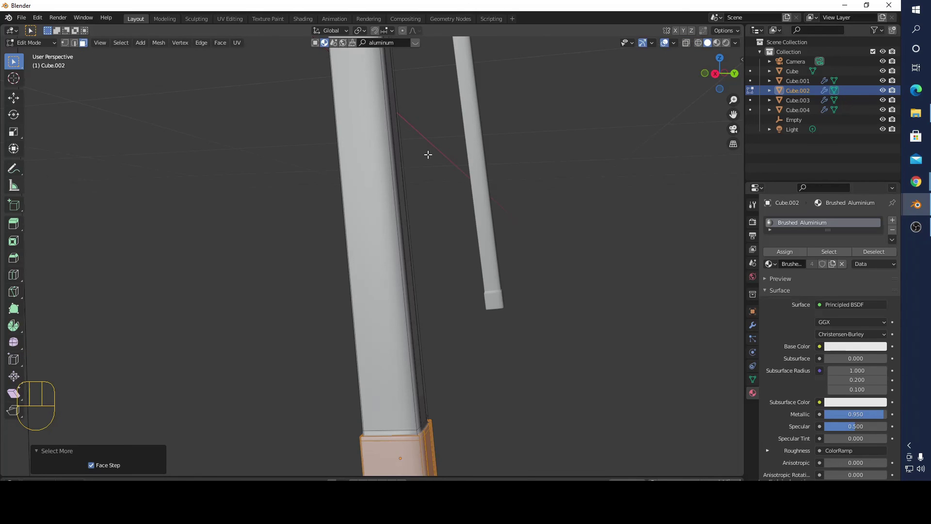
key("ctrl+KP_Add")
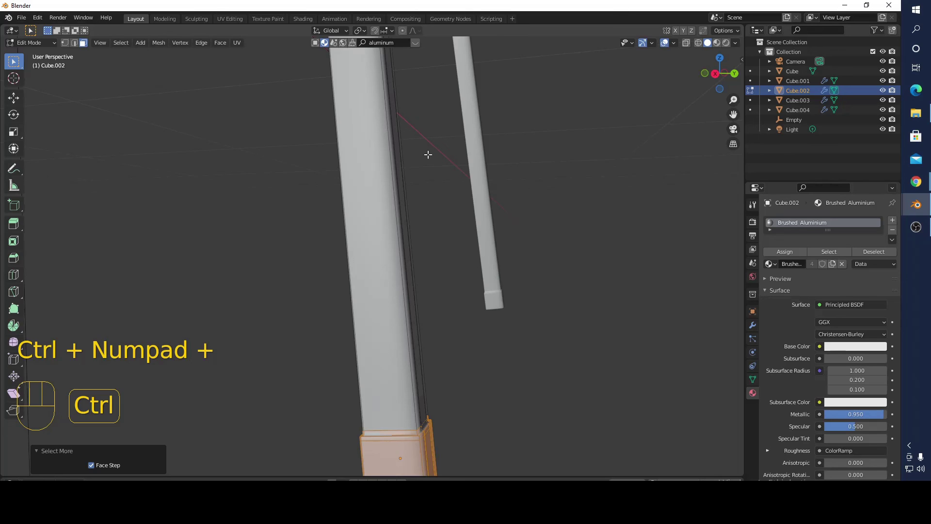
key("Tab")
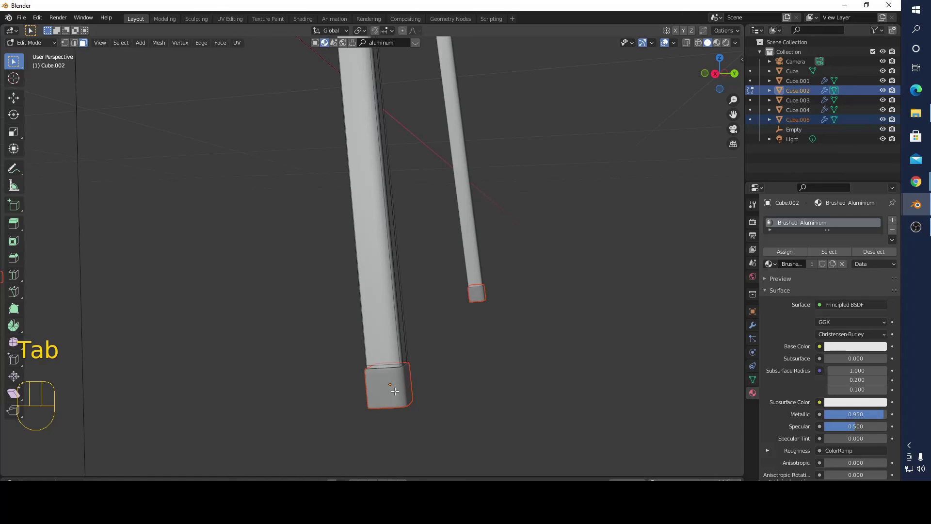
key("Tab")
key("Tab")
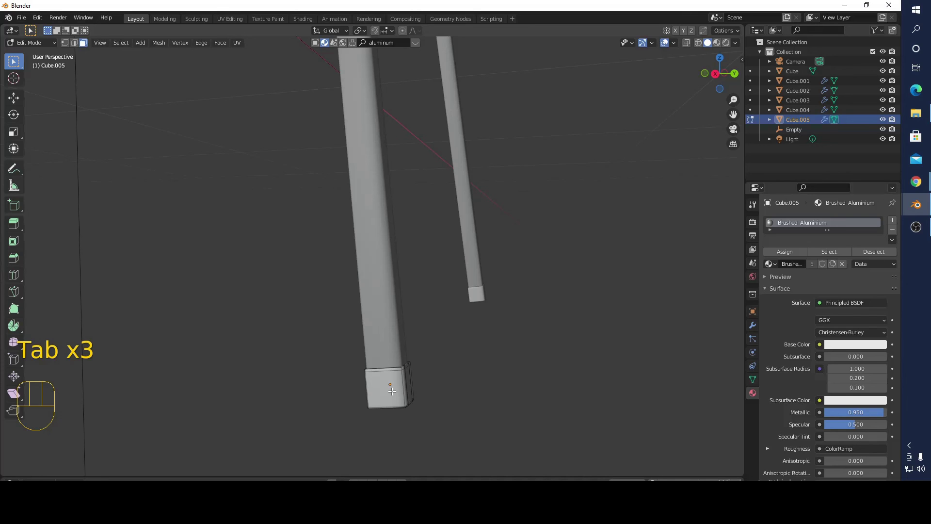
Flatten the foot's underside faces by scaling them to 0 along Z in the right-side wireframe view.
key("KP_3")
key("shift+z")
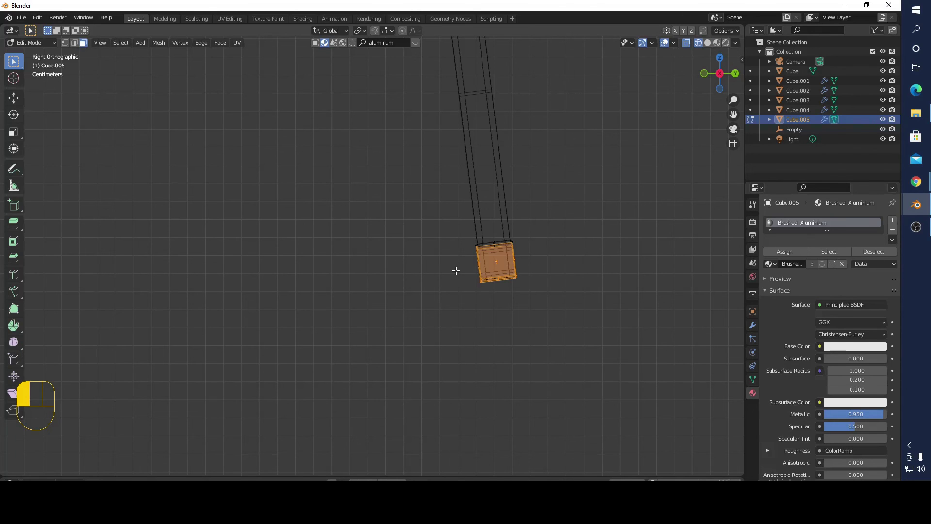
left_click_drag(456, 270, 561, 302)
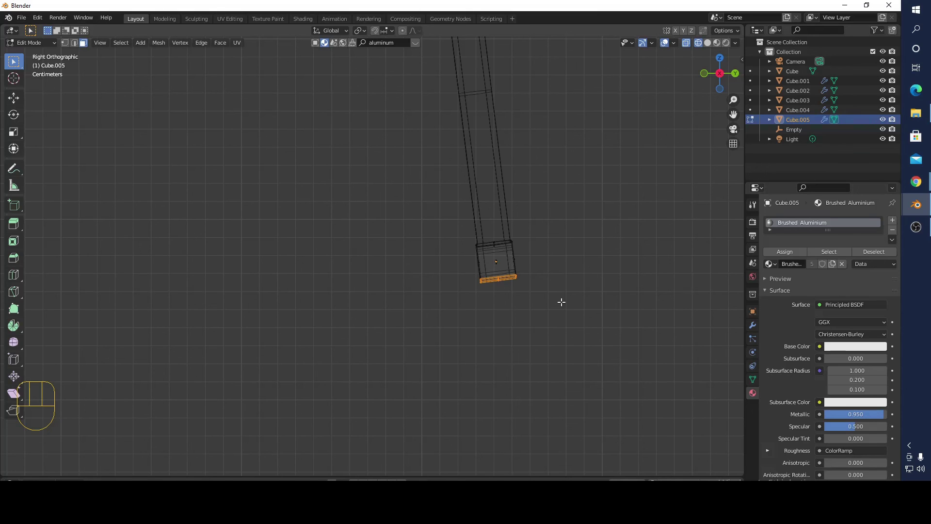
key("s")
key("z")
key("0")
key("Return")
Add a second material slot with a new dark material to the foot Cube.005, then reselect its Brushed Aluminium slot.
left_click_drag(827, 230, 807, 246)
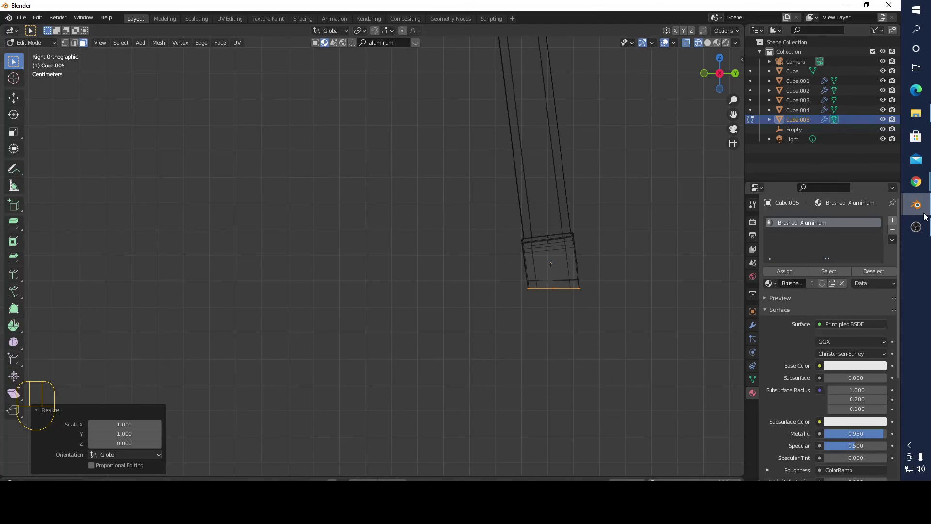
left_click(892, 220)
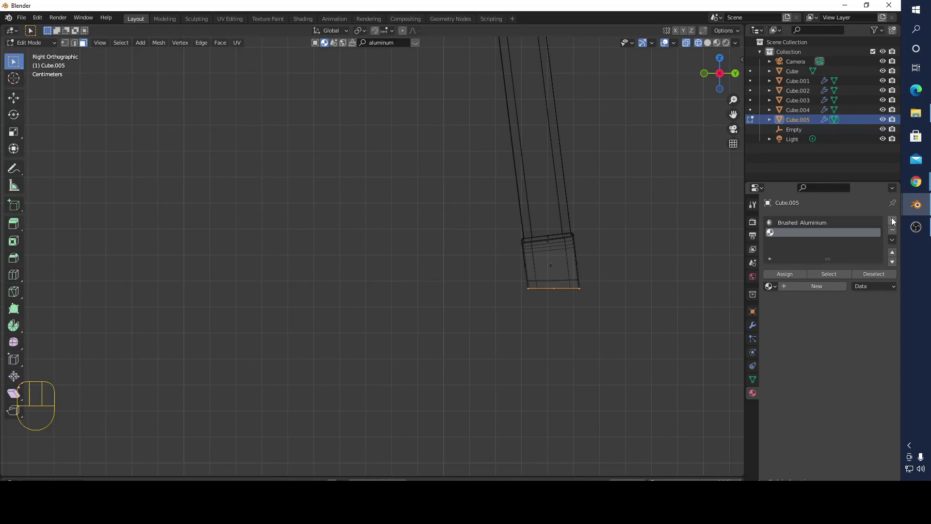
left_click(817, 286)
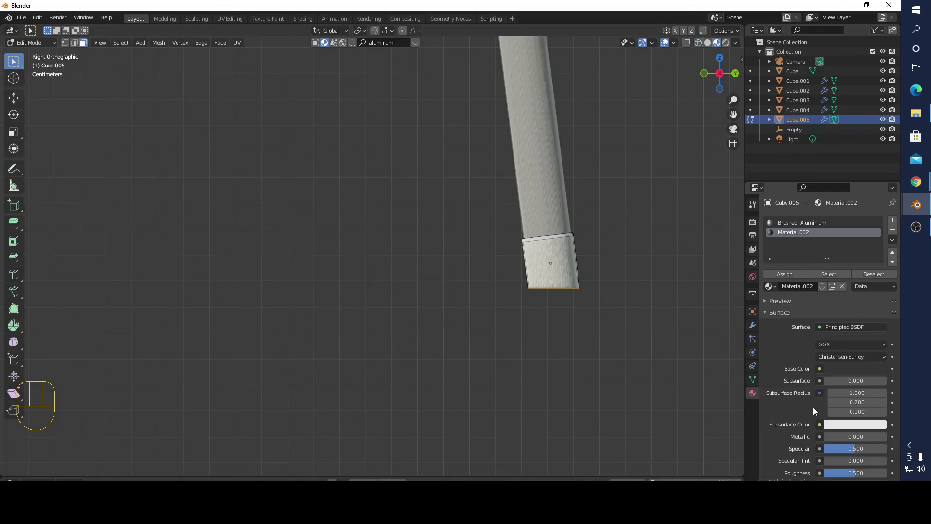
scroll(823, 423, "down", 2)
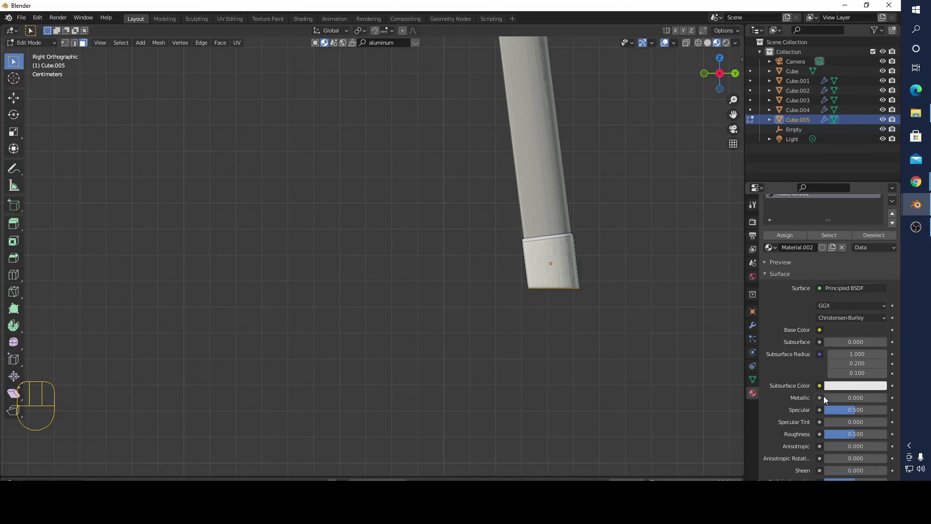
scroll(824, 396, "up", 2)
left_click(812, 222)
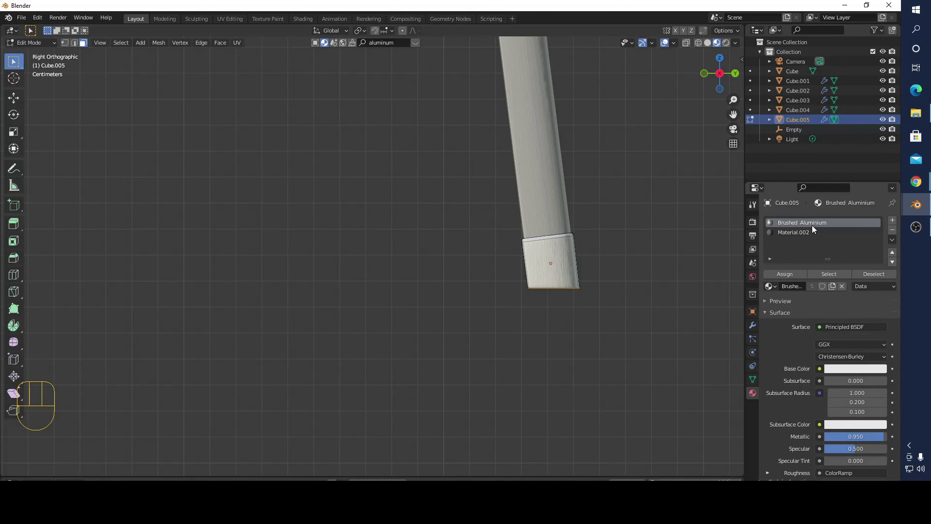